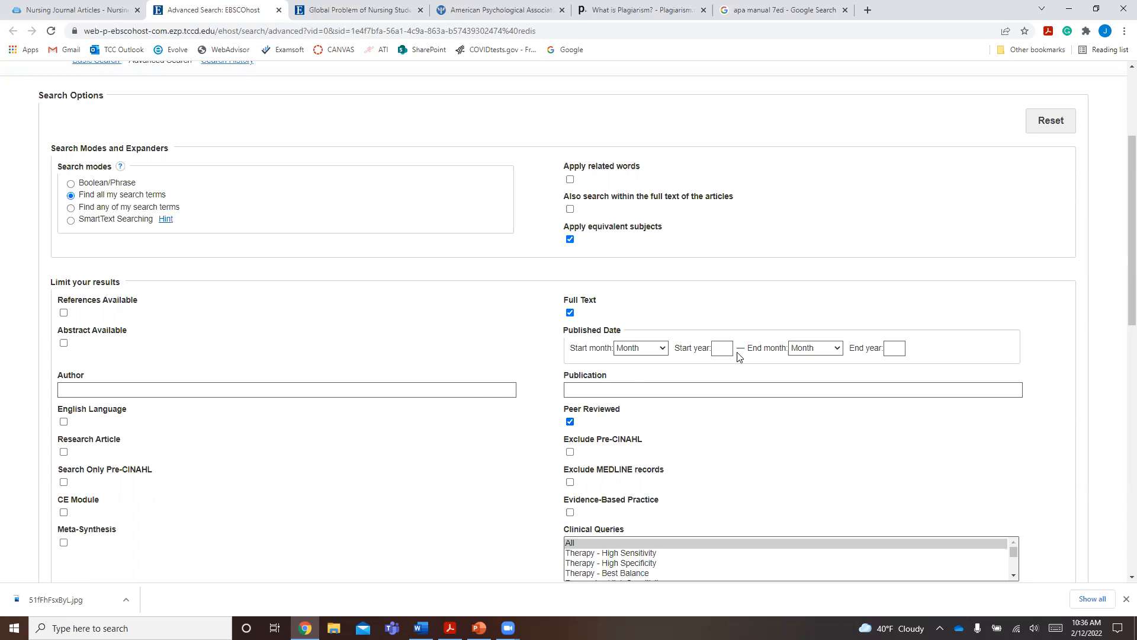
- Limit the published date to start year 2017 and end year 2022, and dismiss the browser's downloads bar
{"action": "left_click", "coordinate": [727, 372]}
{"action": "left_click", "coordinate": [892, 348]}
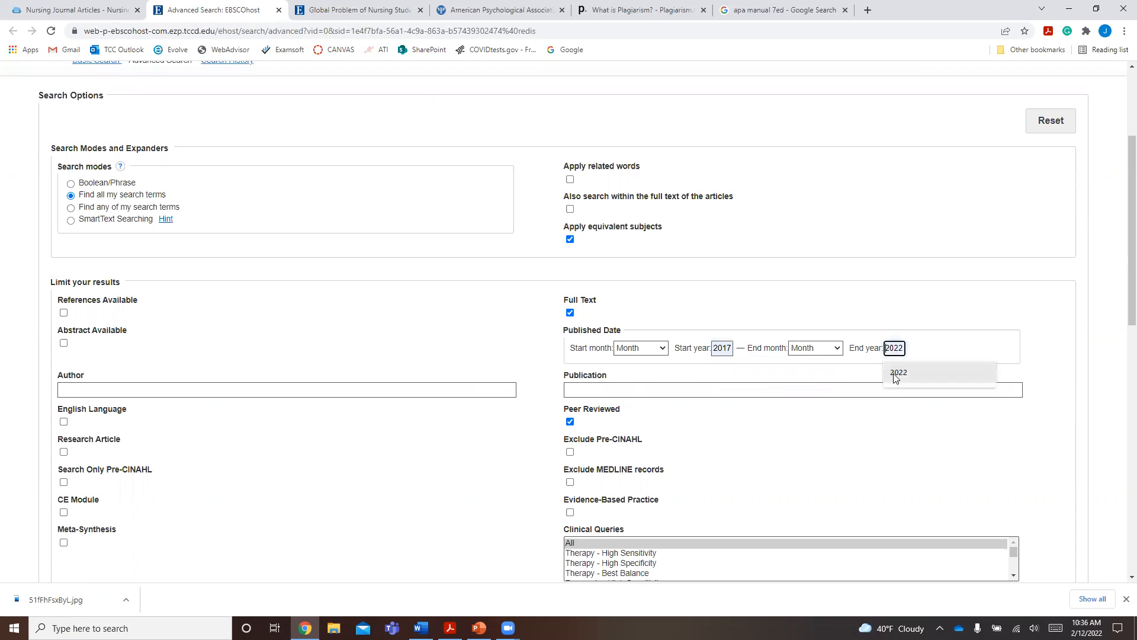
{"action": "left_click", "coordinate": [895, 375]}
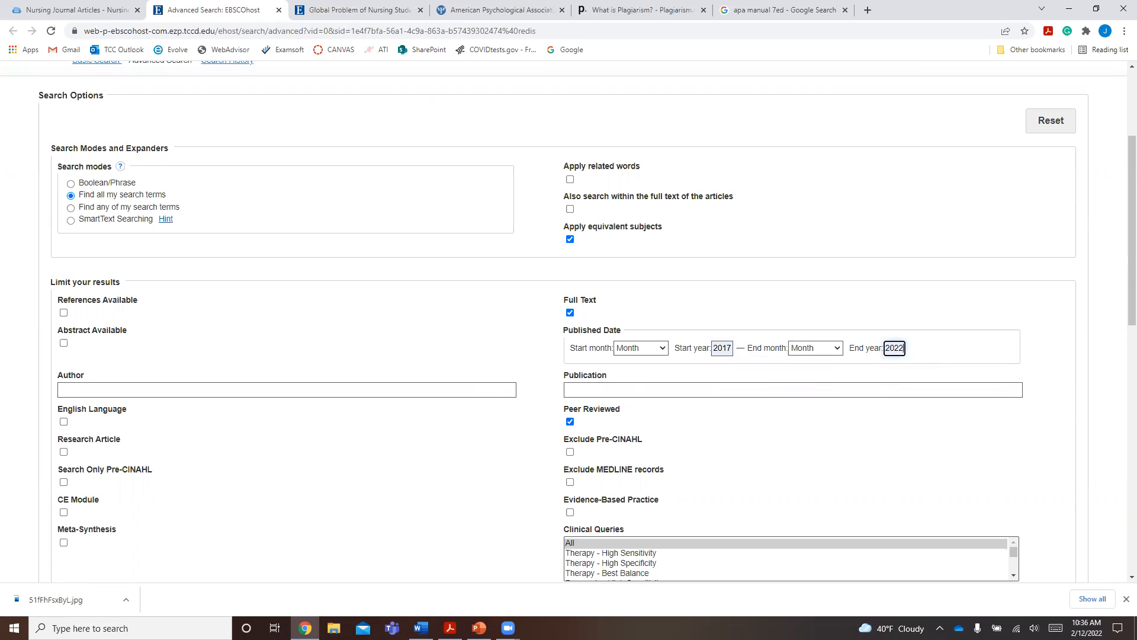
{"action": "left_click", "coordinate": [1125, 599]}
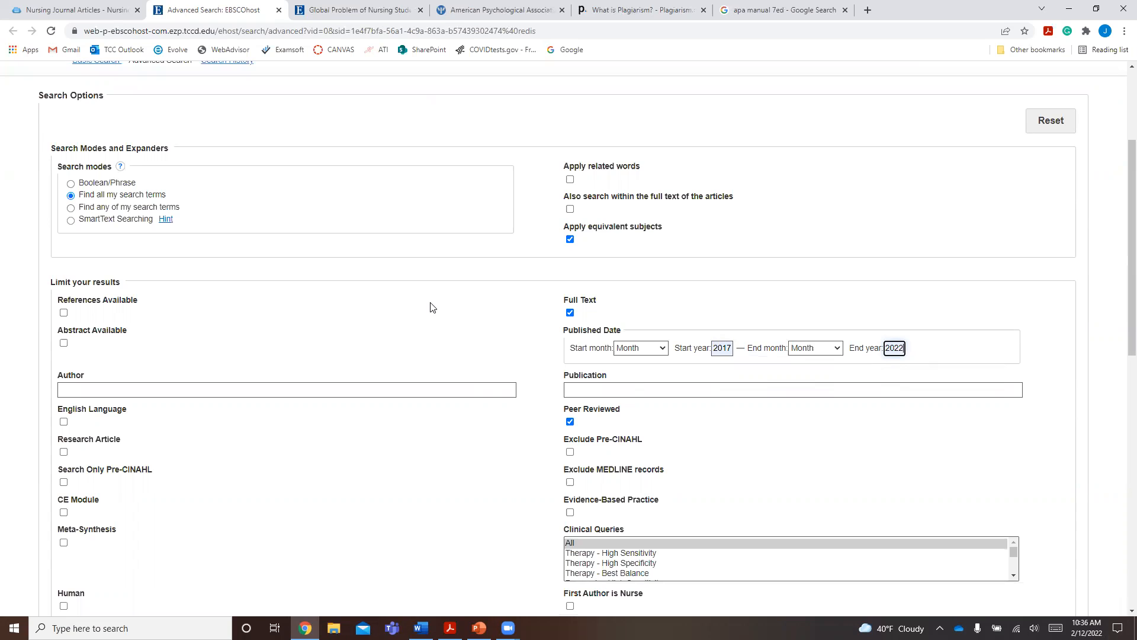
- Close the browser tab with the "apa manual 7ed" Google search and limit the results to English Language
{"action": "scroll", "coordinate": [430, 307], "scroll_direction": "up", "scroll_amount": 3}
{"action": "left_click", "coordinate": [152, 127]}
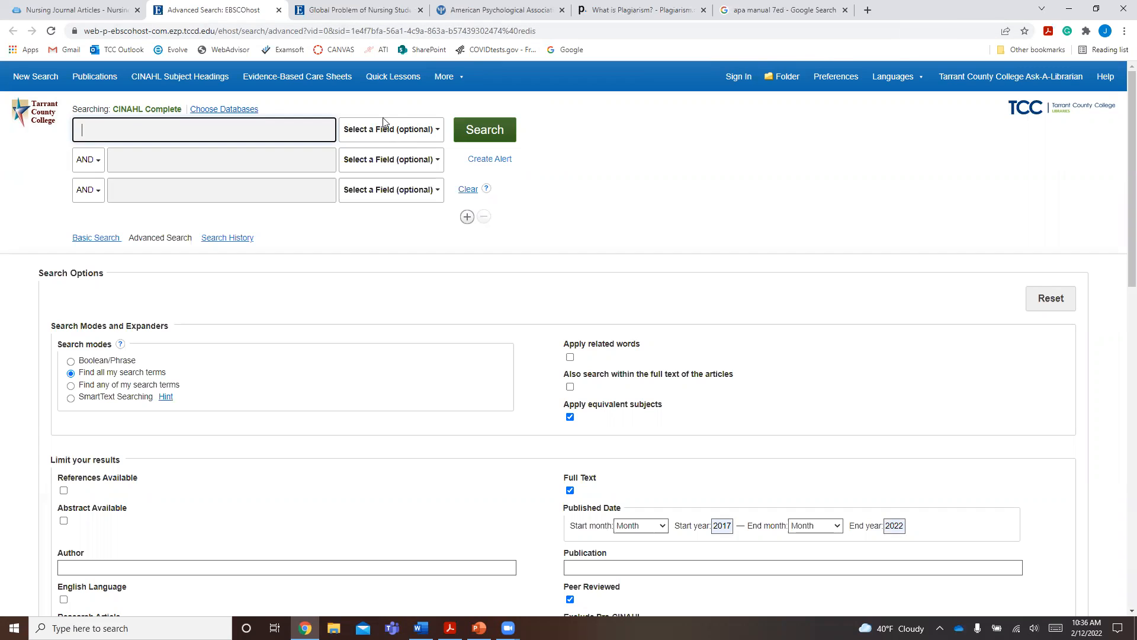
{"action": "left_click", "coordinate": [845, 10]}
{"action": "left_click", "coordinate": [141, 131]}
{"action": "scroll", "coordinate": [83, 509], "scroll_direction": "down", "scroll_amount": 1}
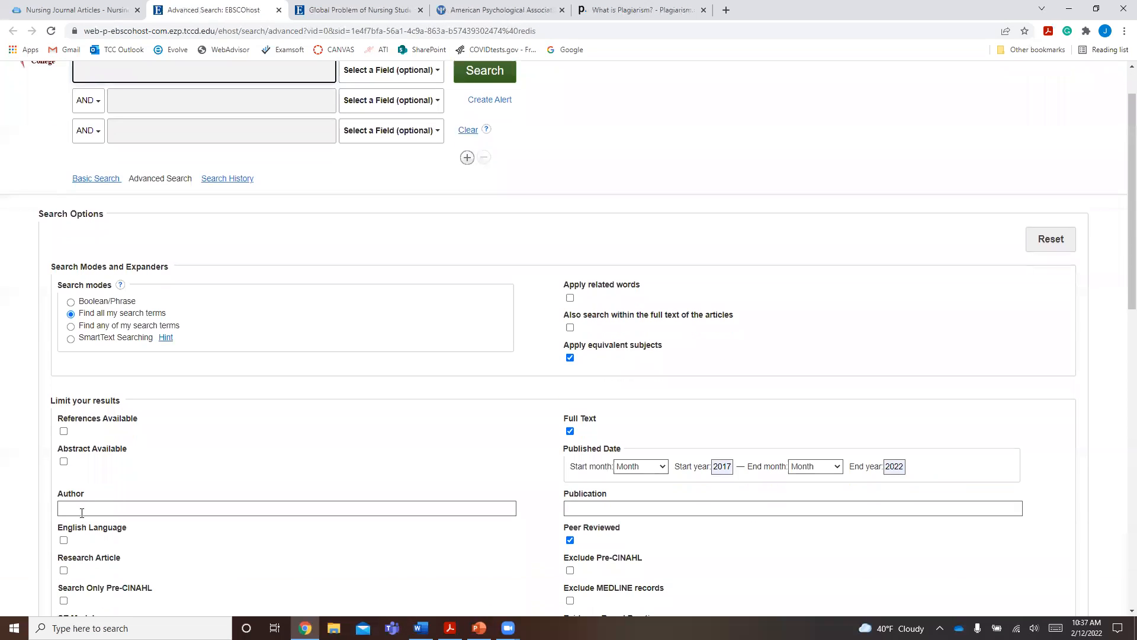
{"action": "left_click", "coordinate": [64, 541]}
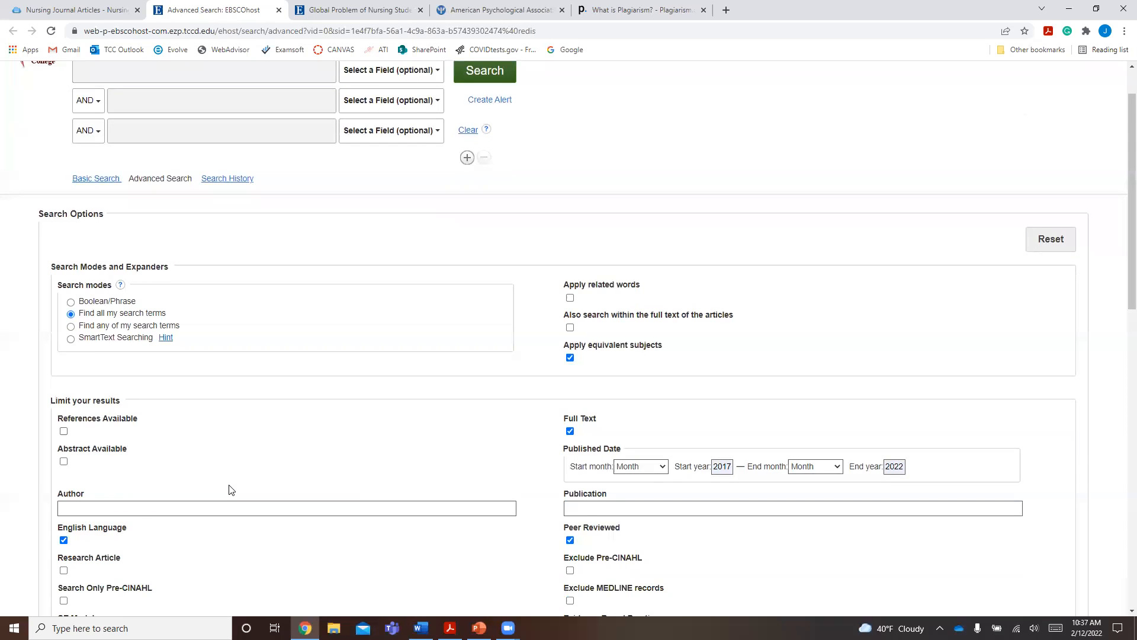
- Look through the remaining result limiters and review the options set for the search
{"action": "scroll", "coordinate": [231, 489], "scroll_direction": "down", "scroll_amount": 2}
{"action": "scroll", "coordinate": [231, 489], "scroll_direction": "down", "scroll_amount": 2}
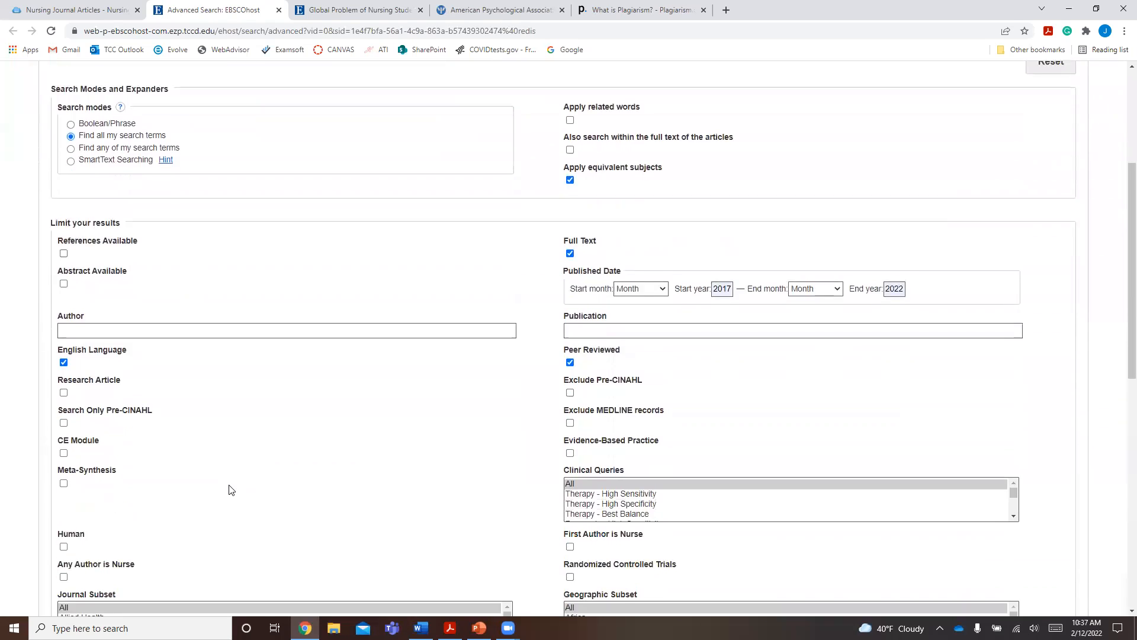
{"action": "scroll", "coordinate": [231, 489], "scroll_direction": "down", "scroll_amount": 2}
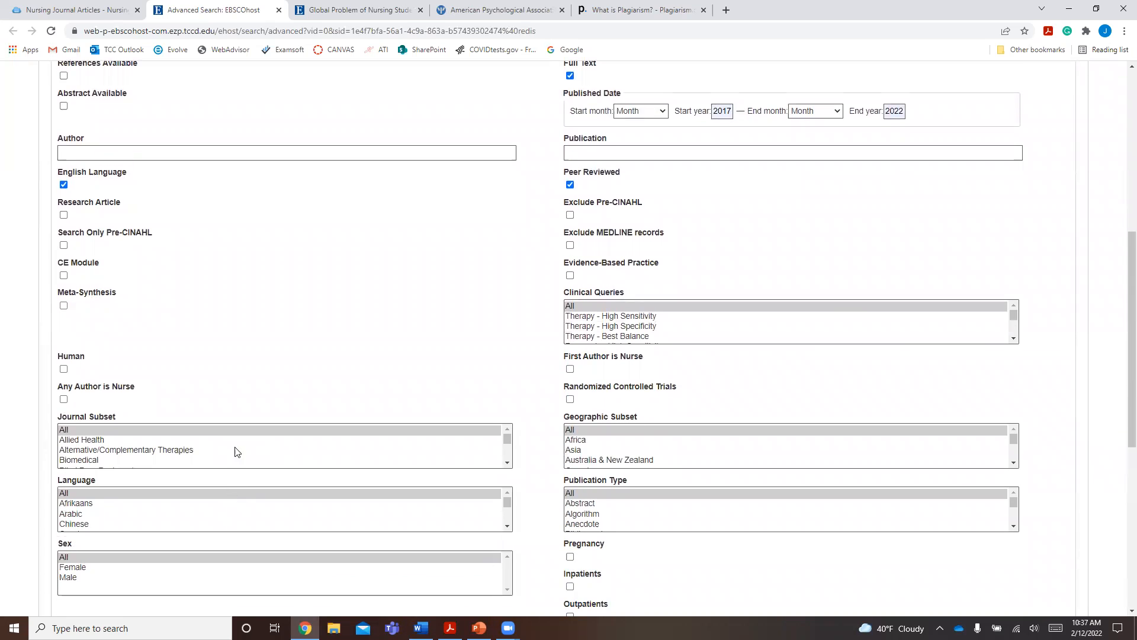
{"action": "scroll", "coordinate": [235, 460], "scroll_direction": "up", "scroll_amount": 5}
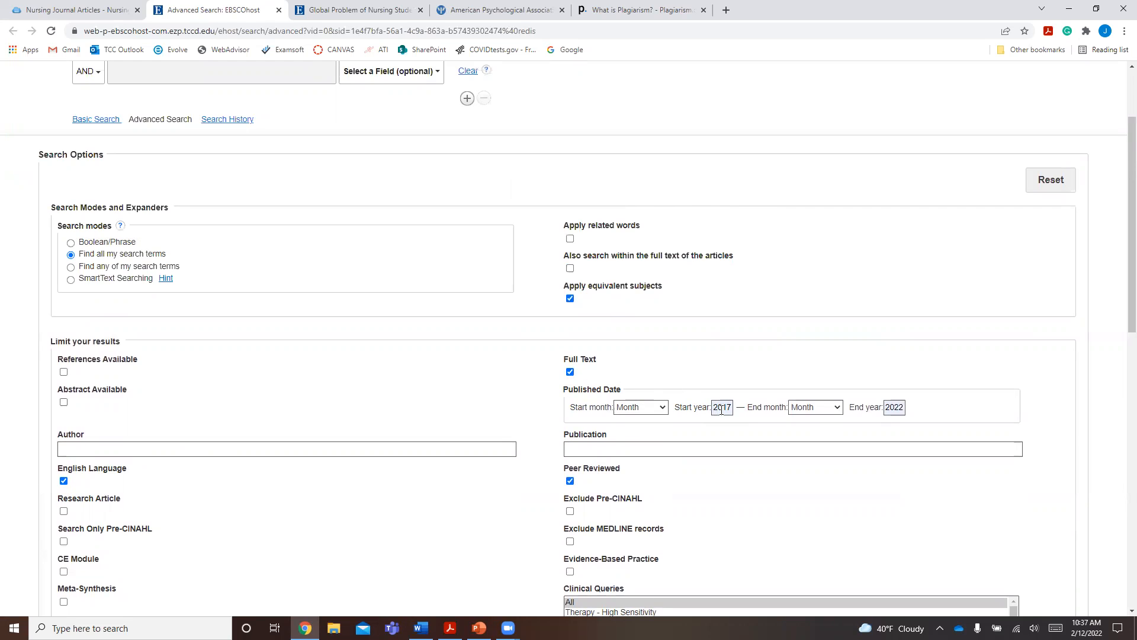
{"action": "scroll", "coordinate": [374, 418], "scroll_direction": "up", "scroll_amount": 1}
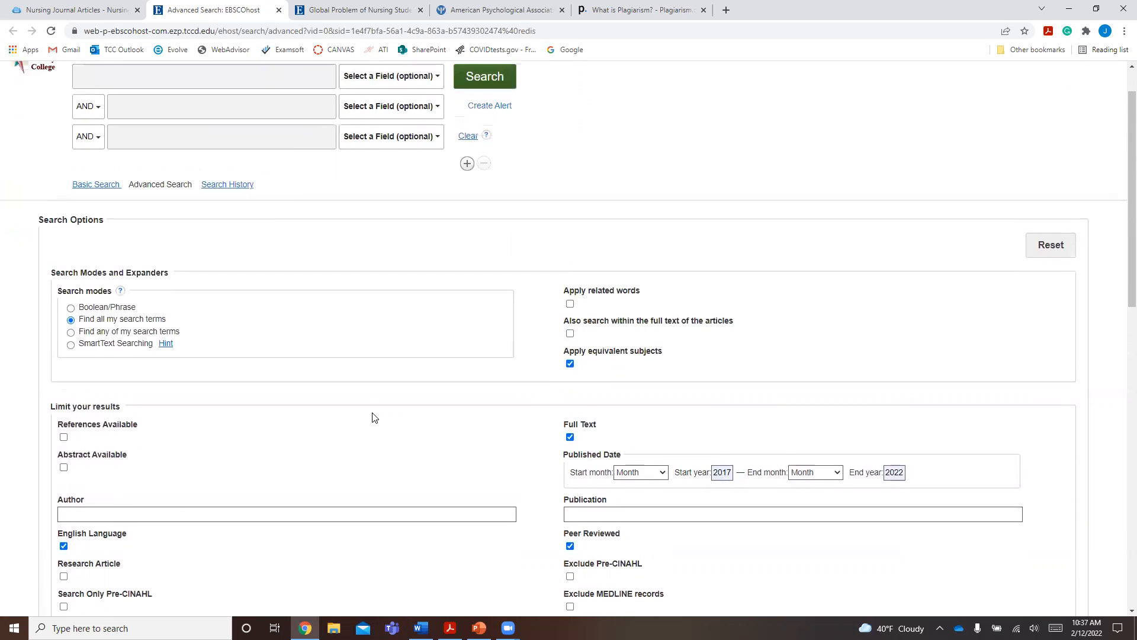
{"action": "scroll", "coordinate": [374, 418], "scroll_direction": "up", "scroll_amount": 1}
- Run a search in CINAHL Complete for "stress in nursing students"
{"action": "left_click", "coordinate": [132, 138]}
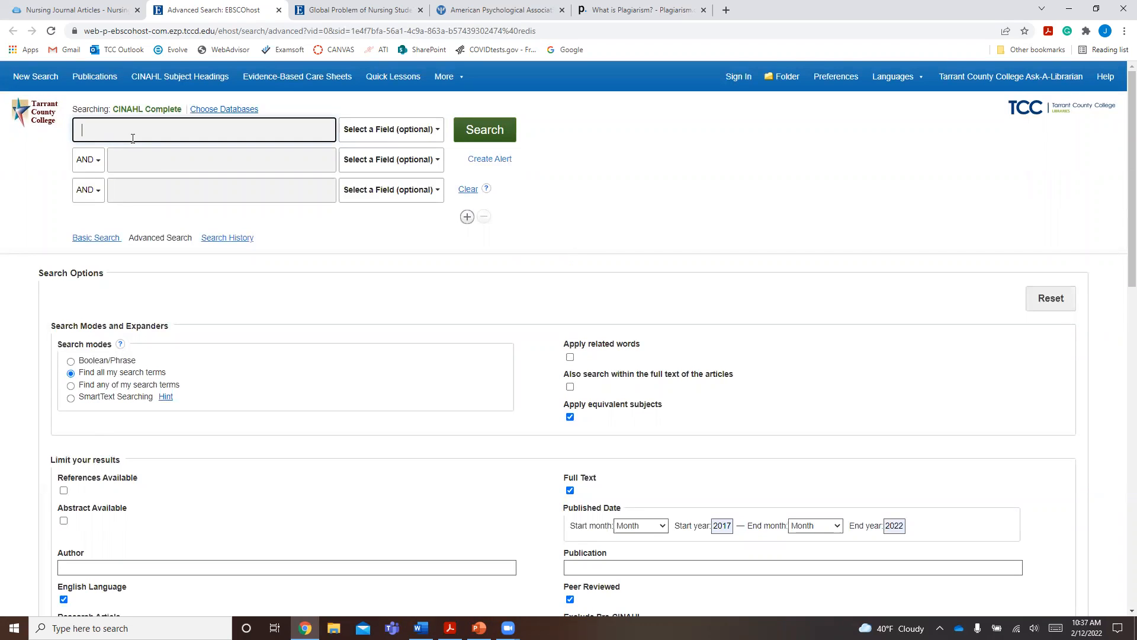
{"action": "type", "text": "stress"}
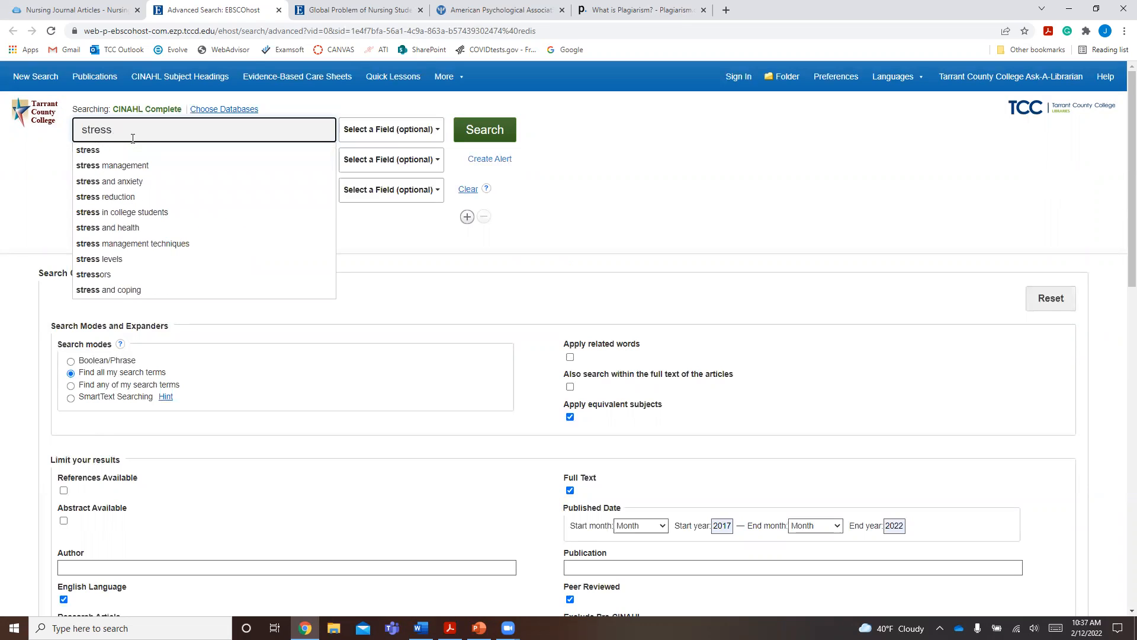
{"action": "type", "text": " i"}
{"action": "key", "text": "BackSpace"}
{"action": "type", "text": "in nursing"}
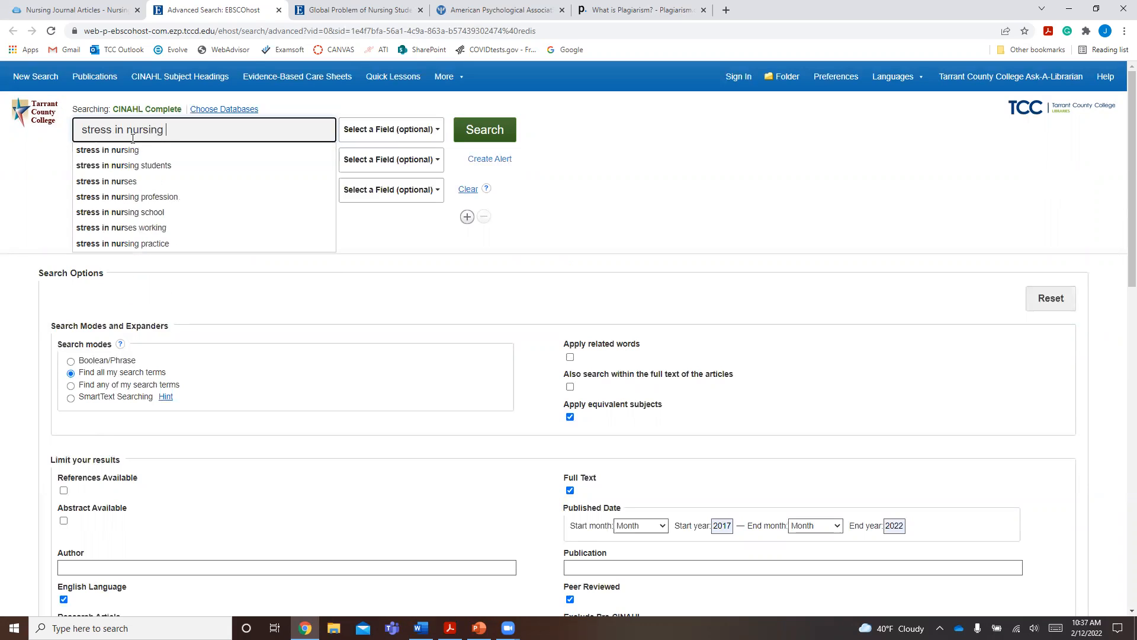
{"action": "type", "text": " trudents"}
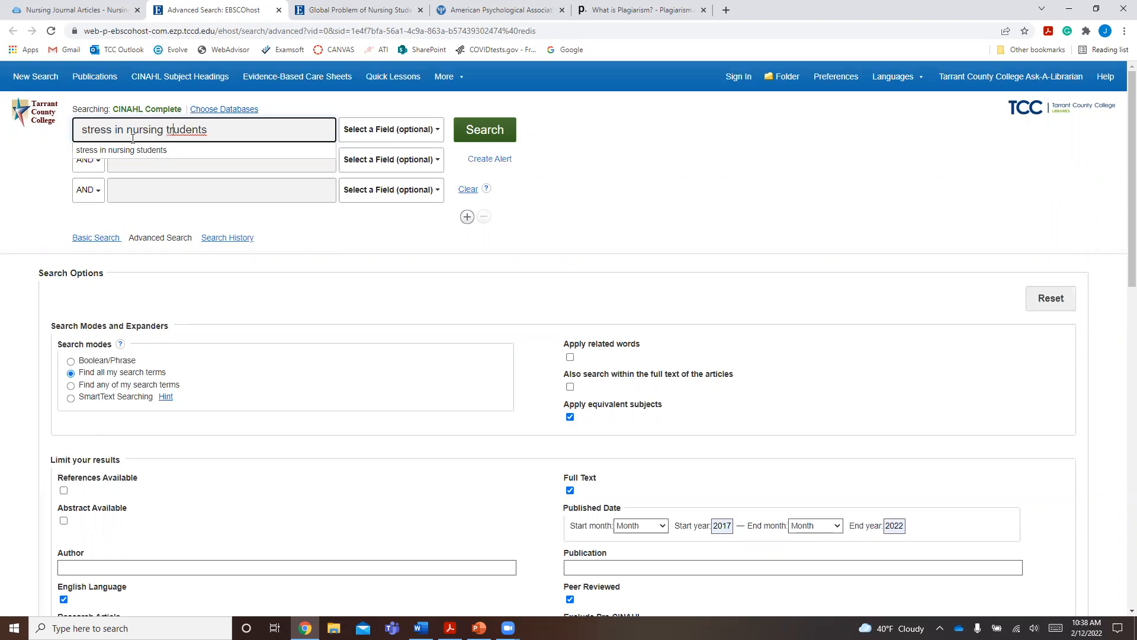
{"action": "key", "text": "BackSpace"}
{"action": "key", "text": "BackSpace"}
{"action": "type", "text": "st"}
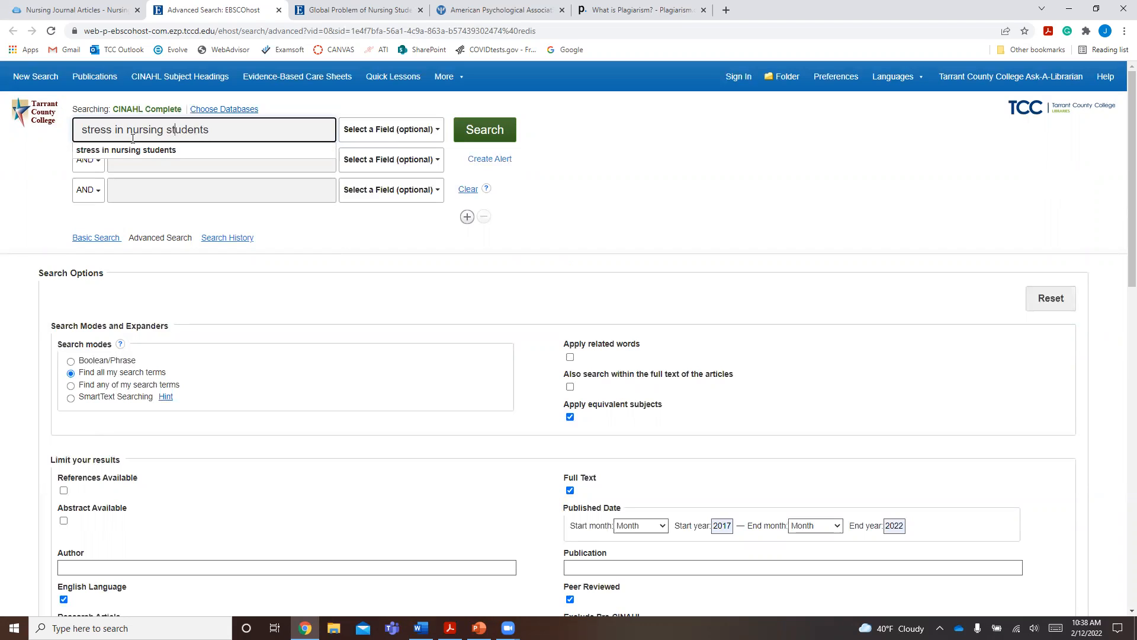
{"action": "left_click", "coordinate": [132, 152]}
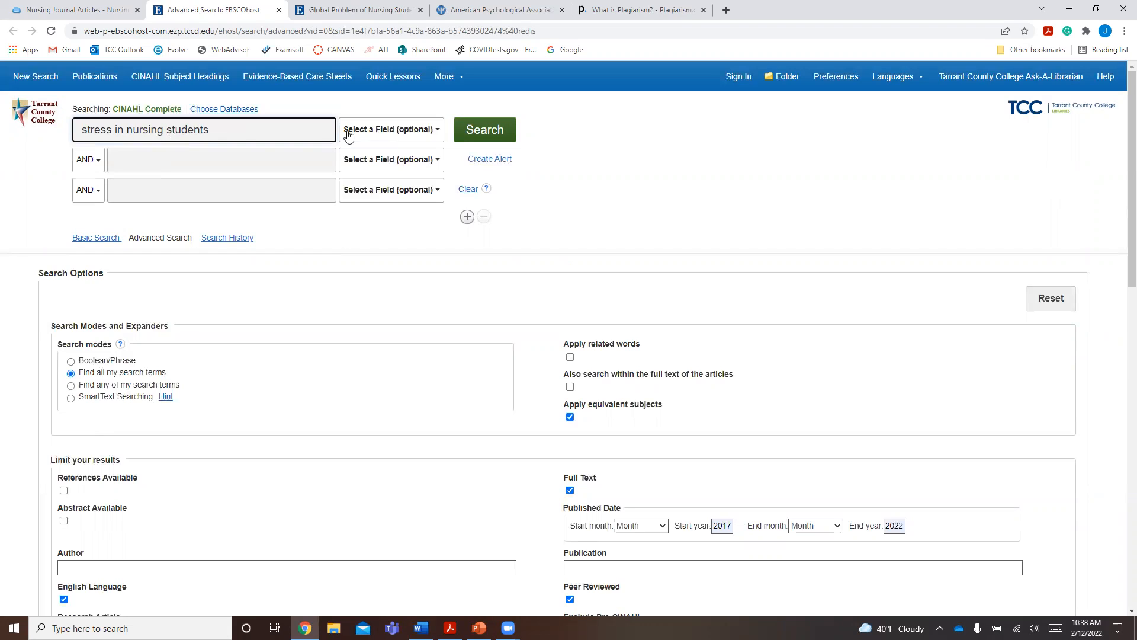
{"action": "left_click", "coordinate": [481, 137]}
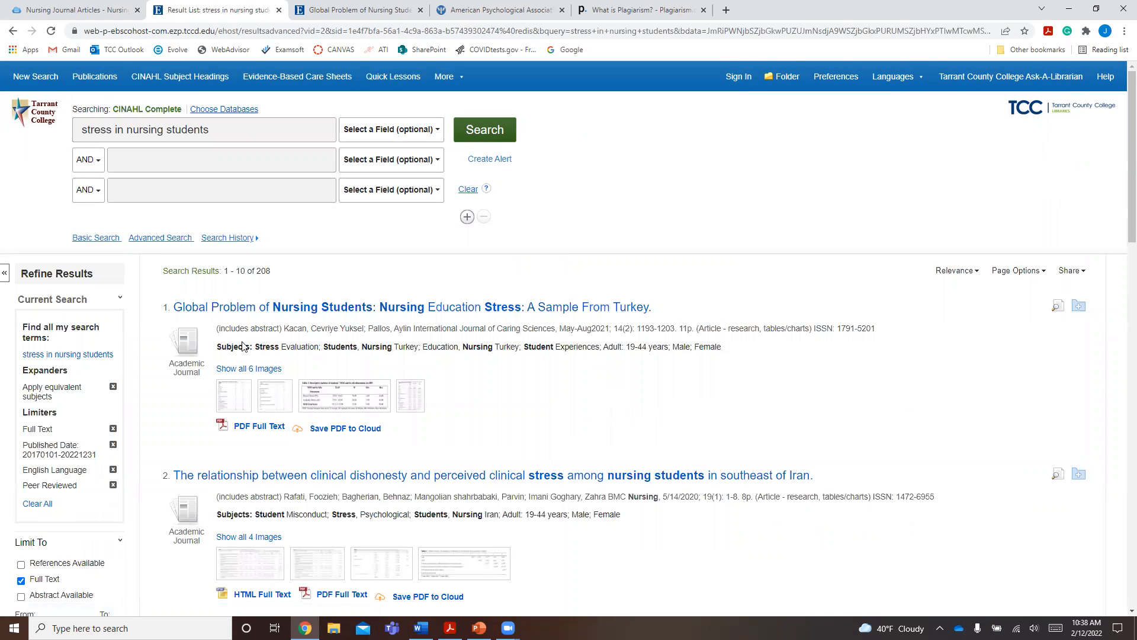
- Look through the titles, sources and full-text options of the articles in the result list
{"action": "scroll", "coordinate": [243, 346], "scroll_direction": "down", "scroll_amount": 4}
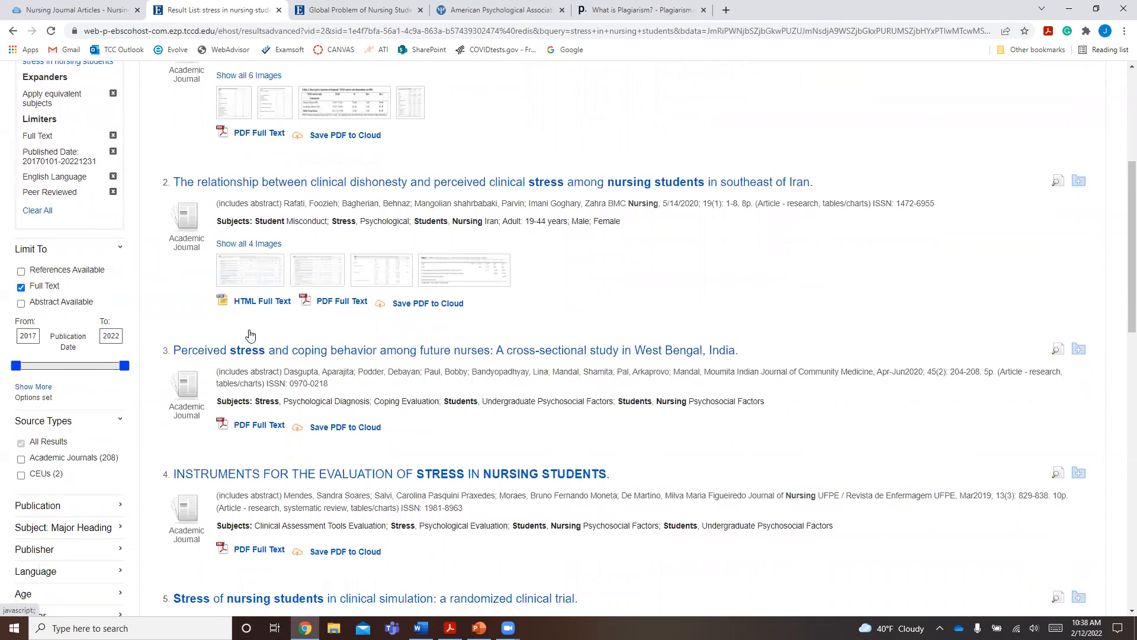
{"action": "scroll", "coordinate": [244, 343], "scroll_direction": "down", "scroll_amount": 2}
{"action": "scroll", "coordinate": [250, 334], "scroll_direction": "down", "scroll_amount": 1}
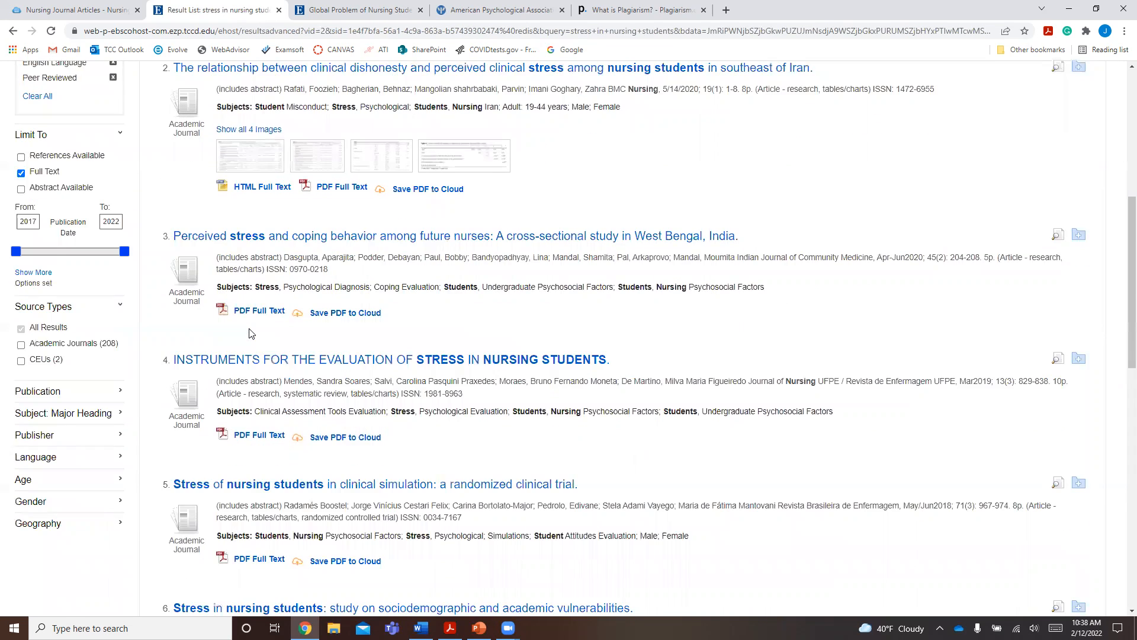
{"action": "scroll", "coordinate": [249, 333], "scroll_direction": "down", "scroll_amount": 6}
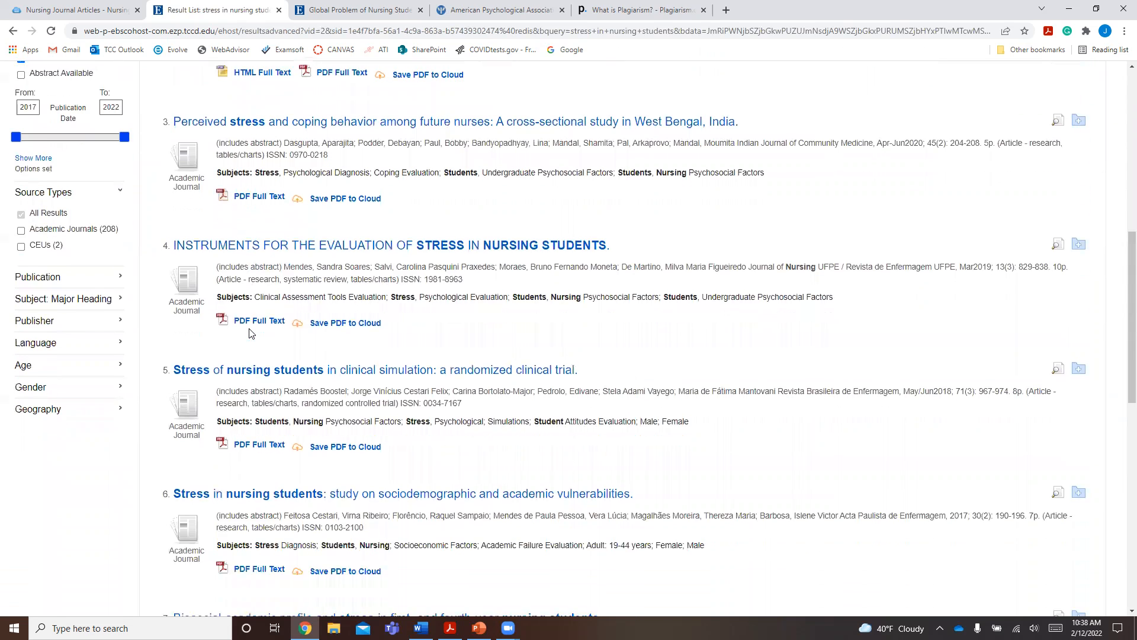
{"action": "scroll", "coordinate": [250, 333], "scroll_direction": "down", "scroll_amount": 1}
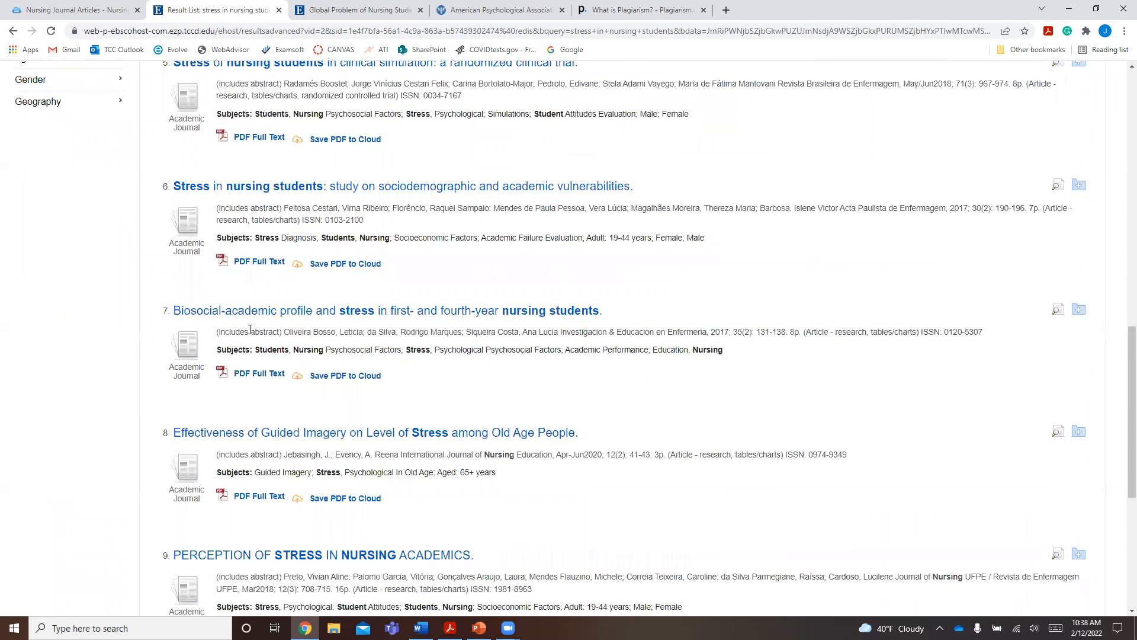
{"action": "scroll", "coordinate": [249, 330], "scroll_direction": "up", "scroll_amount": 14}
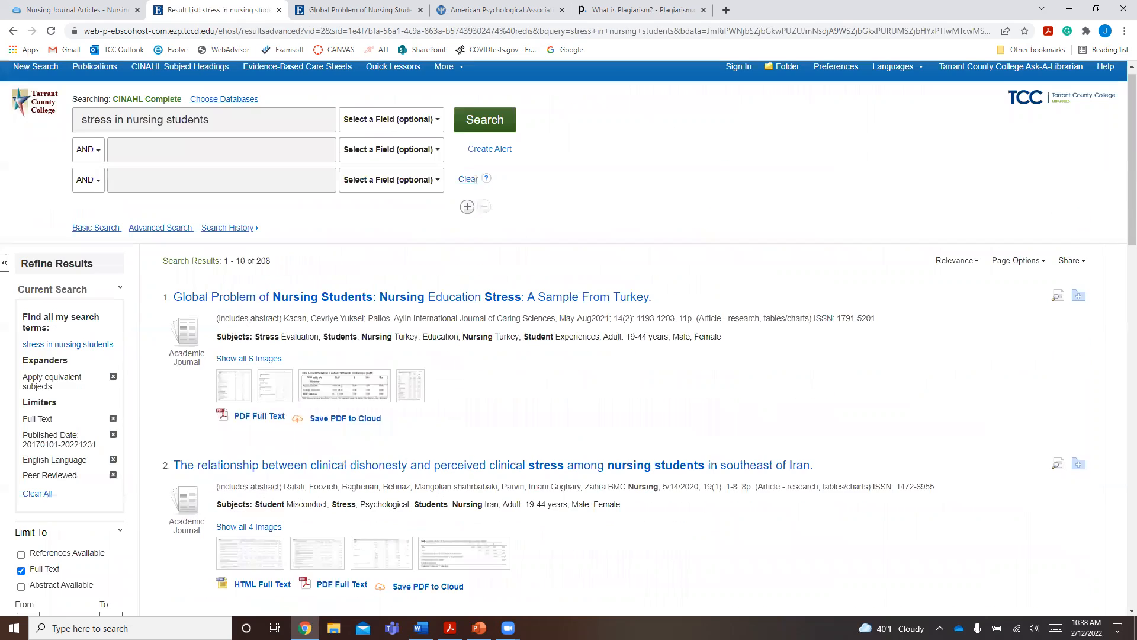
{"action": "scroll", "coordinate": [249, 330], "scroll_direction": "up", "scroll_amount": 1}
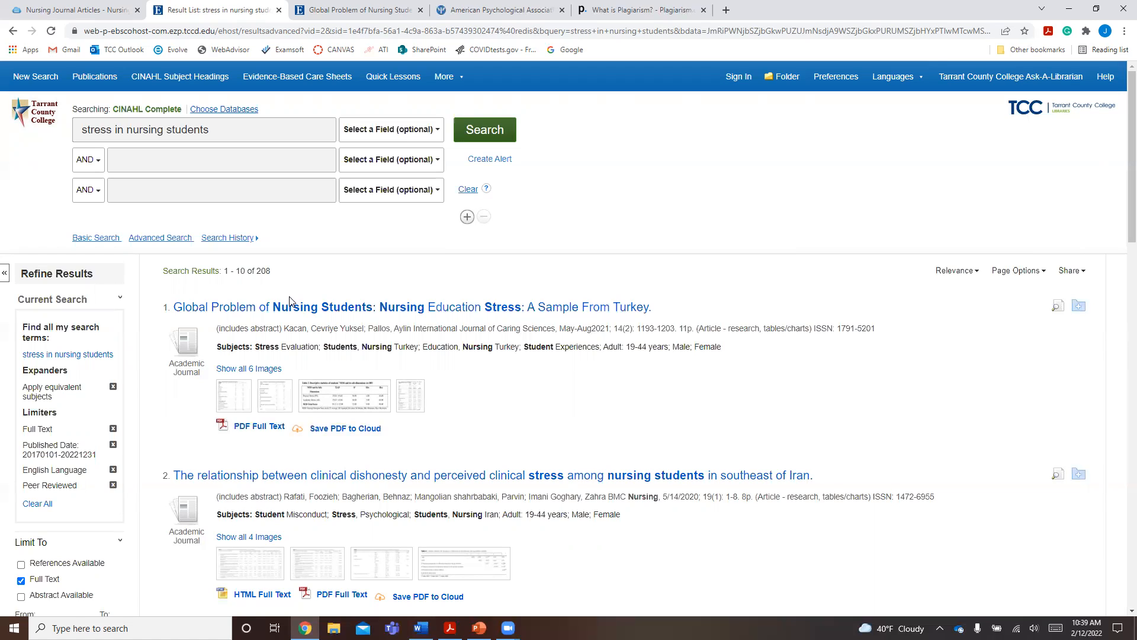
- Switch to the open article "Global Problem of Nursing Students", enlarge it to 125%, and examine its title and author details
{"action": "left_click", "coordinate": [344, 23]}
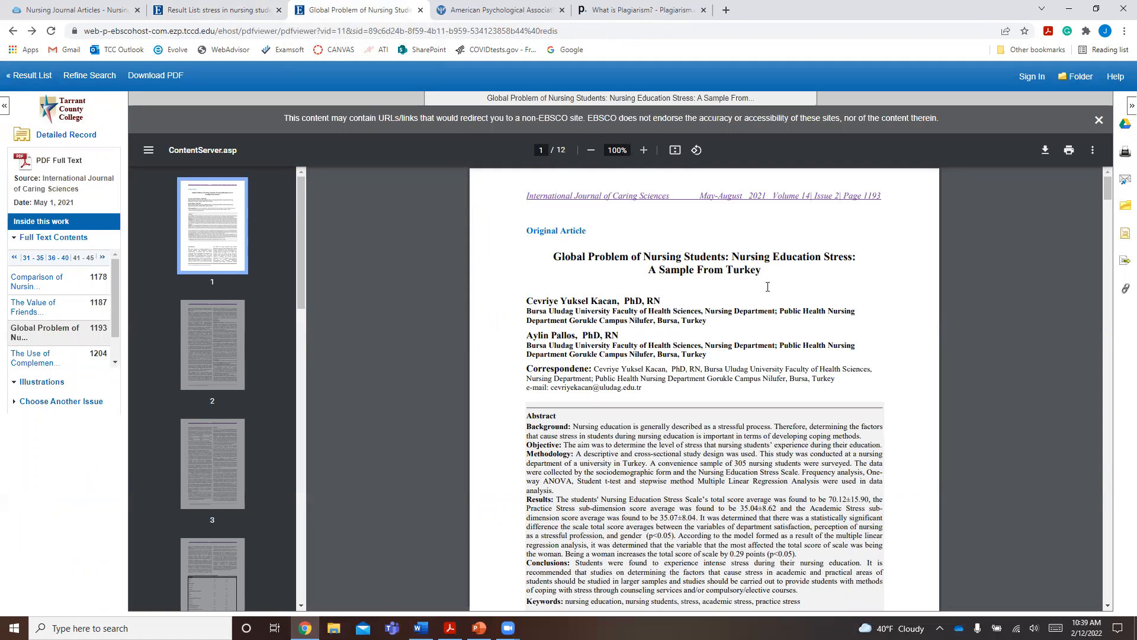
{"action": "left_click", "coordinate": [644, 150]}
{"action": "left_click", "coordinate": [646, 151]}
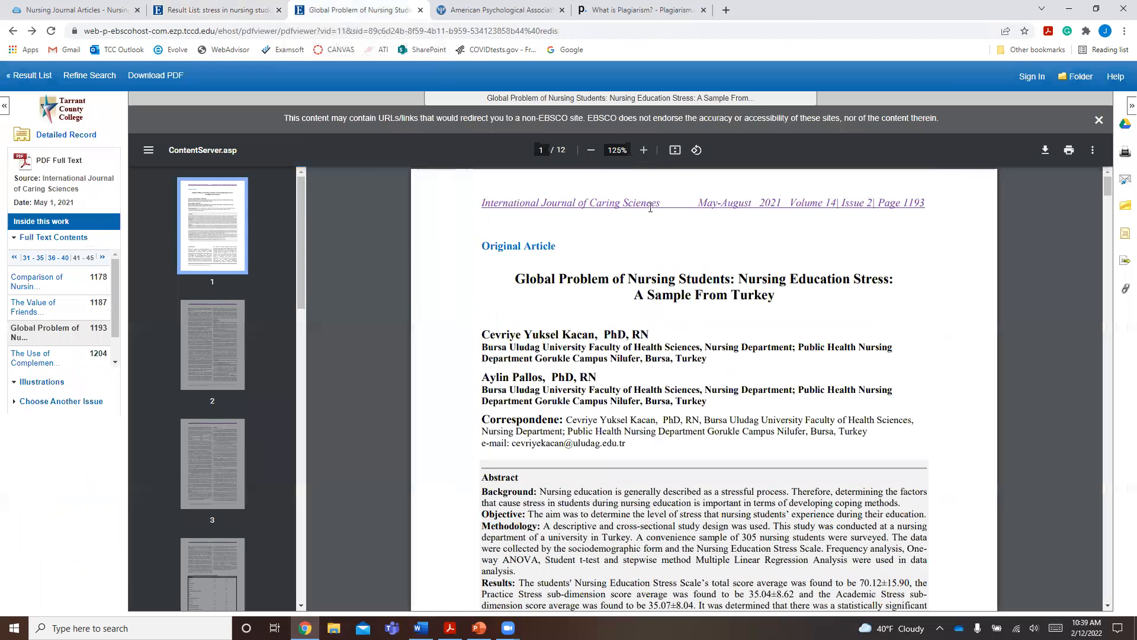
{"action": "left_click_drag", "start_coordinate": [580, 327], "coordinate": [710, 351]}
{"action": "left_click", "coordinate": [703, 388]}
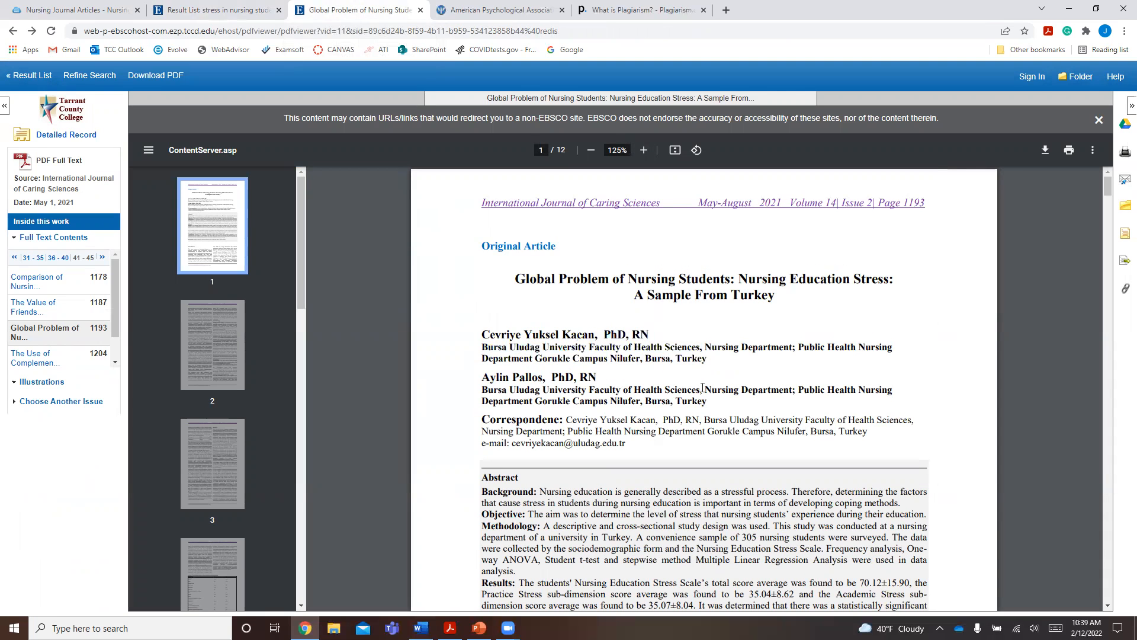
- Examine the article's abstract, highlighting its heading and the first sentence of the Background
{"action": "scroll", "coordinate": [703, 388], "scroll_direction": "down", "scroll_amount": 3}
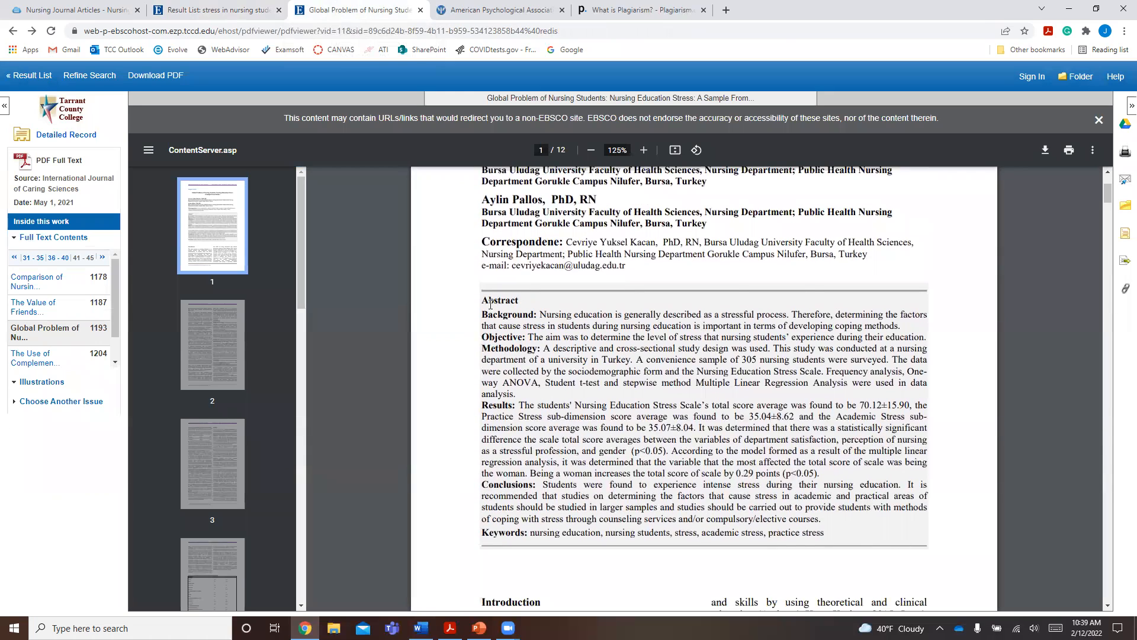
{"action": "left_click_drag", "start_coordinate": [486, 303], "coordinate": [519, 302]}
{"action": "left_click", "coordinate": [541, 314]}
{"action": "left_click_drag", "start_coordinate": [788, 317], "coordinate": [544, 313]}
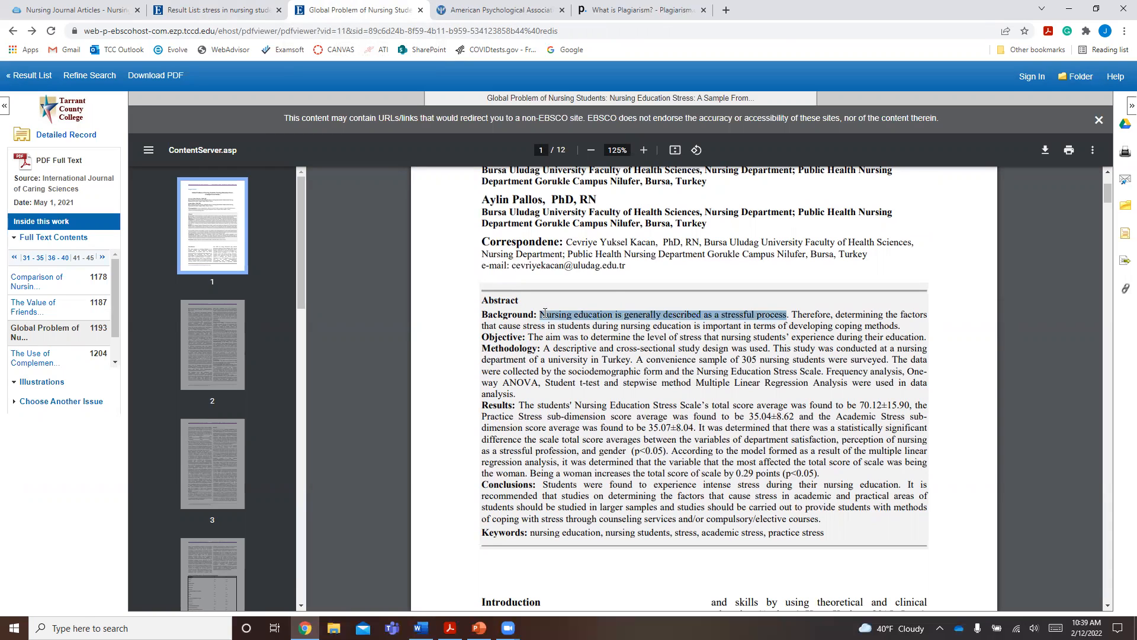
{"action": "left_click", "coordinate": [605, 349]}
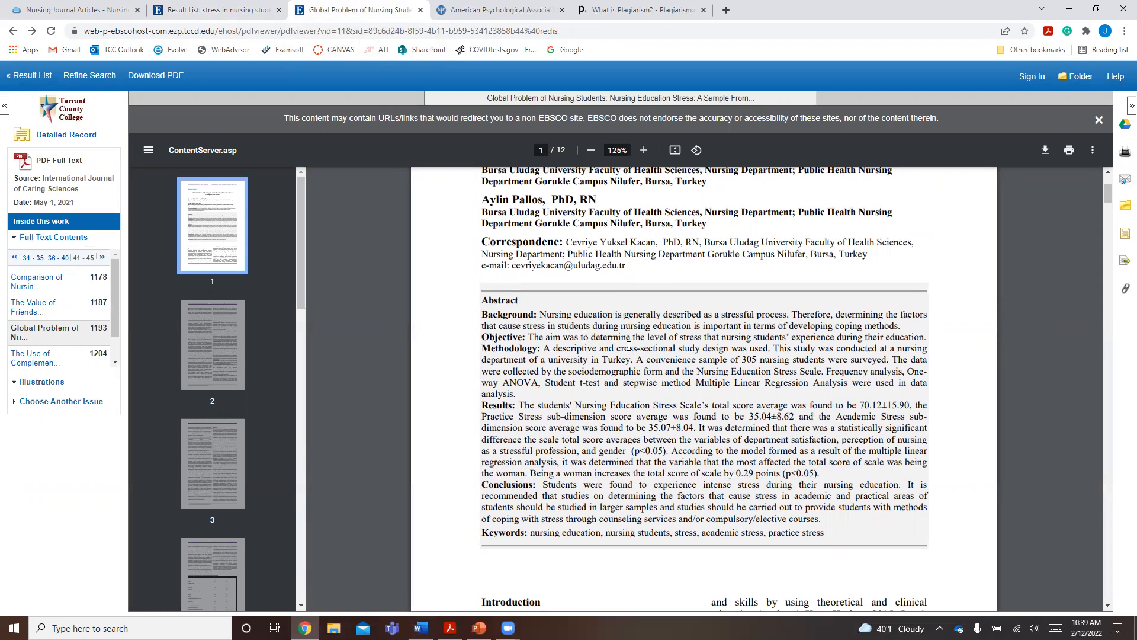
- Examine the article's introduction and select the publication year in the header of journal page 1194
{"action": "scroll", "coordinate": [629, 343], "scroll_direction": "down", "scroll_amount": 3}
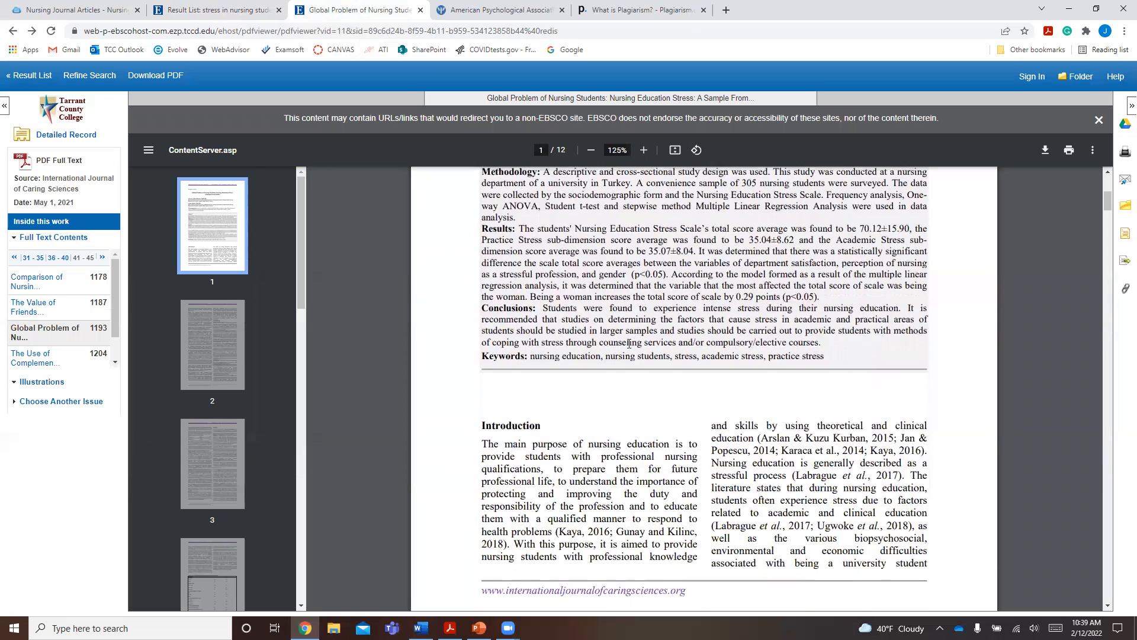
{"action": "scroll", "coordinate": [661, 387], "scroll_direction": "down", "scroll_amount": 3}
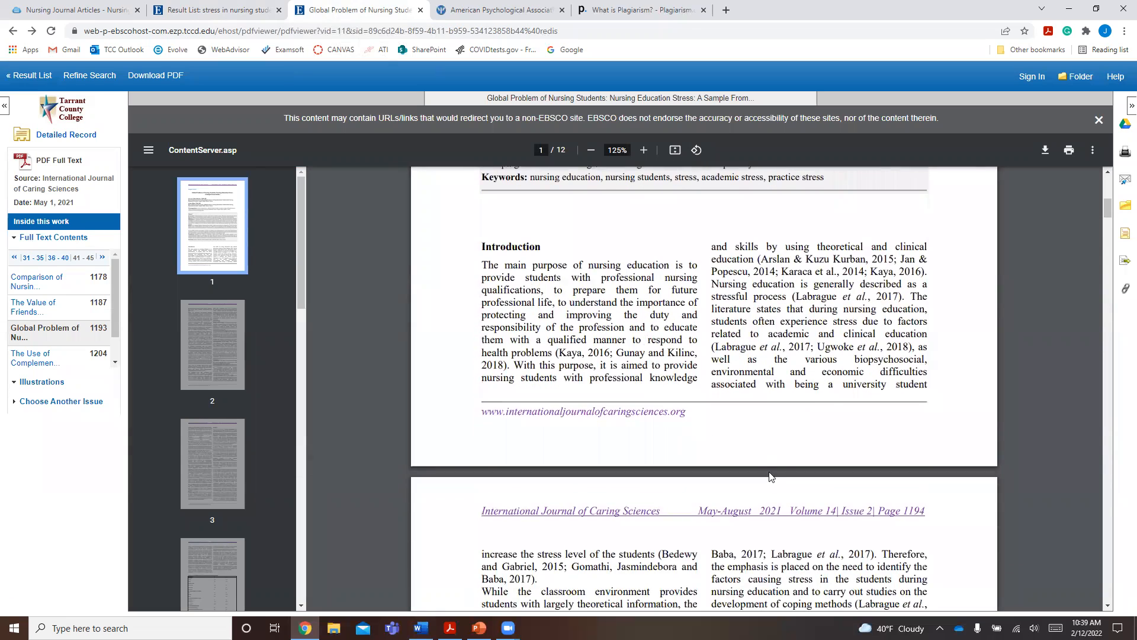
{"action": "left_click_drag", "start_coordinate": [782, 510], "coordinate": [759, 507]}
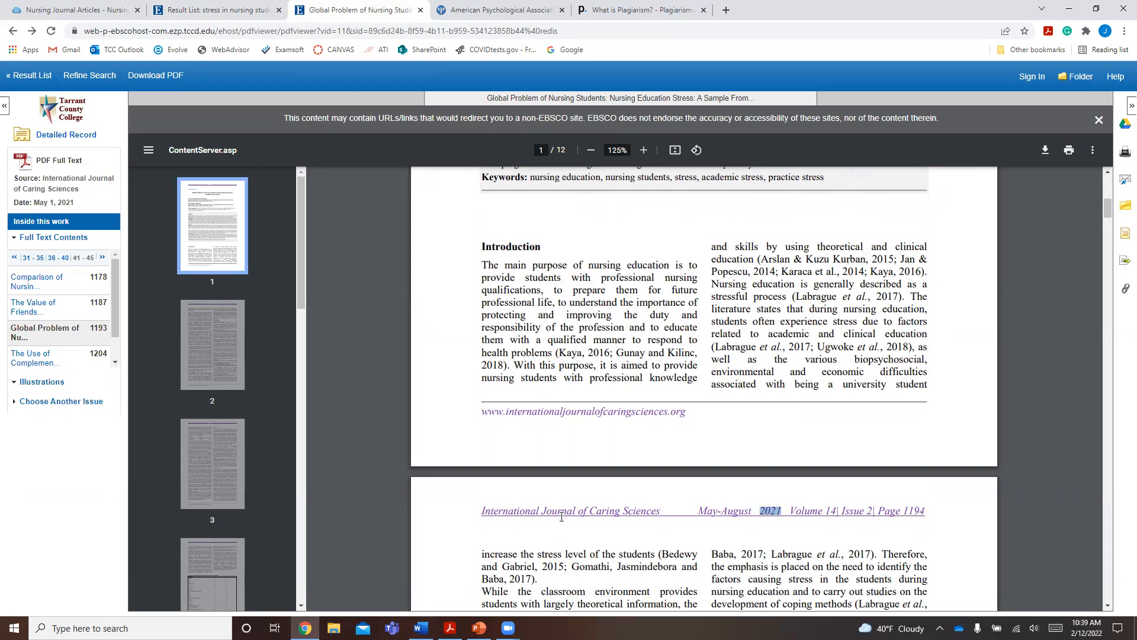
{"action": "scroll", "coordinate": [584, 477], "scroll_direction": "up", "scroll_amount": 2}
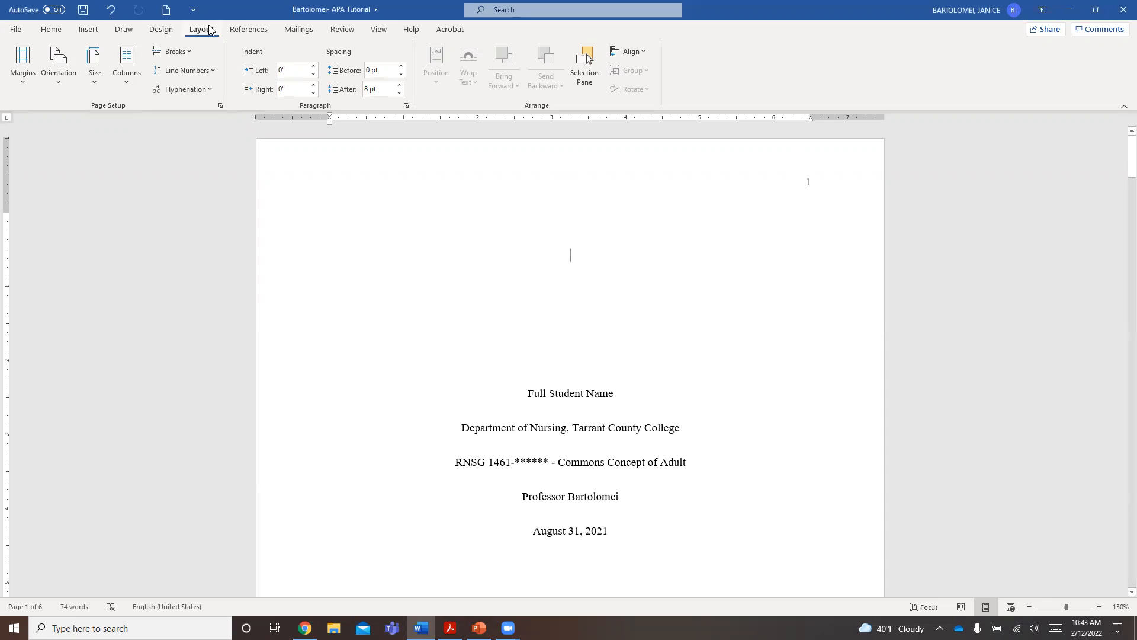
- In Word, apply the Normal margin preset, 1" on all sides, to the APA tutorial document
{"action": "left_click", "coordinate": [32, 83]}
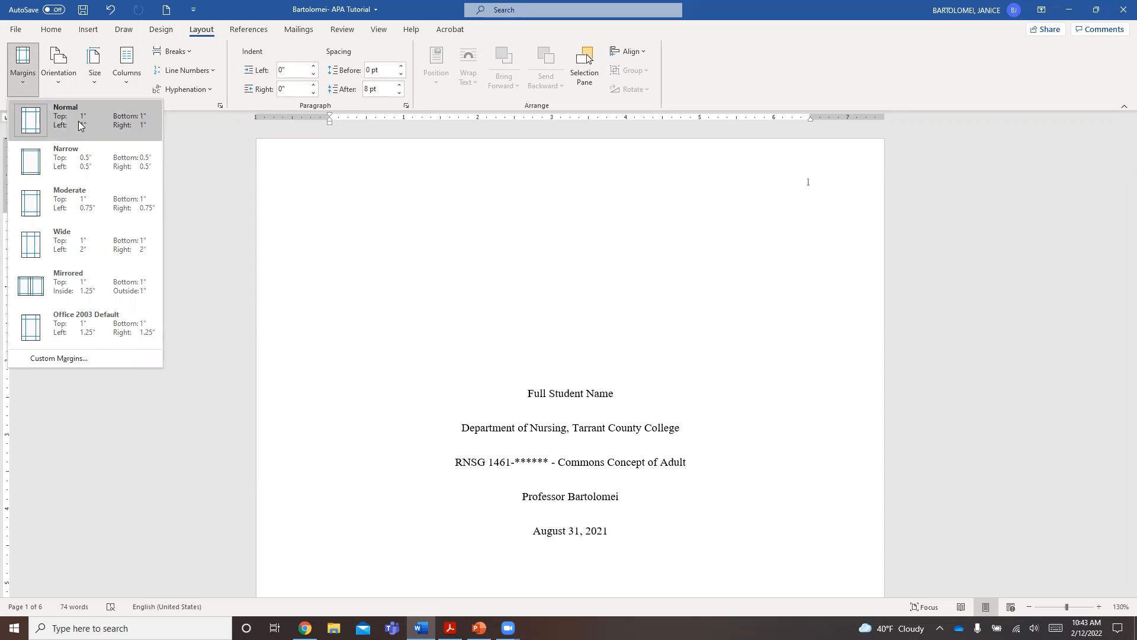
{"action": "left_click", "coordinate": [80, 124]}
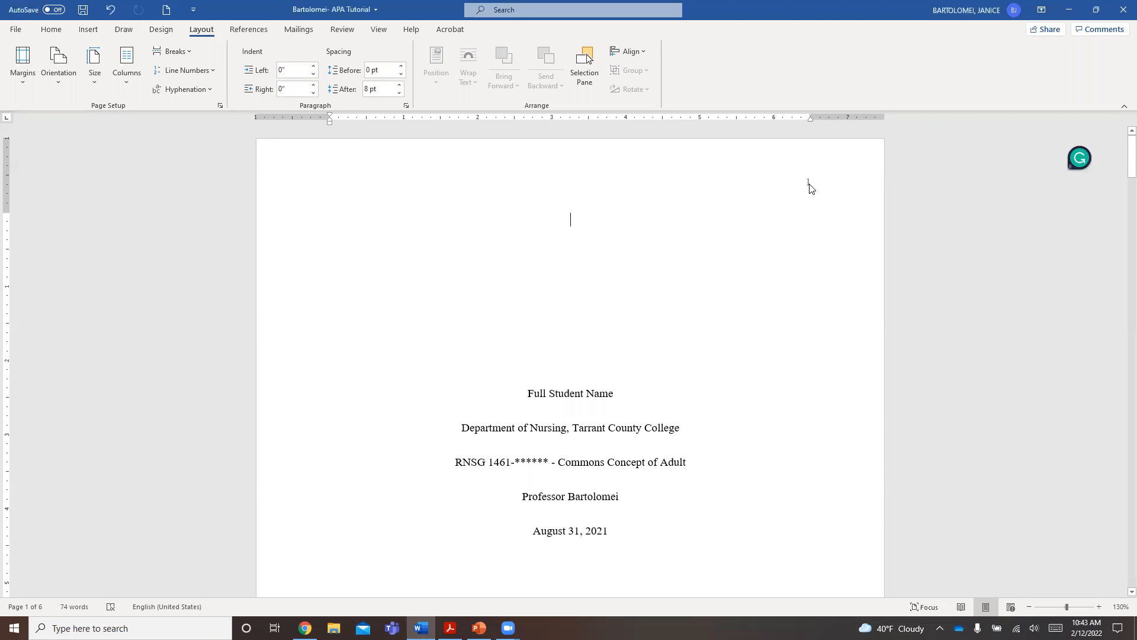
- Insert page numbers at the top of the page using the right-aligned Plain Number 3 style
{"action": "left_click", "coordinate": [90, 32]}
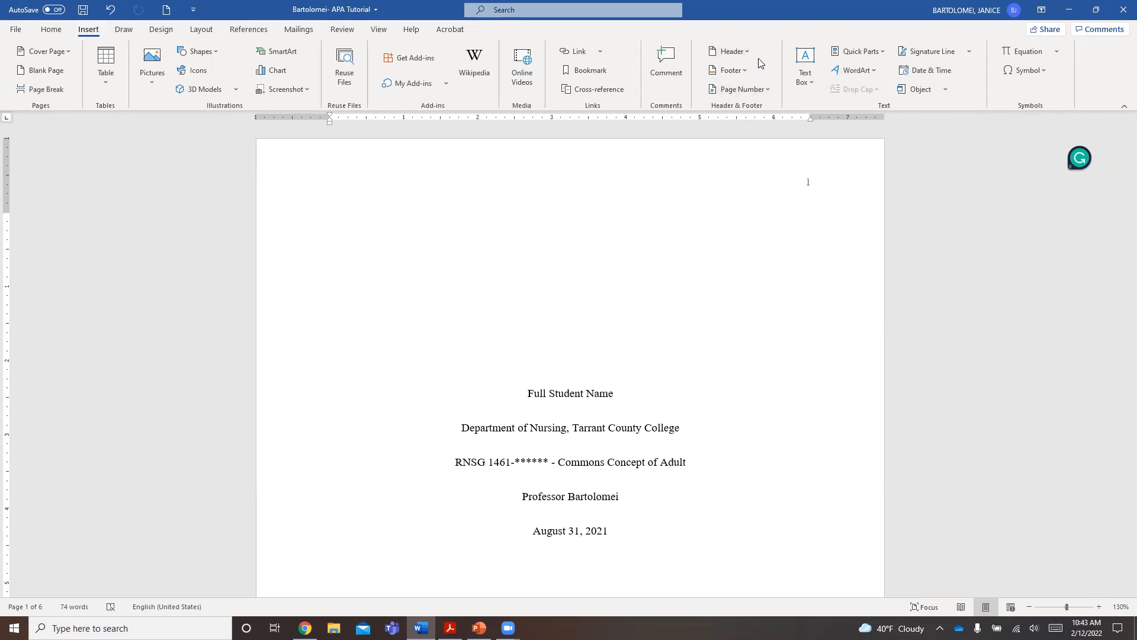
{"action": "left_click", "coordinate": [764, 89]}
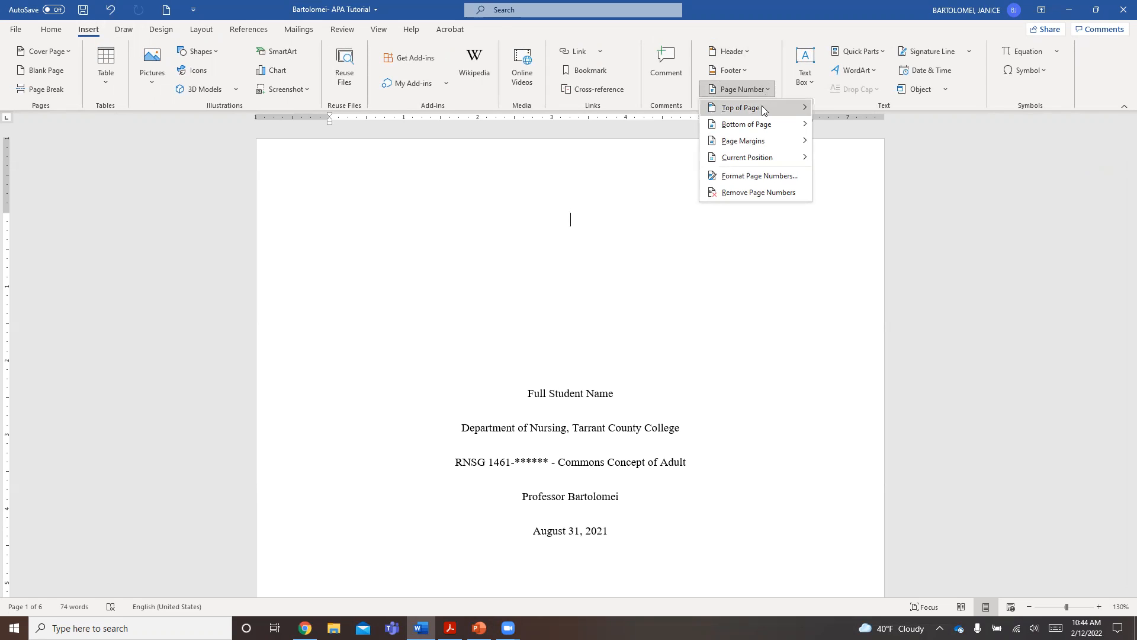
{"action": "mouse_move", "coordinate": [762, 115]}
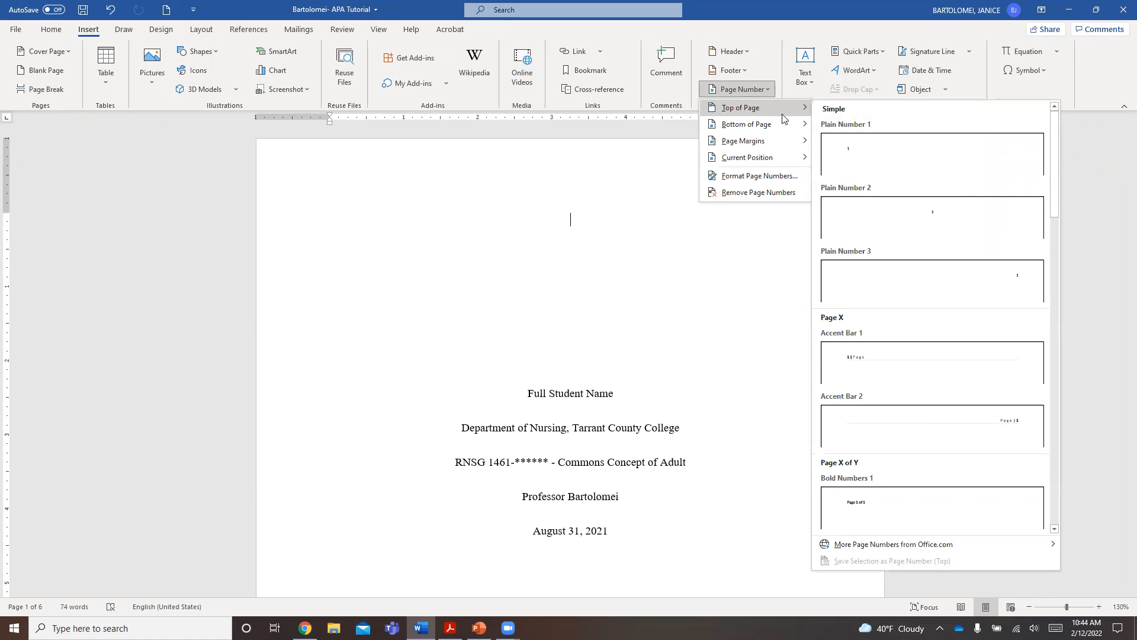
{"action": "left_click", "coordinate": [976, 272]}
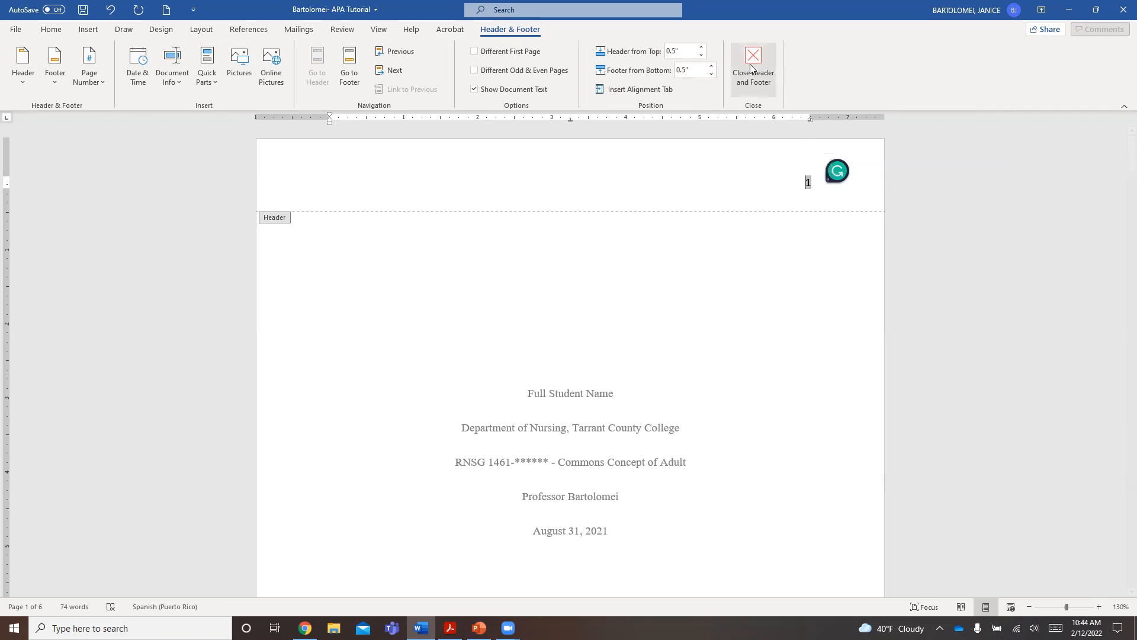
- Set the header page number's font to Times New Roman and return to the document body
{"action": "left_click_drag", "start_coordinate": [813, 184], "coordinate": [806, 183]}
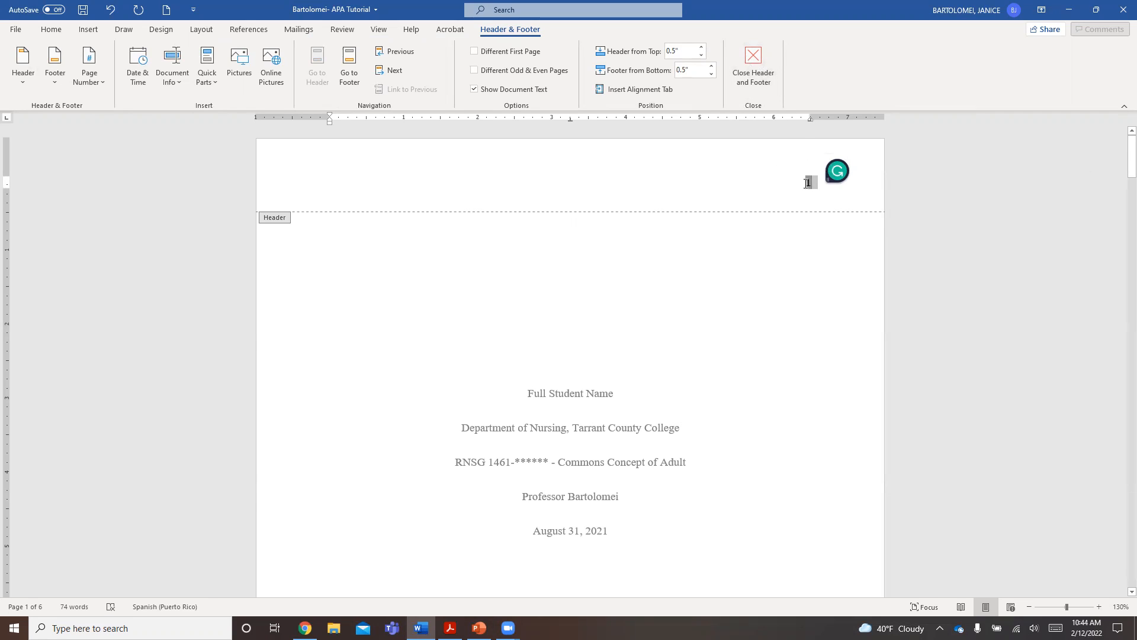
{"action": "left_click", "coordinate": [42, 34]}
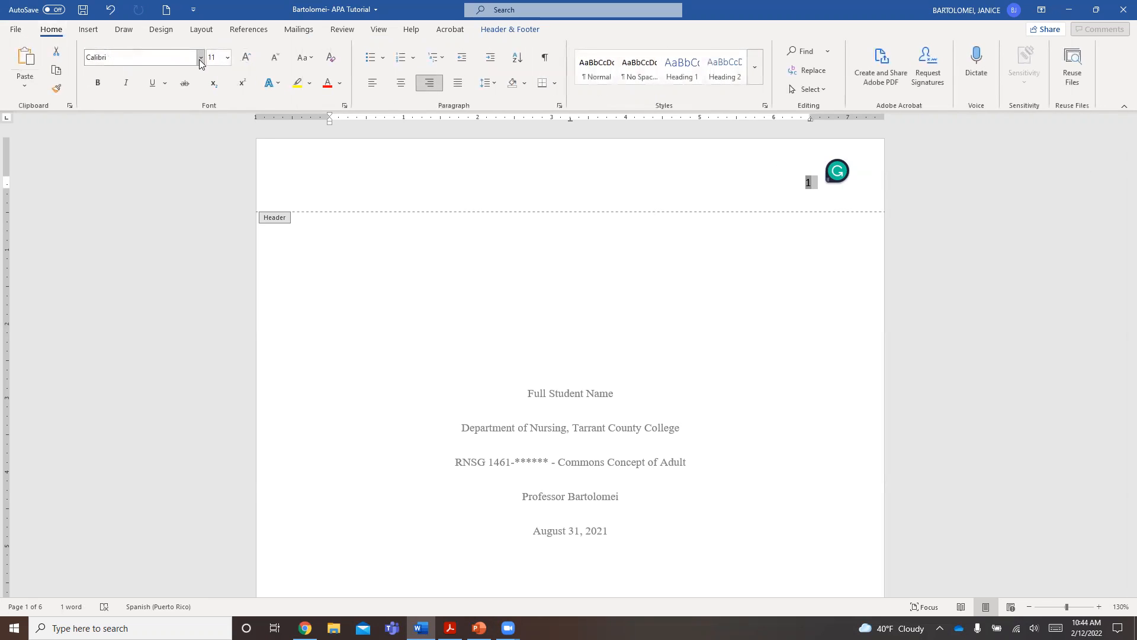
{"action": "left_click", "coordinate": [200, 57]}
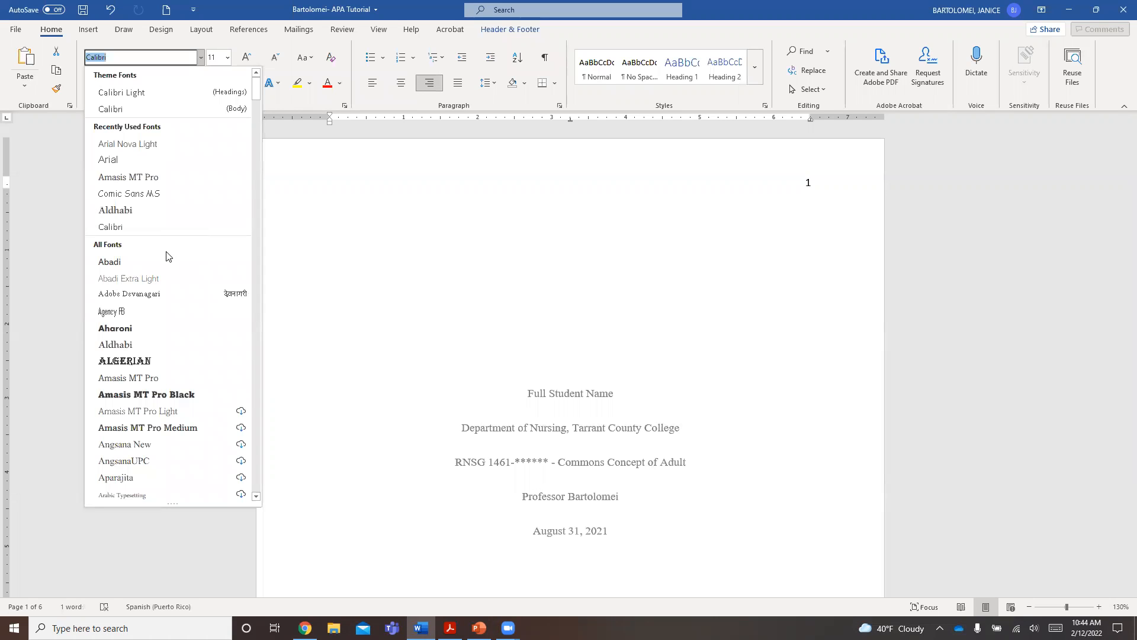
{"action": "scroll", "coordinate": [164, 253], "scroll_direction": "down", "scroll_amount": 5}
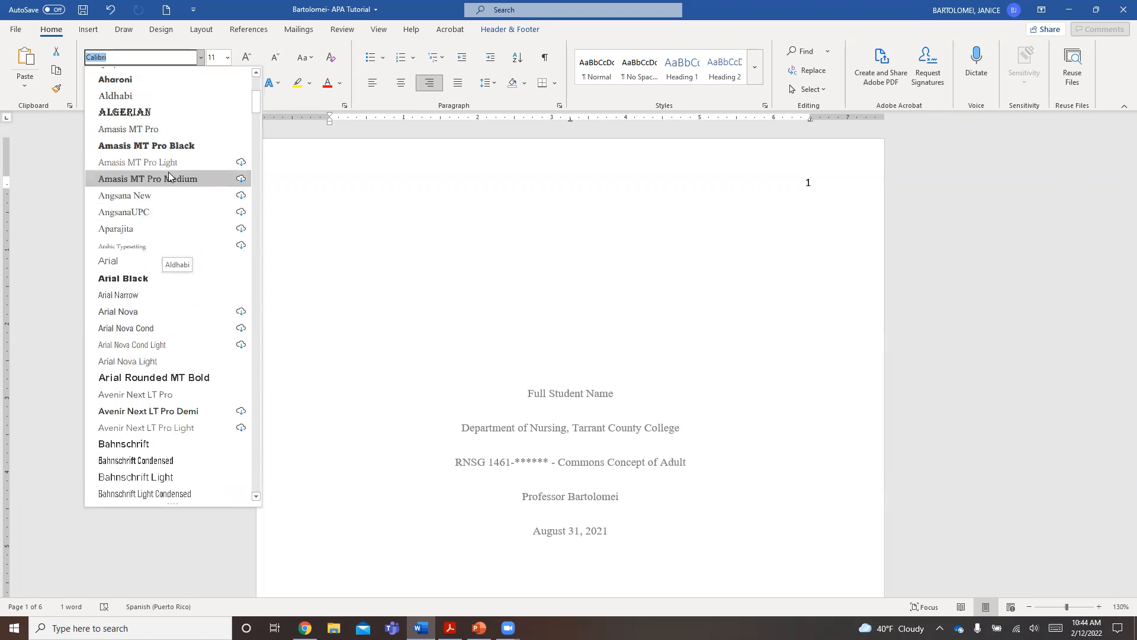
{"action": "scroll", "coordinate": [142, 178], "scroll_direction": "down", "scroll_amount": 2}
{"action": "type", "text": "Time"}
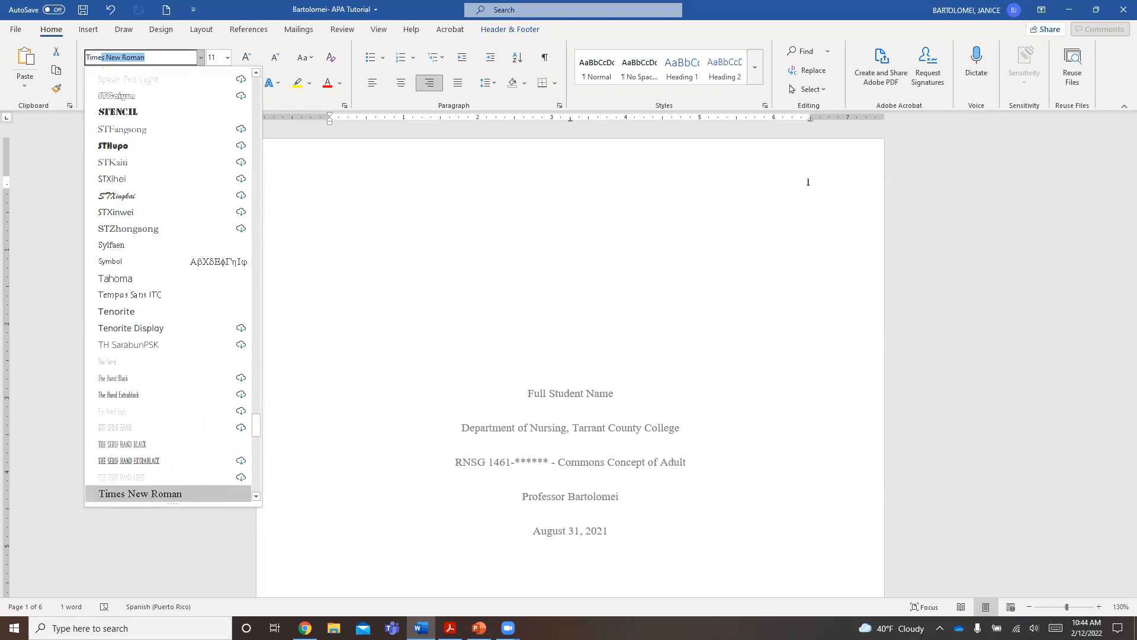
{"action": "type", "text": "s"}
{"action": "key", "text": "Return"}
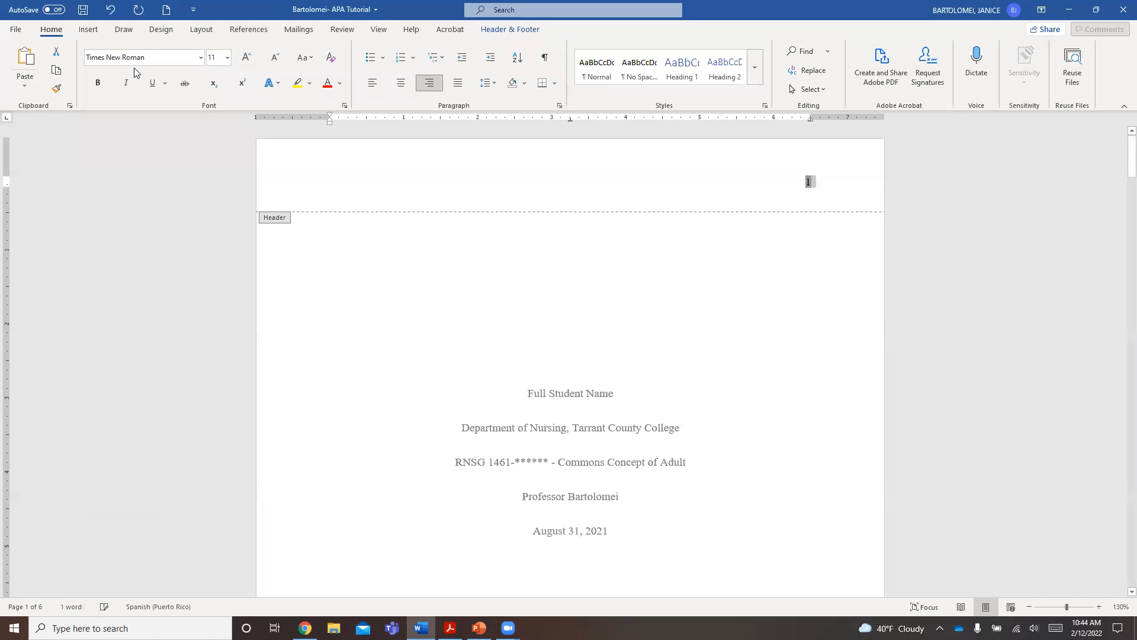
{"action": "left_click", "coordinate": [800, 188]}
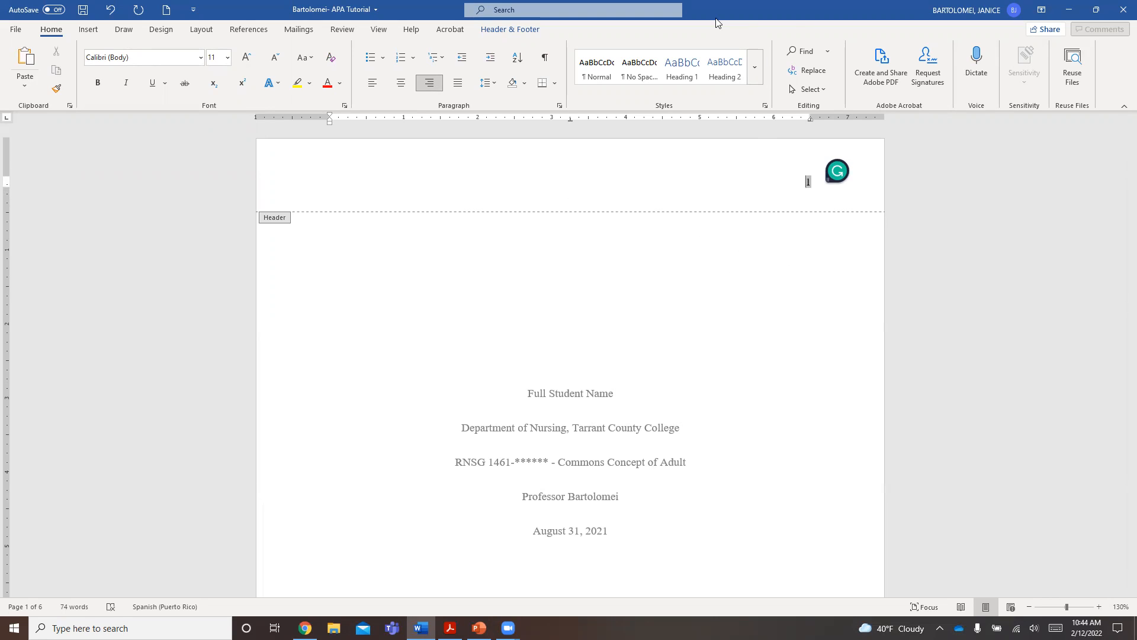
{"action": "left_click", "coordinate": [509, 30]}
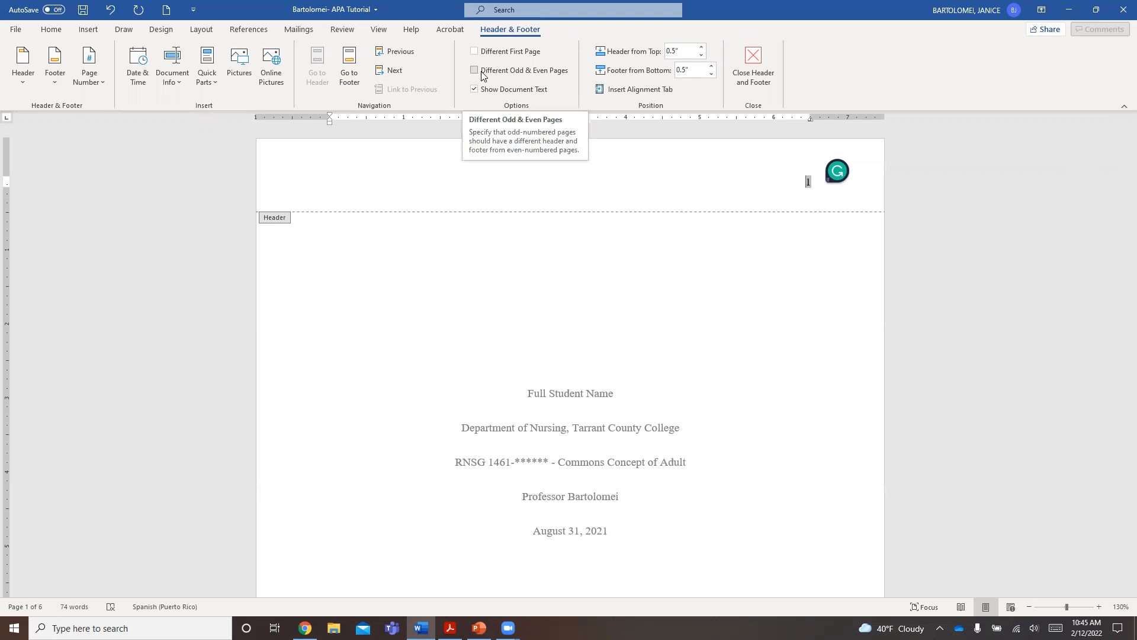
{"action": "left_click", "coordinate": [758, 67]}
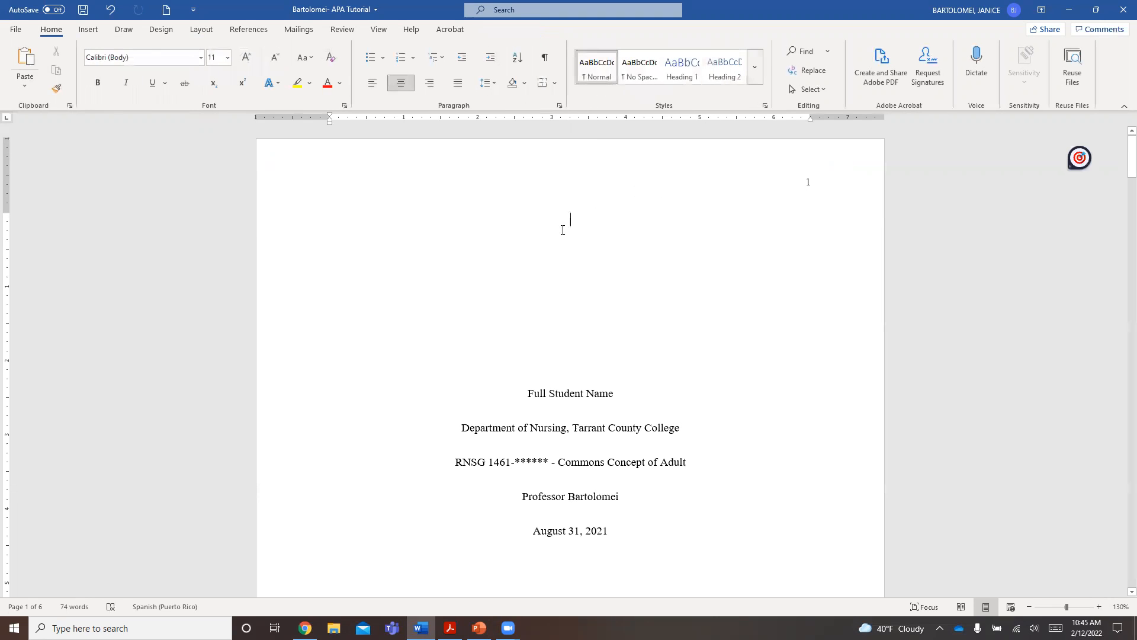
- Apply 2.0 line spacing to the empty first line of the title page
{"action": "left_click", "coordinate": [557, 289]}
{"action": "left_click", "coordinate": [567, 205]}
{"action": "left_click", "coordinate": [496, 86]}
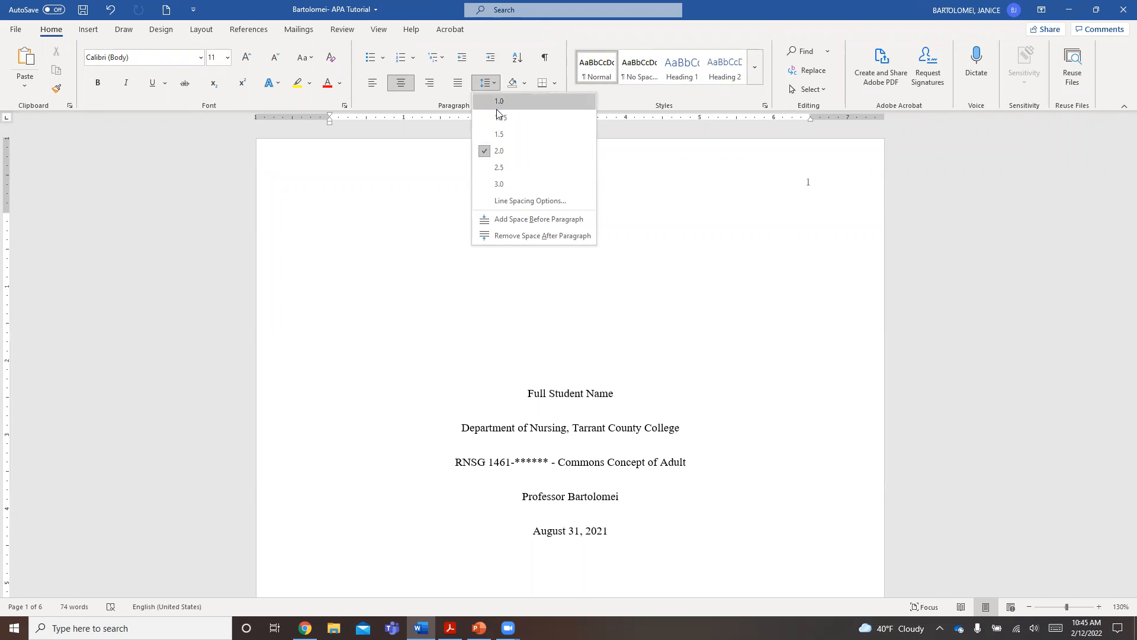
{"action": "left_click", "coordinate": [498, 152]}
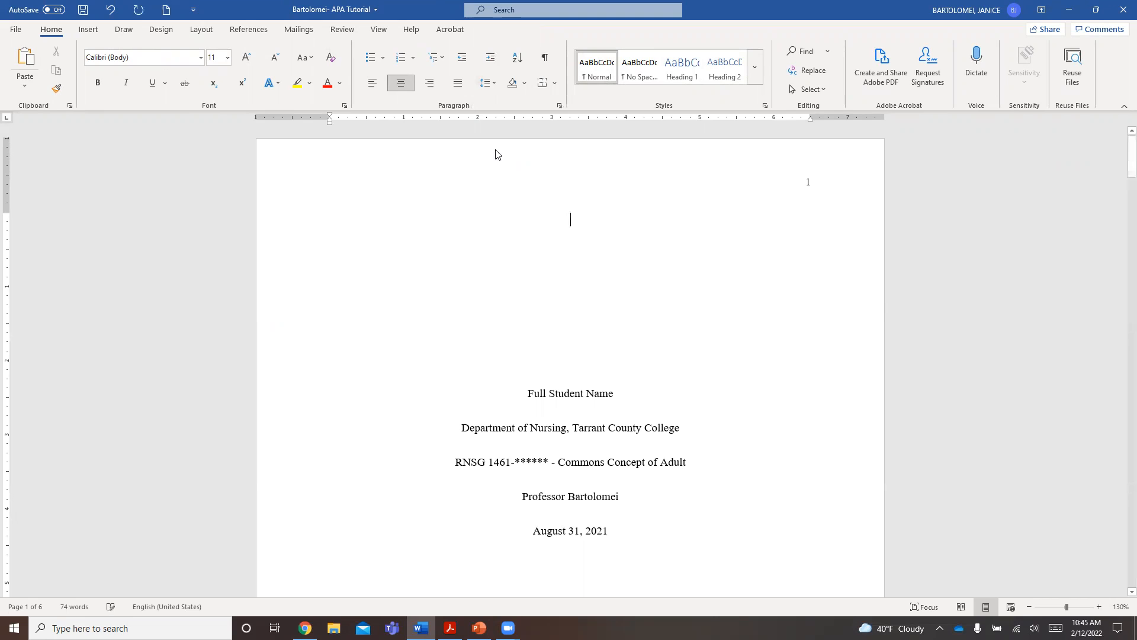
- Enter the paper title "Nursing Students: Stress" on the centered blank line above the student name
{"action": "left_click", "coordinate": [569, 219]}
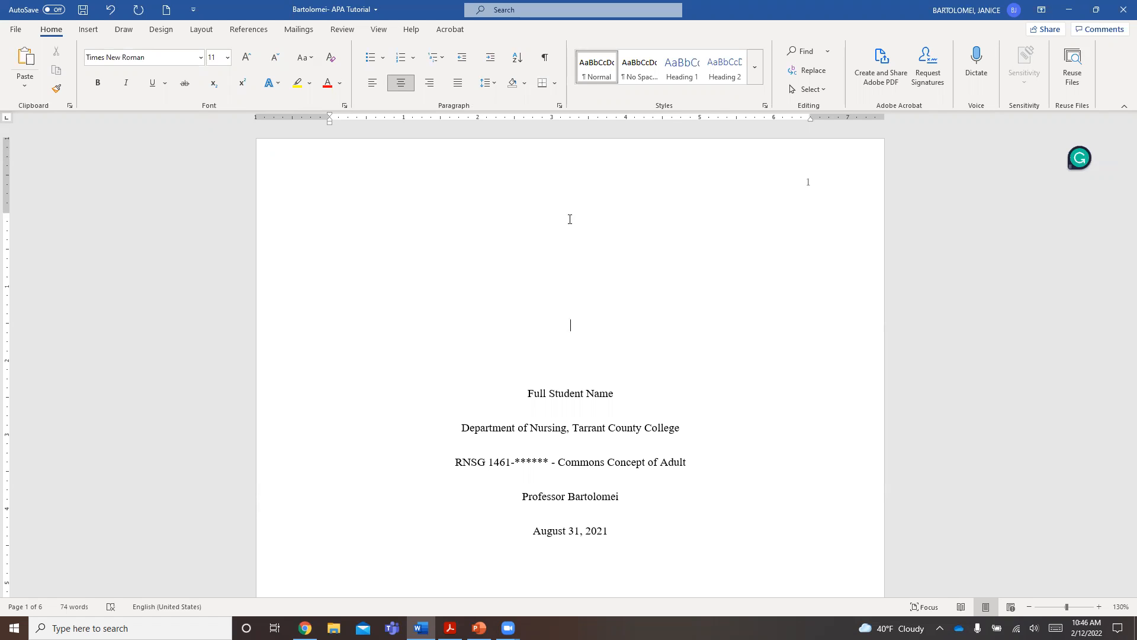
{"action": "type", "text": "Nursing Students: Stress"}
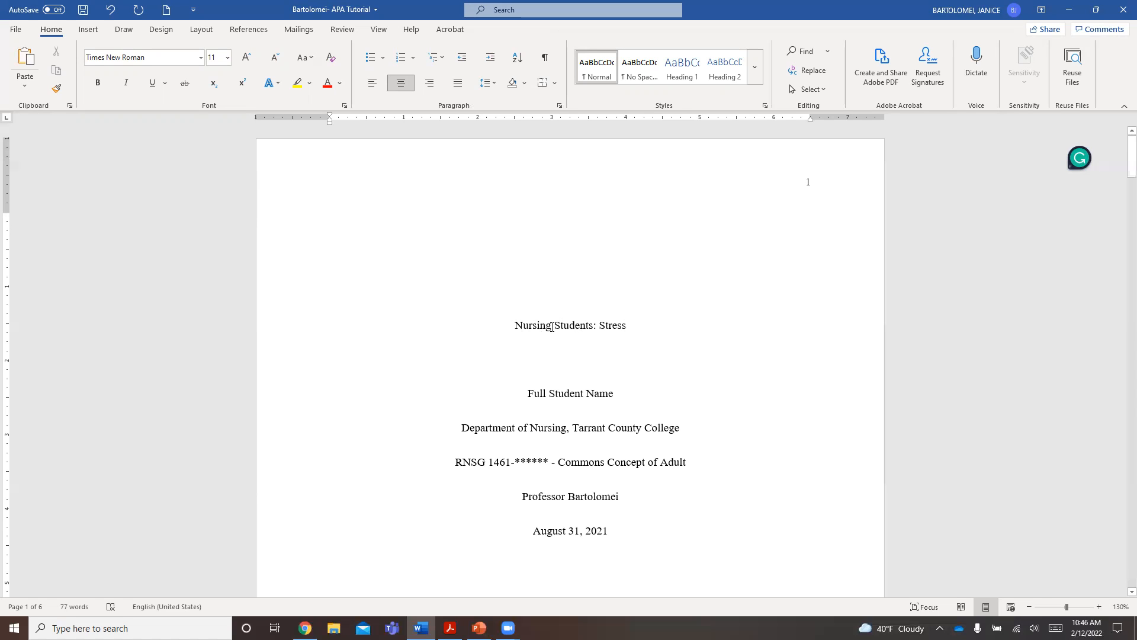
- Make the title "Nursing Students: Stress" bold
{"action": "left_click_drag", "start_coordinate": [620, 327], "coordinate": [505, 325]}
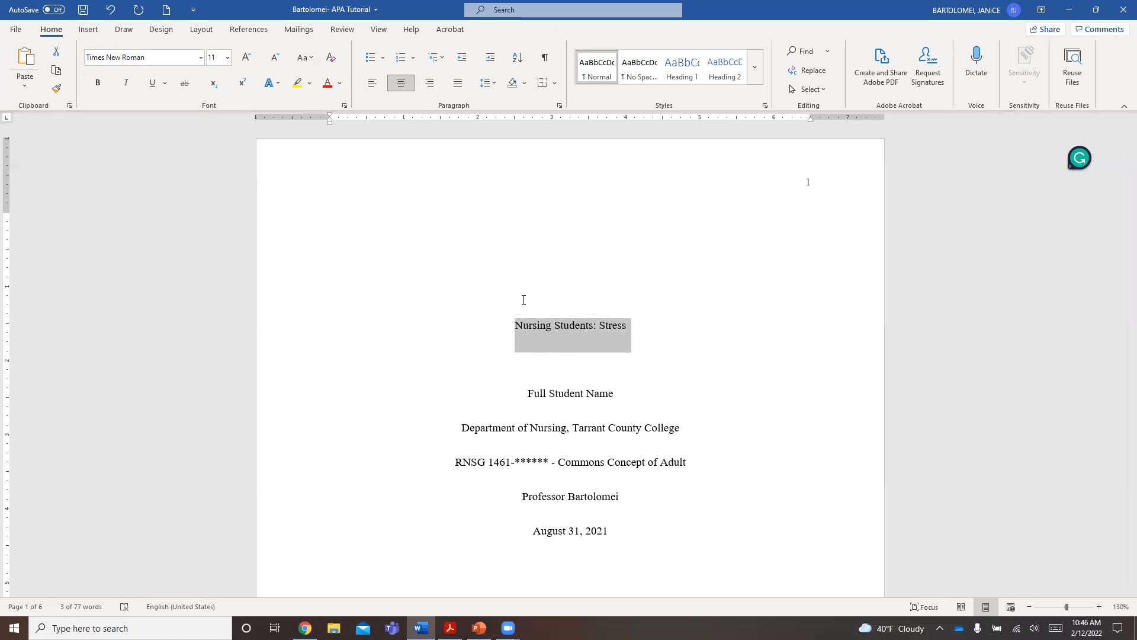
{"action": "left_click", "coordinate": [97, 82]}
{"action": "left_click", "coordinate": [545, 372]}
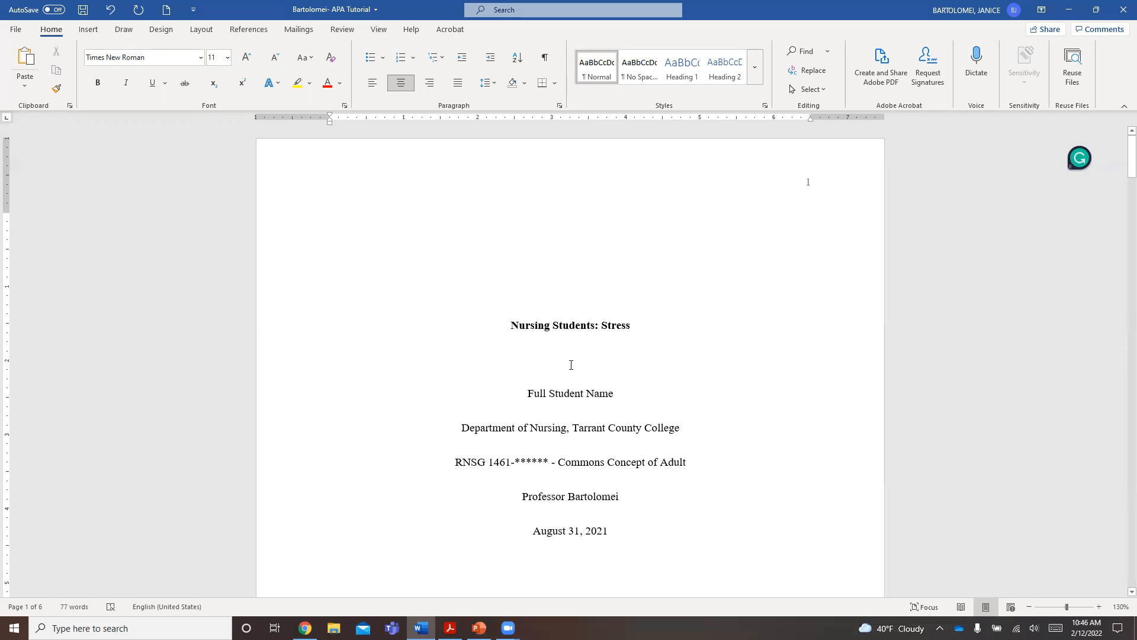
- Replace the "Full Student Name" placeholder on the title page with the student's full name
{"action": "left_click_drag", "start_coordinate": [528, 394], "coordinate": [605, 397]}
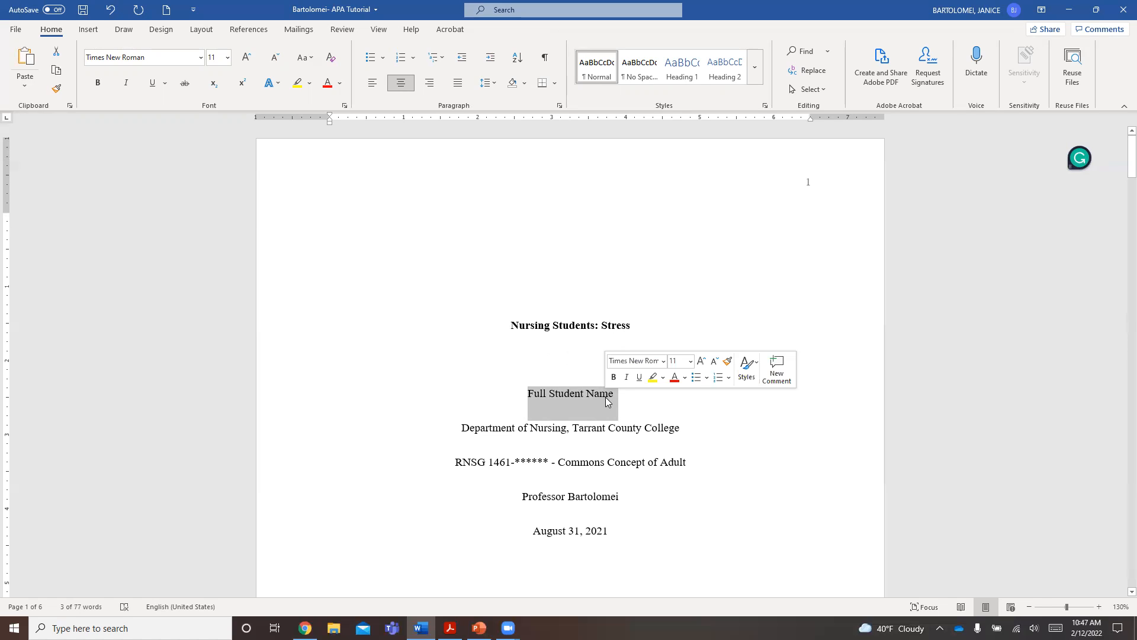
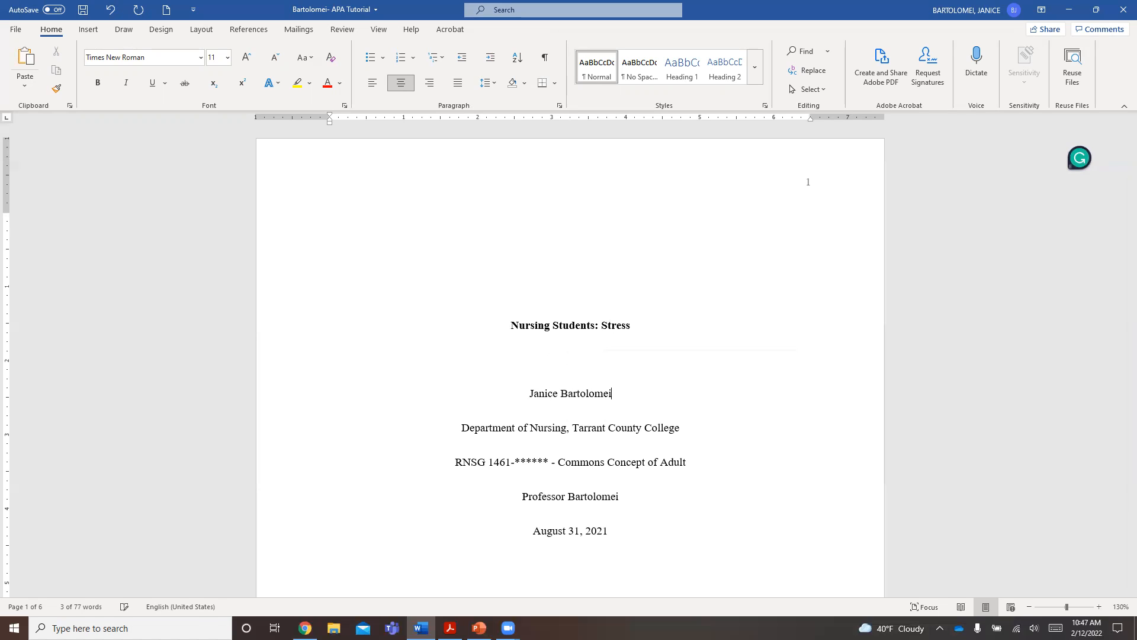
- Highlight the department, college, course number and section in turn, and correct the course name to "Common Concepts of Adult"
{"action": "left_click_drag", "start_coordinate": [465, 429], "coordinate": [551, 434]}
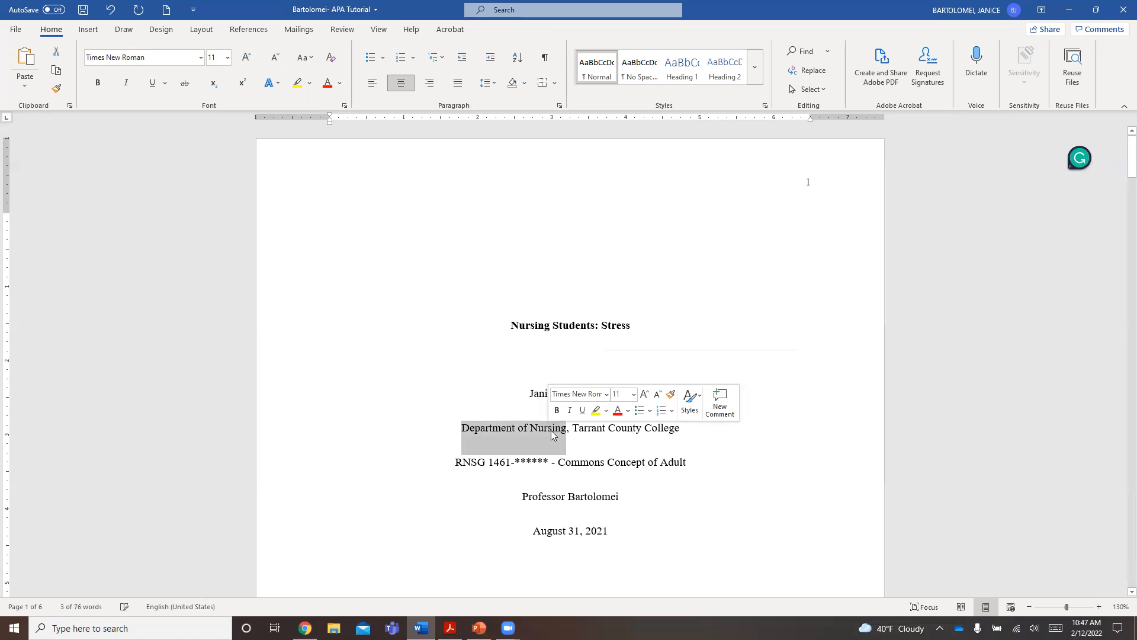
{"action": "left_click_drag", "start_coordinate": [575, 427], "coordinate": [681, 438]}
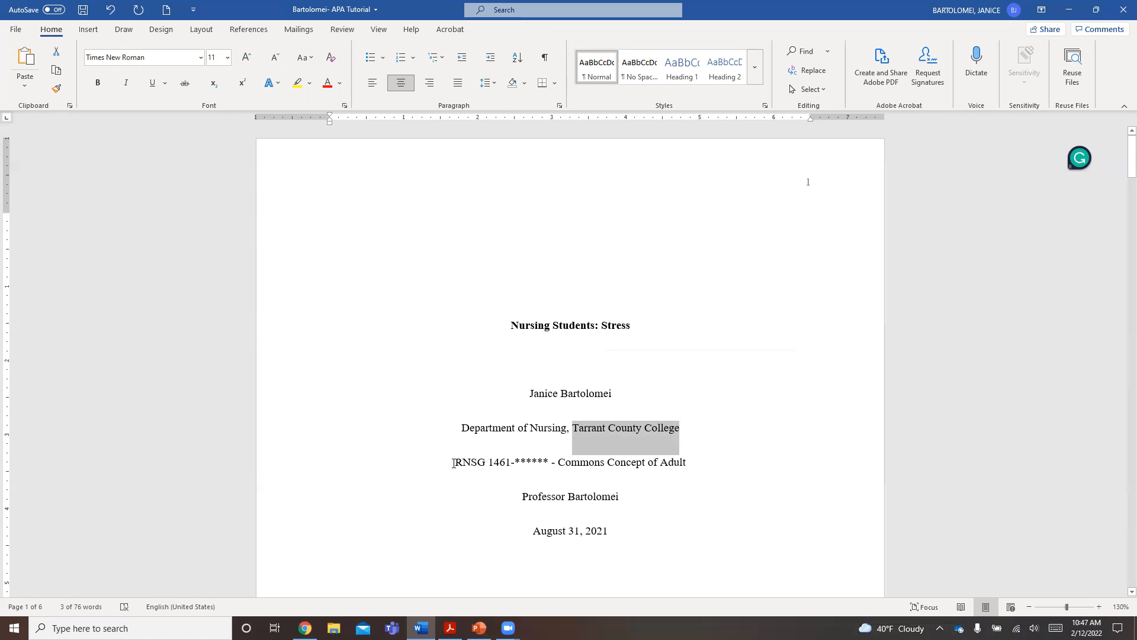
{"action": "left_click_drag", "start_coordinate": [455, 464], "coordinate": [501, 474]}
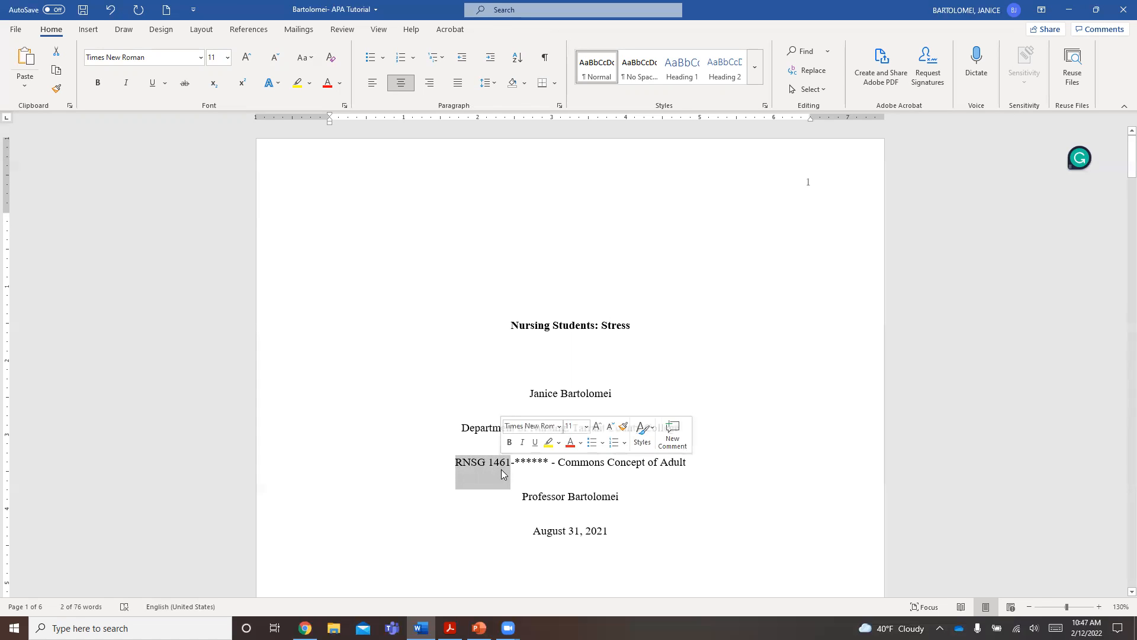
{"action": "mouse_move", "coordinate": [526, 463]}
{"action": "left_mouse_down"}
{"action": "mouse_move", "coordinate": [547, 462]}
{"action": "mouse_move", "coordinate": [517, 462]}
{"action": "left_mouse_up"}
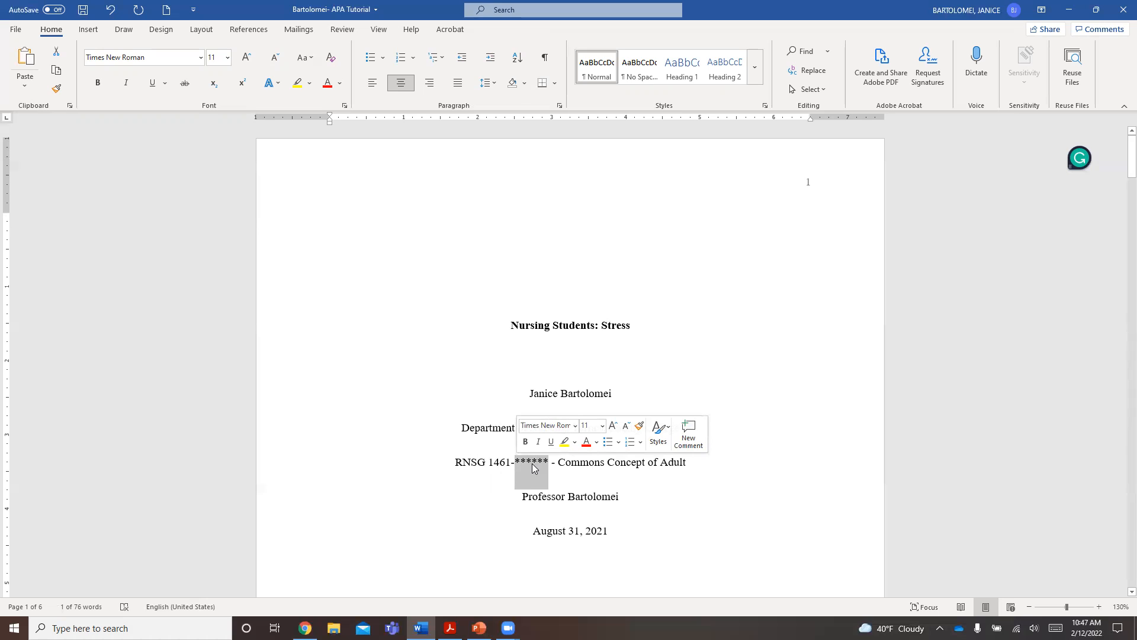
{"action": "left_click", "coordinate": [564, 466]}
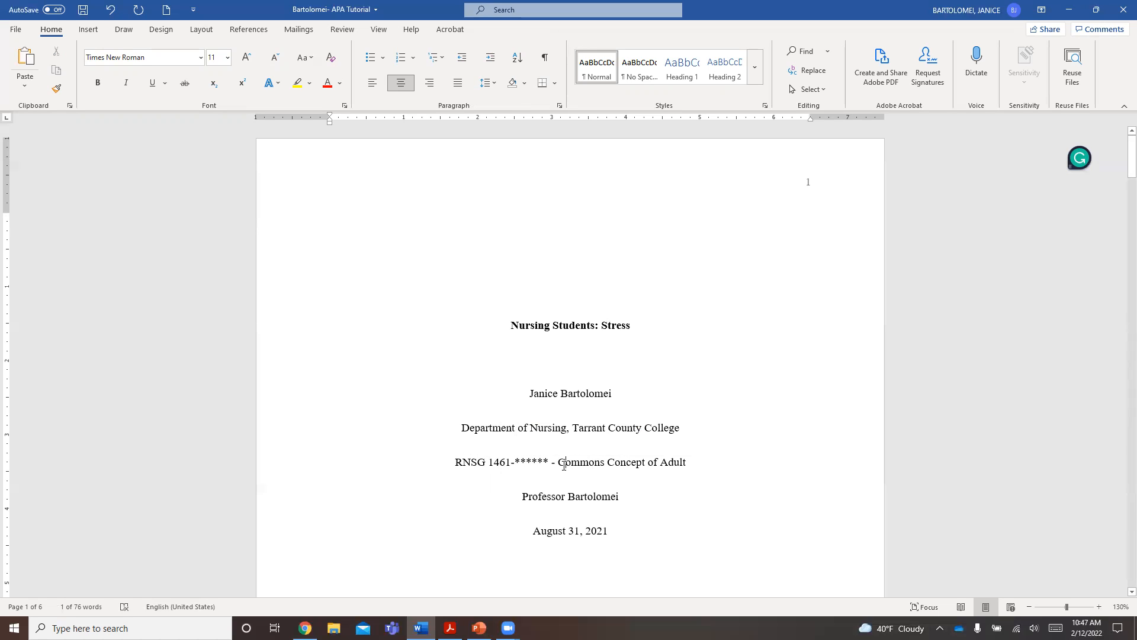
{"action": "left_click", "coordinate": [603, 465]}
{"action": "key", "text": "BackSpace"}
{"action": "left_click", "coordinate": [641, 465]}
{"action": "type", "text": "s"}
{"action": "key", "text": "BackSpace"}
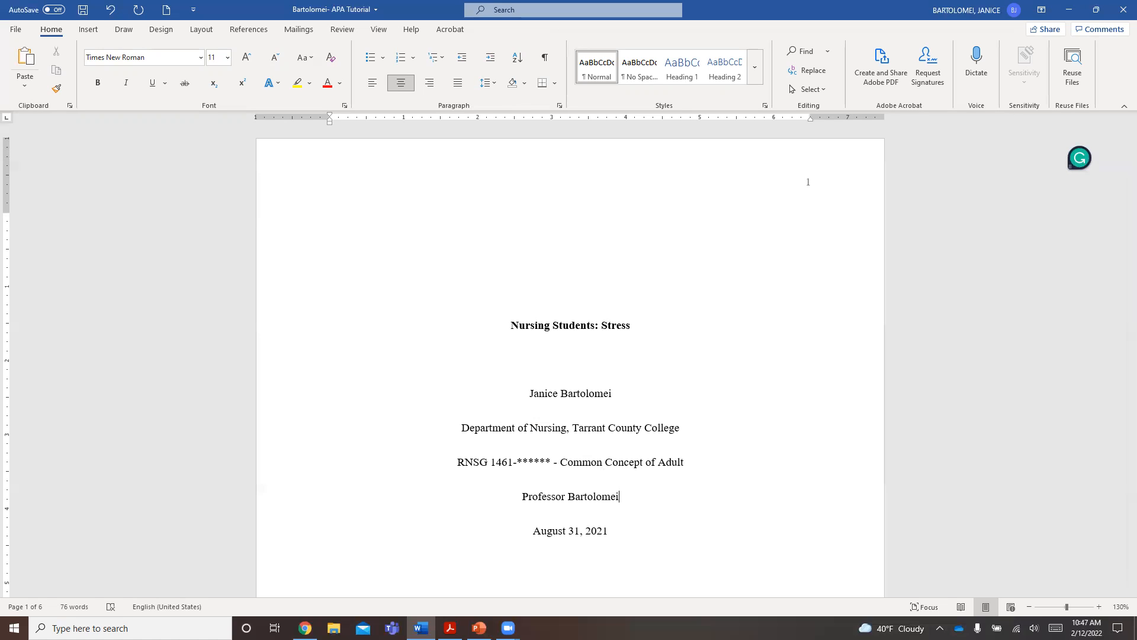
{"action": "left_click", "coordinate": [642, 462]}
{"action": "type", "text": "s"}
- Highlight the professor line, replace the title page date with "February 12, 2022", and add a blank line below it
{"action": "left_click_drag", "start_coordinate": [524, 497], "coordinate": [619, 503]}
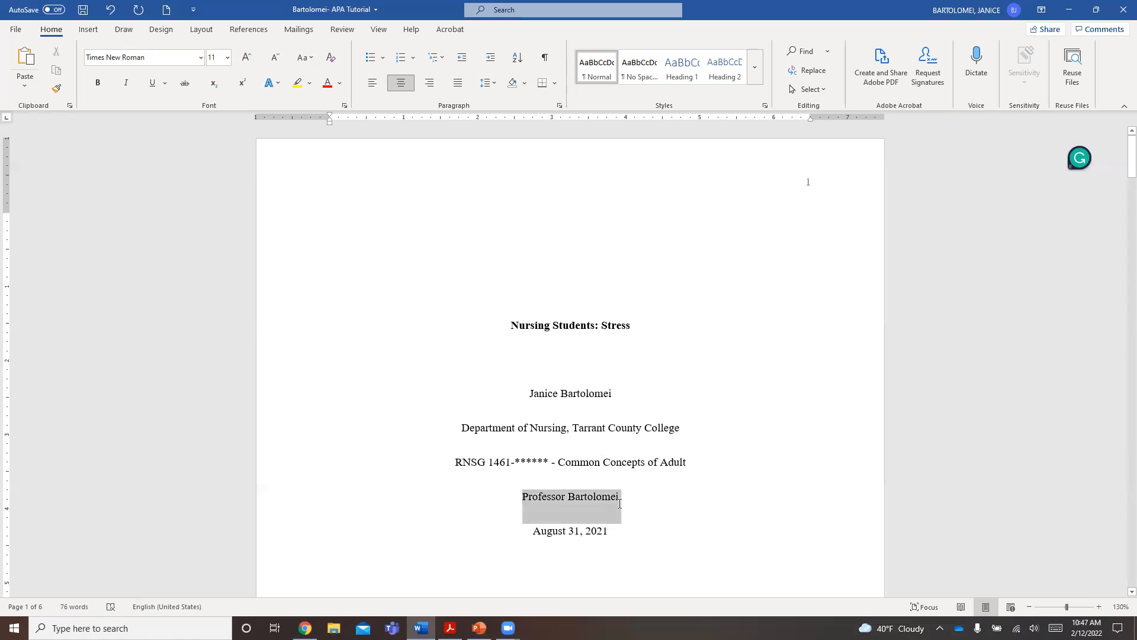
{"action": "left_click", "coordinate": [621, 499]}
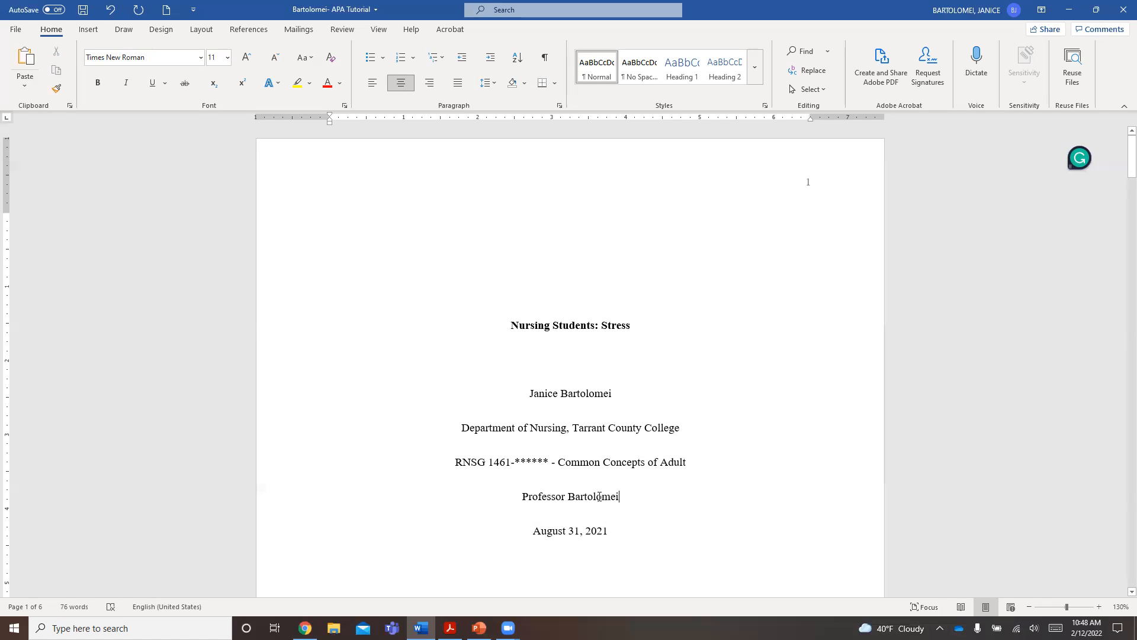
{"action": "left_click_drag", "start_coordinate": [522, 497], "coordinate": [549, 534]}
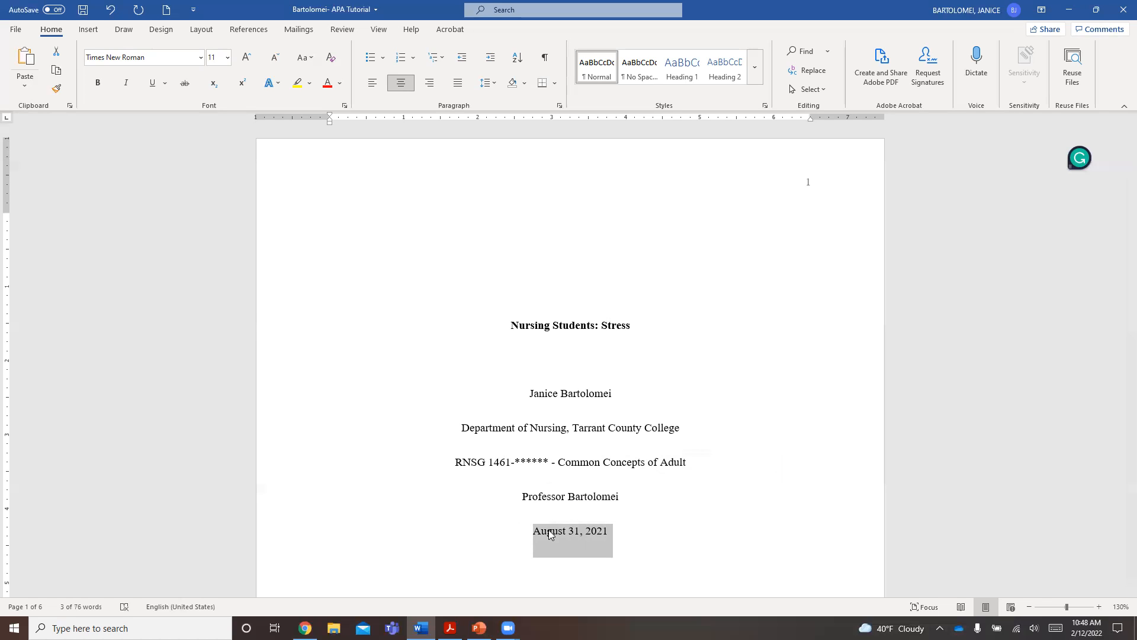
{"action": "type", "text": "February "}
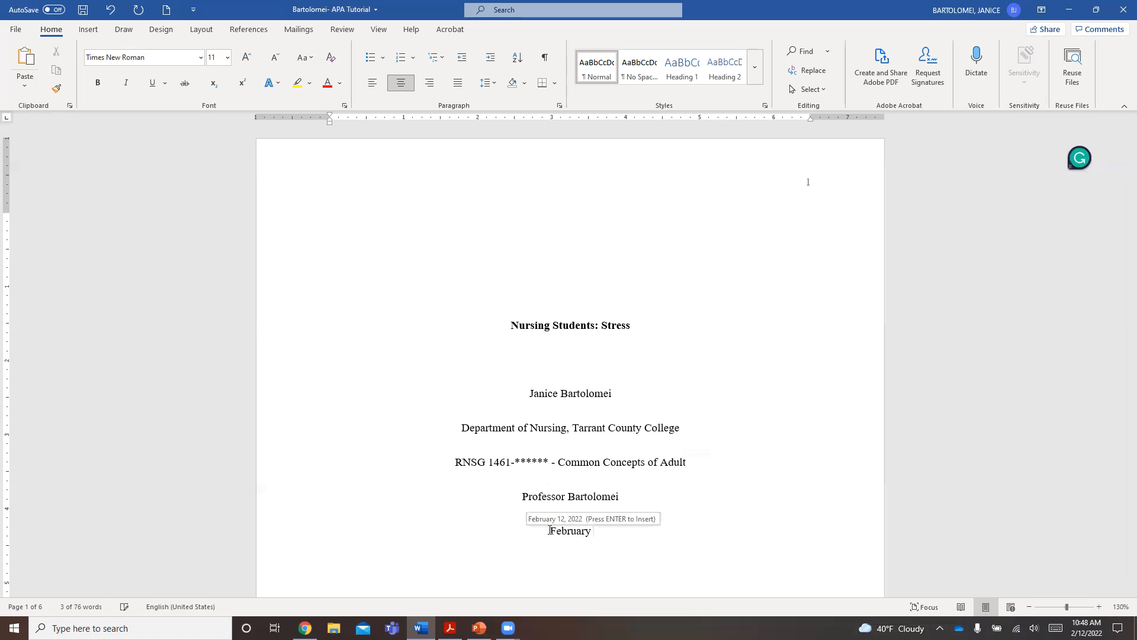
{"action": "type", "text": "12"}
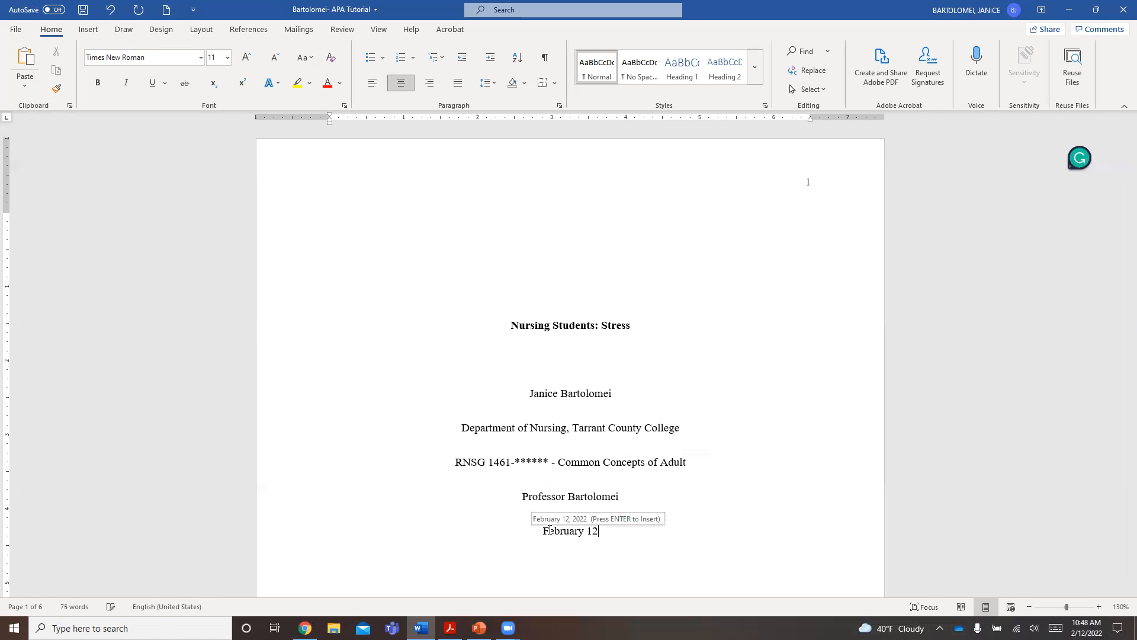
{"action": "type", "text": ", 2022"}
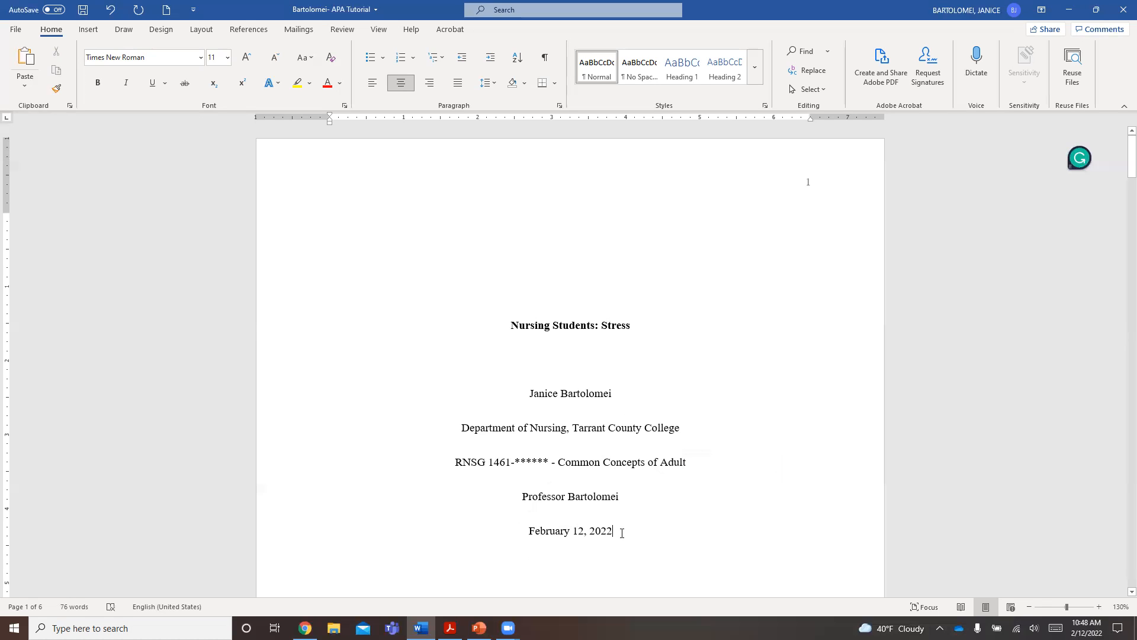
{"action": "scroll", "coordinate": [622, 531], "scroll_direction": "down", "scroll_amount": 2}
{"action": "key", "text": "Return"}
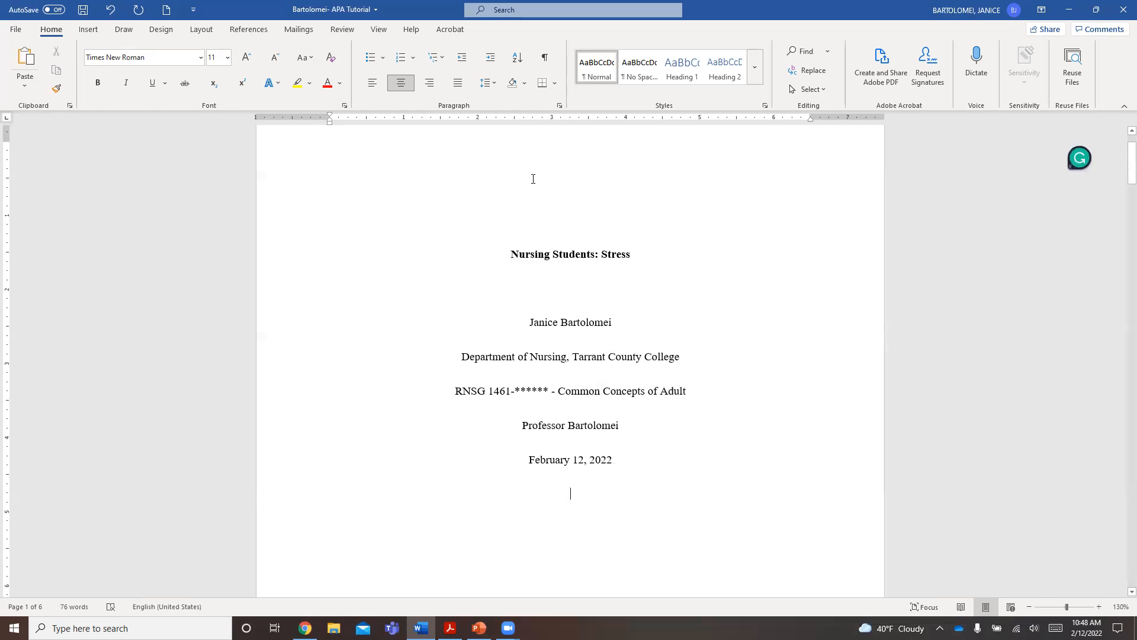
- Insert a page break below the title page date and show the paragraph marks to check where it sits
{"action": "left_click", "coordinate": [92, 30]}
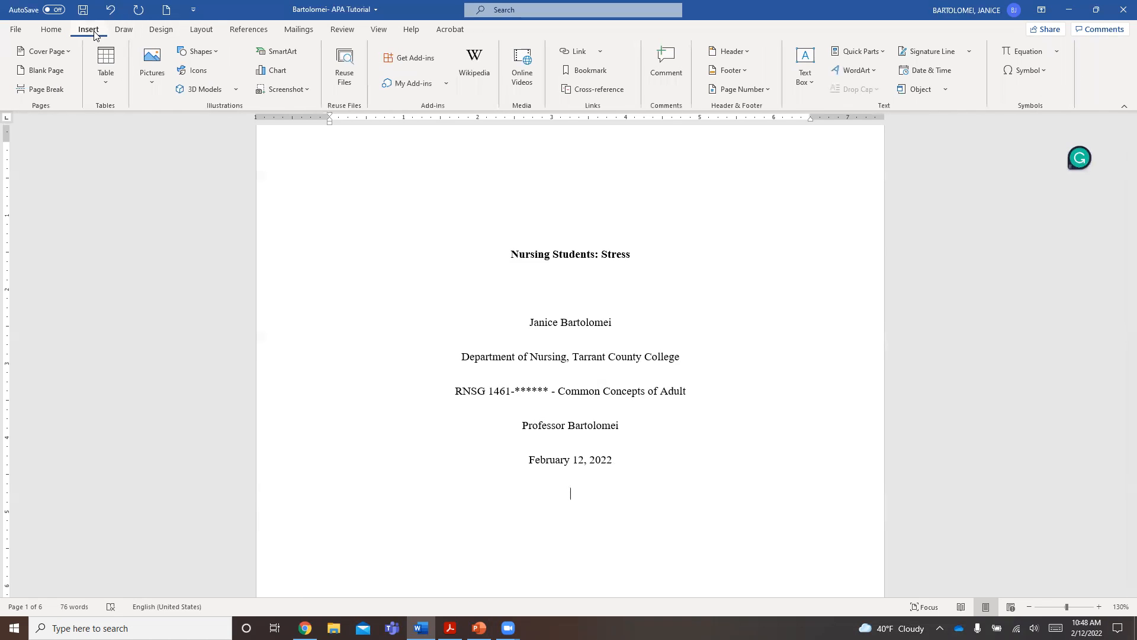
{"action": "left_click", "coordinate": [56, 90]}
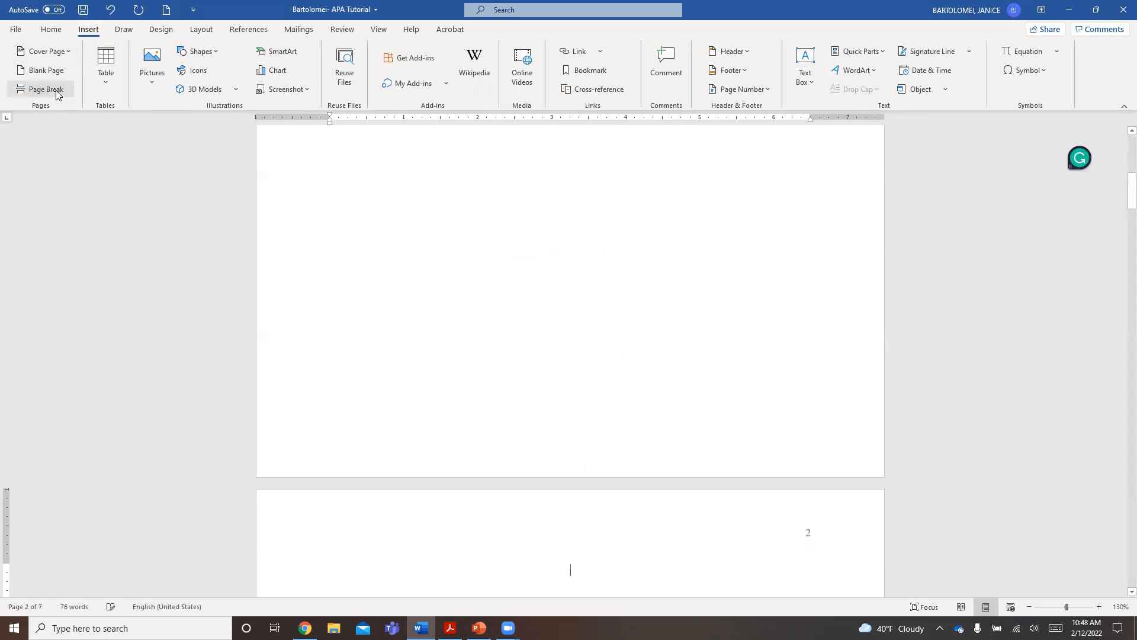
{"action": "left_click", "coordinate": [52, 31]}
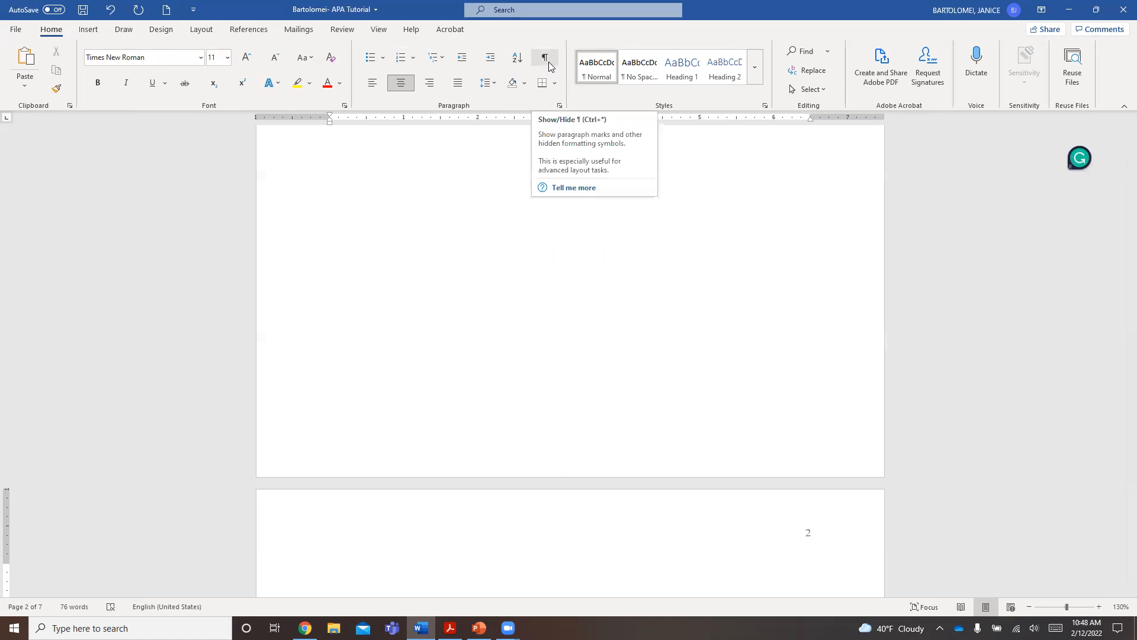
{"action": "left_click", "coordinate": [545, 61]}
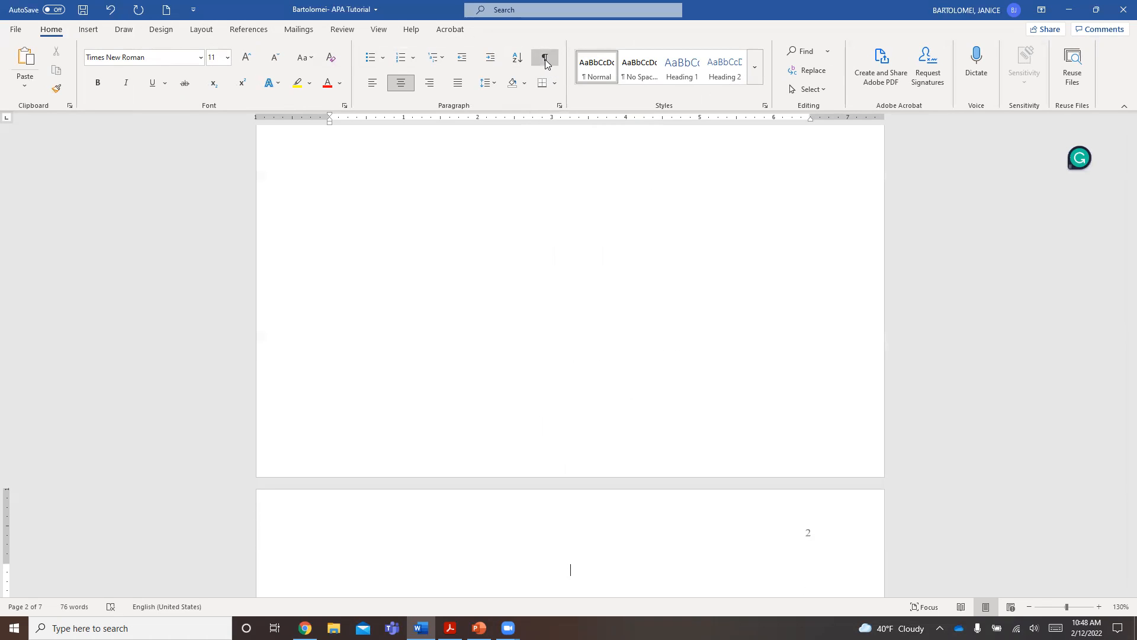
{"action": "scroll", "coordinate": [568, 231], "scroll_direction": "up", "scroll_amount": 5}
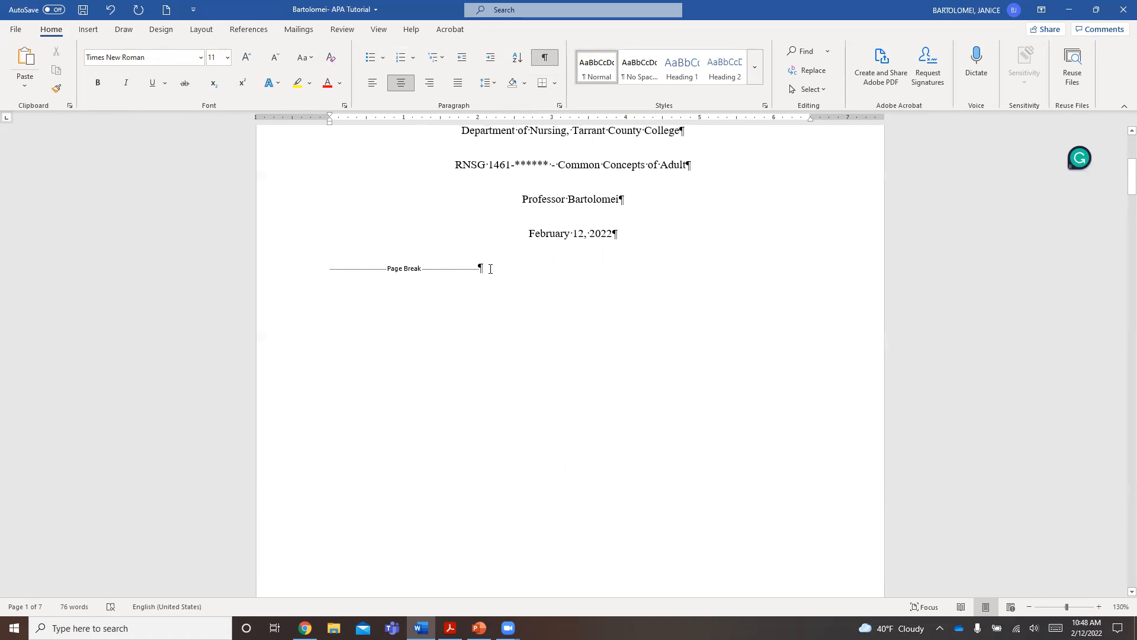
{"action": "scroll", "coordinate": [425, 273], "scroll_direction": "up", "scroll_amount": 2}
{"action": "scroll", "coordinate": [491, 329], "scroll_direction": "down", "scroll_amount": 4}
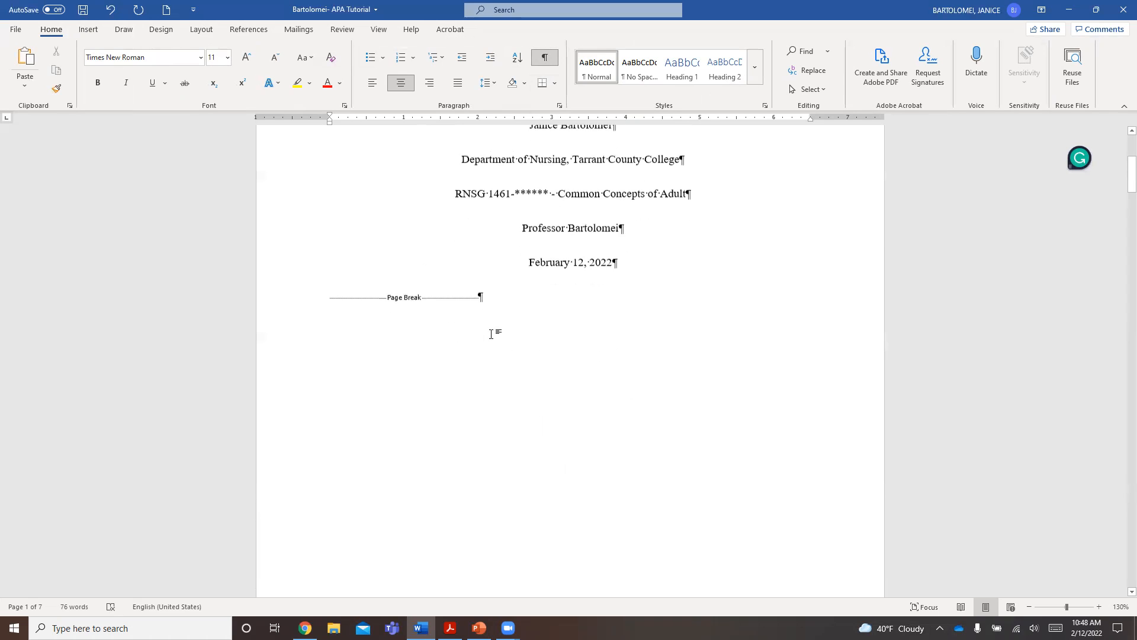
{"action": "scroll", "coordinate": [466, 253], "scroll_direction": "up", "scroll_amount": 7}
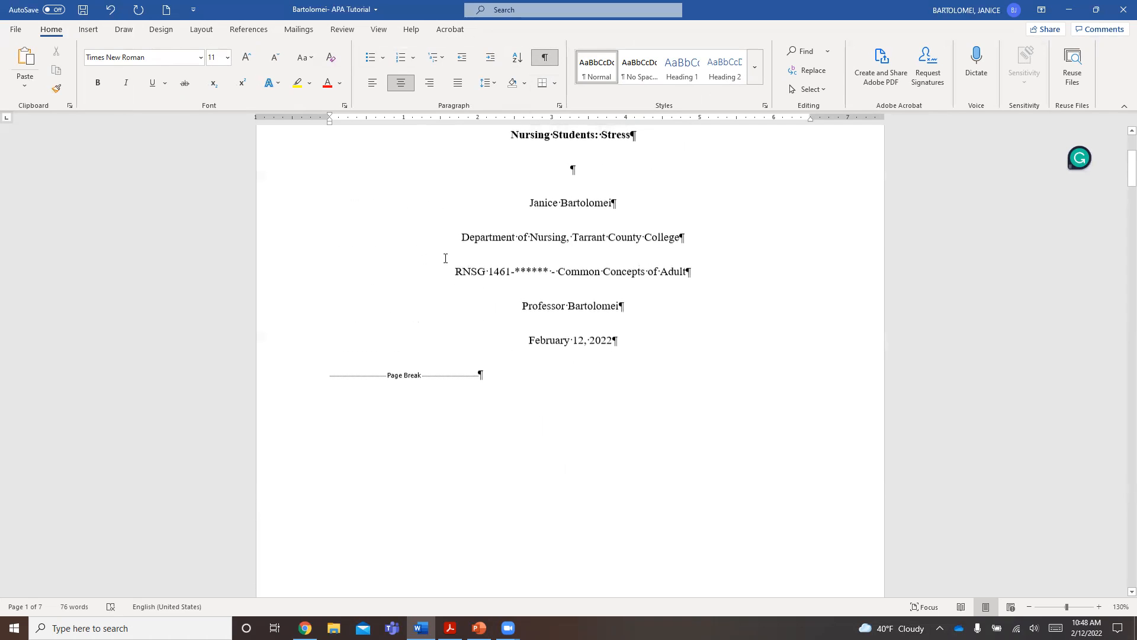
{"action": "scroll", "coordinate": [446, 258], "scroll_direction": "down", "scroll_amount": 10}
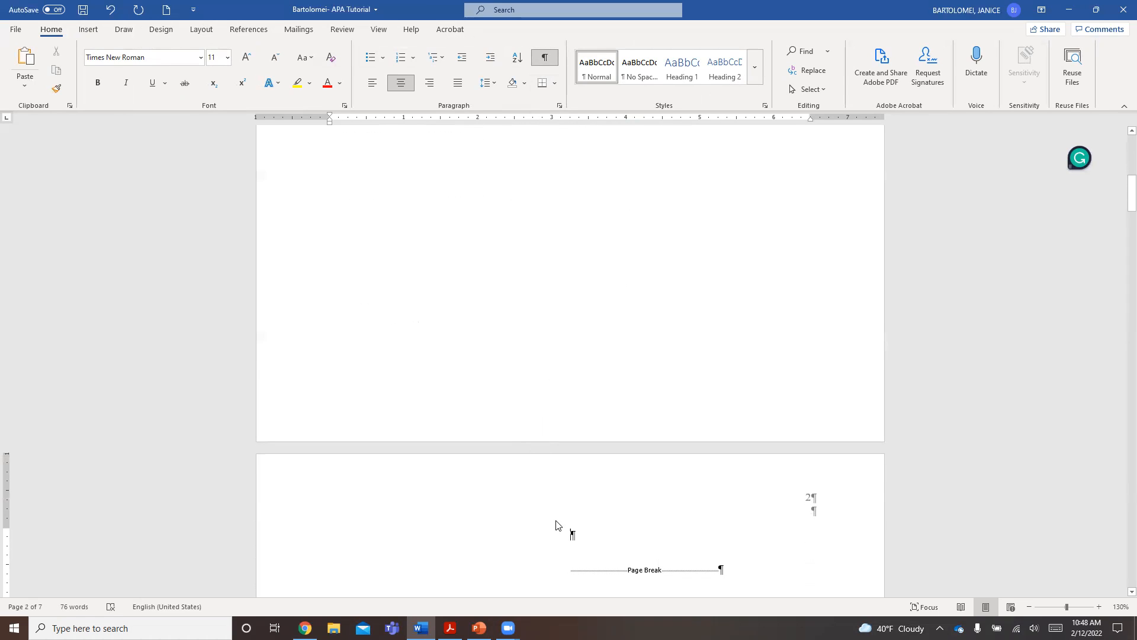
- Delete the extra blank line and leftover page break at the start of page 2, and hide the paragraph marks
{"action": "key", "text": "Delete"}
{"action": "key", "text": "Delete"}
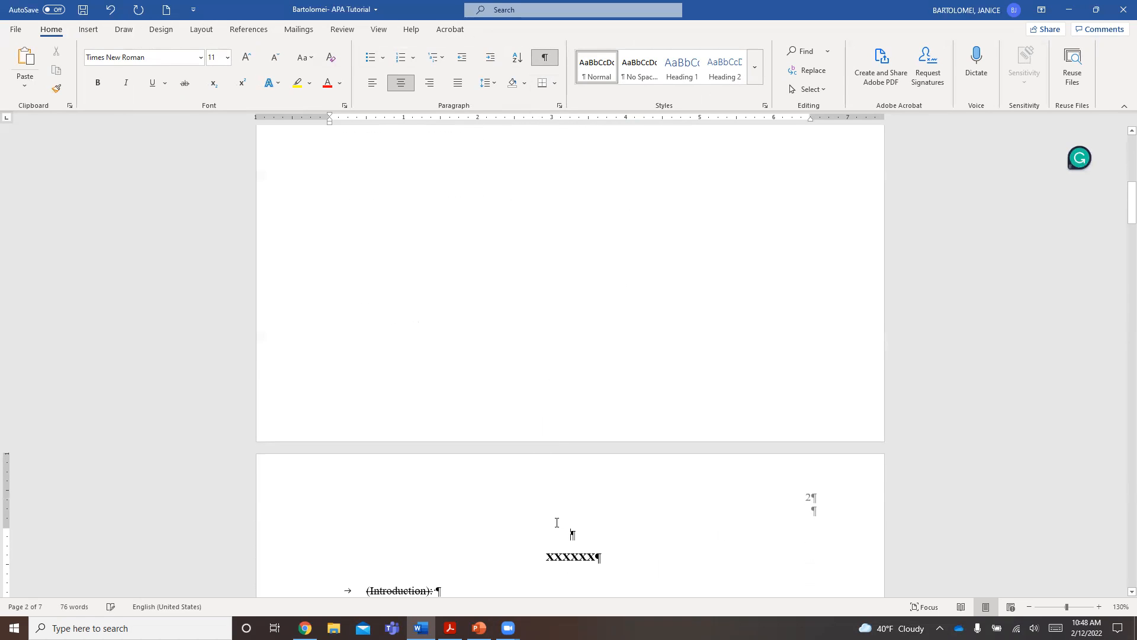
{"action": "left_click", "coordinate": [544, 57]}
- Set the line spacing of the XXXXXX title placeholder on page 2 to 2.0
{"action": "scroll", "coordinate": [632, 206], "scroll_direction": "down", "scroll_amount": 5}
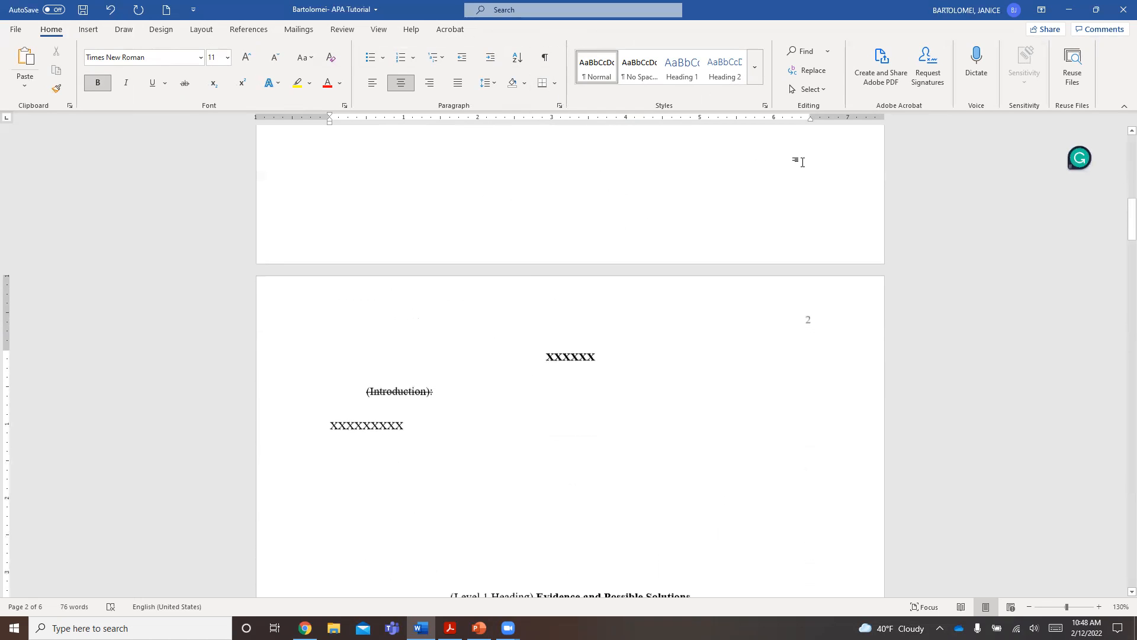
{"action": "scroll", "coordinate": [796, 195], "scroll_direction": "down", "scroll_amount": 2}
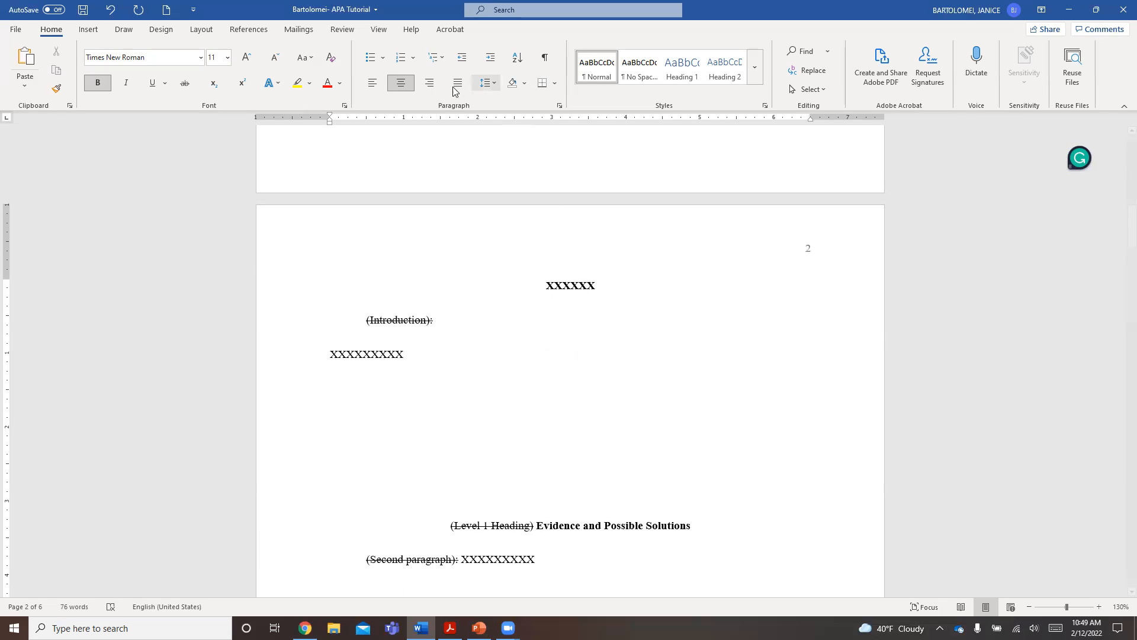
{"action": "left_click", "coordinate": [494, 84]}
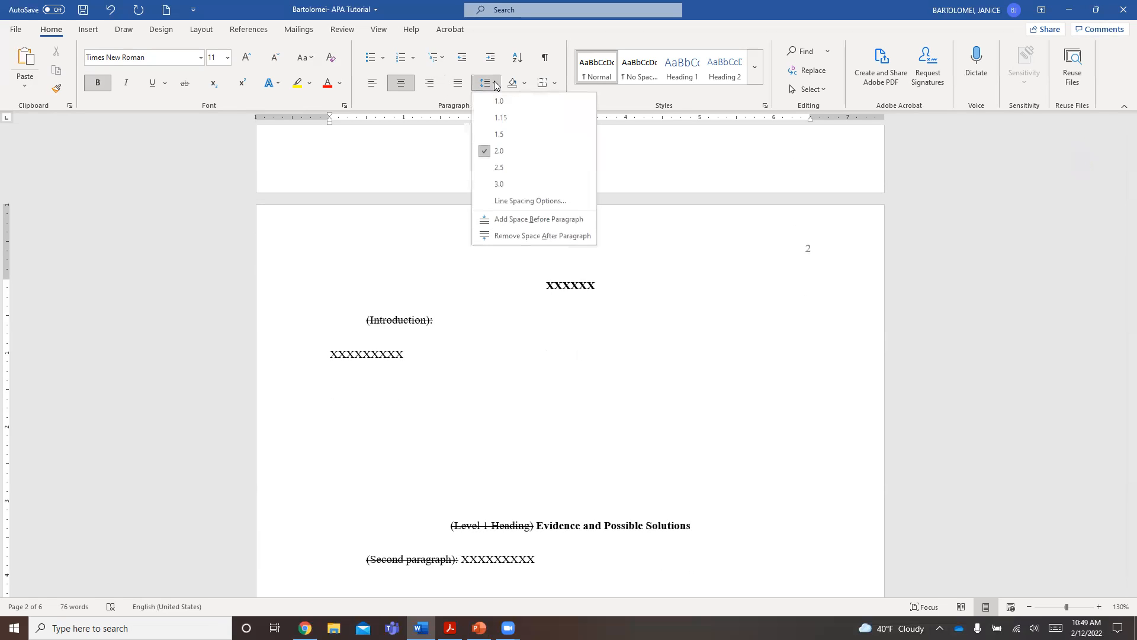
{"action": "left_click", "coordinate": [504, 154]}
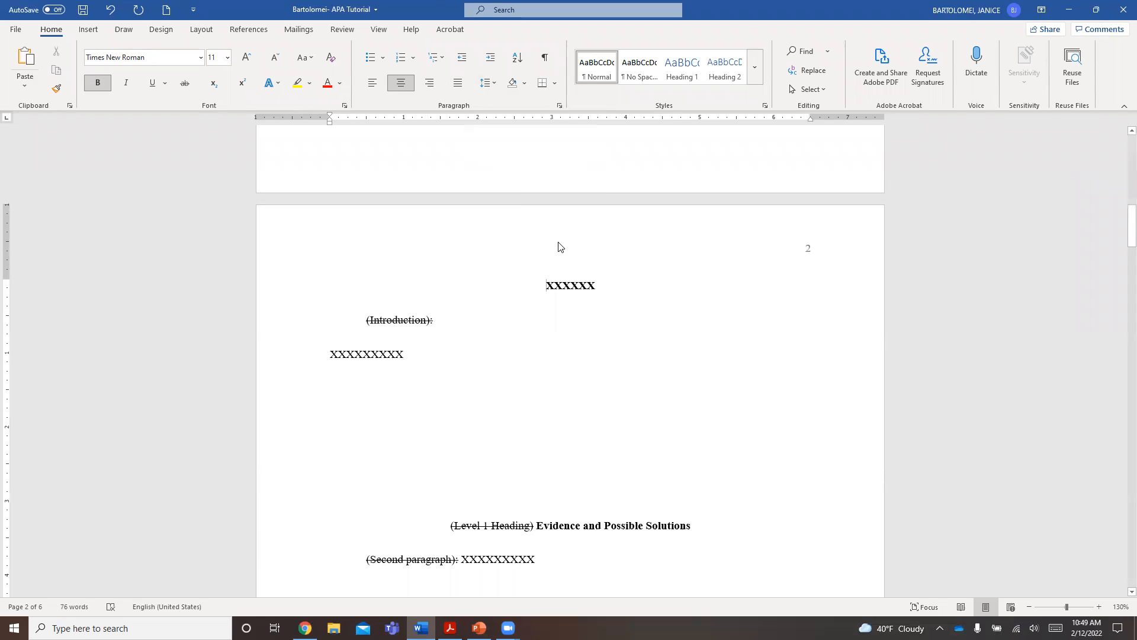
- Copy the title "Nursing Students: Stress" from the title page over the XXXXXX placeholder on page 2
{"action": "left_click_drag", "start_coordinate": [542, 291], "coordinate": [605, 294]}
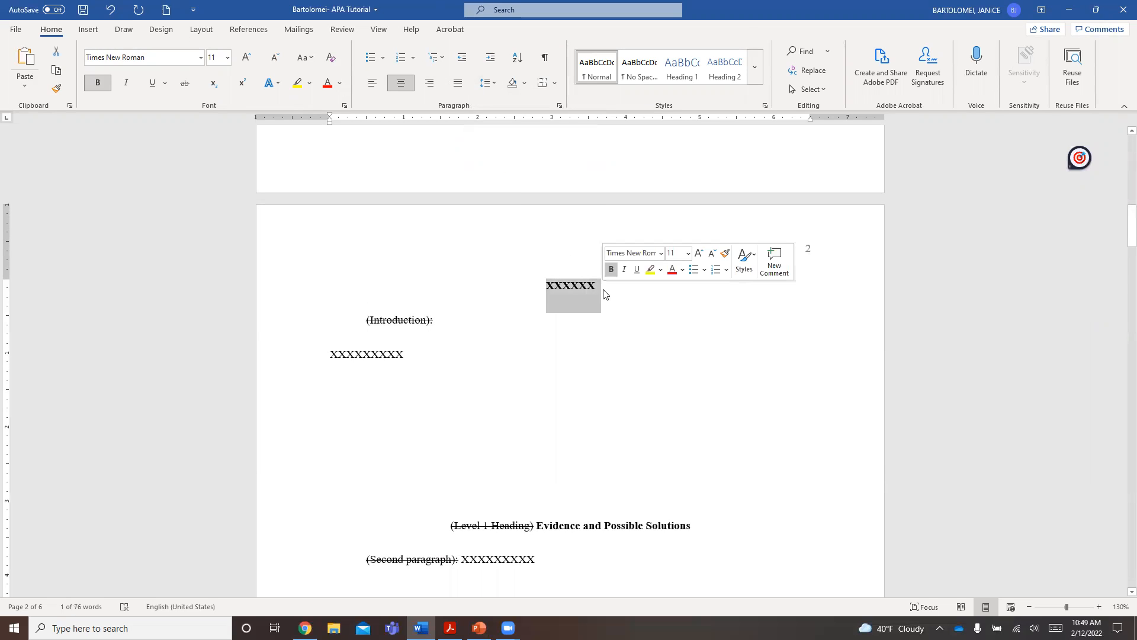
{"action": "scroll", "coordinate": [588, 287], "scroll_direction": "up", "scroll_amount": 10}
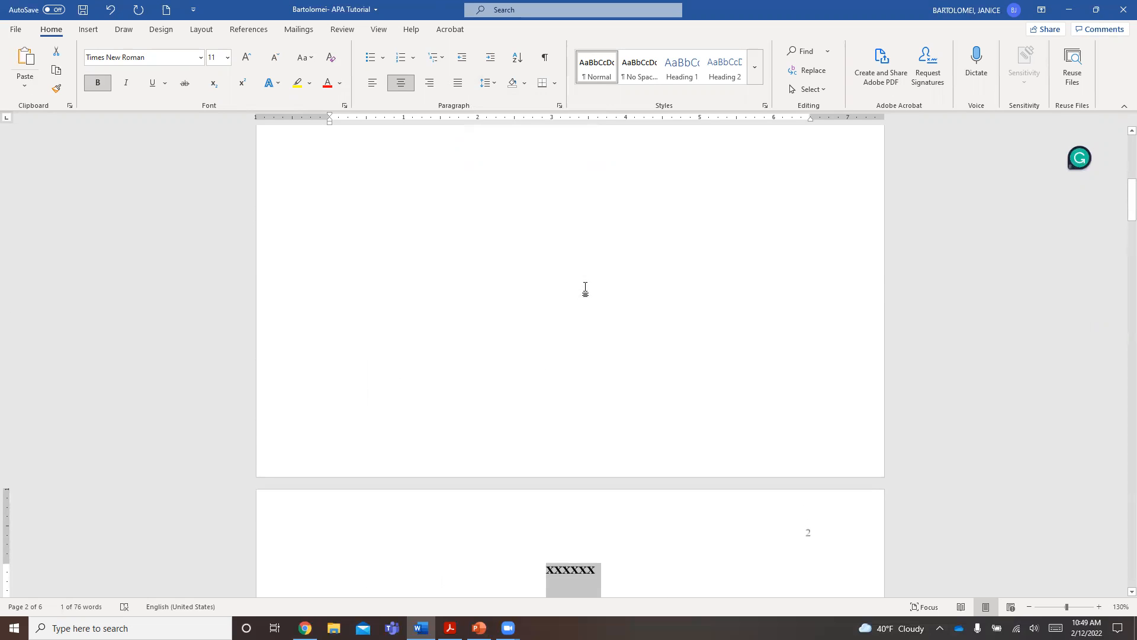
{"action": "scroll", "coordinate": [586, 287], "scroll_direction": "up", "scroll_amount": 3}
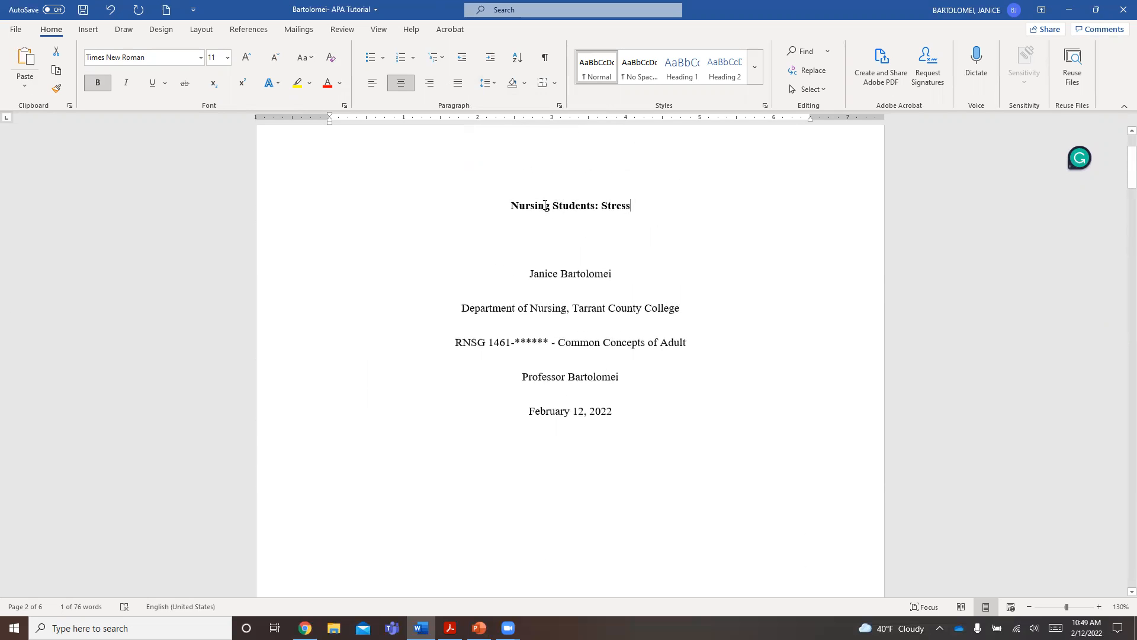
{"action": "triple_click", "coordinate": [520, 205]}
{"action": "key", "text": "ctrl+c"}
{"action": "scroll", "coordinate": [546, 279], "scroll_direction": "down", "scroll_amount": 10}
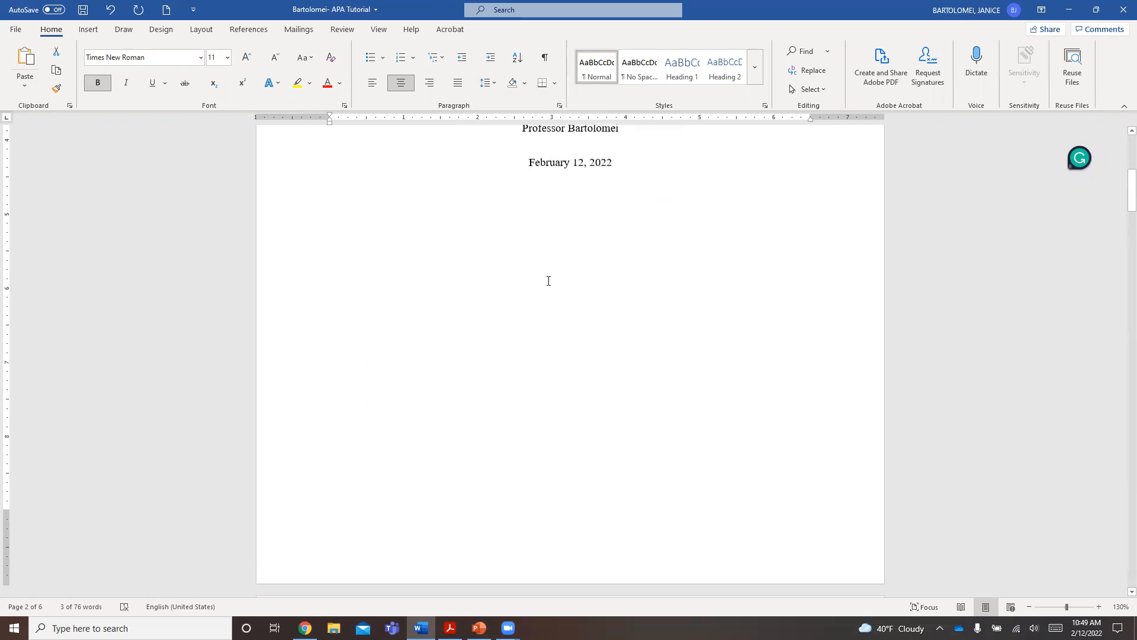
{"action": "scroll", "coordinate": [556, 287], "scroll_direction": "down", "scroll_amount": 3}
{"action": "left_click_drag", "start_coordinate": [550, 286], "coordinate": [496, 284]}
{"action": "key", "text": "ctrl+v"}
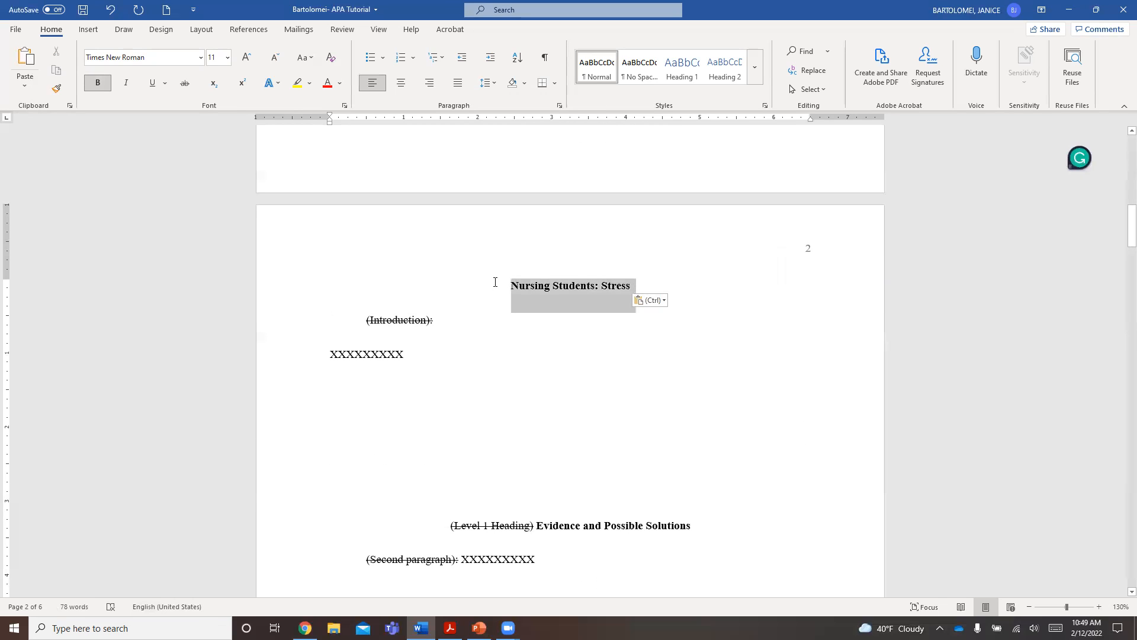
- Remove the bold formatting from the title on page 2
{"action": "left_click", "coordinate": [97, 83]}
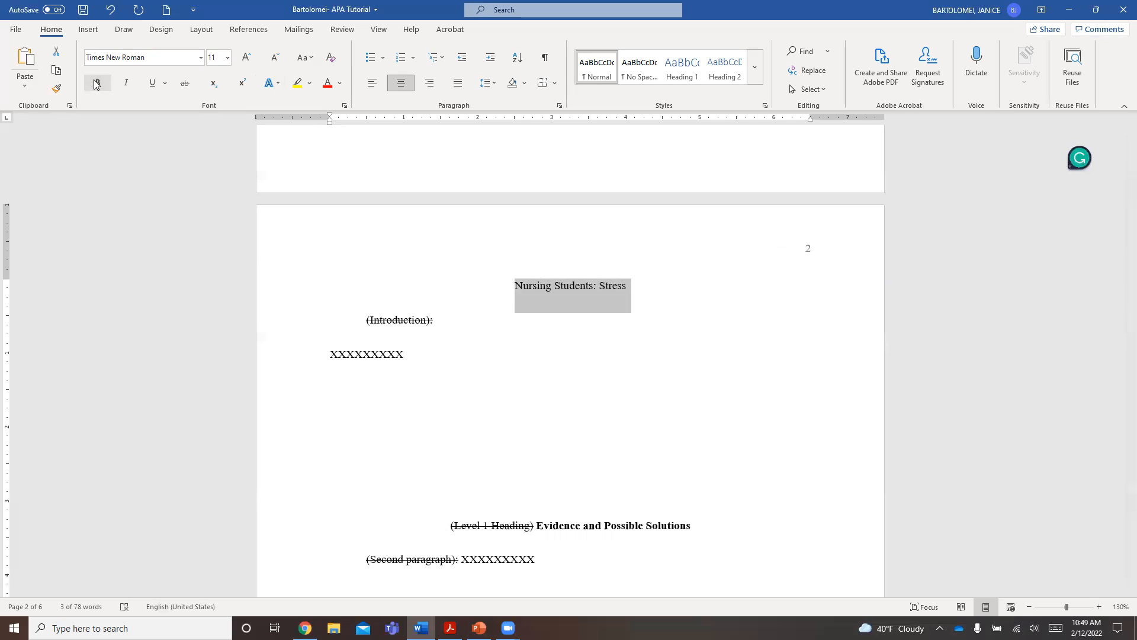
{"action": "left_click", "coordinate": [490, 309]}
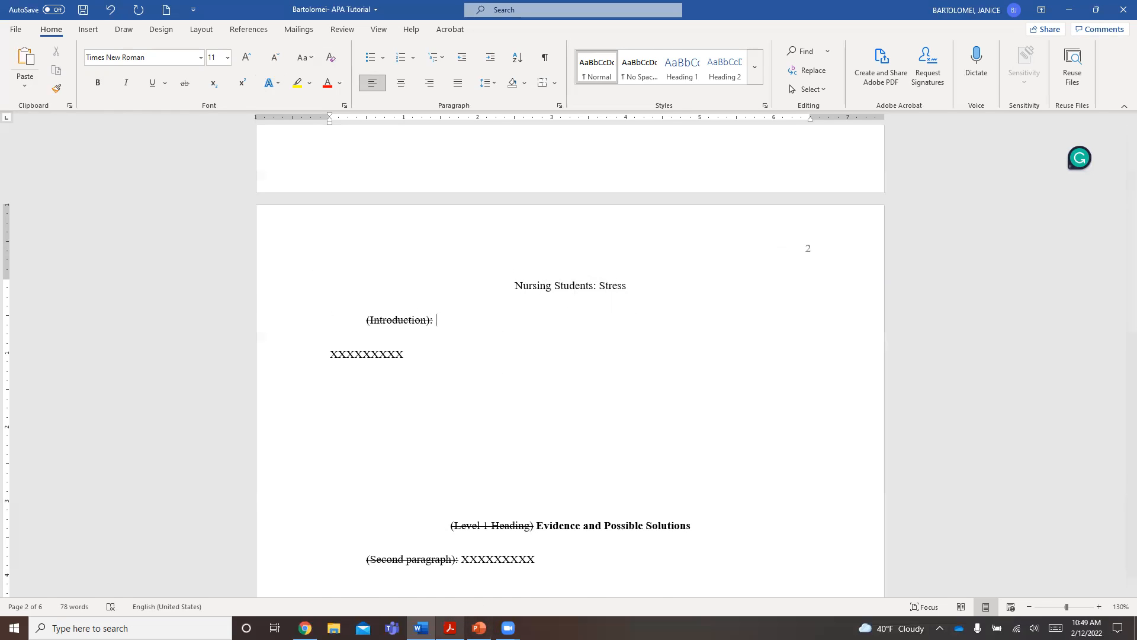
- Switch to the course PDF in Acrobat and review the sample paper's title, font, margin and first body page rules
{"action": "key", "text": "alt+Tab"}
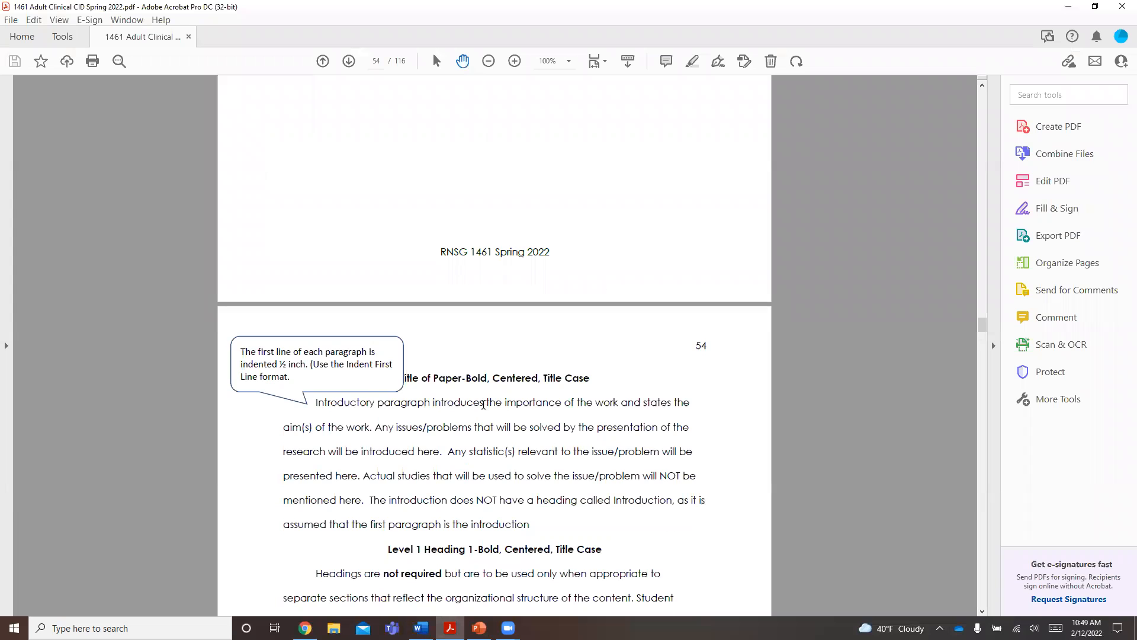
{"action": "scroll", "coordinate": [484, 402], "scroll_direction": "up", "scroll_amount": 3}
{"action": "scroll", "coordinate": [485, 402], "scroll_direction": "up", "scroll_amount": 7}
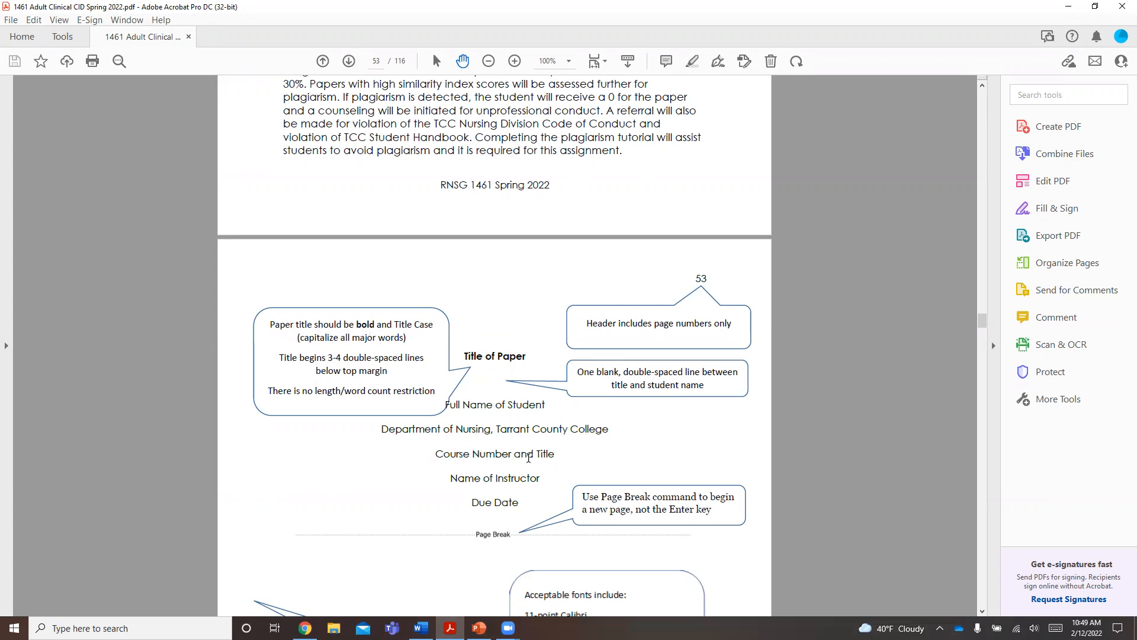
{"action": "scroll", "coordinate": [535, 468], "scroll_direction": "down", "scroll_amount": 2}
{"action": "scroll", "coordinate": [561, 513], "scroll_direction": "down", "scroll_amount": 3}
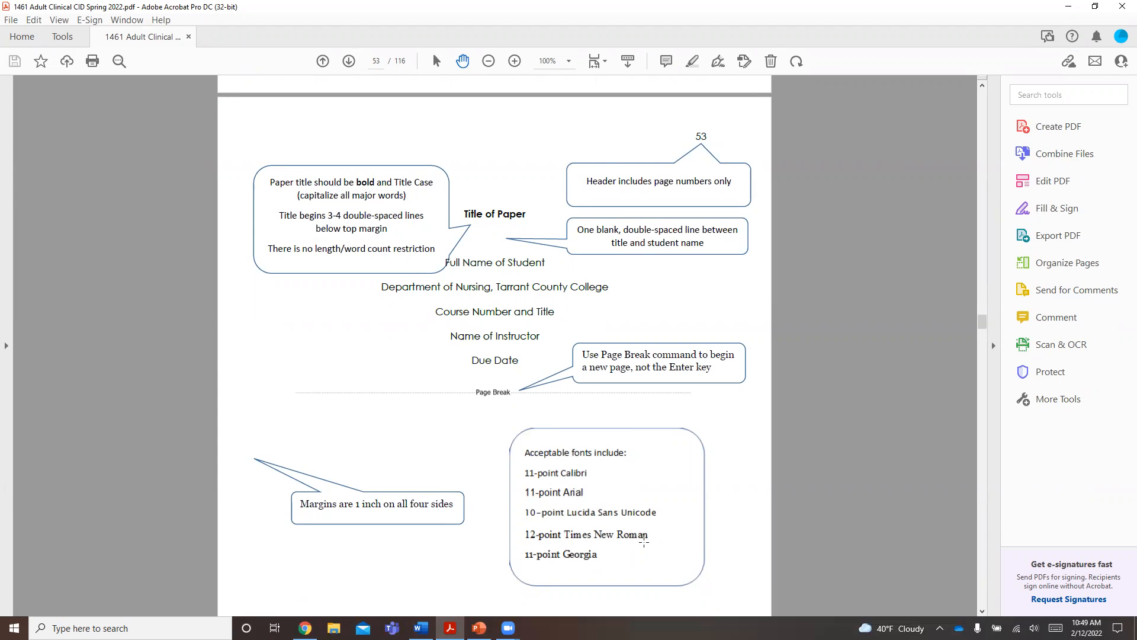
{"action": "scroll", "coordinate": [643, 541], "scroll_direction": "down", "scroll_amount": 15}
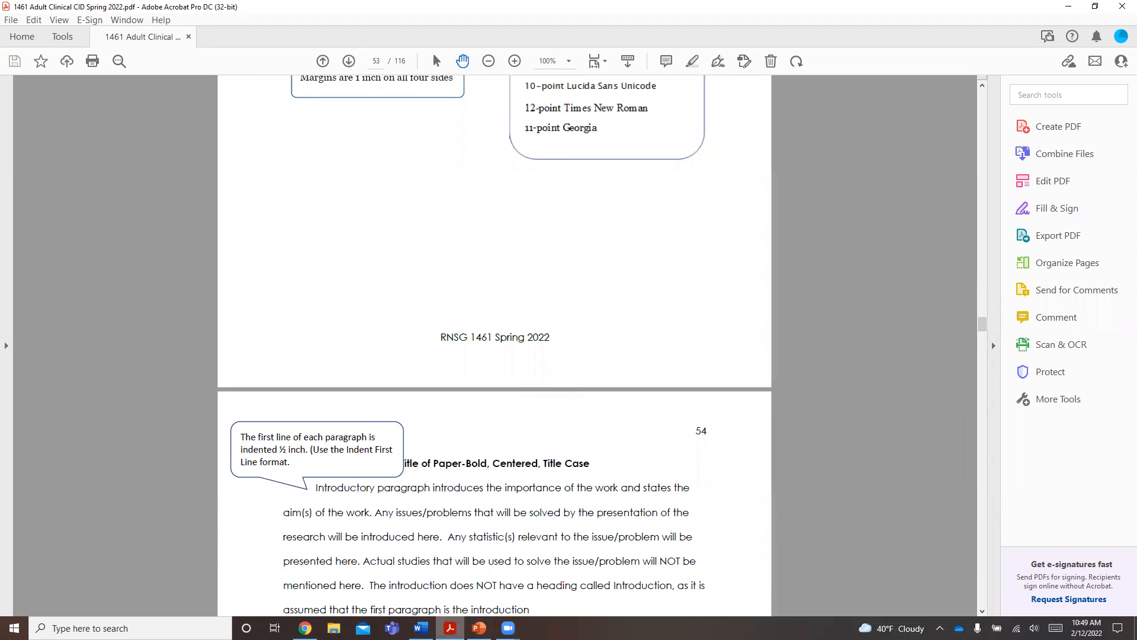
- Return to Word, make the "Nursing Students: Stress" title on page 2 bold, and compare it with the title page
{"action": "left_click", "coordinate": [421, 628]}
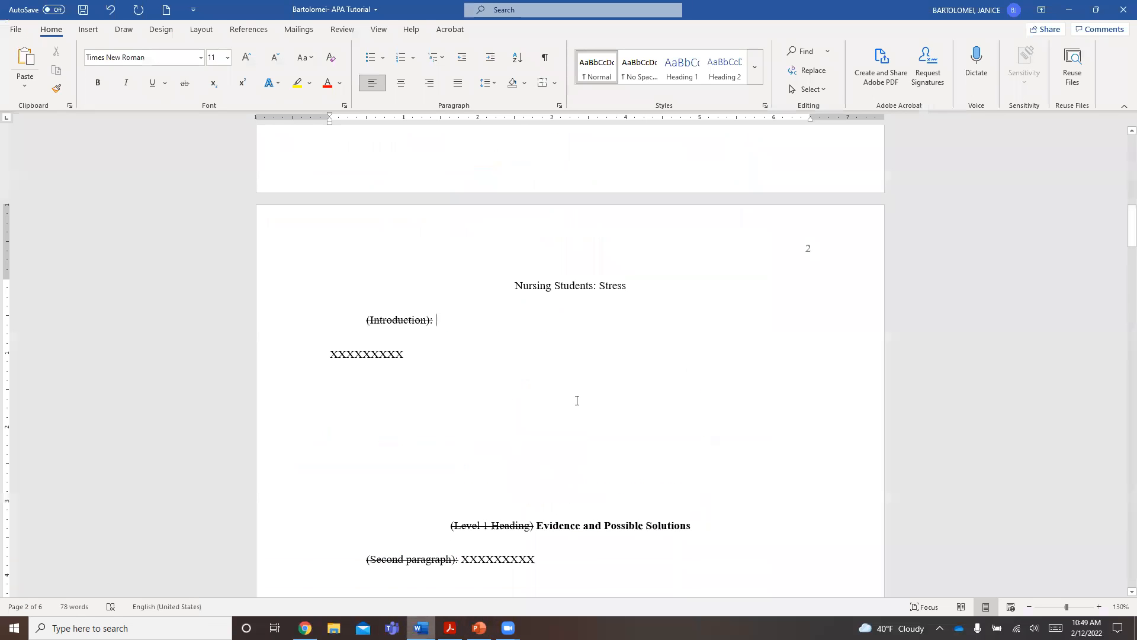
{"action": "triple_click", "coordinate": [608, 283]}
{"action": "key", "text": "ctrl+b"}
{"action": "left_click", "coordinate": [584, 309]}
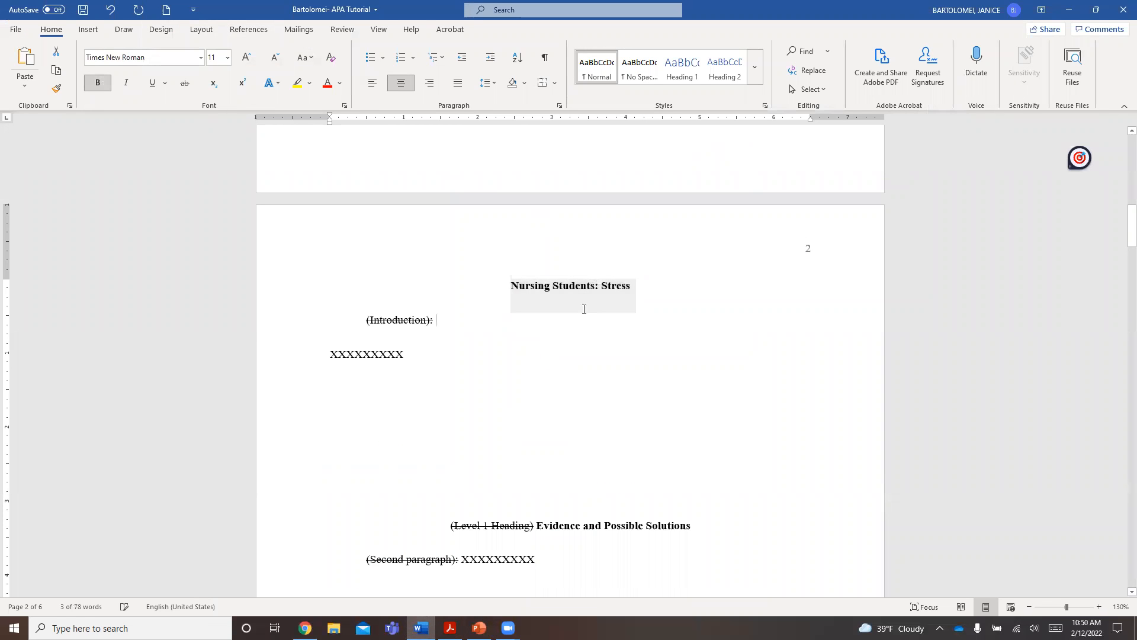
{"action": "left_click_drag", "start_coordinate": [512, 284], "coordinate": [599, 286]}
{"action": "left_click", "coordinate": [644, 290]}
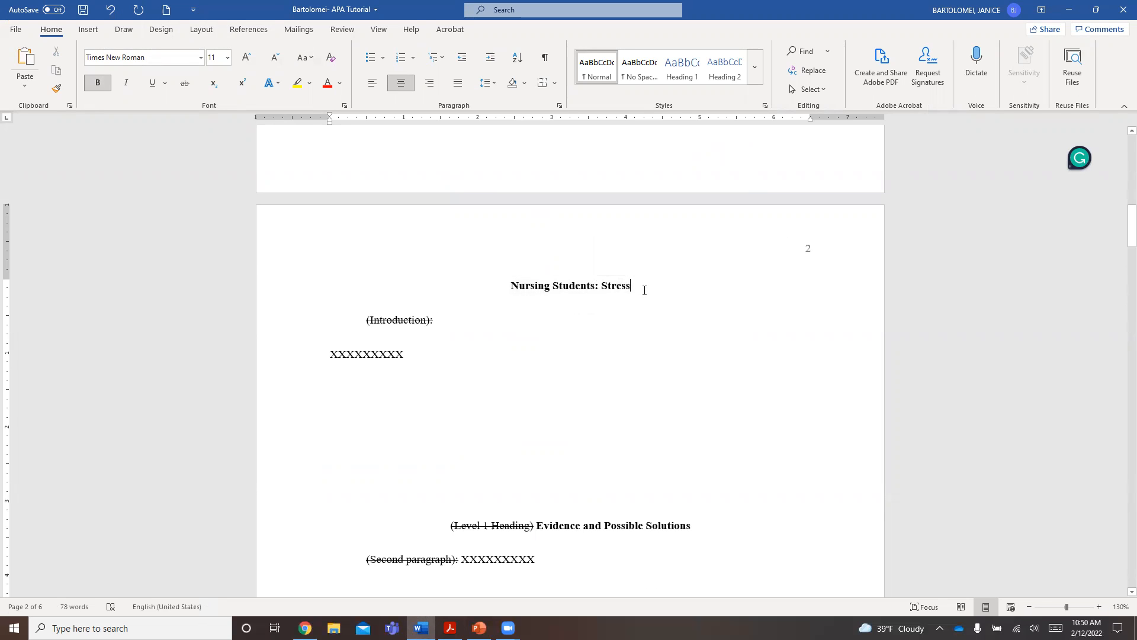
{"action": "scroll", "coordinate": [642, 278], "scroll_direction": "up", "scroll_amount": 10}
{"action": "scroll", "coordinate": [604, 242], "scroll_direction": "up", "scroll_amount": 2}
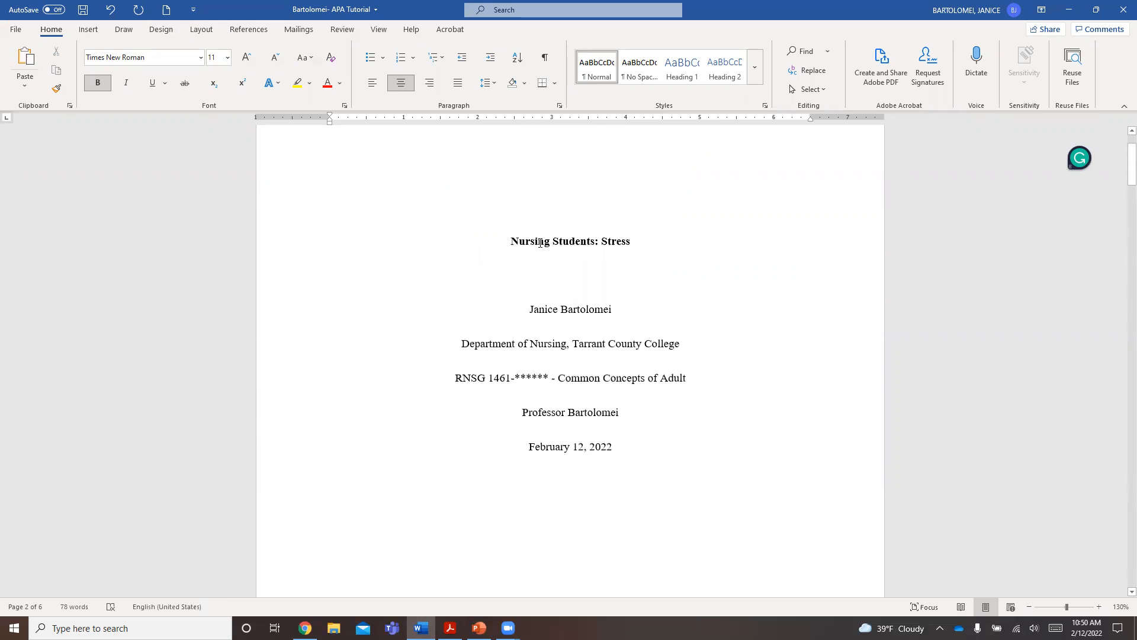
{"action": "scroll", "coordinate": [567, 249], "scroll_direction": "down", "scroll_amount": 15}
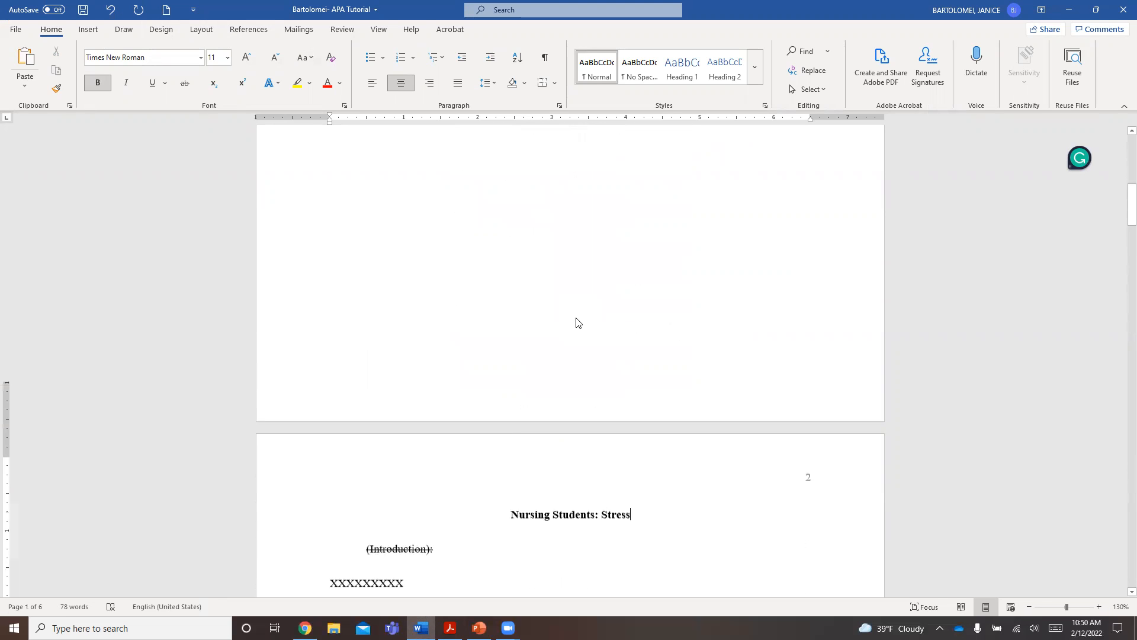
{"action": "scroll", "coordinate": [577, 323], "scroll_direction": "down", "scroll_amount": 2}
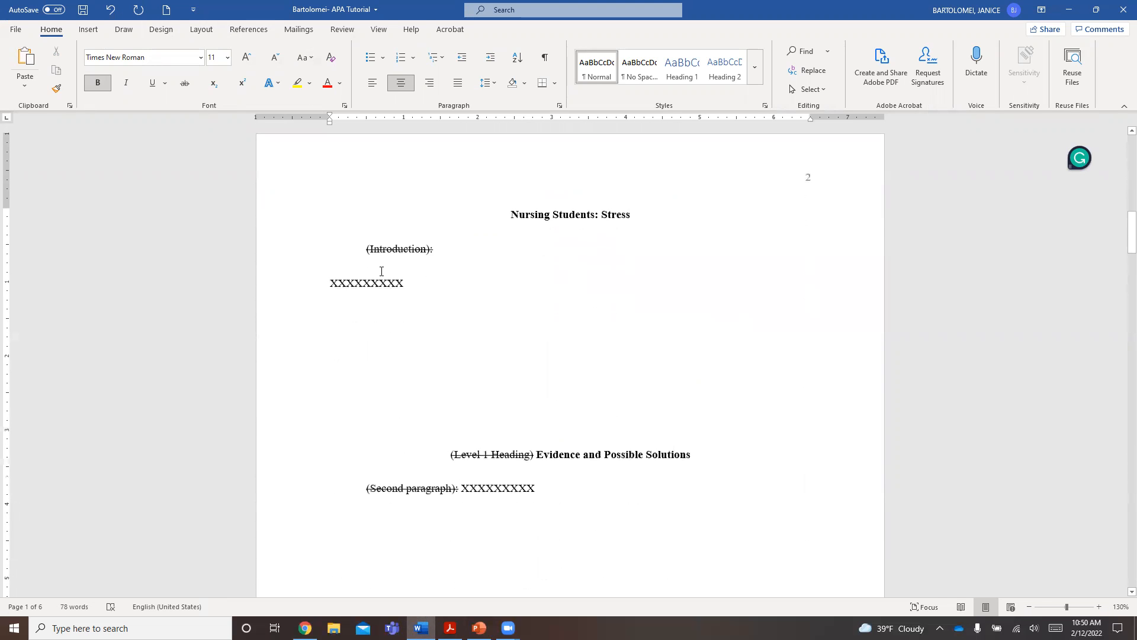
- Switch to the course PDF in Acrobat and examine the Cultural Competence Written Assignment Guidelines for each paragraph's content
{"action": "left_click", "coordinate": [353, 246]}
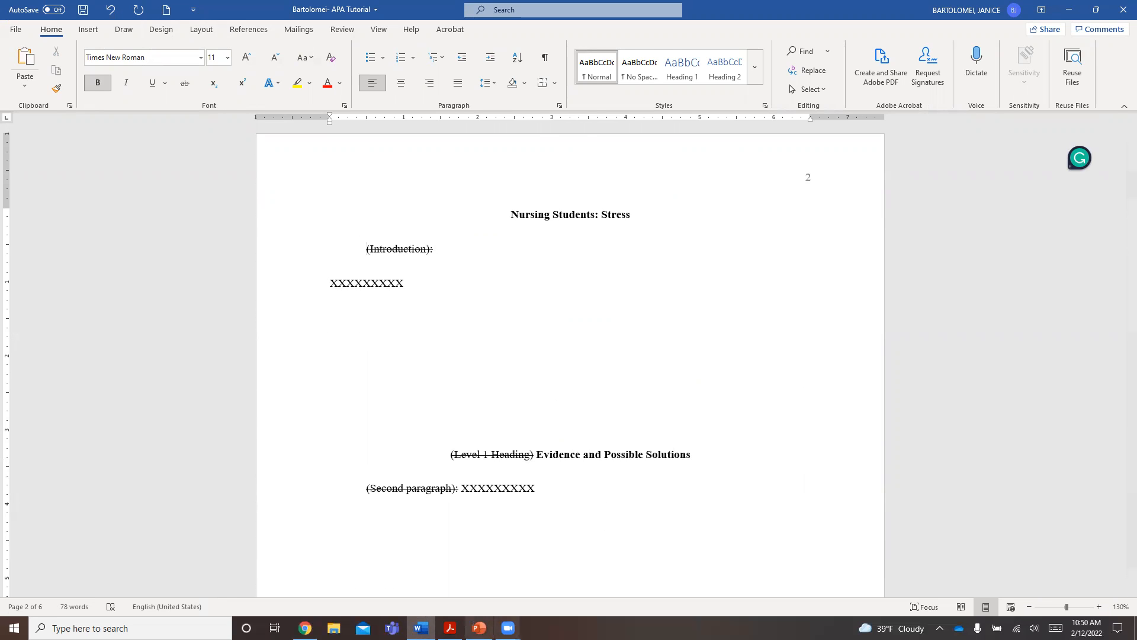
{"action": "left_click", "coordinate": [450, 628]}
{"action": "scroll", "coordinate": [465, 438], "scroll_direction": "down", "scroll_amount": 5}
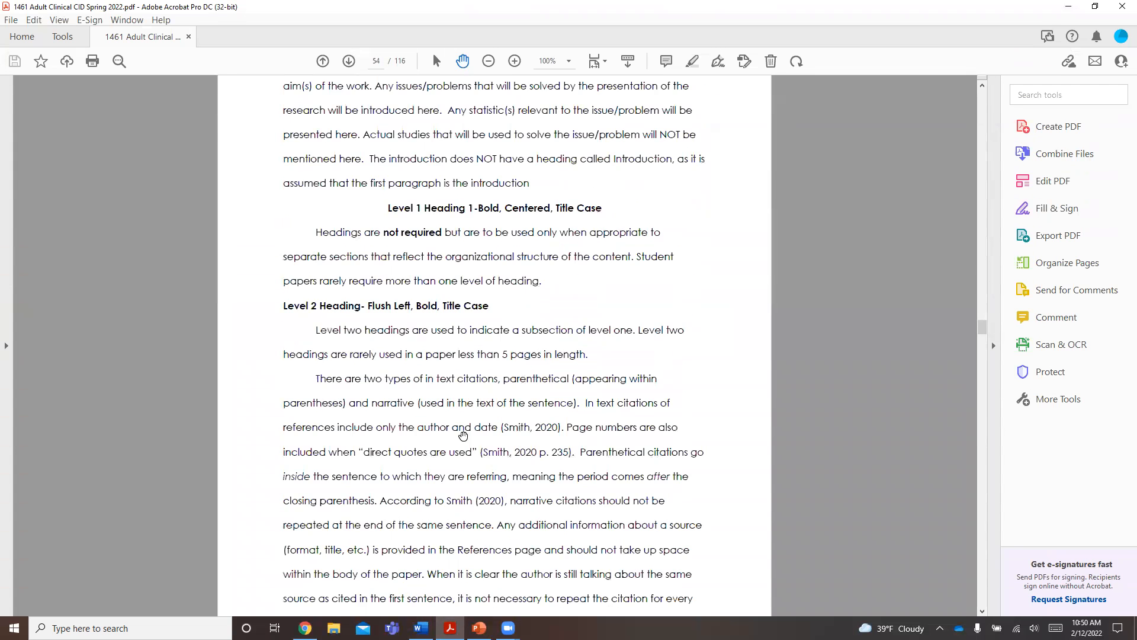
{"action": "scroll", "coordinate": [464, 435], "scroll_direction": "down", "scroll_amount": 10}
{"action": "scroll", "coordinate": [463, 431], "scroll_direction": "down", "scroll_amount": 20}
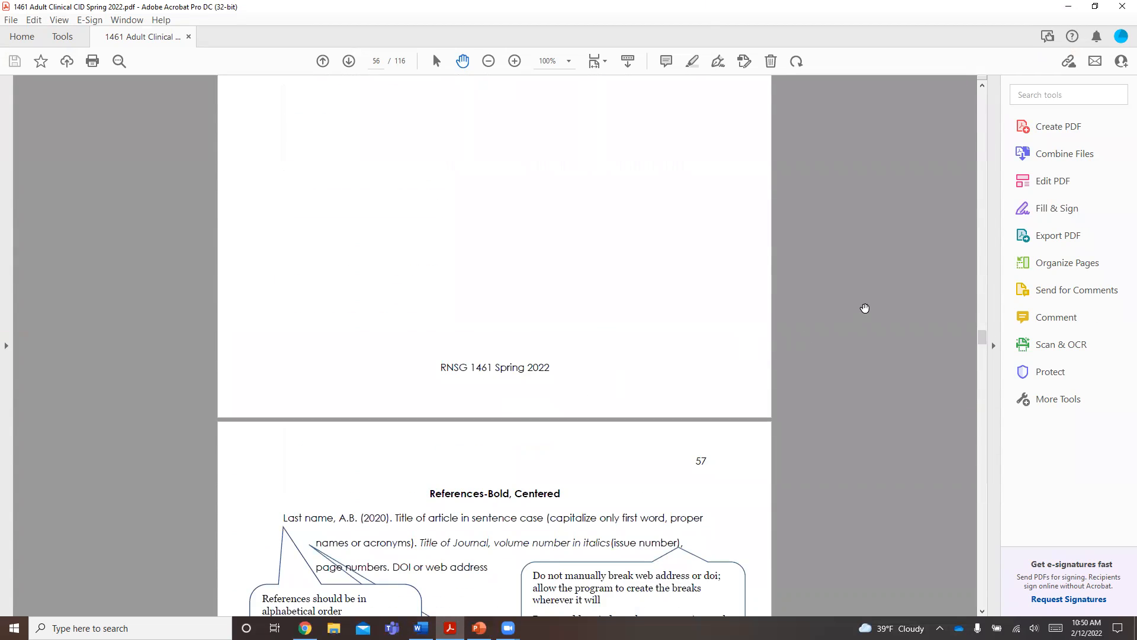
{"action": "left_click_drag", "start_coordinate": [982, 339], "coordinate": [982, 313]}
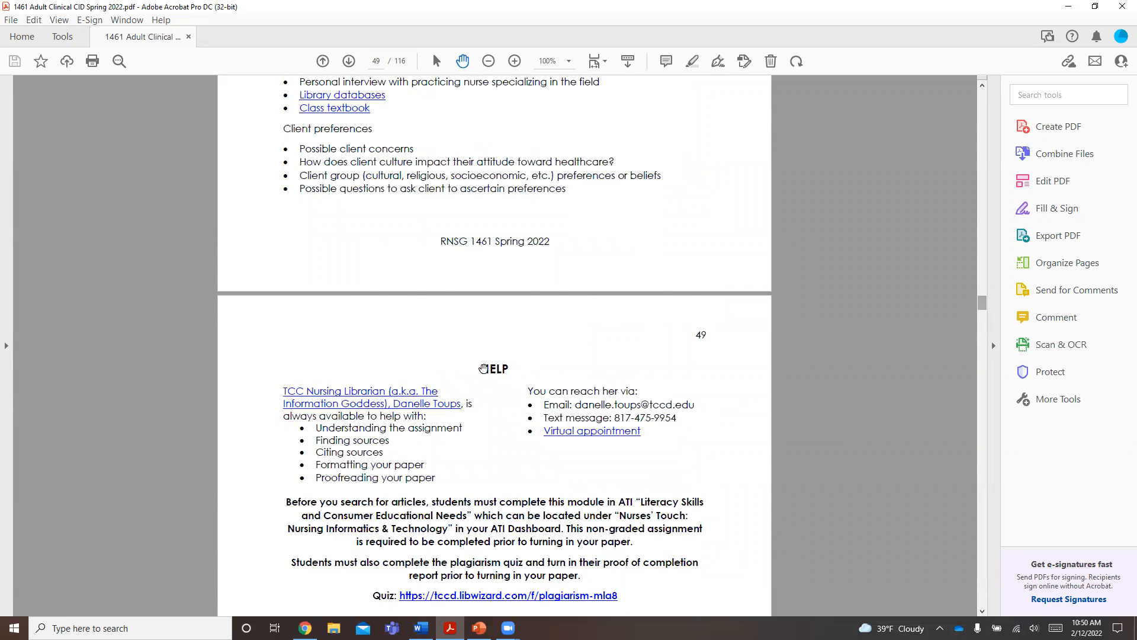
{"action": "scroll", "coordinate": [468, 320], "scroll_direction": "down", "scroll_amount": 7}
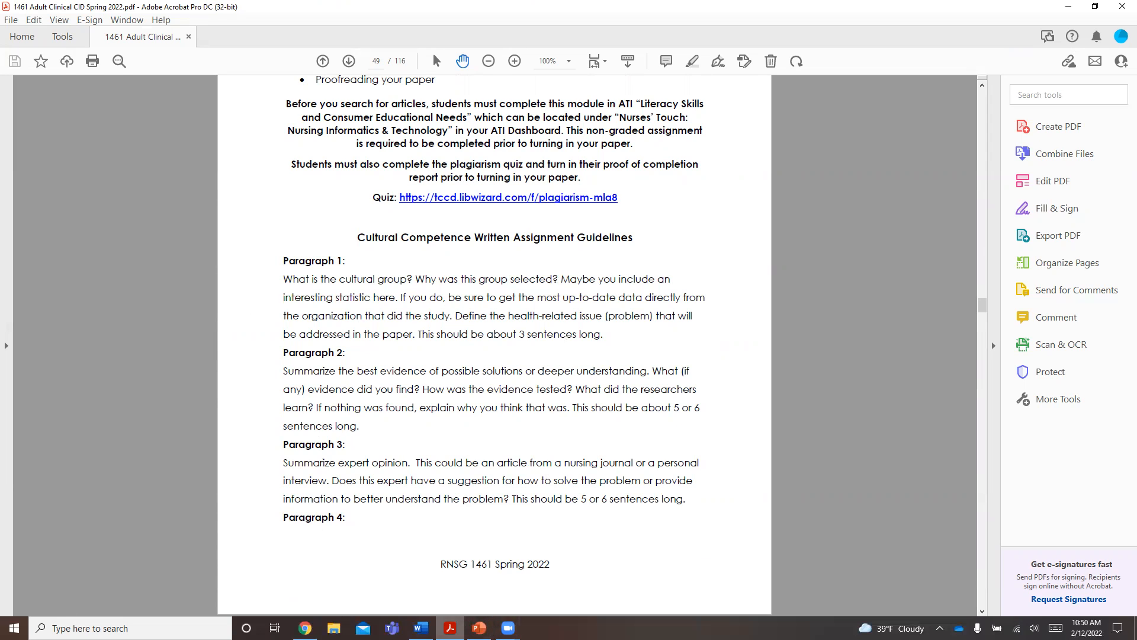
- Return to Word and delete the struck-through "(Introduction):" label and the XXXXXXXXX placeholder below the page 2 title
{"action": "left_click", "coordinate": [421, 627]}
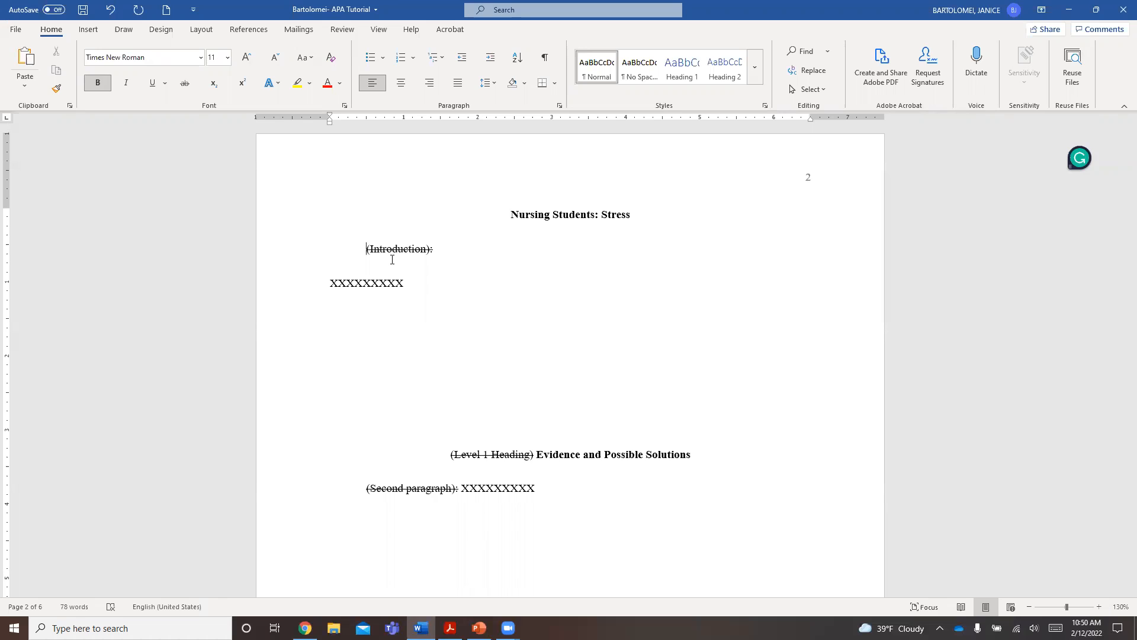
{"action": "left_click_drag", "start_coordinate": [439, 250], "coordinate": [367, 245]}
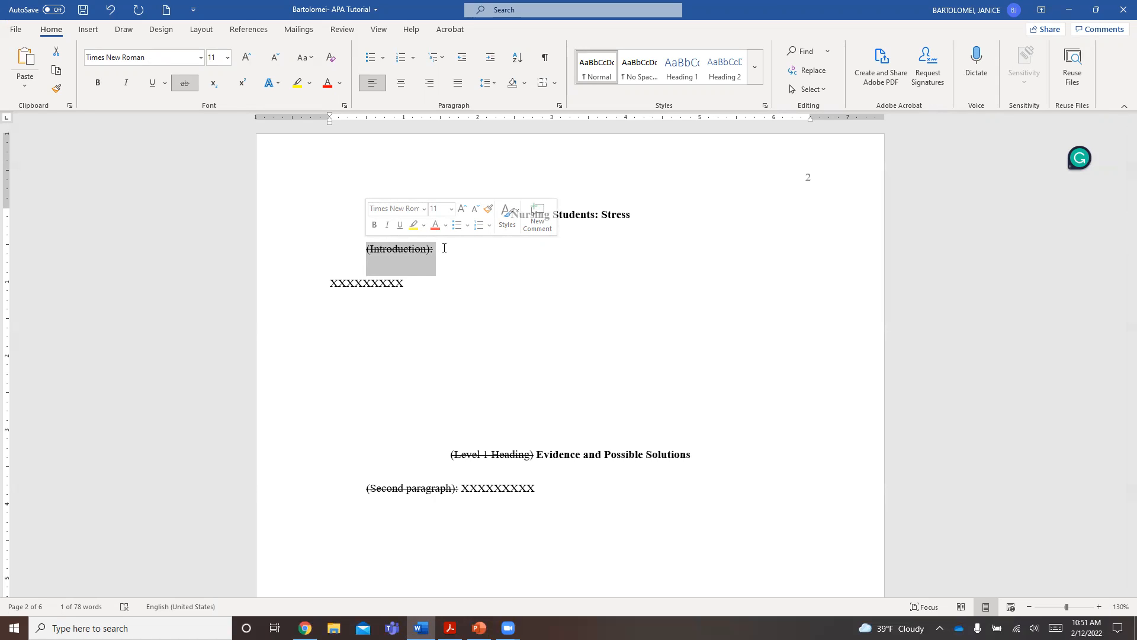
{"action": "left_click", "coordinate": [444, 249]}
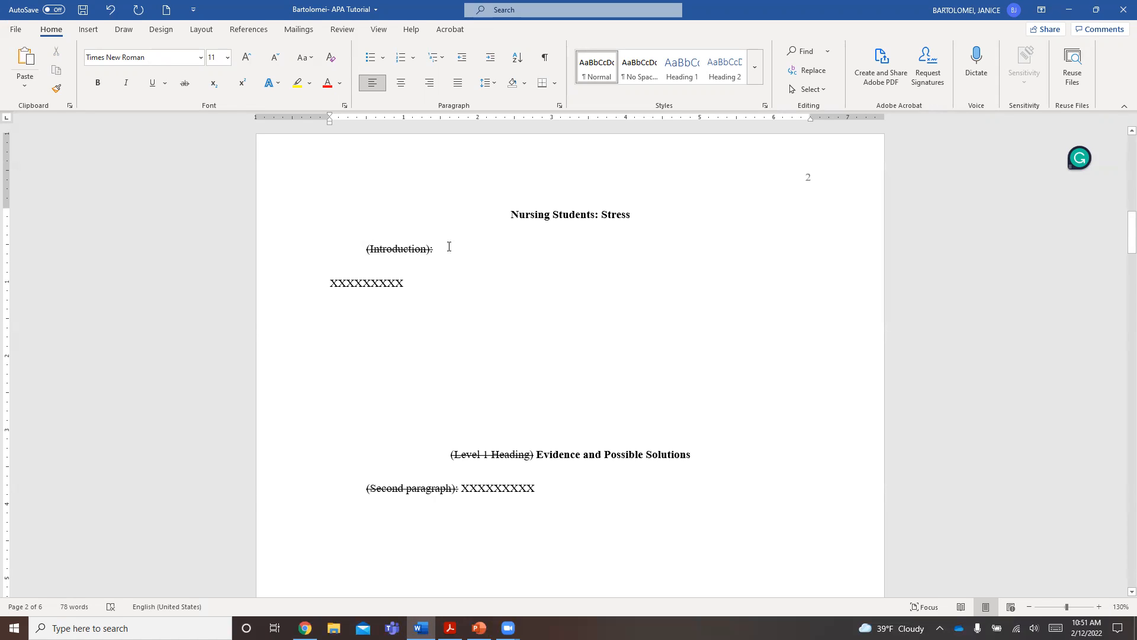
{"action": "left_click_drag", "start_coordinate": [435, 250], "coordinate": [332, 249]}
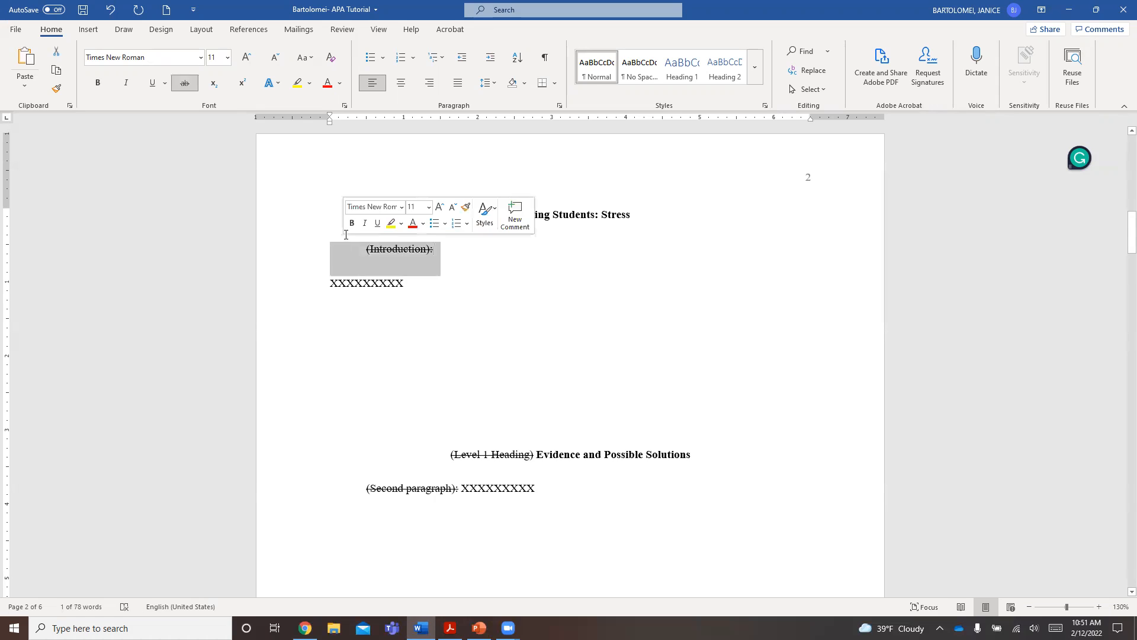
{"action": "key", "text": "BackSpace"}
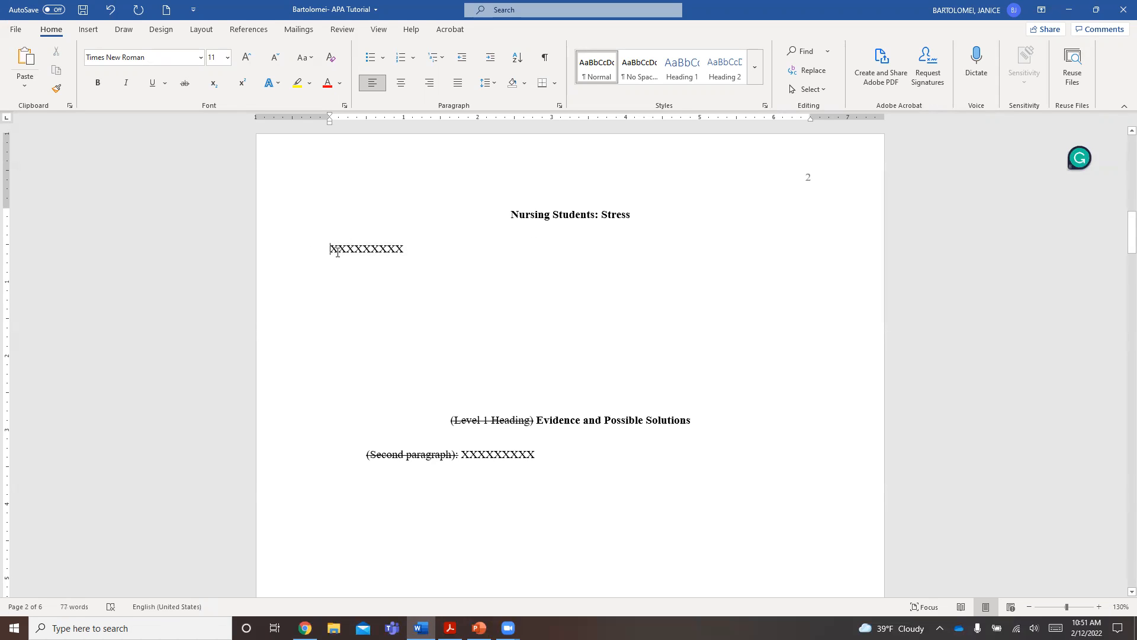
{"action": "left_click_drag", "start_coordinate": [330, 247], "coordinate": [409, 249]}
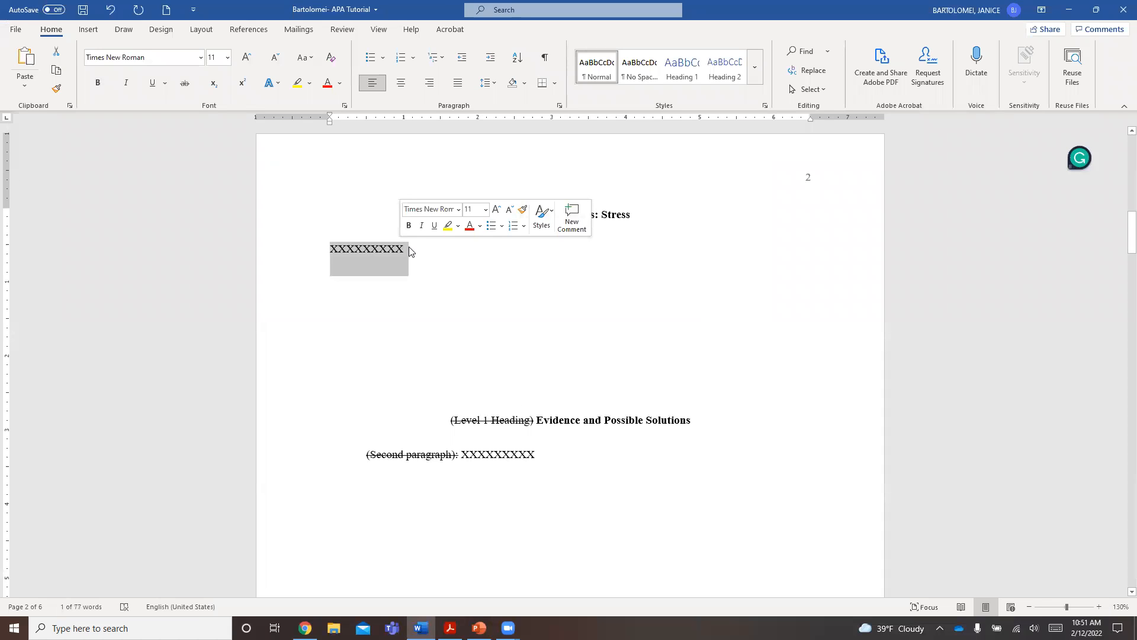
{"action": "key", "text": "BackSpace"}
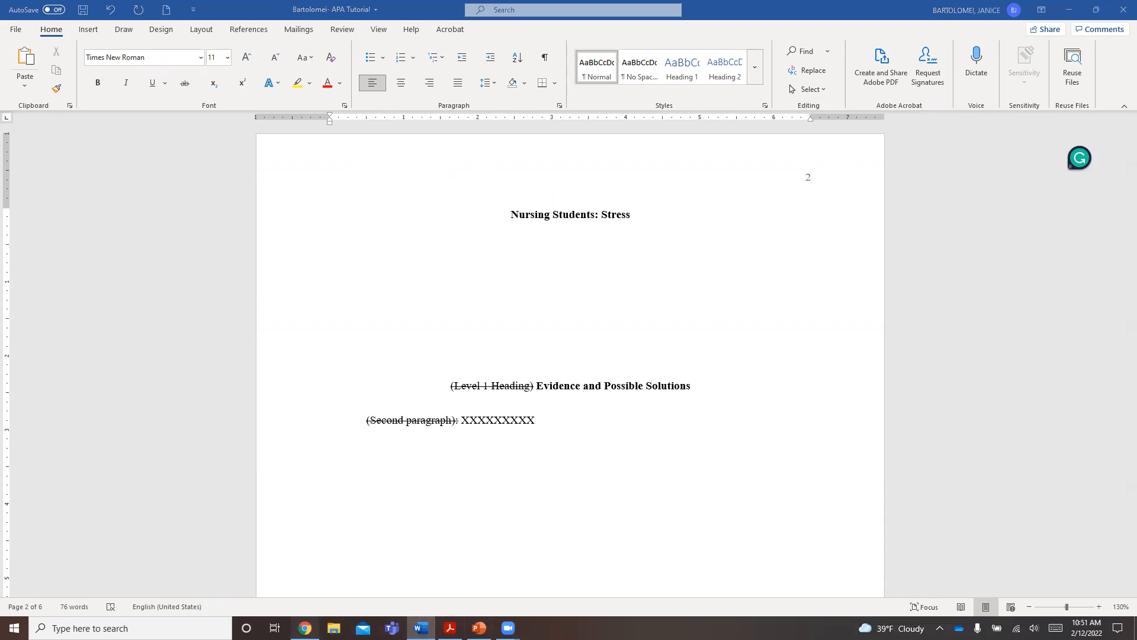
- Switch to the article in Chrome and read its Introduction, marking the passage about theoretical and clinical education
{"action": "left_click", "coordinate": [305, 628]}
{"action": "scroll", "coordinate": [640, 421], "scroll_direction": "down", "scroll_amount": 1}
{"action": "scroll", "coordinate": [639, 421], "scroll_direction": "up", "scroll_amount": 3}
{"action": "scroll", "coordinate": [636, 418], "scroll_direction": "down", "scroll_amount": 2}
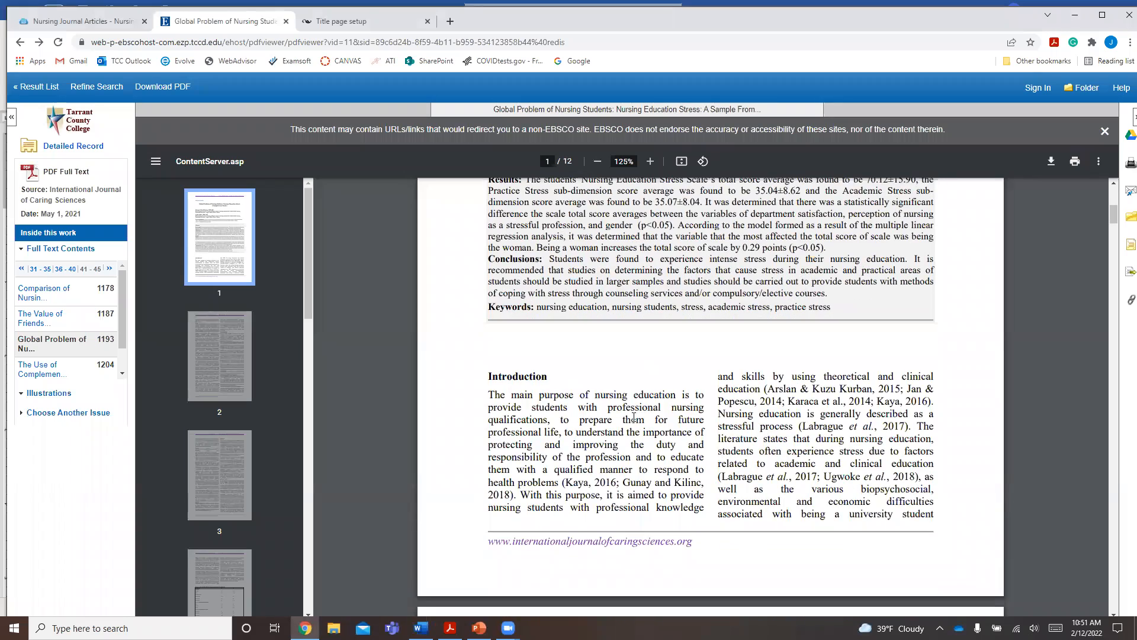
{"action": "scroll", "coordinate": [511, 335], "scroll_direction": "down", "scroll_amount": 1}
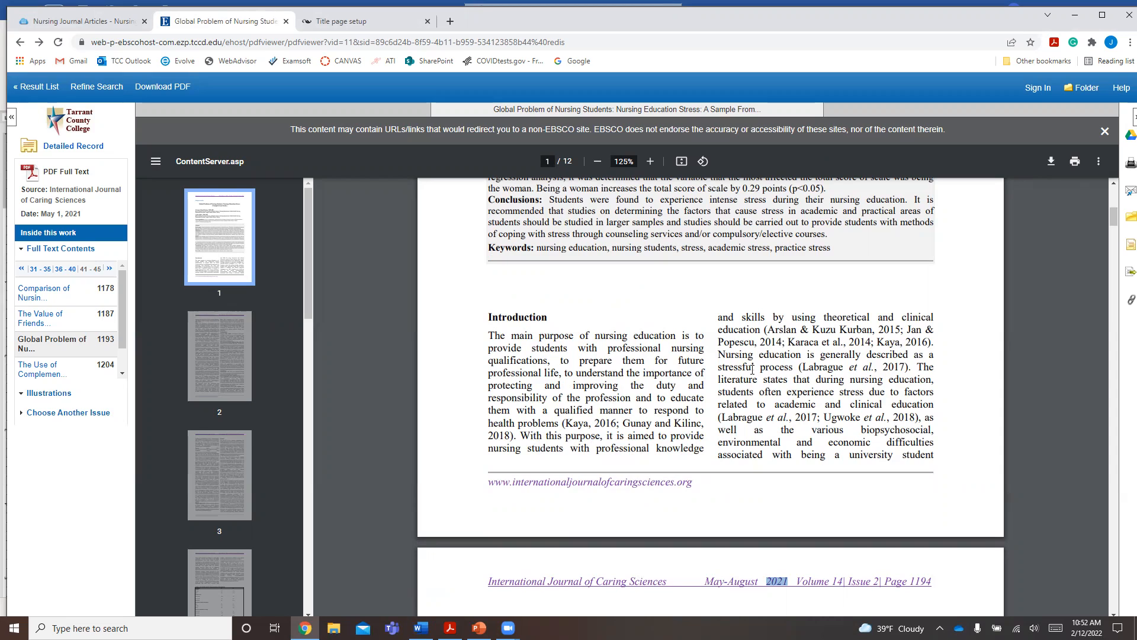
{"action": "left_click_drag", "start_coordinate": [823, 317], "coordinate": [918, 318]}
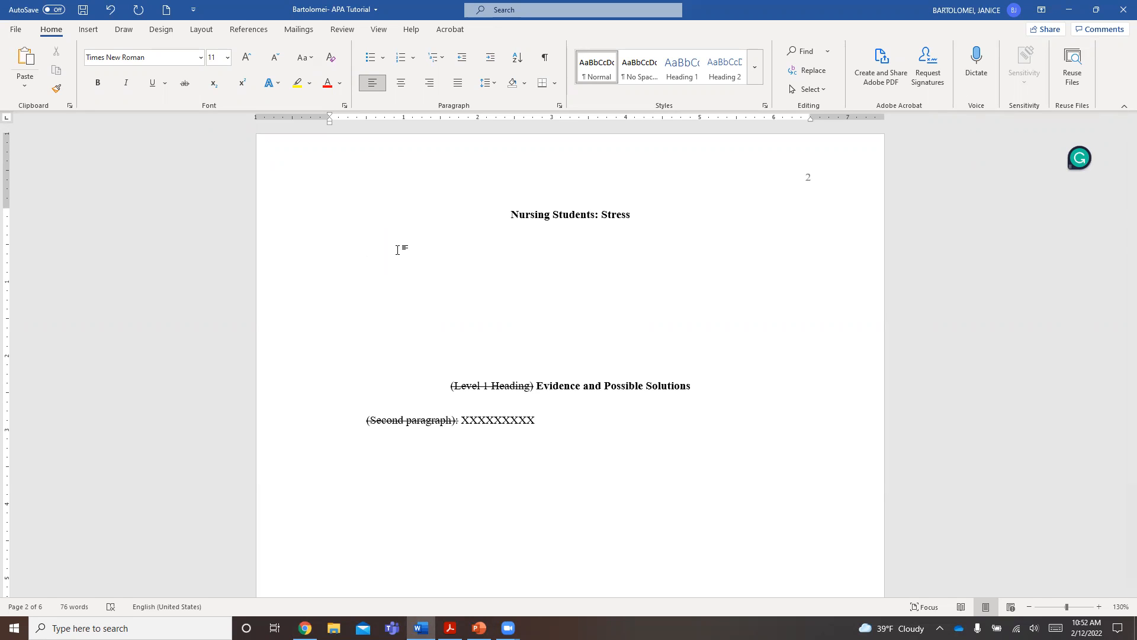
- Begin the introduction paragraph below the page 2 title in Word with "In todays world, nursing students"
{"action": "type", "text": "In todays world"}
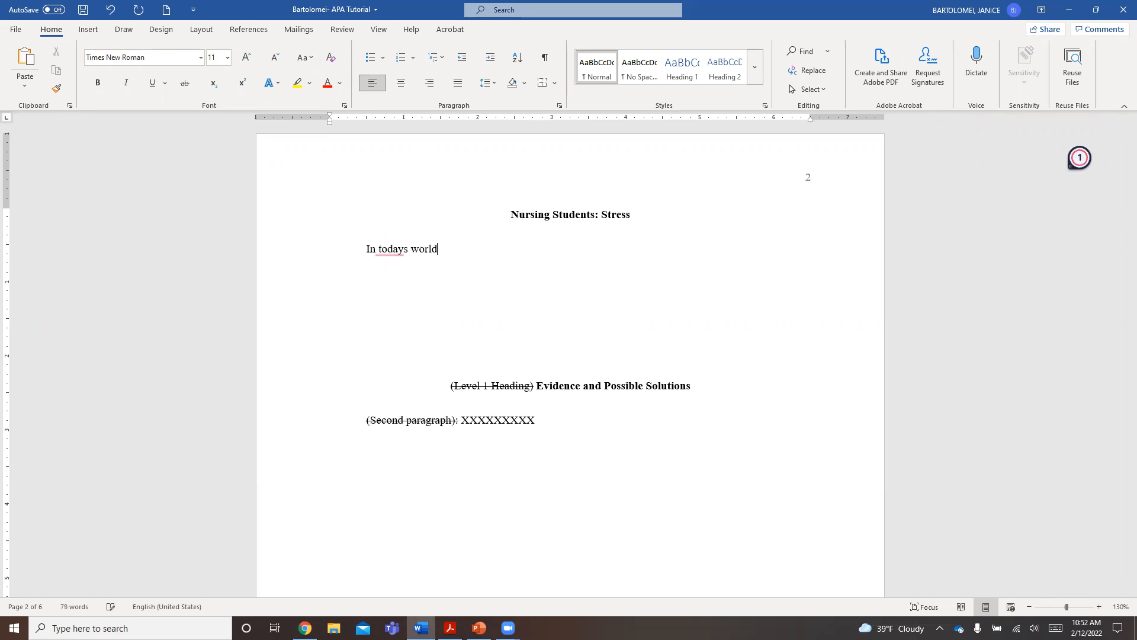
{"action": "type", "text": ", nursinf"}
{"action": "key", "text": "BackSpace"}
{"action": "key", "text": "BackSpace"}
{"action": "type", "text": "g students"}
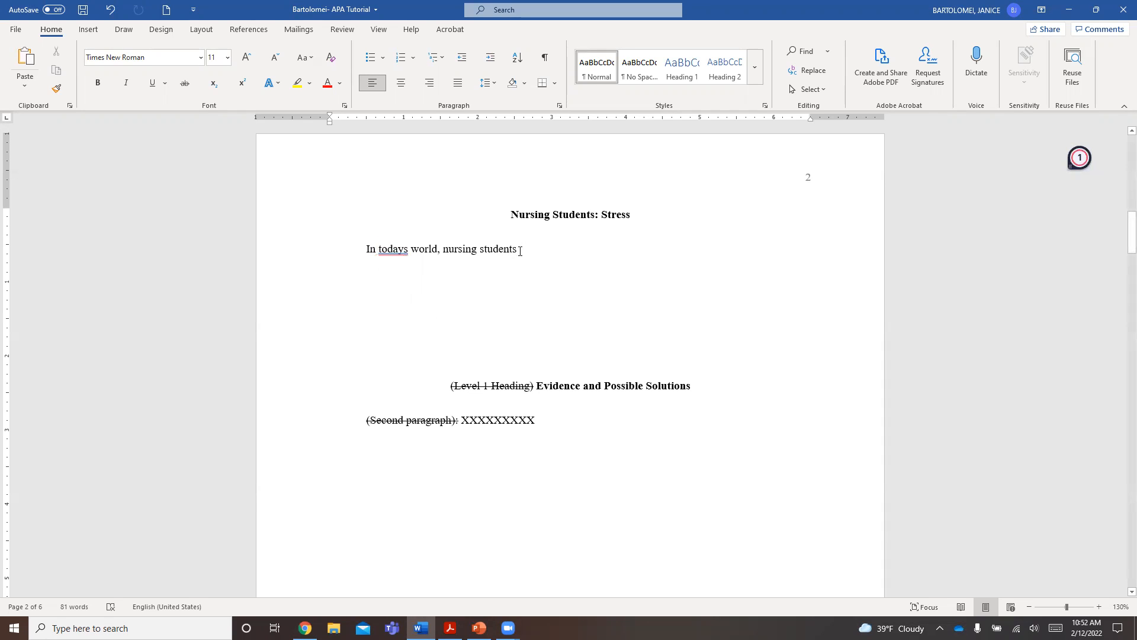
- Continue the opening sentence with "experience stress during nursing school"
{"action": "type", "text": "are a"}
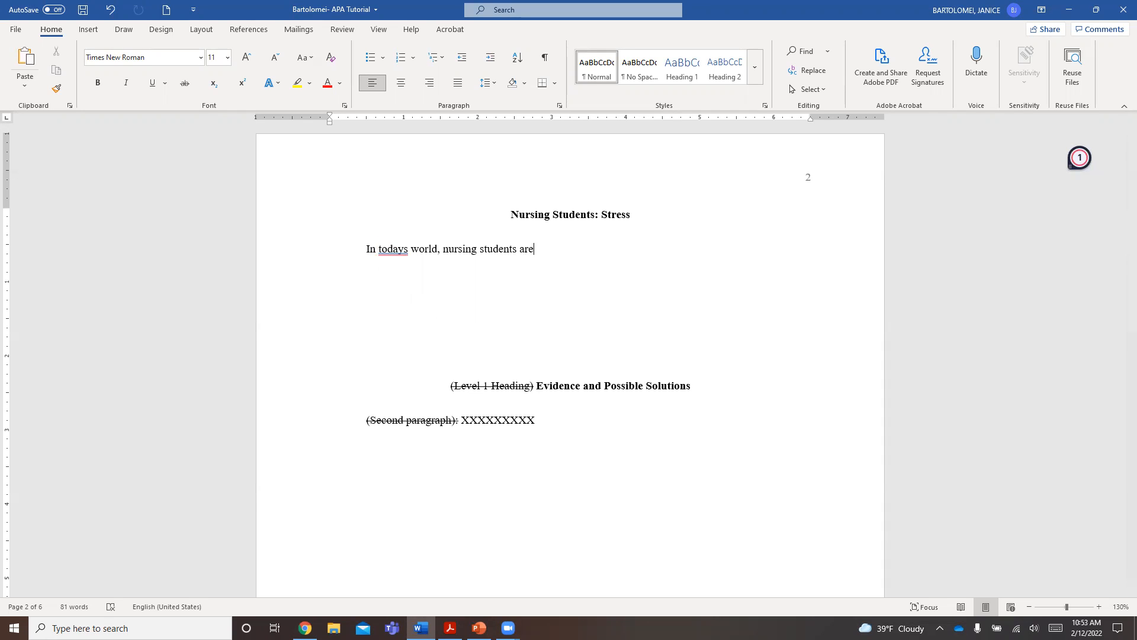
{"action": "key", "text": "BackSpace"}
{"action": "key", "text": "BackSpace"}
{"action": "key", "text": "BackSpace"}
{"action": "key", "text": "BackSpace"}
{"action": "key", "text": "BackSpace"}
{"action": "type", "text": "experience "}
{"action": "type", "text": "stress"}
{"action": "type", "text": "dd"}
{"action": "key", "text": "BackSpace"}
{"action": "key", "text": "BackSpace"}
{"action": "type", "text": "during nursing school"}
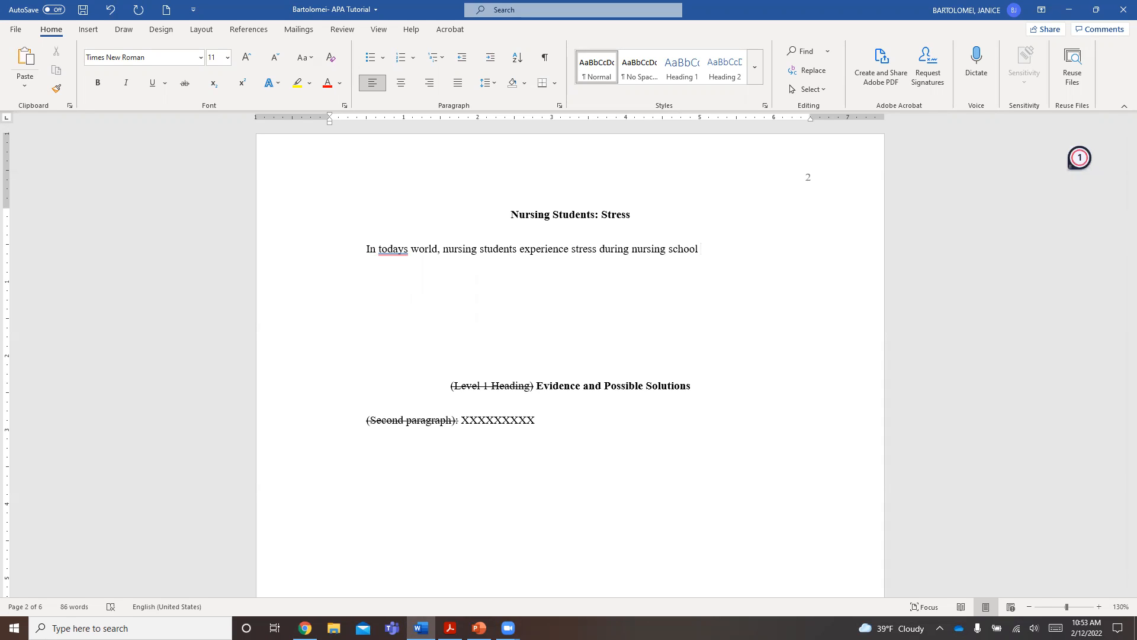
{"action": "type", "text": " by combining "}
{"action": "type", "text": "theoretic"}
{"action": "type", "text": "al "}
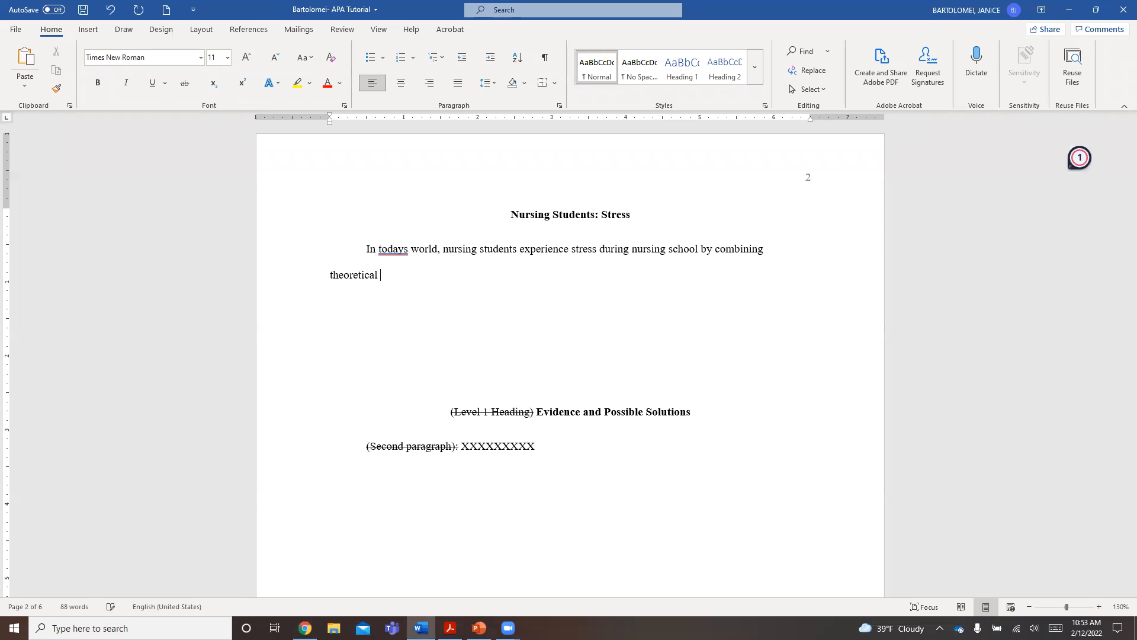
{"action": "type", "text": "and clinical classes"}
- Extend the sentence with "by combining theoretical and clinical classes" and correct "todays" to "today's"
{"action": "left_click", "coordinate": [394, 249]}
{"action": "left_click", "coordinate": [404, 282]}
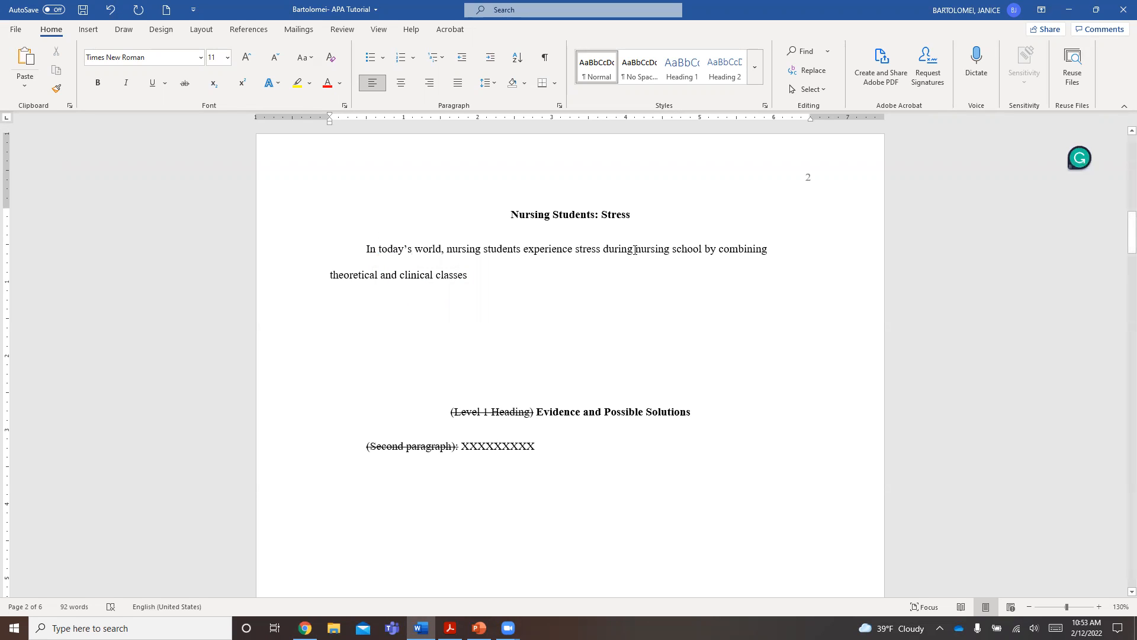
- Review the phrase "during nursing school" in the opening sentence and place the cursor after "classes"
{"action": "left_click_drag", "start_coordinate": [604, 249], "coordinate": [685, 248]}
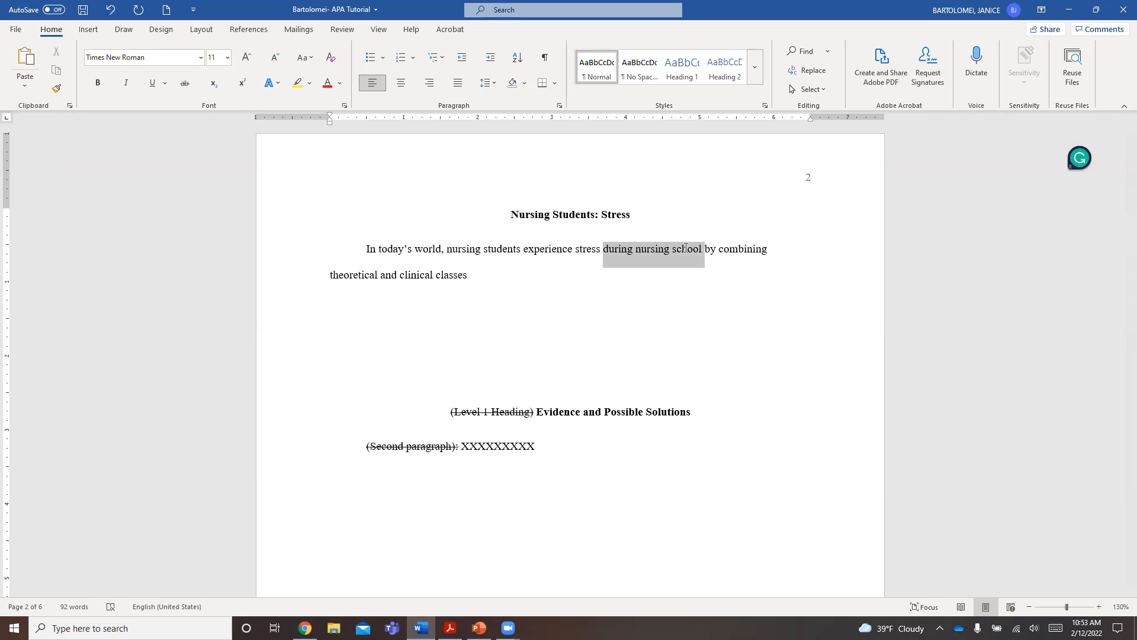
{"action": "left_click_drag", "start_coordinate": [686, 248], "coordinate": [685, 247]}
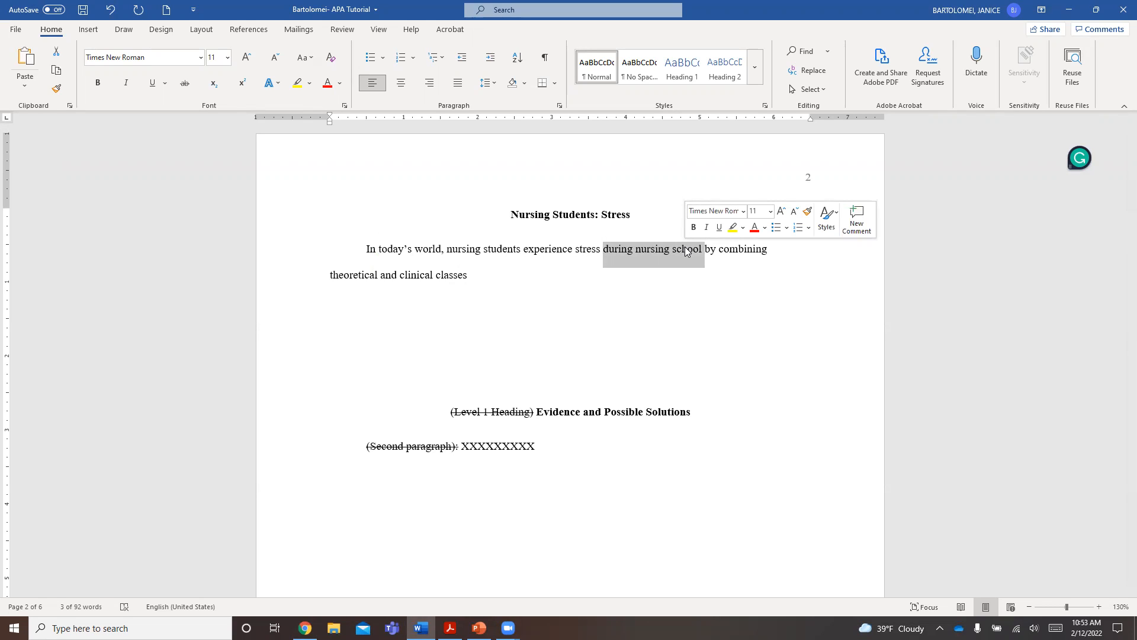
{"action": "left_click", "coordinate": [686, 250]}
{"action": "left_click_drag", "start_coordinate": [636, 249], "coordinate": [700, 249]}
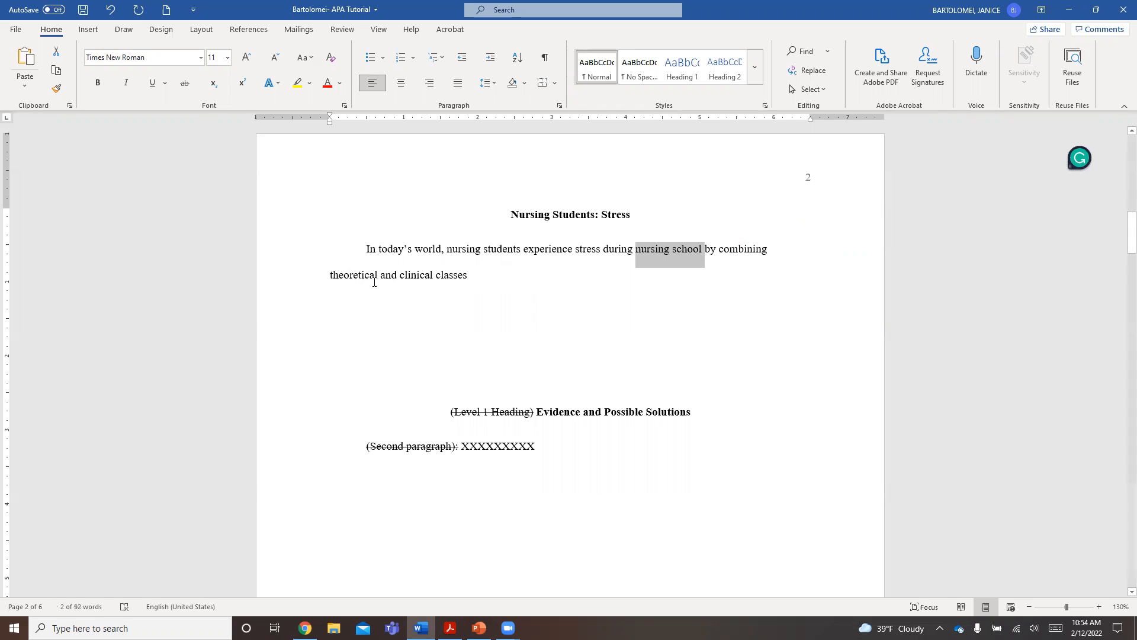
{"action": "left_click", "coordinate": [467, 278]}
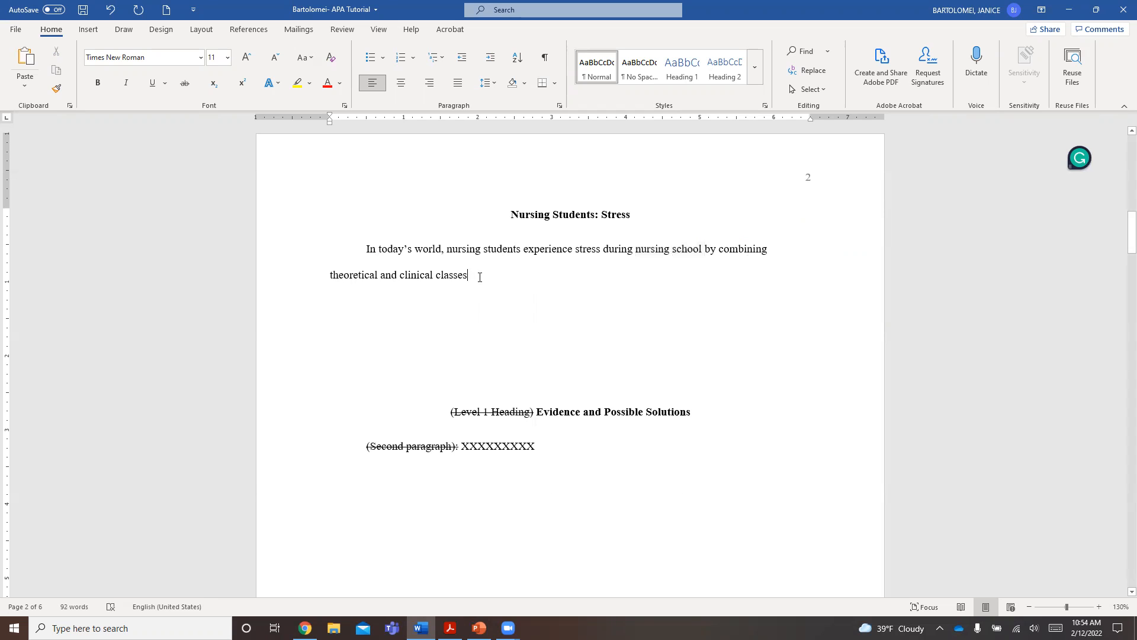
- Check the paragraph guidelines in the course PDF in Acrobat and return to the article in Chrome
{"action": "left_click", "coordinate": [305, 628]}
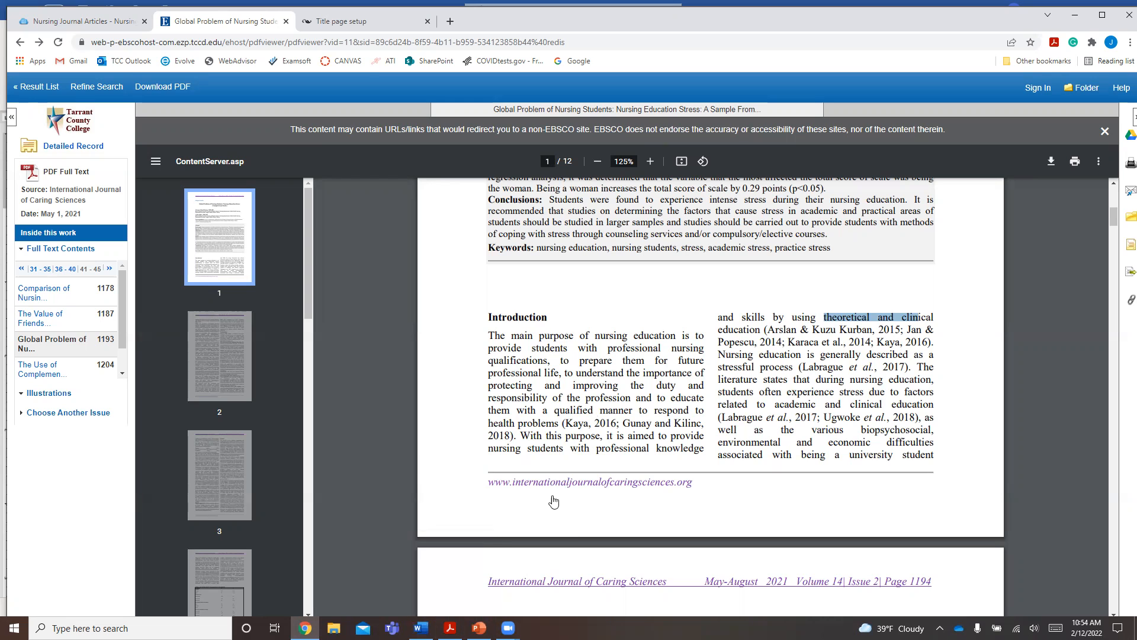
{"action": "left_click", "coordinate": [450, 627]}
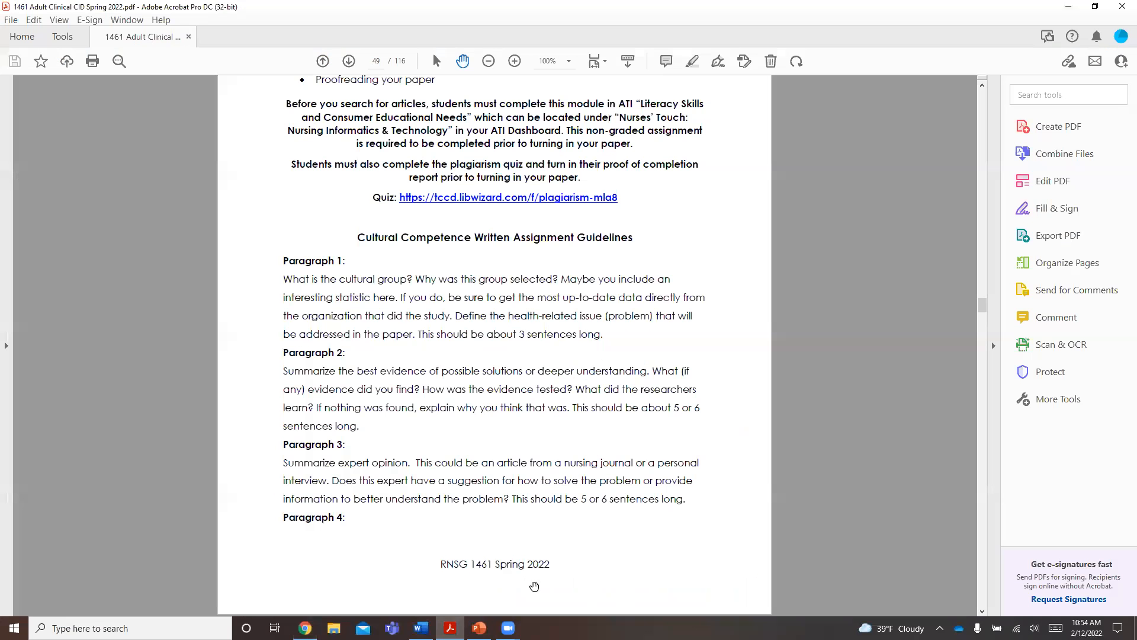
{"action": "left_click", "coordinate": [306, 627]}
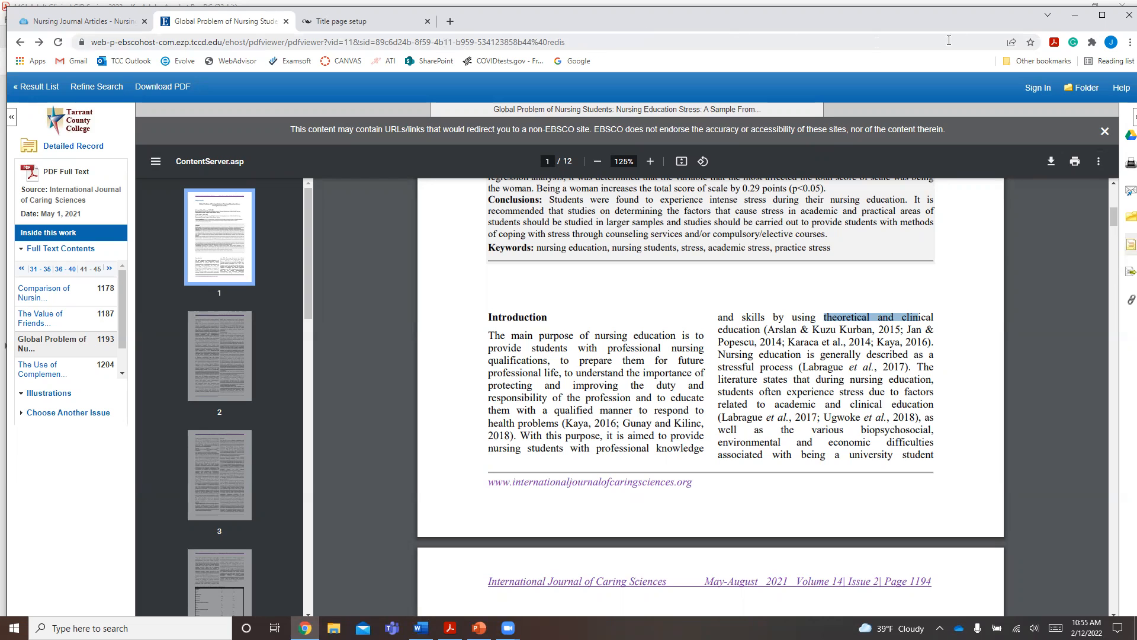
- Maximize the browser window and reload the article page
{"action": "left_click", "coordinate": [1102, 14]}
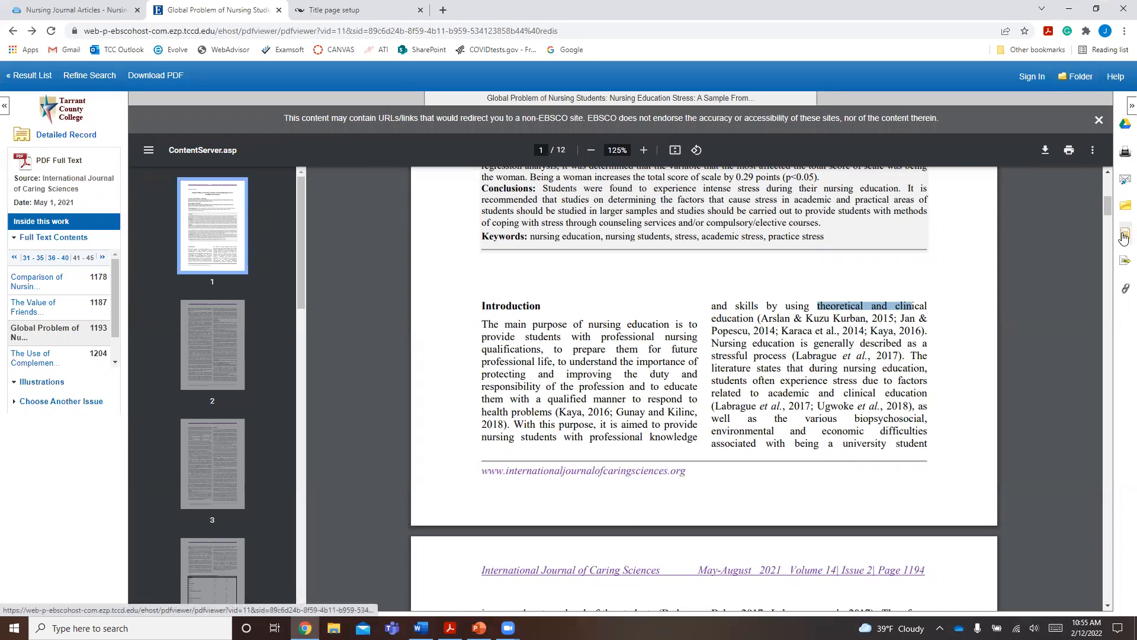
{"action": "left_click", "coordinate": [233, 32]}
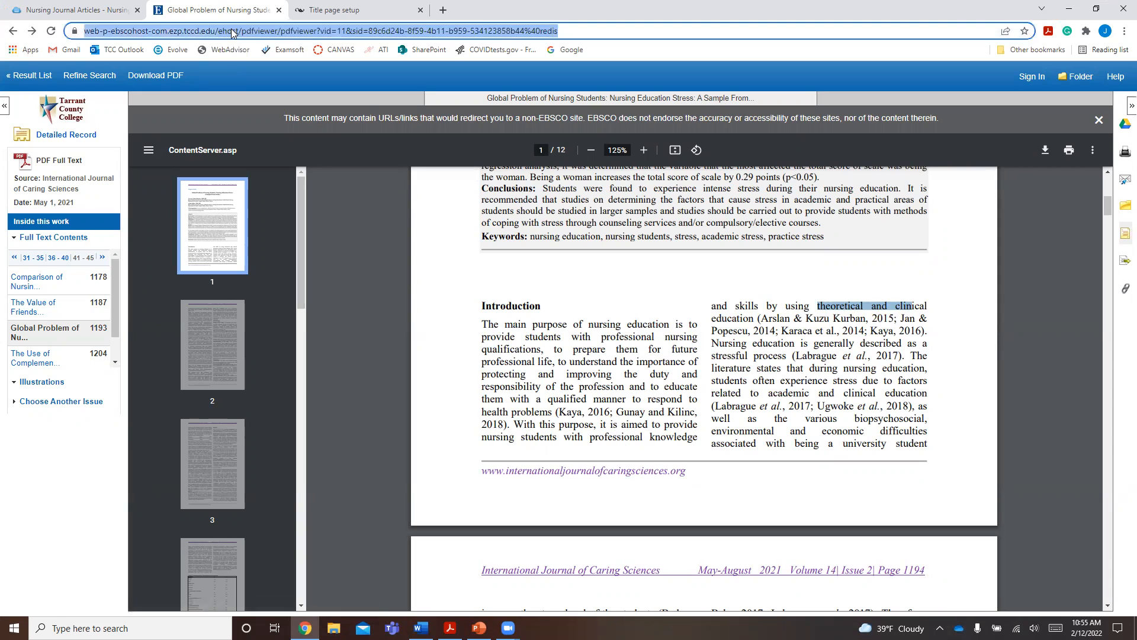
{"action": "key", "text": "Return"}
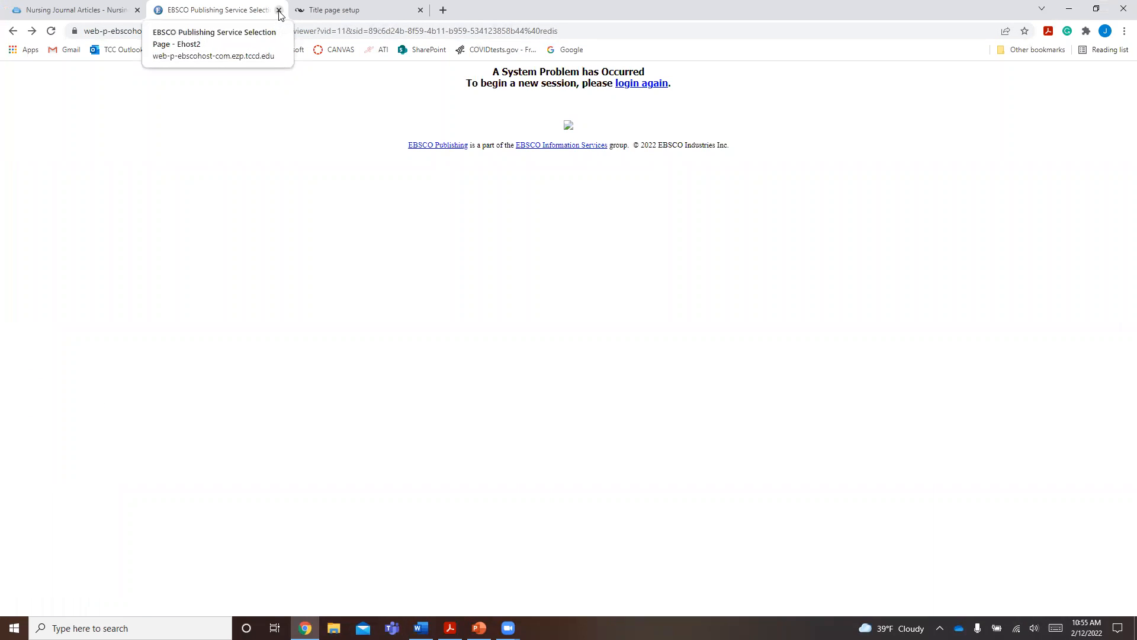
- Close the EBSCO tab and reopen CINAHL Complete from the library's Nursing Journal Articles guide
{"action": "left_click", "coordinate": [279, 11]}
{"action": "left_click", "coordinate": [74, 10]}
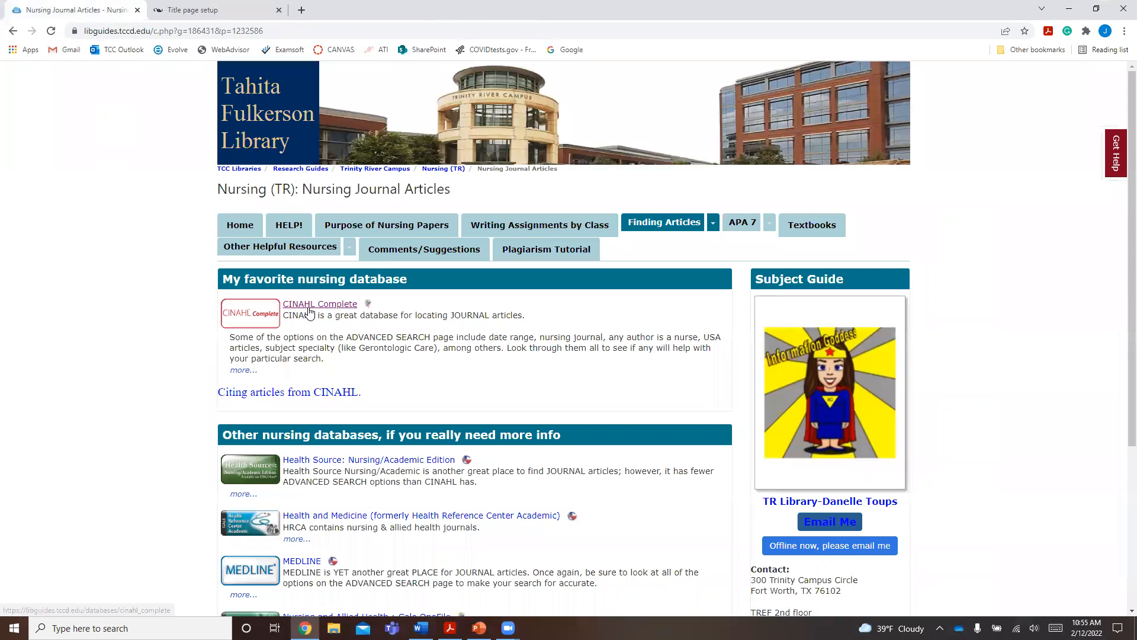
{"action": "left_click", "coordinate": [310, 305]}
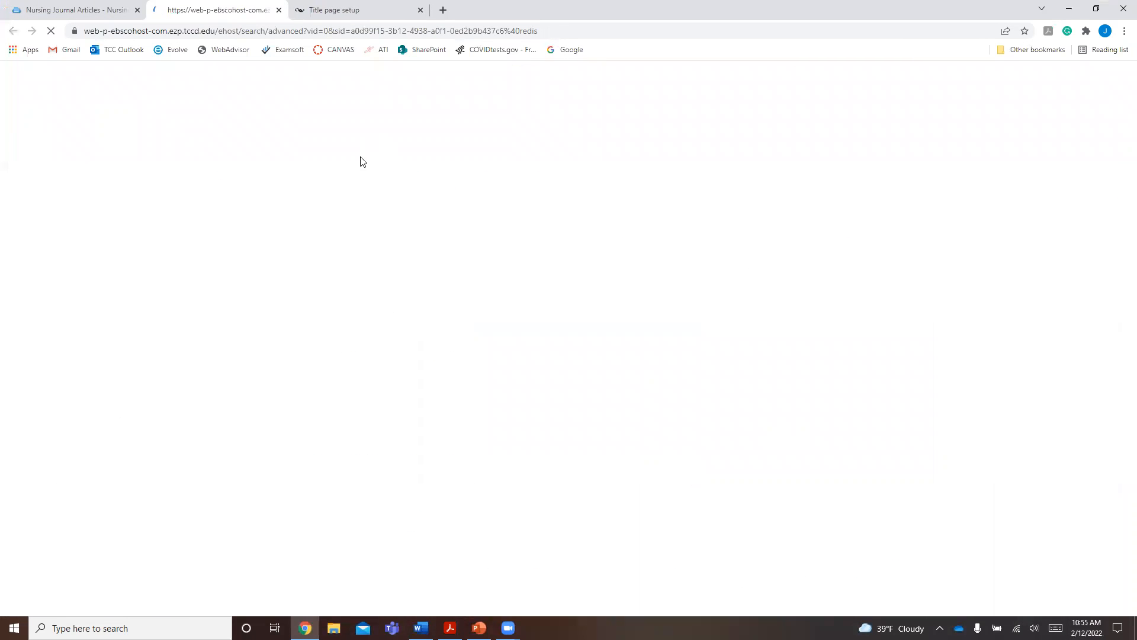
- Search CINAHL Complete for "stress in nursing students"
{"action": "type", "text": "nursing"}
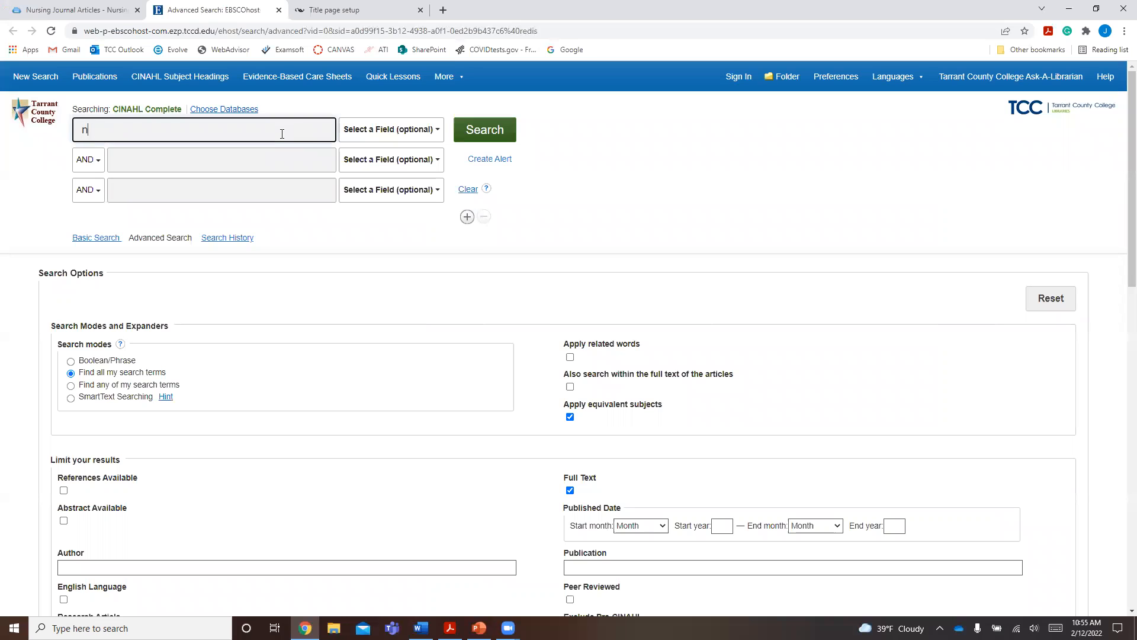
{"action": "key", "text": "BackSpace"}
{"action": "key", "text": "BackSpace"}
{"action": "key", "text": "BackSpace"}
{"action": "key", "text": "BackSpace"}
{"action": "key", "text": "BackSpace"}
{"action": "key", "text": "BackSpace"}
{"action": "key", "text": "BackSpace"}
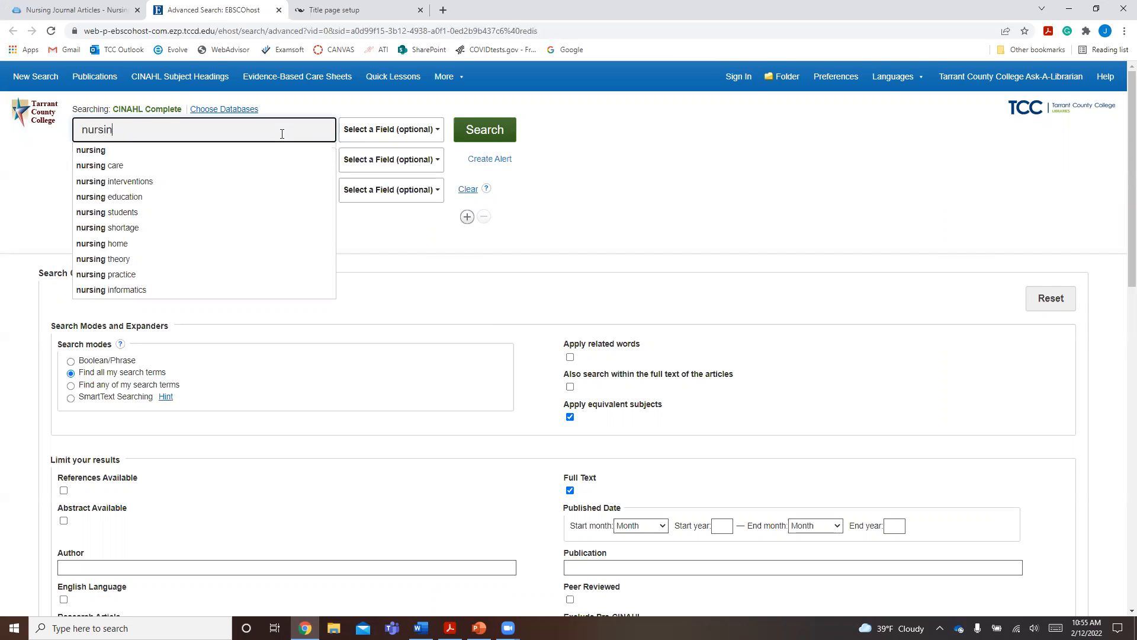
{"action": "type", "text": "stress in nurisng"}
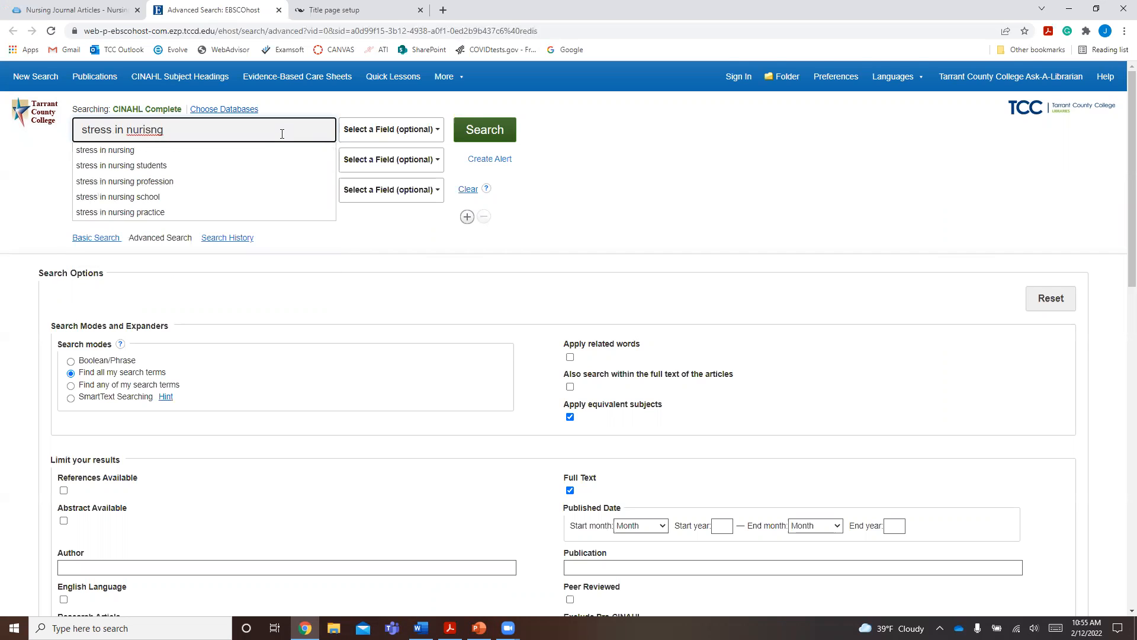
{"action": "left_click", "coordinate": [173, 164]}
{"action": "left_click", "coordinate": [499, 131]}
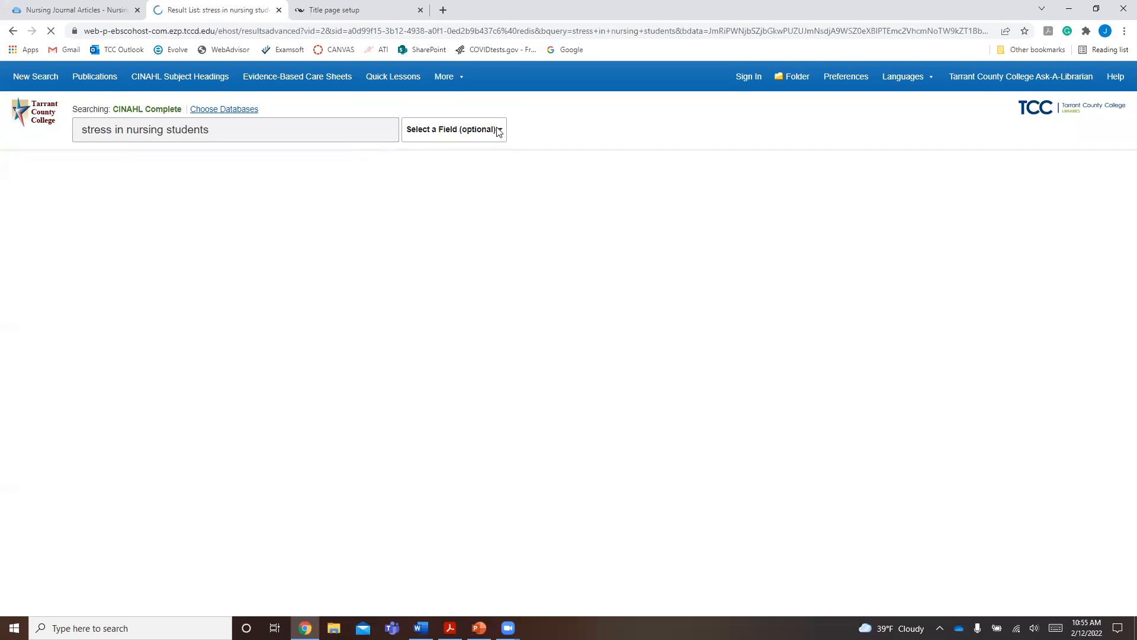
- Open the article "Global Problem of Nursing Students: Nursing Education Stress" and display its APA 7th Edition citation
{"action": "left_click", "coordinate": [317, 309]}
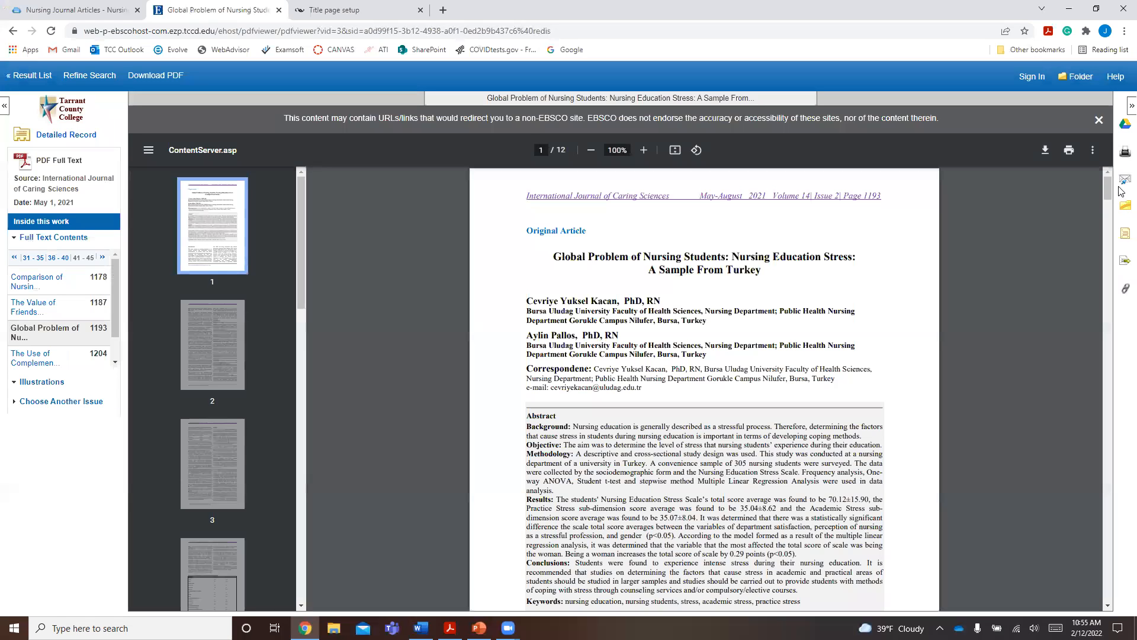
{"action": "left_click", "coordinate": [1125, 236]}
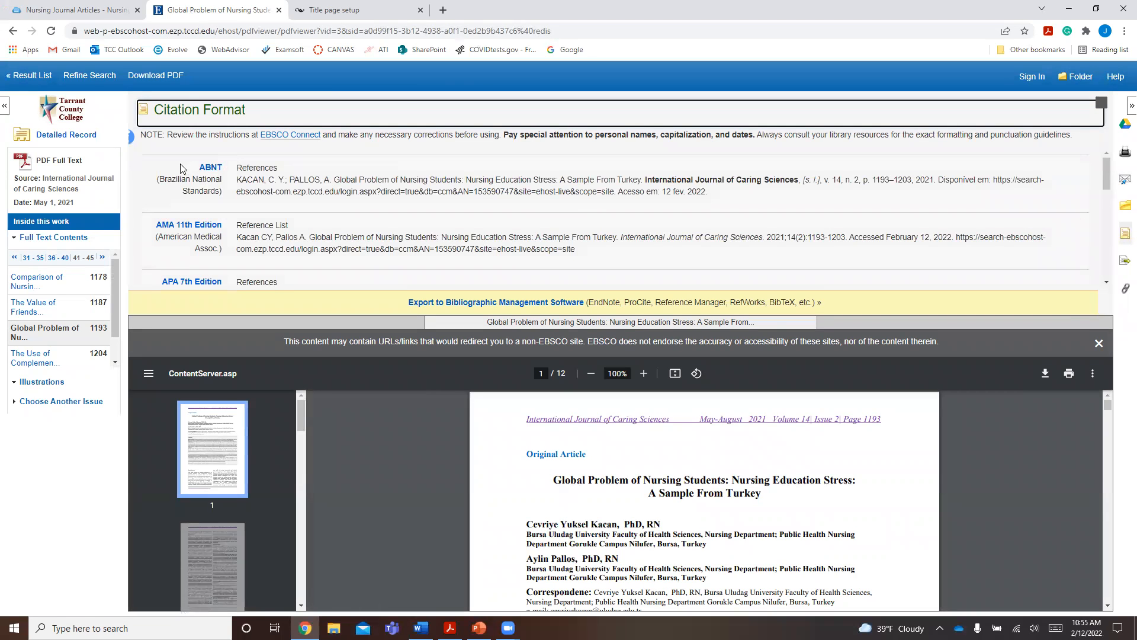
{"action": "scroll", "coordinate": [167, 163], "scroll_direction": "down", "scroll_amount": 2}
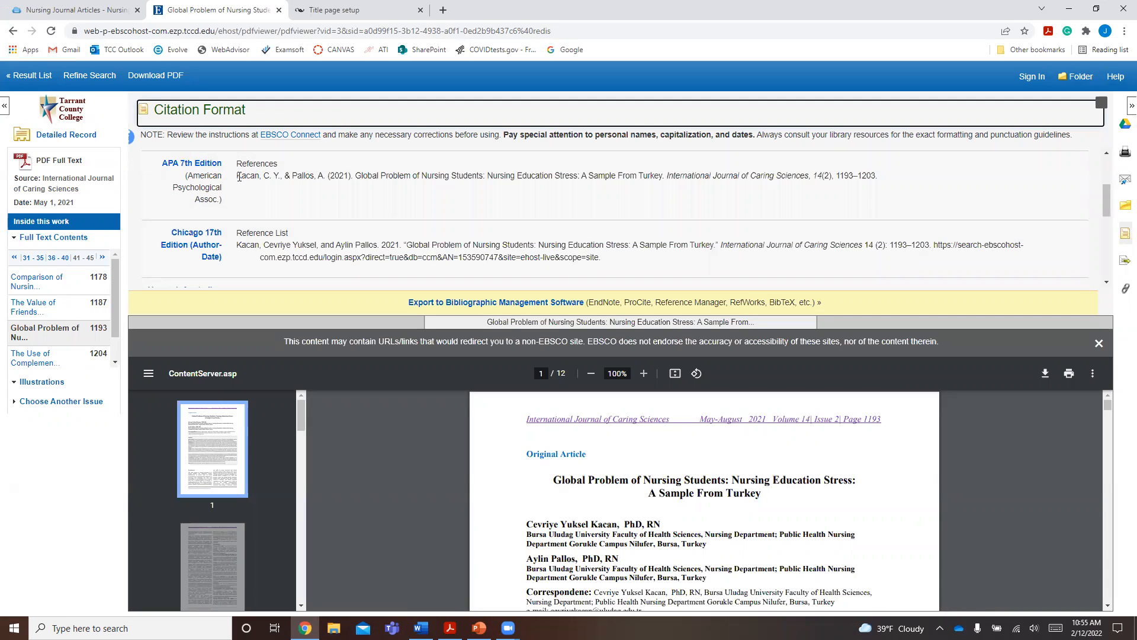
- Copy the article's full APA 7th Edition citation and switch to the Word document
{"action": "left_click_drag", "start_coordinate": [239, 177], "coordinate": [882, 184]}
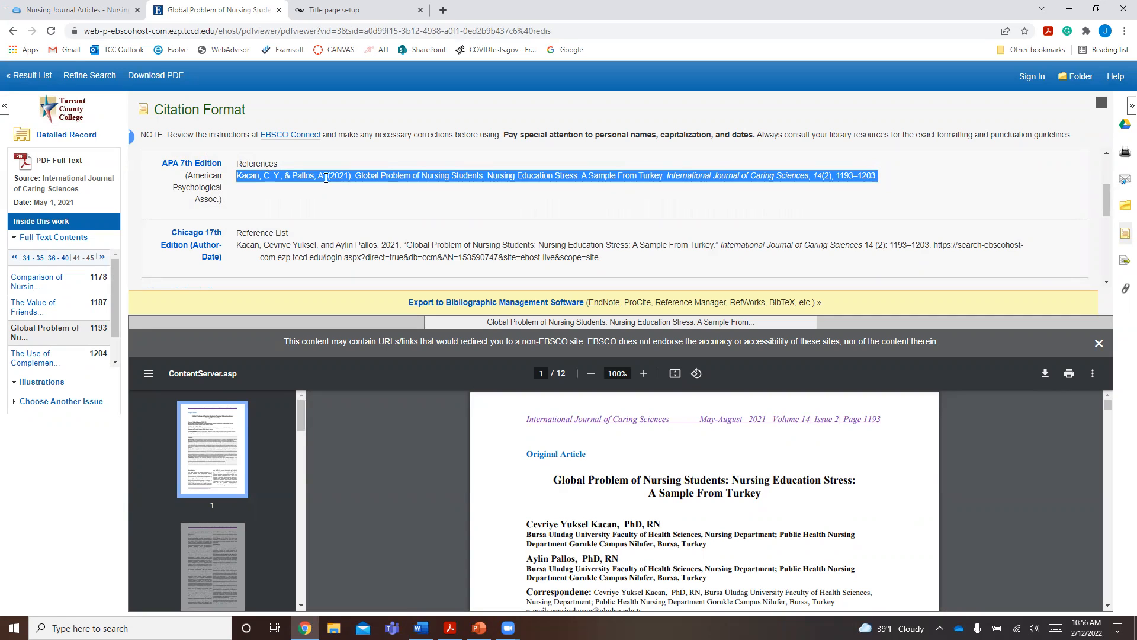
{"action": "right_click", "coordinate": [326, 176]}
{"action": "left_click", "coordinate": [339, 186]}
{"action": "left_click", "coordinate": [421, 628]}
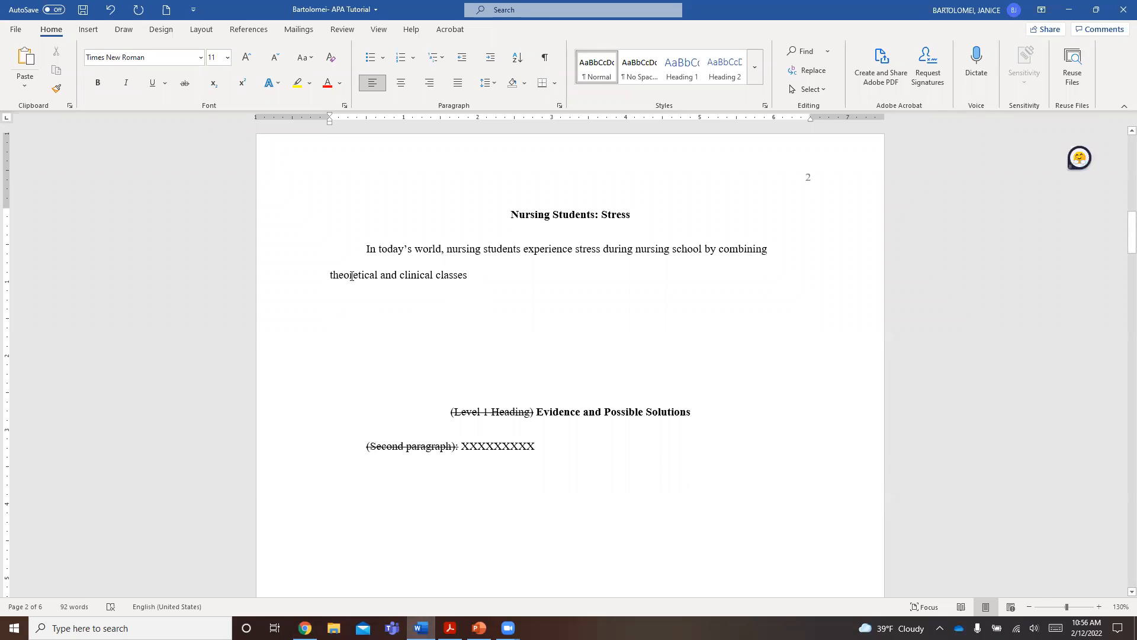
- Paste the citation as text only on the blank line below the second paragraph placeholder on page 2
{"action": "scroll", "coordinate": [353, 329], "scroll_direction": "down", "scroll_amount": 2}
{"action": "scroll", "coordinate": [353, 330], "scroll_direction": "down", "scroll_amount": 3}
{"action": "left_click", "coordinate": [348, 394]}
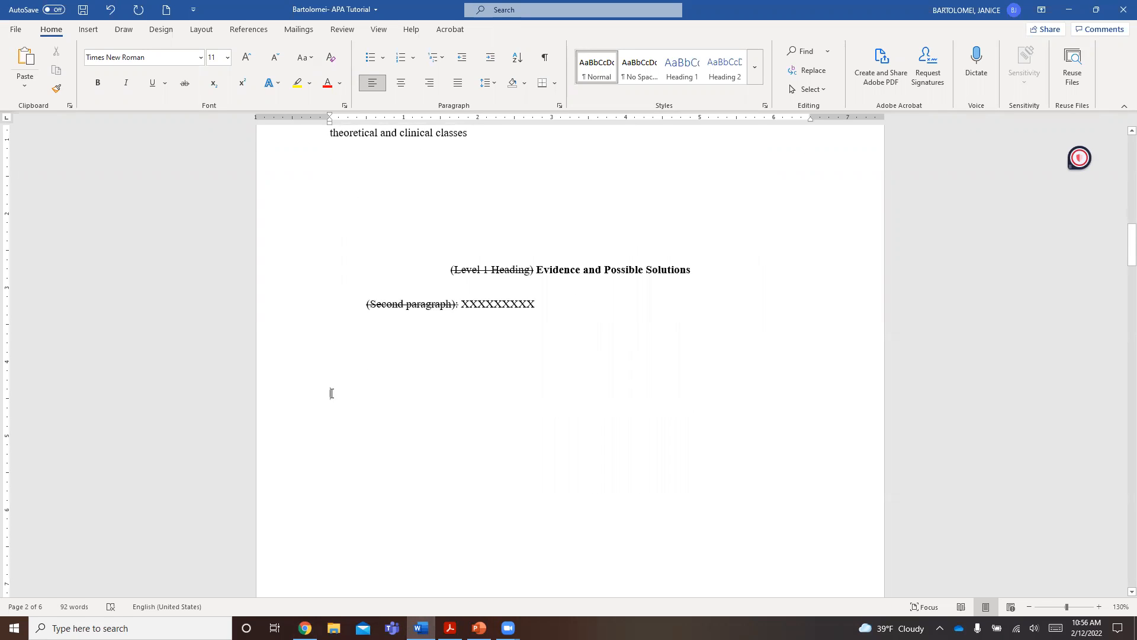
{"action": "right_click", "coordinate": [332, 394]}
{"action": "left_click", "coordinate": [397, 457]}
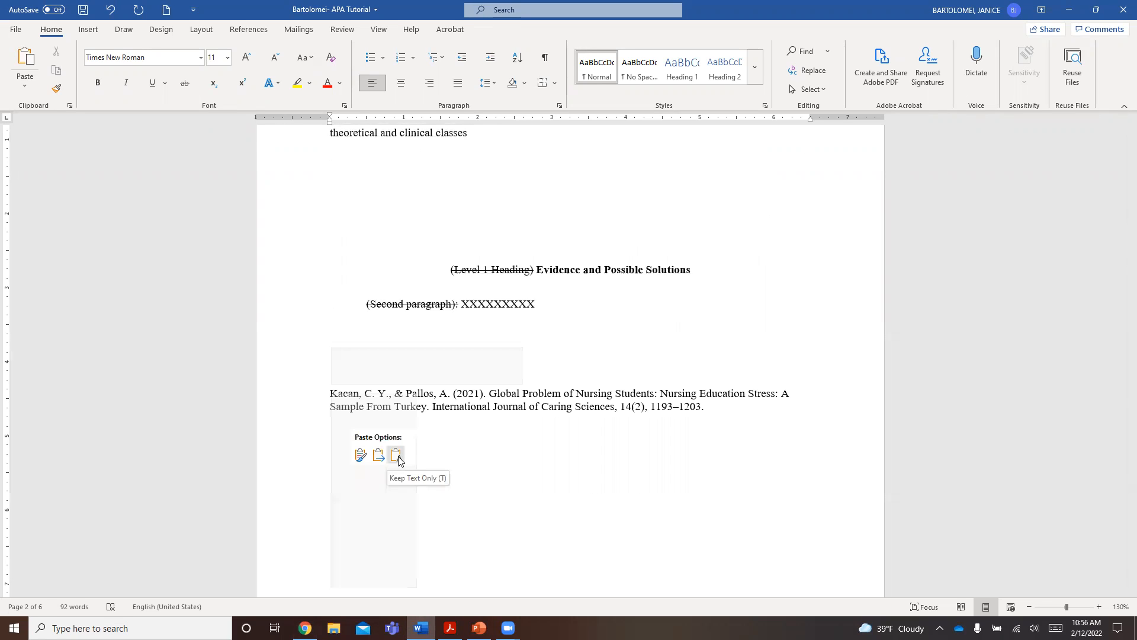
{"action": "left_click", "coordinate": [397, 457]}
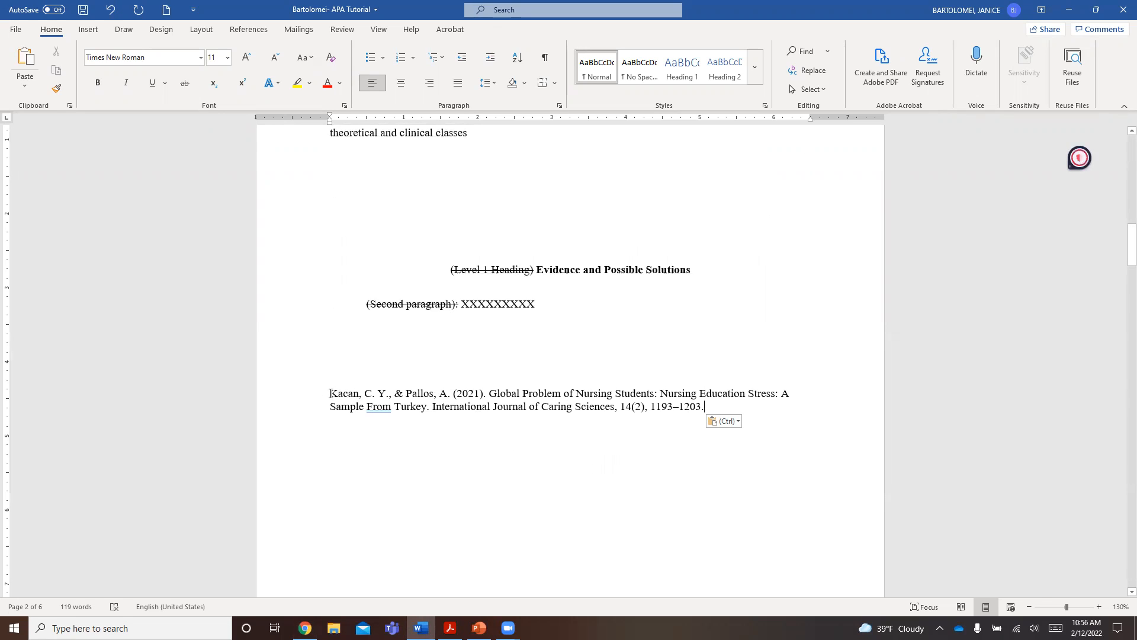
- Copy both authors' surnames from the pasted citation to the end of the introduction text after "clinical classes"
{"action": "left_click_drag", "start_coordinate": [331, 393], "coordinate": [363, 396]}
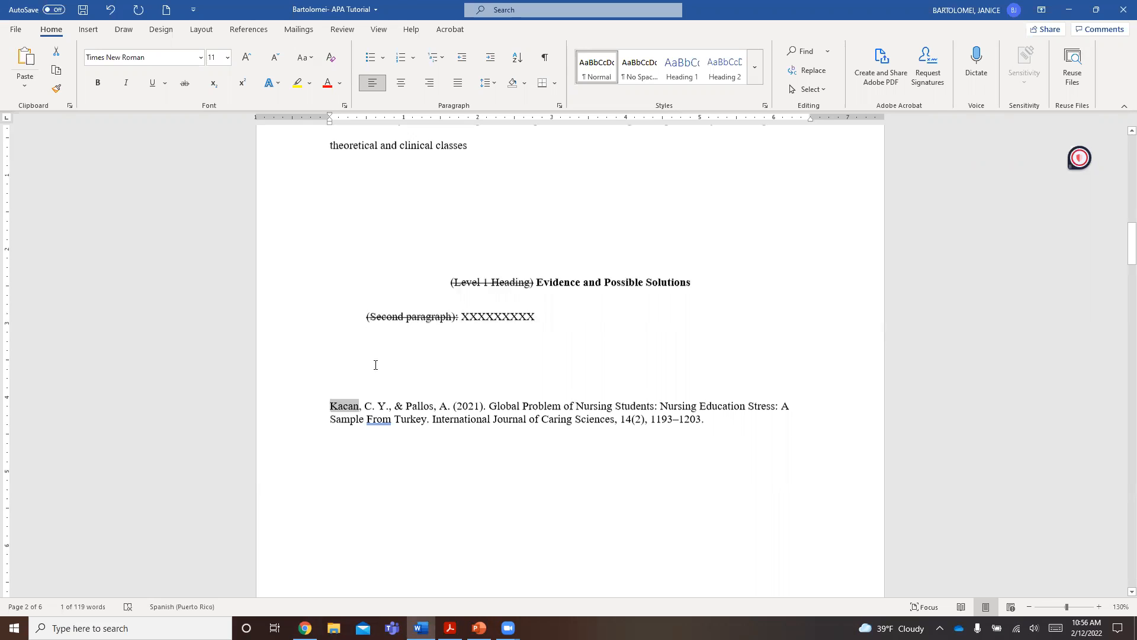
{"action": "scroll", "coordinate": [379, 355], "scroll_direction": "up", "scroll_amount": 3}
{"action": "left_click", "coordinate": [474, 275]}
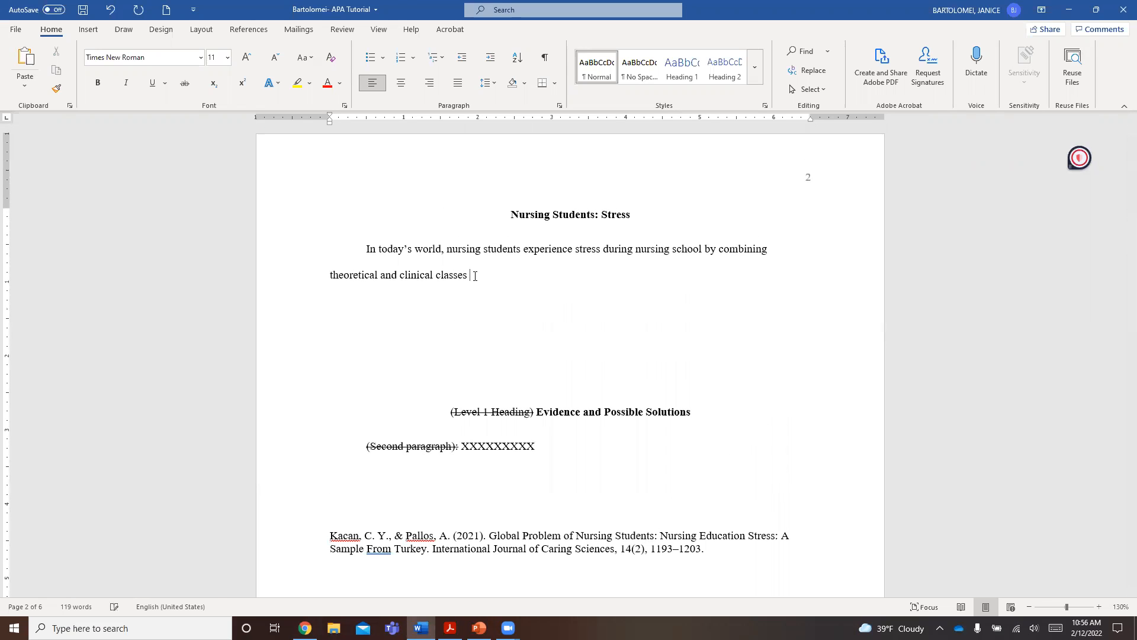
{"action": "key", "text": "ctrl+v"}
{"action": "double_click", "coordinate": [432, 535]}
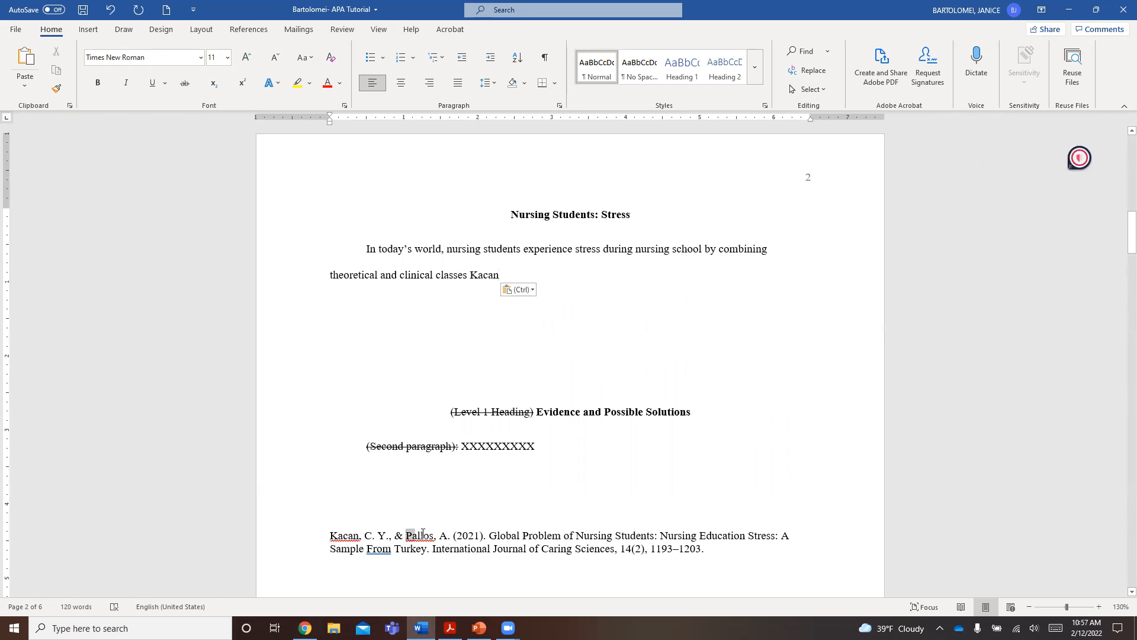
{"action": "key", "text": "ctrl+c"}
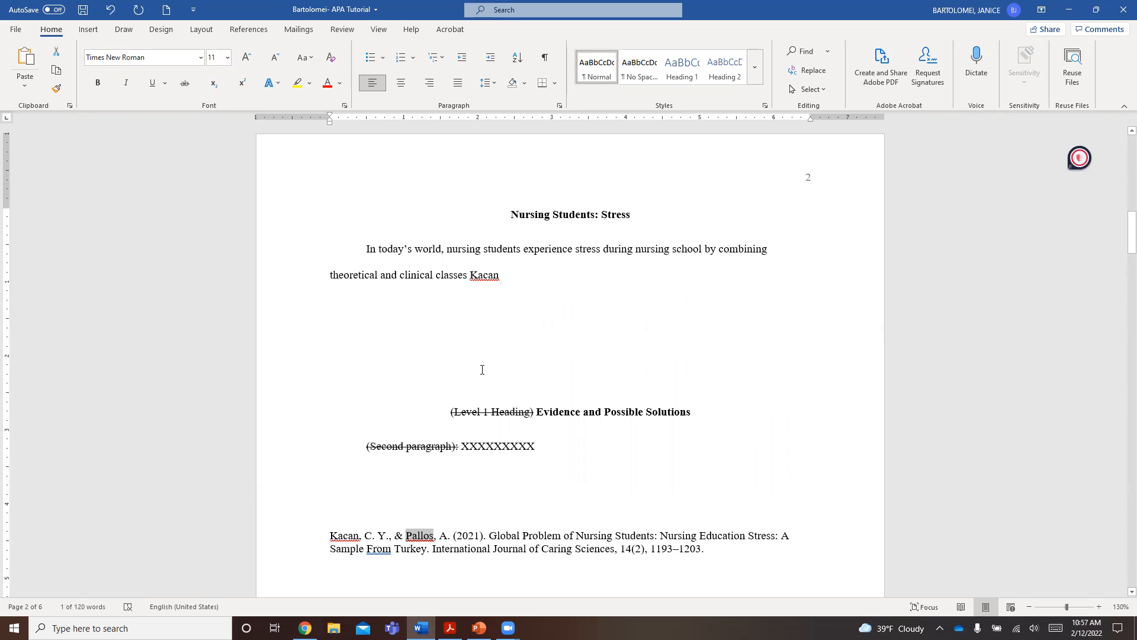
{"action": "left_click", "coordinate": [515, 275]}
{"action": "key", "text": "ctrl+v"}
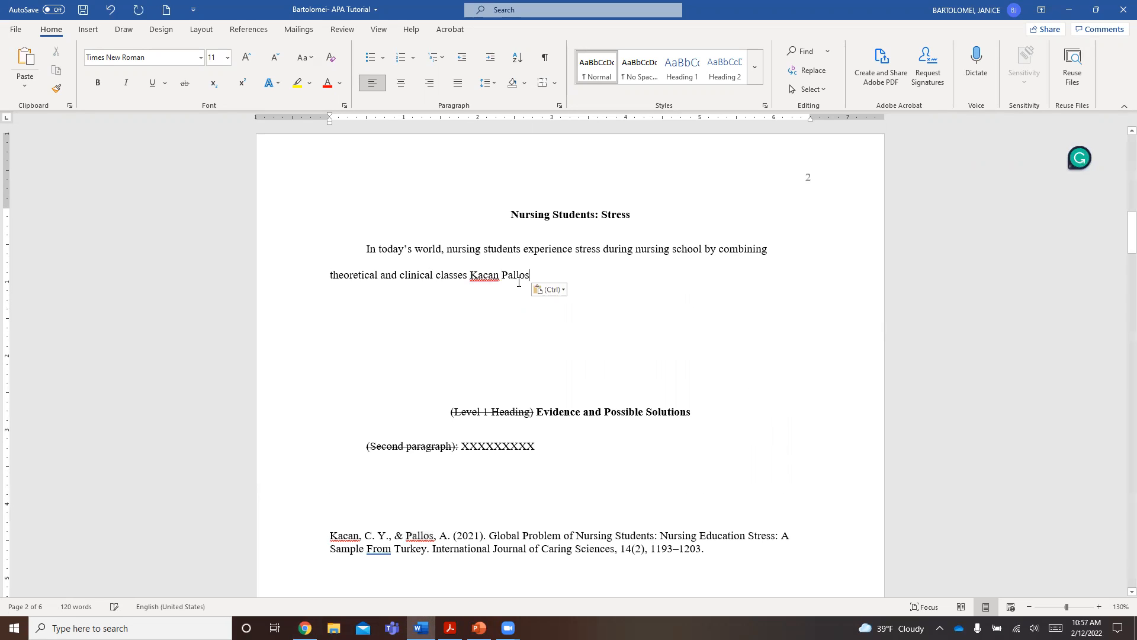
- Return to the article in the browser, hide the citation formats, enlarge the PDF to 150%, and check both authors' surnames
{"action": "mouse_move", "coordinate": [305, 627]}
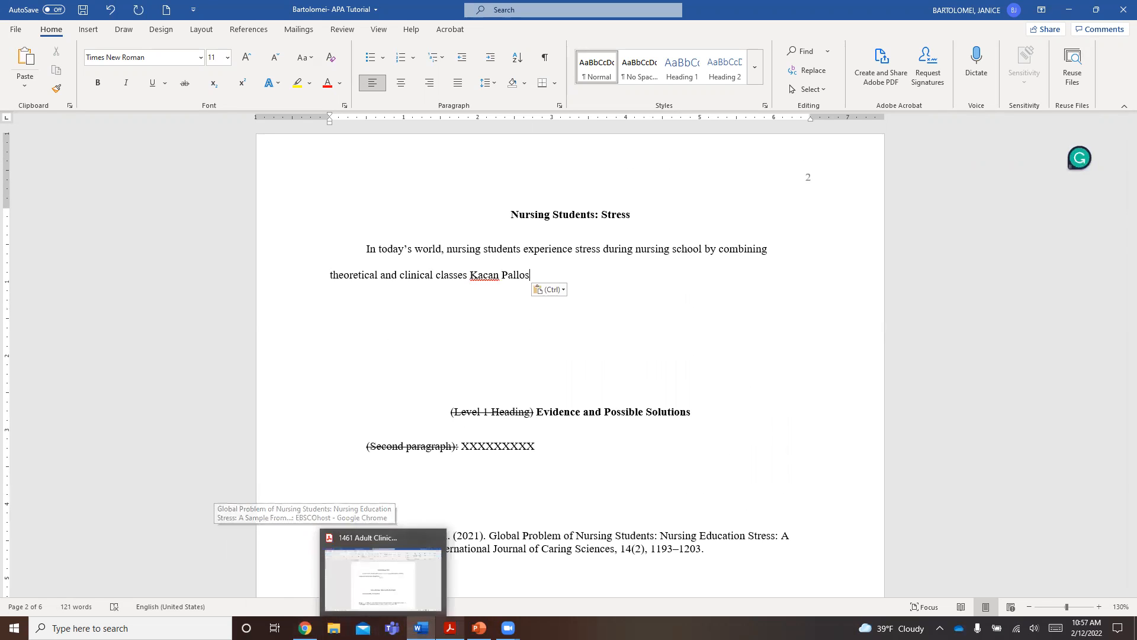
{"action": "left_click", "coordinate": [305, 578]}
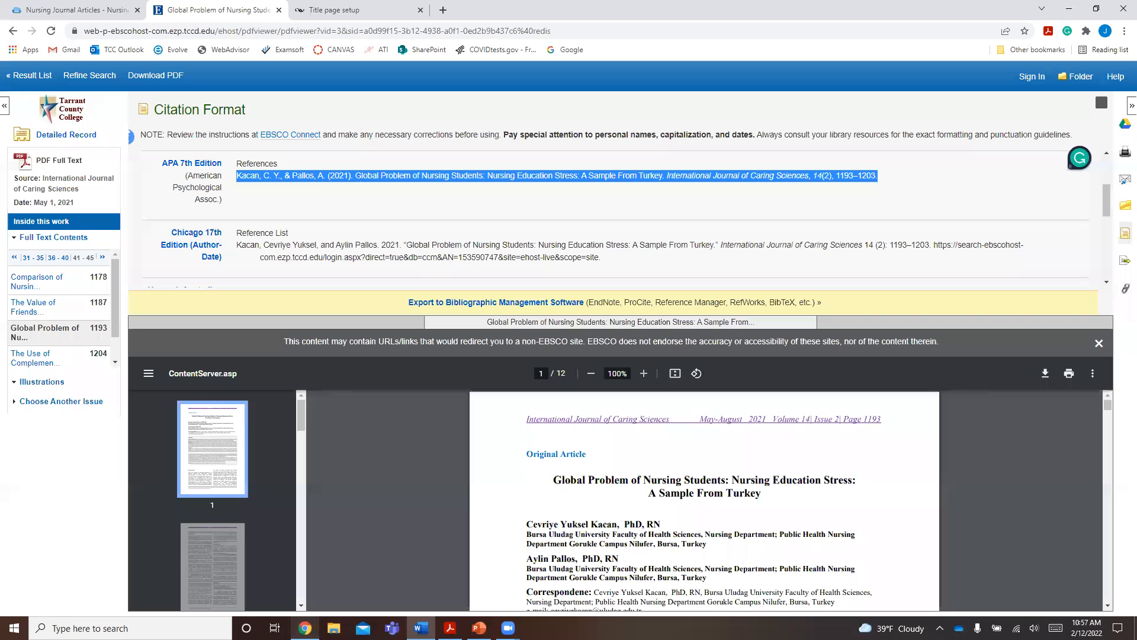
{"action": "left_click", "coordinate": [1099, 343]}
{"action": "scroll", "coordinate": [805, 532], "scroll_direction": "down", "scroll_amount": 3}
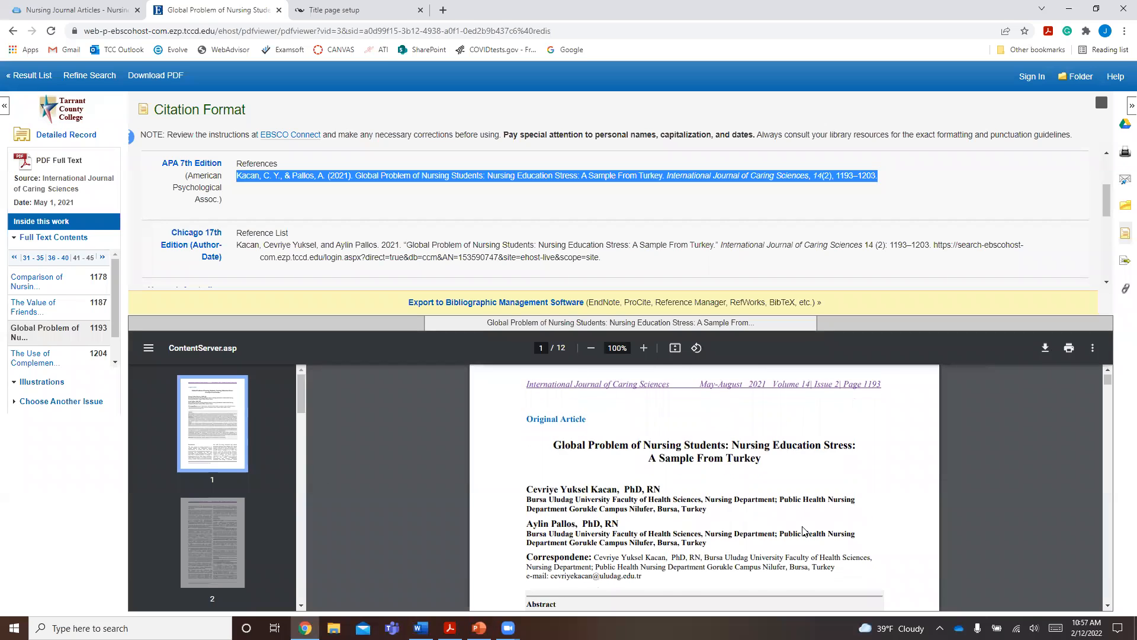
{"action": "scroll", "coordinate": [730, 394], "scroll_direction": "up", "scroll_amount": 3}
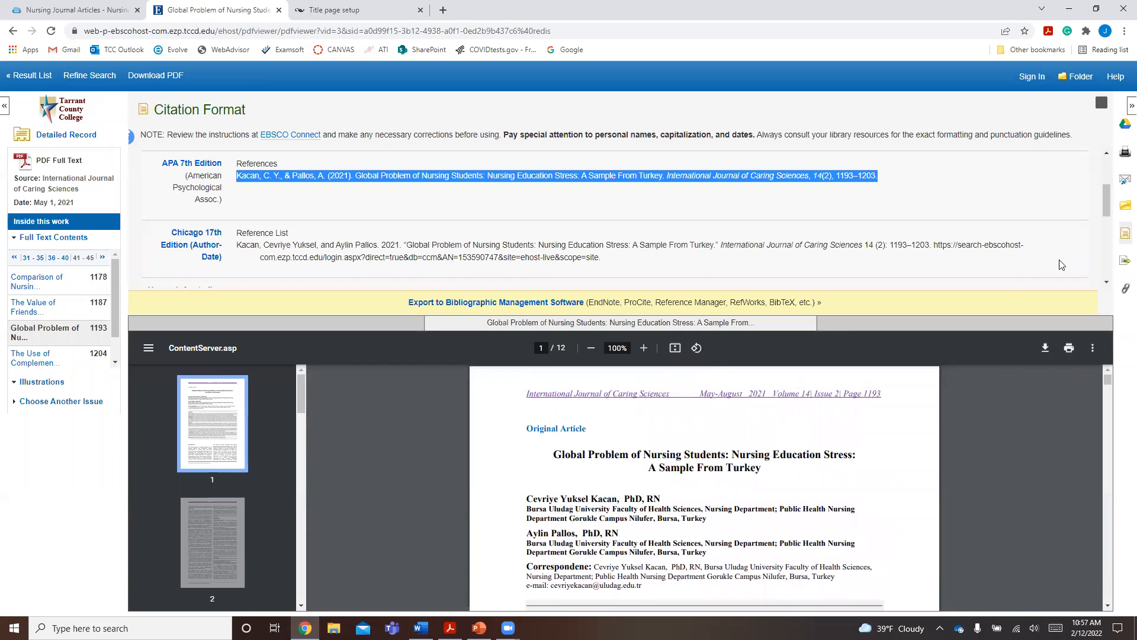
{"action": "left_click", "coordinate": [1125, 234]}
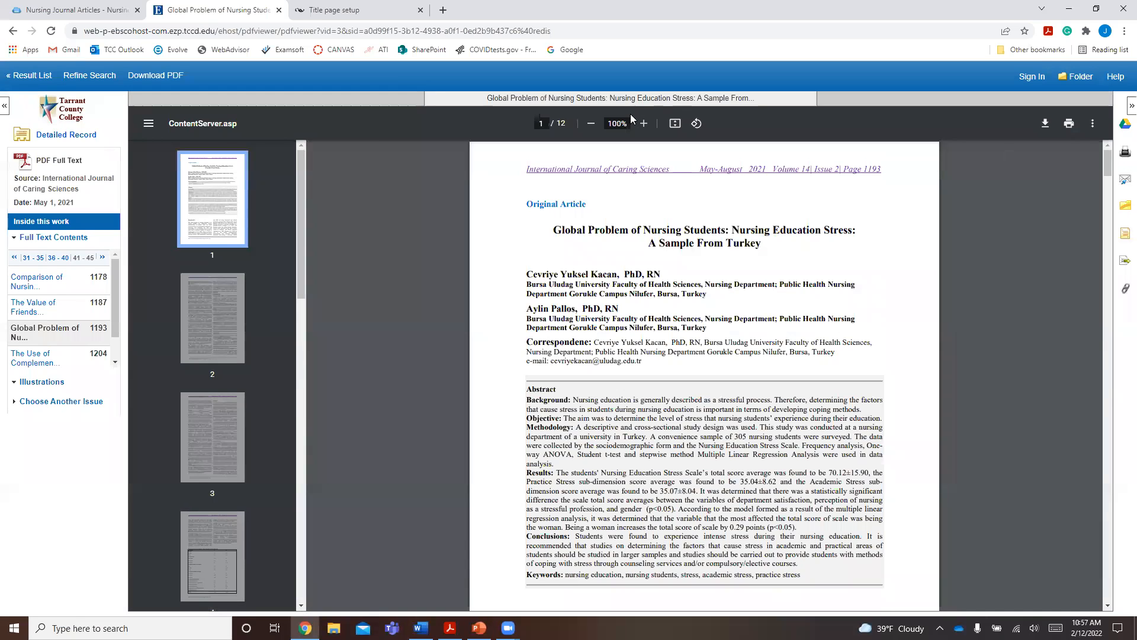
{"action": "left_click", "coordinate": [644, 123]}
{"action": "left_click", "coordinate": [643, 124]}
{"action": "left_click", "coordinate": [643, 123]}
{"action": "left_click_drag", "start_coordinate": [456, 343], "coordinate": [583, 347]}
{"action": "left_click", "coordinate": [563, 343]}
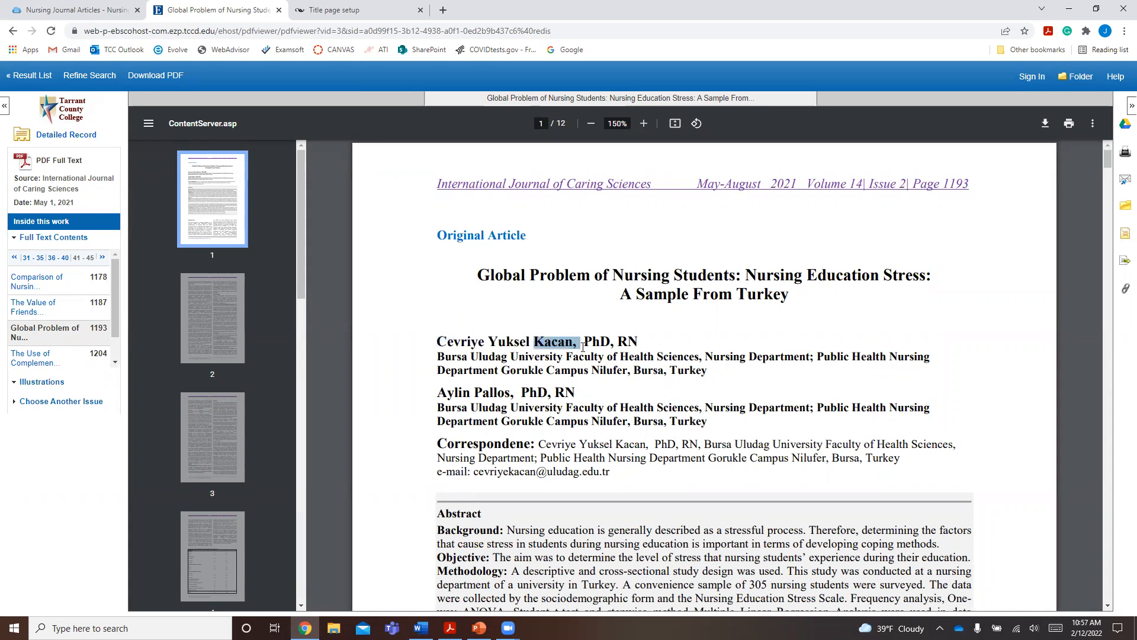
{"action": "left_click_drag", "start_coordinate": [476, 392], "coordinate": [509, 394]}
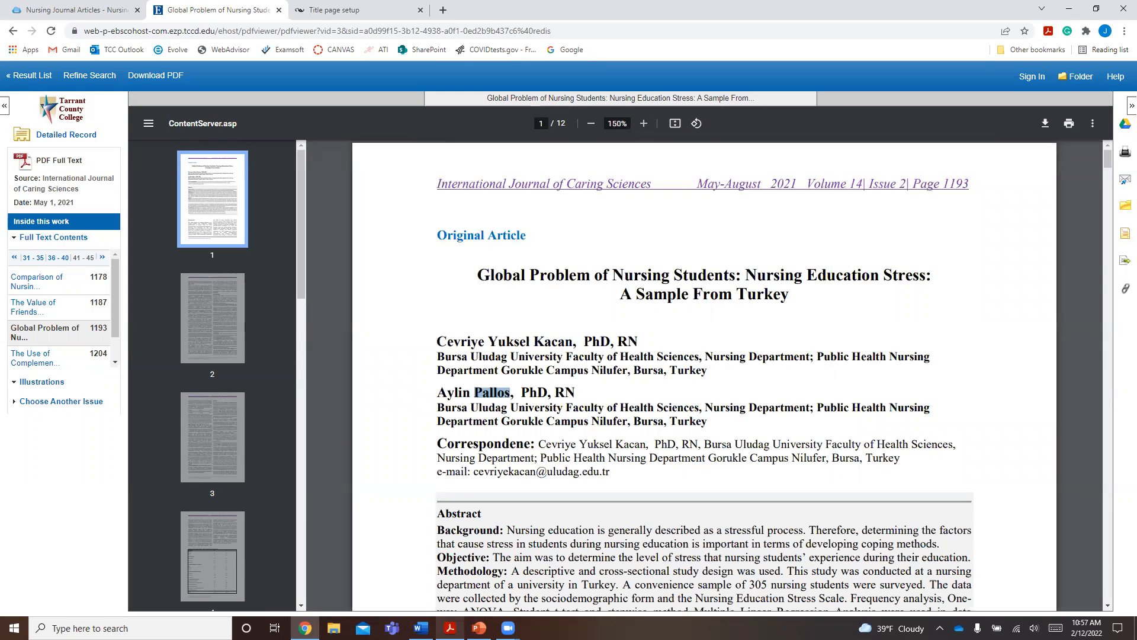
- Back in Word, put an opening parenthesis before the first author's surname and join the two surnames with "&"
{"action": "left_click", "coordinate": [421, 628]}
{"action": "key", "text": "ctrl+v"}
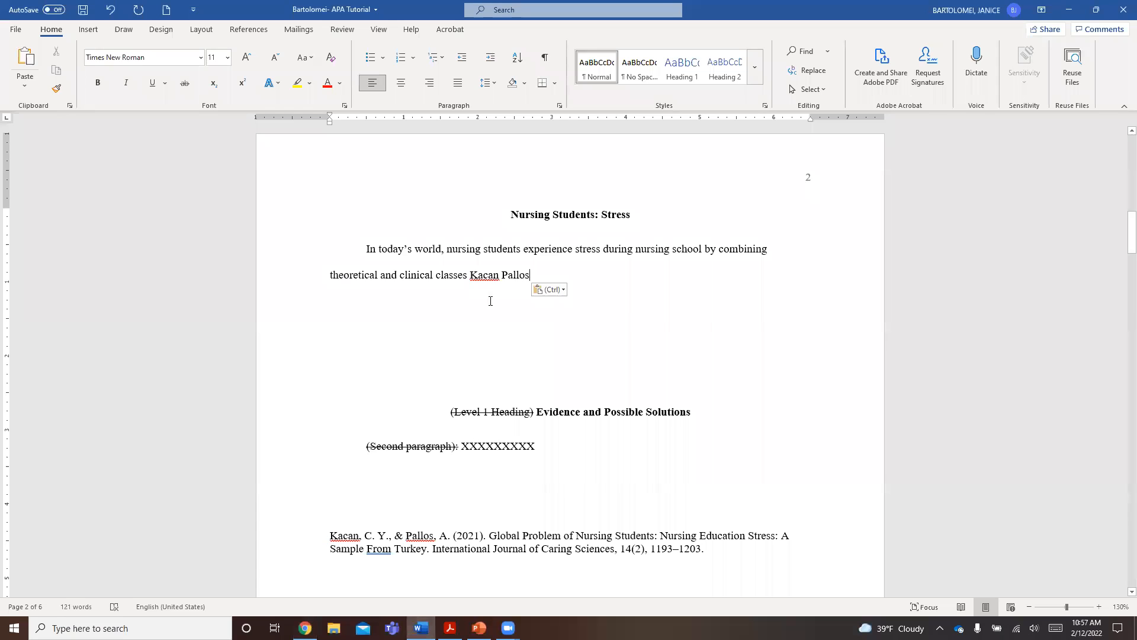
{"action": "left_click", "coordinate": [469, 274]}
{"action": "key", "text": "BackSpace"}
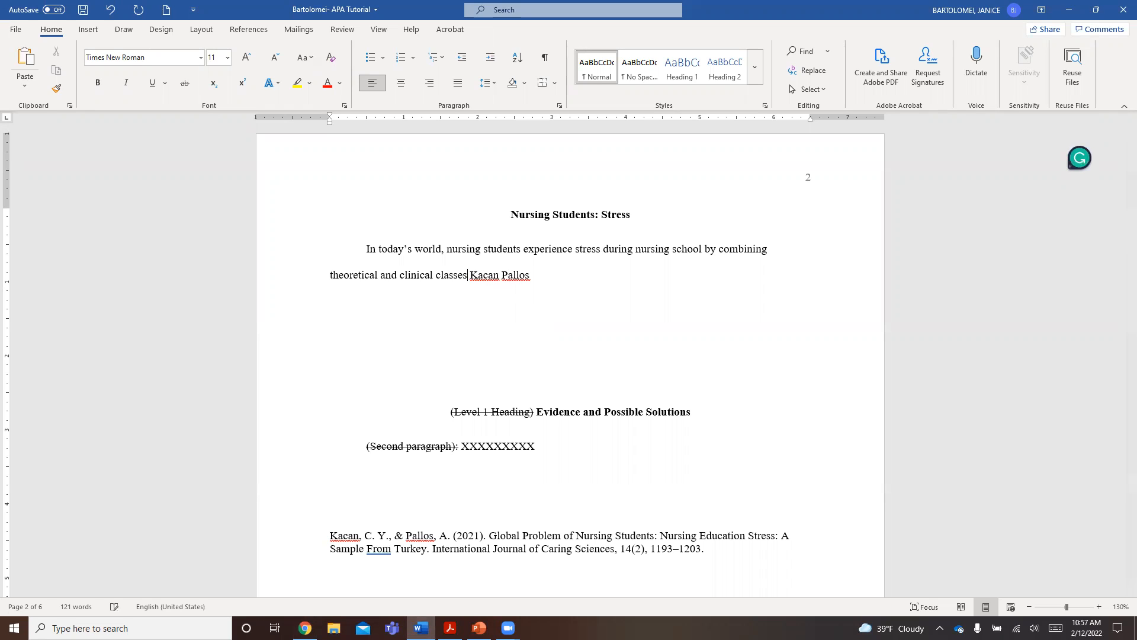
{"action": "left_click", "coordinate": [470, 277]}
{"action": "key", "text": "BackSpace"}
{"action": "type", "text": "("}
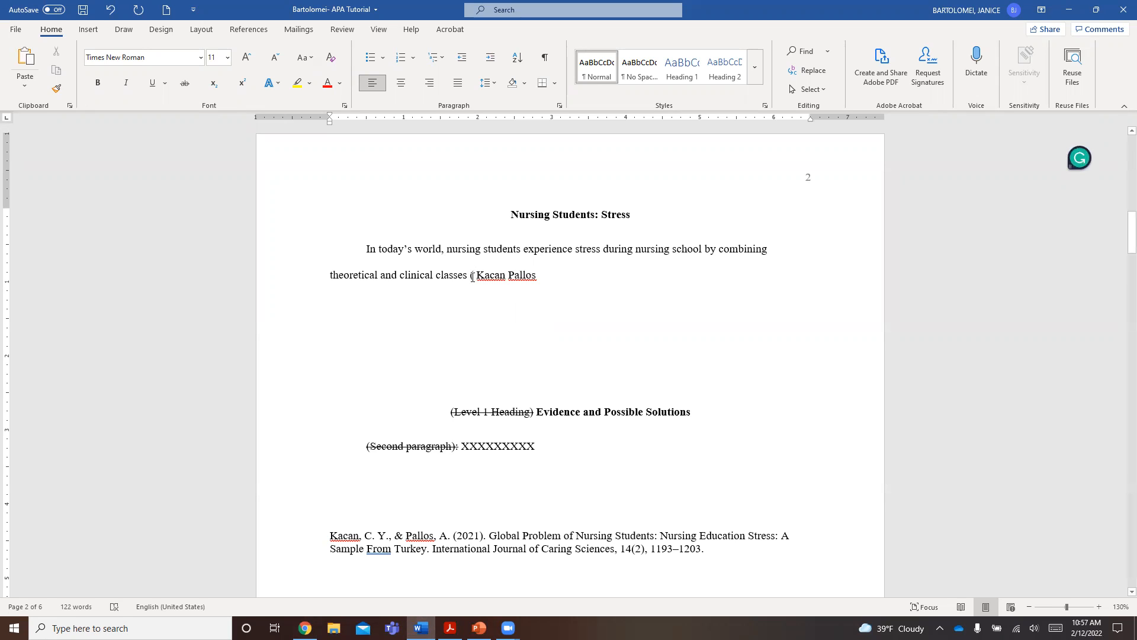
{"action": "left_click", "coordinate": [503, 276]}
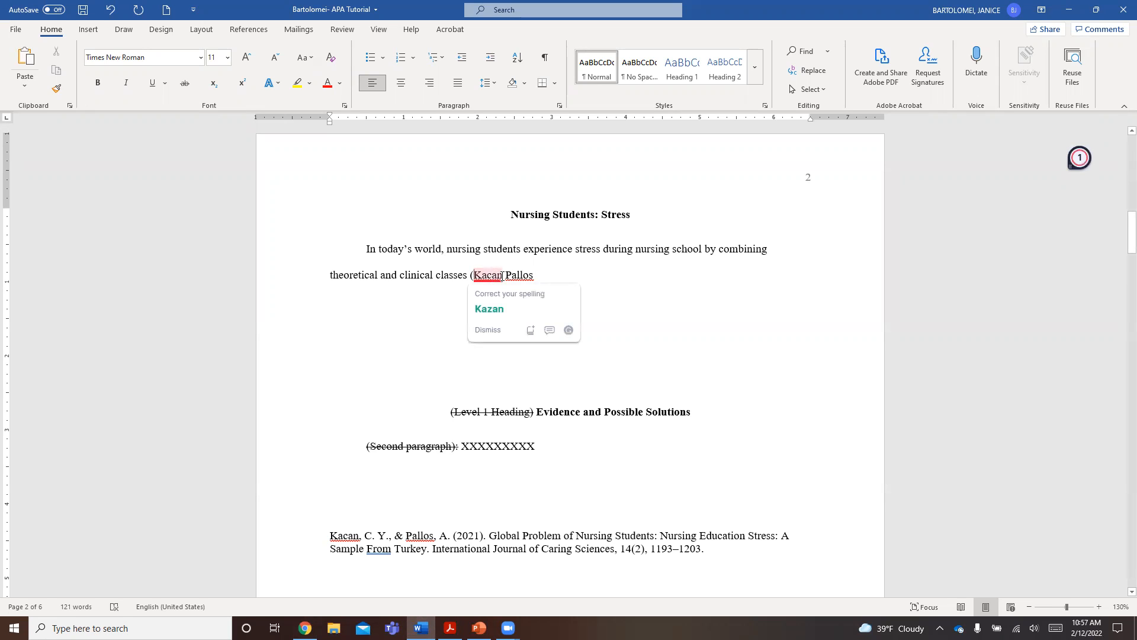
{"action": "type", "text": "&"}
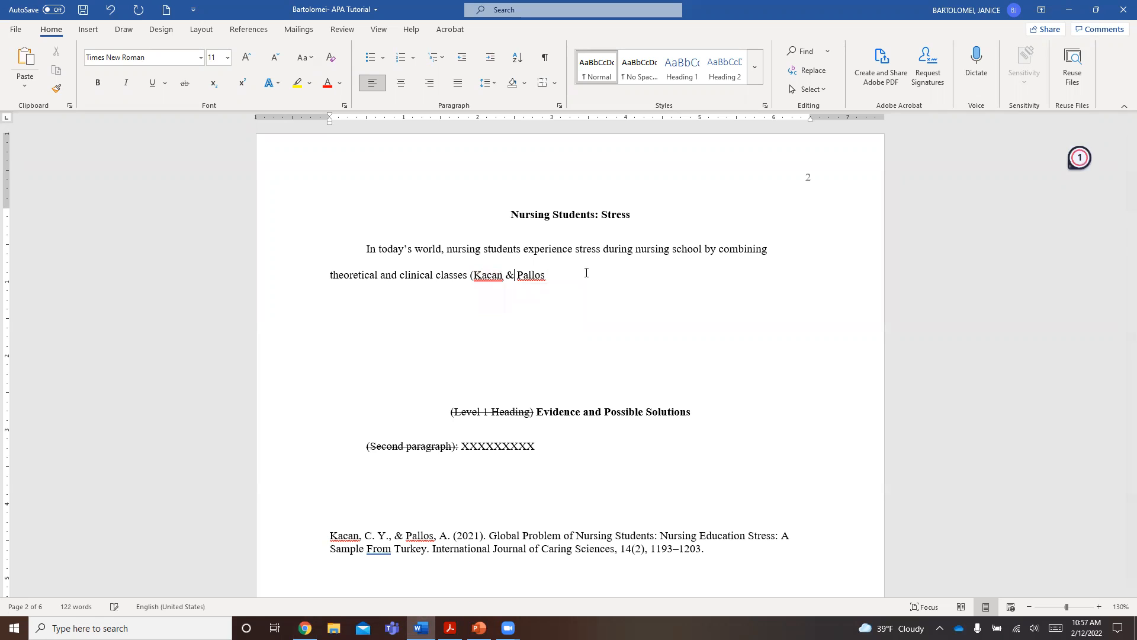
{"action": "key", "text": "Delete"}
{"action": "type", "text": "Pallos"}
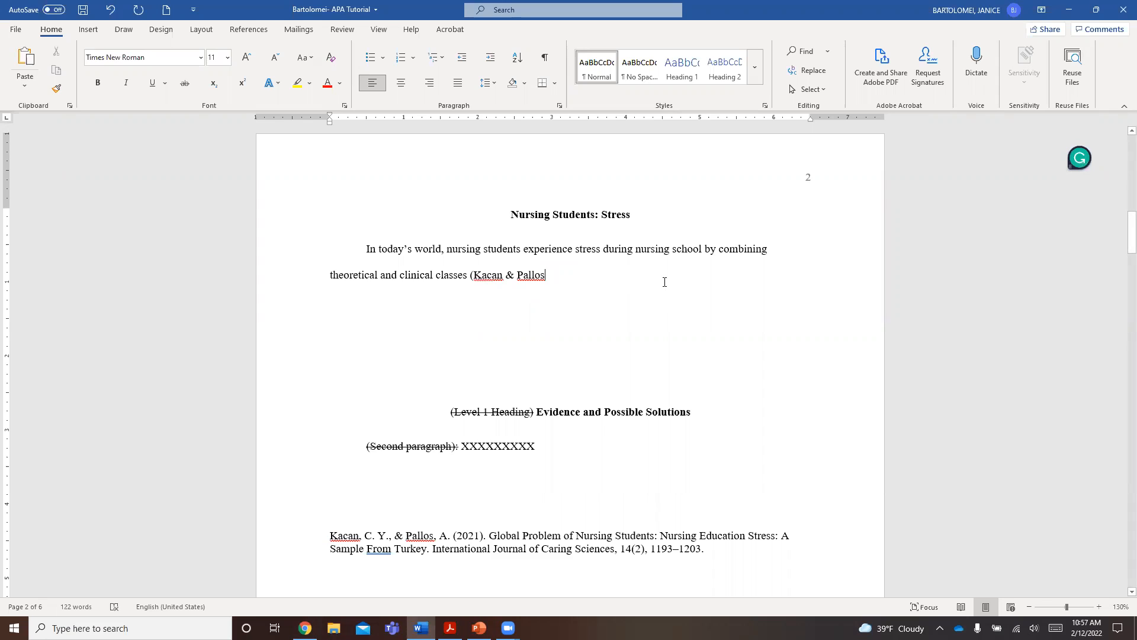
{"action": "type", "text": ","}
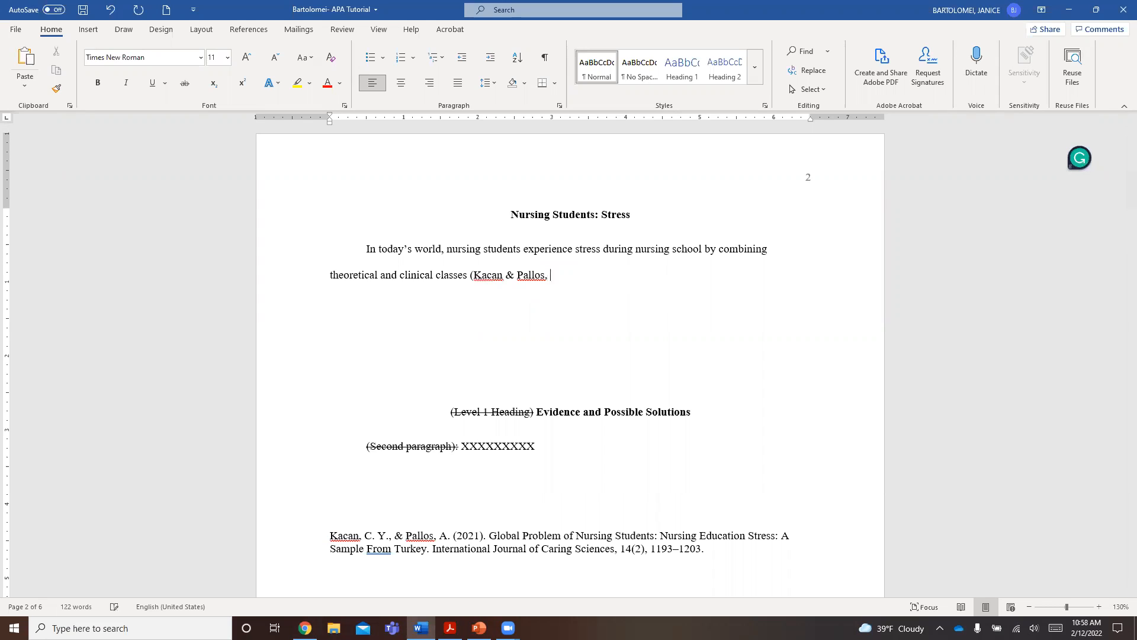
{"action": "type", "text": " 2021)"}
- Complete the in-text citation with a comma, the year 2021, a closing parenthesis and a period
{"action": "double_click", "coordinate": [469, 535]}
{"action": "left_click", "coordinate": [584, 276]}
{"action": "type", "text": "."}
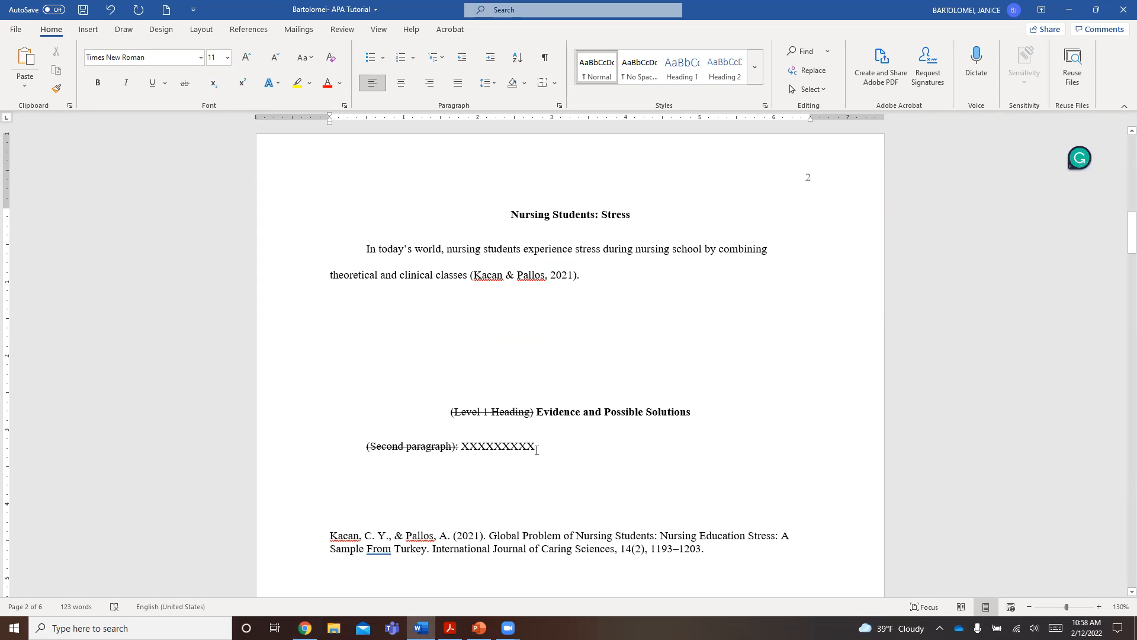
- Move the full citation from page 2 to the blank line below the existing entry on the References page
{"action": "left_click_drag", "start_coordinate": [339, 529], "coordinate": [712, 554]}
{"action": "key", "text": "ctrl+x"}
{"action": "scroll", "coordinate": [469, 382], "scroll_direction": "down", "scroll_amount": 10}
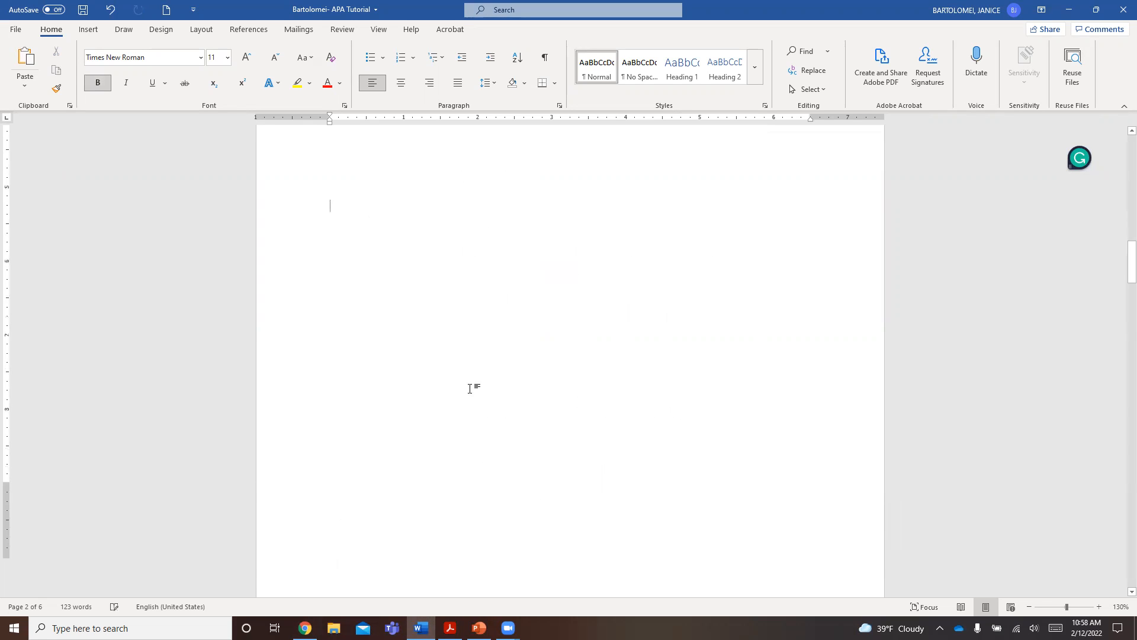
{"action": "left_click", "coordinate": [376, 391]}
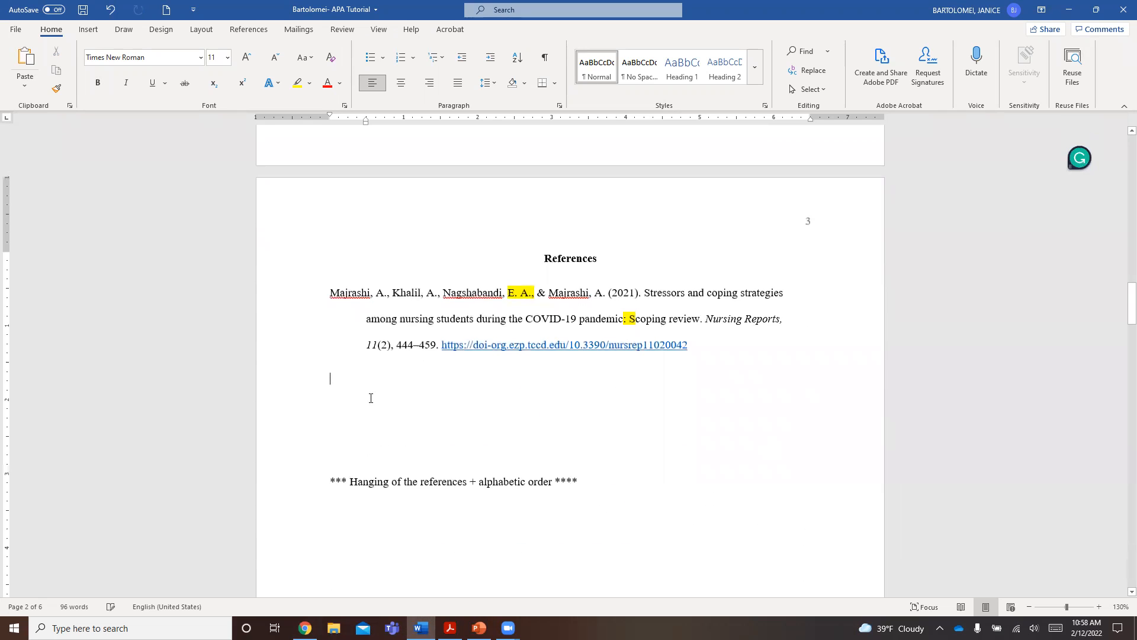
{"action": "key", "text": "ctrl+v"}
- After the in-text citation in the introduction, add "Nursing students suffer from stress due to the heavy load of their classese and"
{"action": "scroll", "coordinate": [586, 332], "scroll_direction": "up", "scroll_amount": 12}
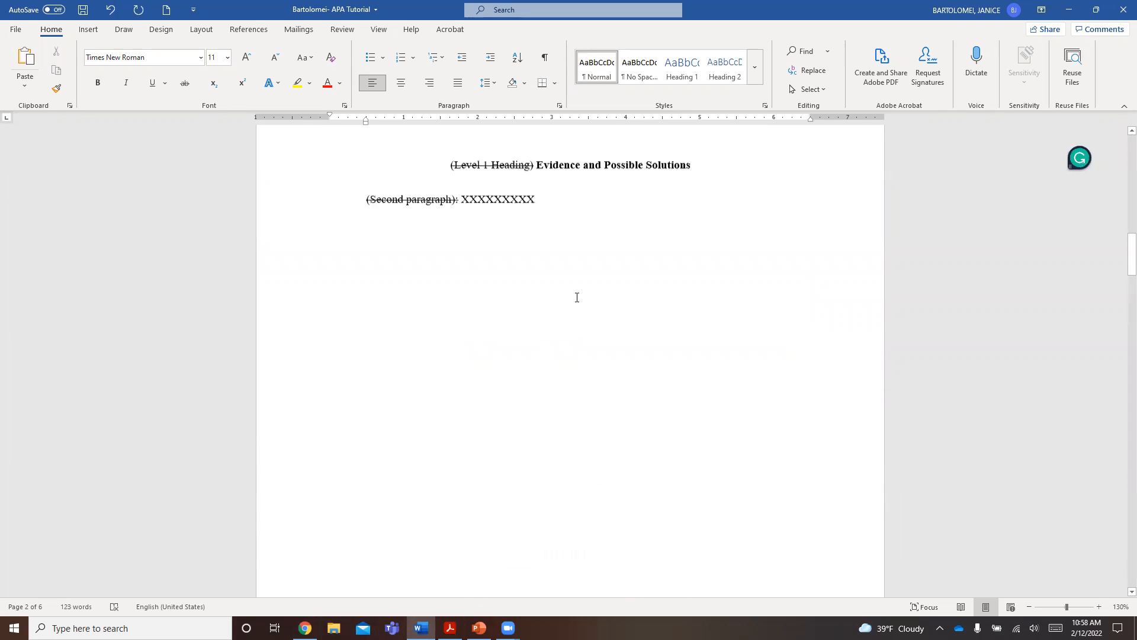
{"action": "left_click", "coordinate": [507, 348]}
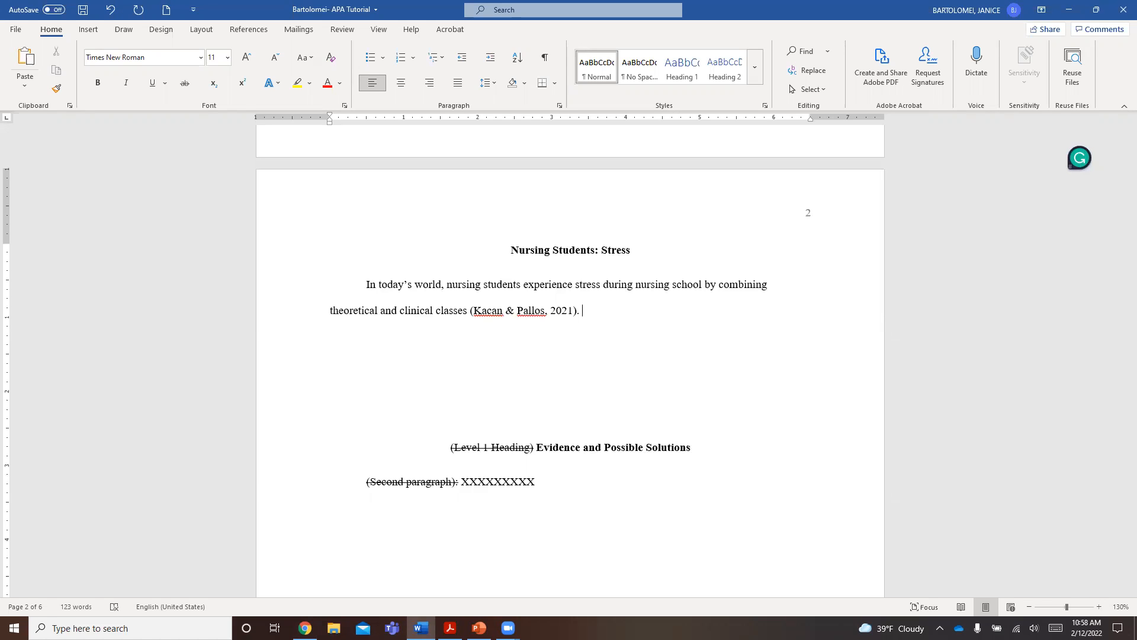
{"action": "type", "text": "Nursing students"}
{"action": "type", "text": "suffer from "}
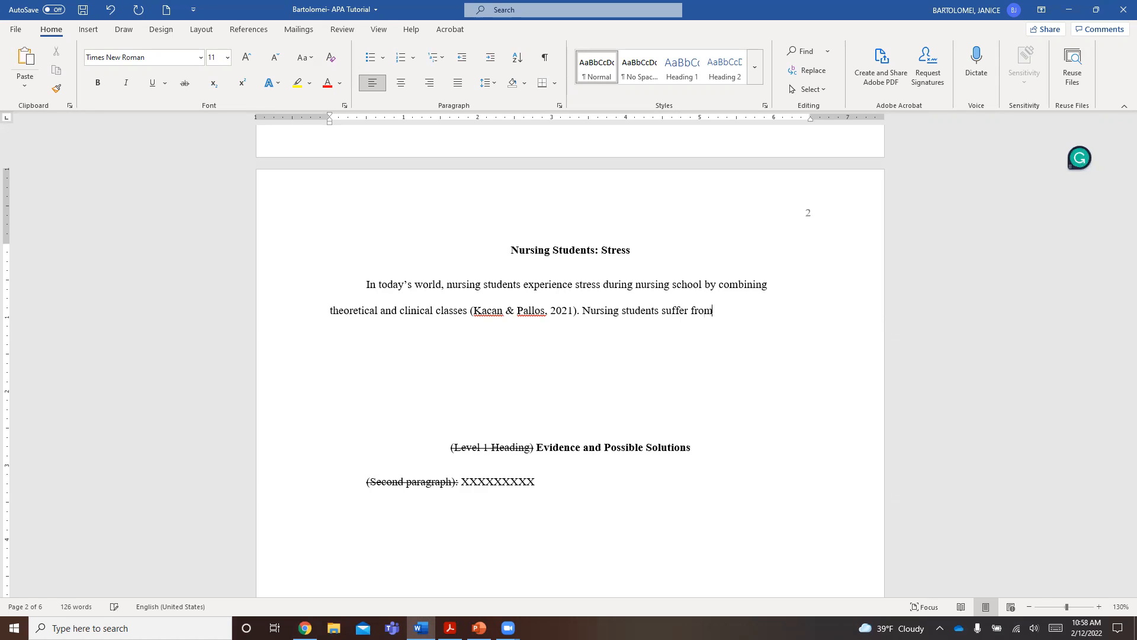
{"action": "type", "text": "stress due to the wor"}
{"action": "key", "text": "BackSpace"}
{"action": "key", "text": "BackSpace"}
{"action": "key", "text": "BackSpace"}
{"action": "type", "text": "heavy "}
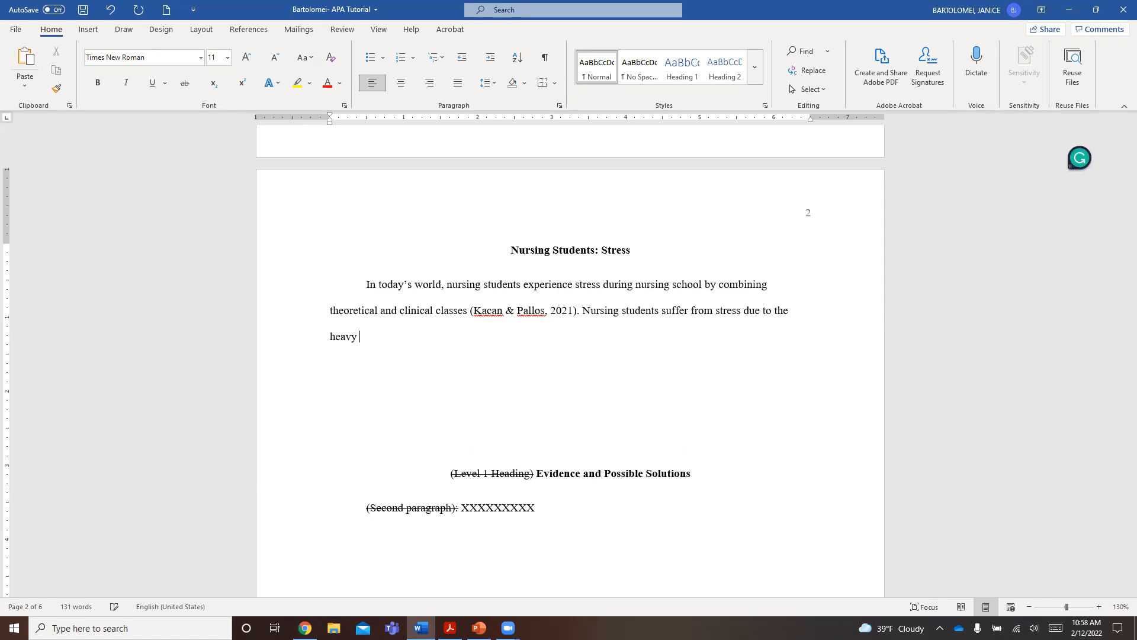
{"action": "type", "text": "load of their classese and"}
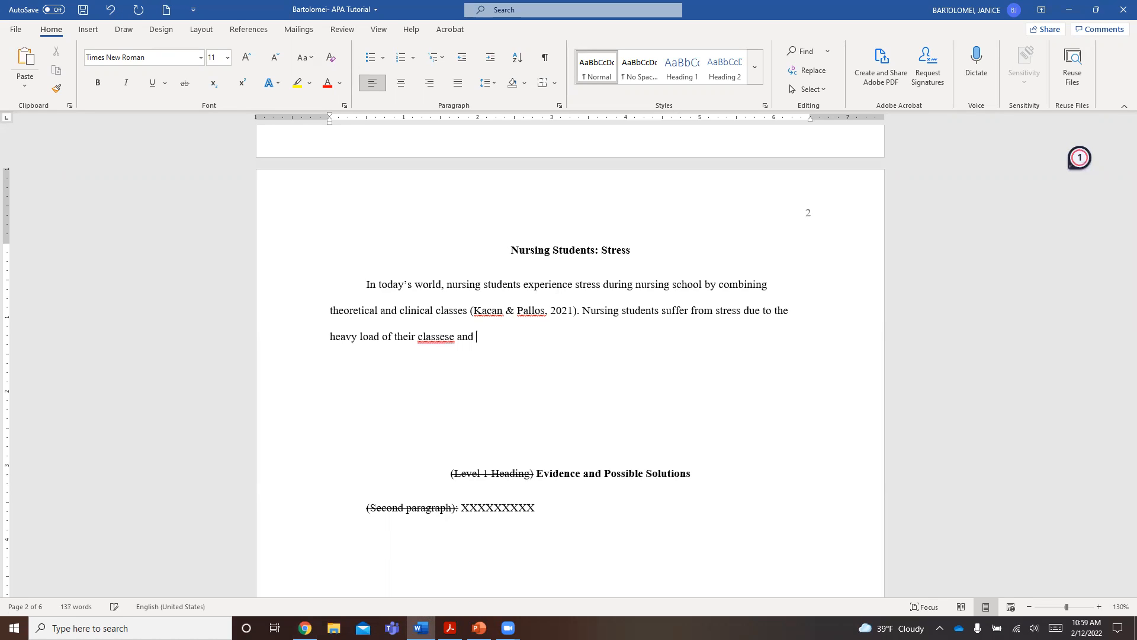
- Continue the sentence with "this emotional stress can potentially affect them in the profession"
{"action": "type", "text": "this emotional stess can potential"}
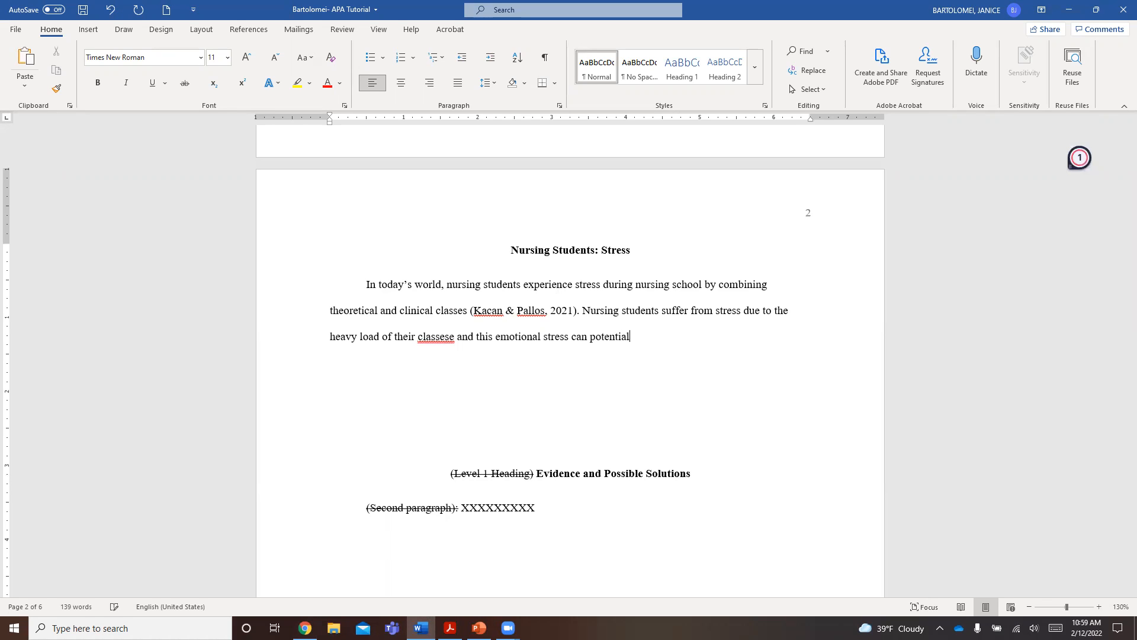
{"action": "type", "text": "ly affect them in the prof"}
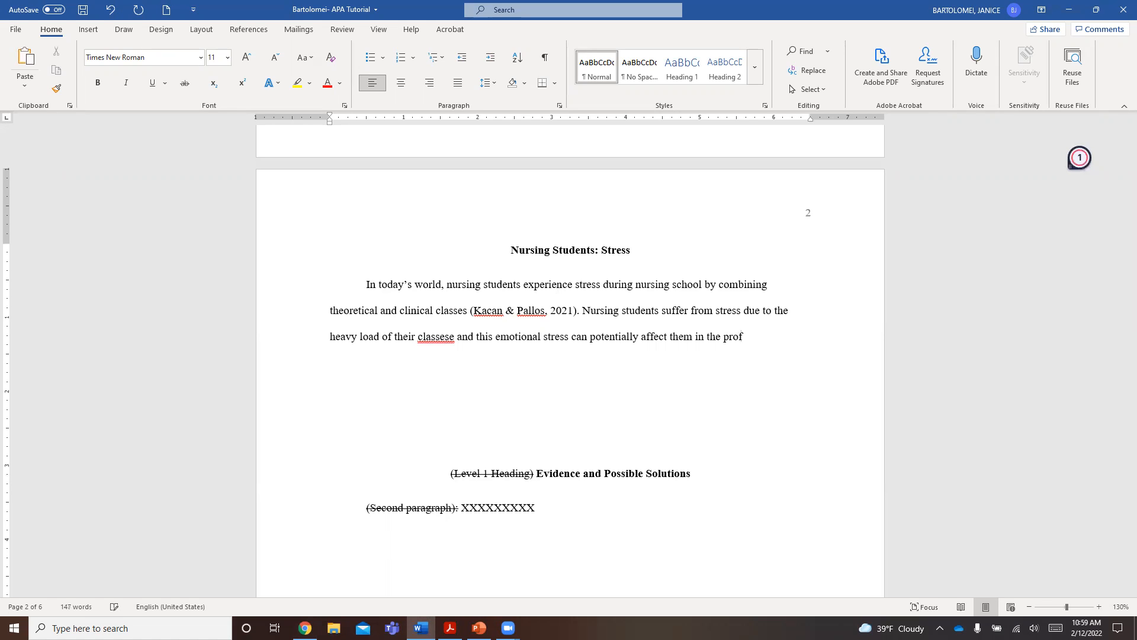
{"action": "type", "text": "ession"}
- Correct the misspelled word "classese" to "classes" in the introduction using the spelling suggestion
{"action": "left_click", "coordinate": [432, 338]}
{"action": "right_click", "coordinate": [439, 340]}
{"action": "mouse_move", "coordinate": [442, 351]}
{"action": "left_click", "coordinate": [488, 353]}
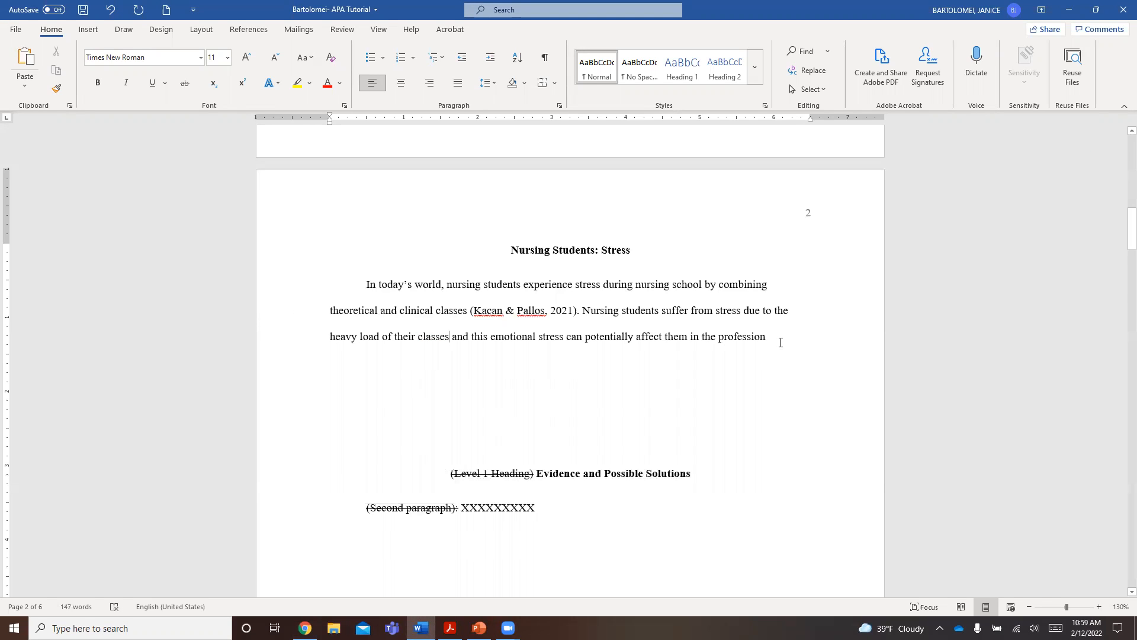
- Copy the in-text citation after "clinical classes" and paste it after "profession" at the end of the introduction's second sentence
{"action": "left_click_drag", "start_coordinate": [583, 312], "coordinate": [471, 311]}
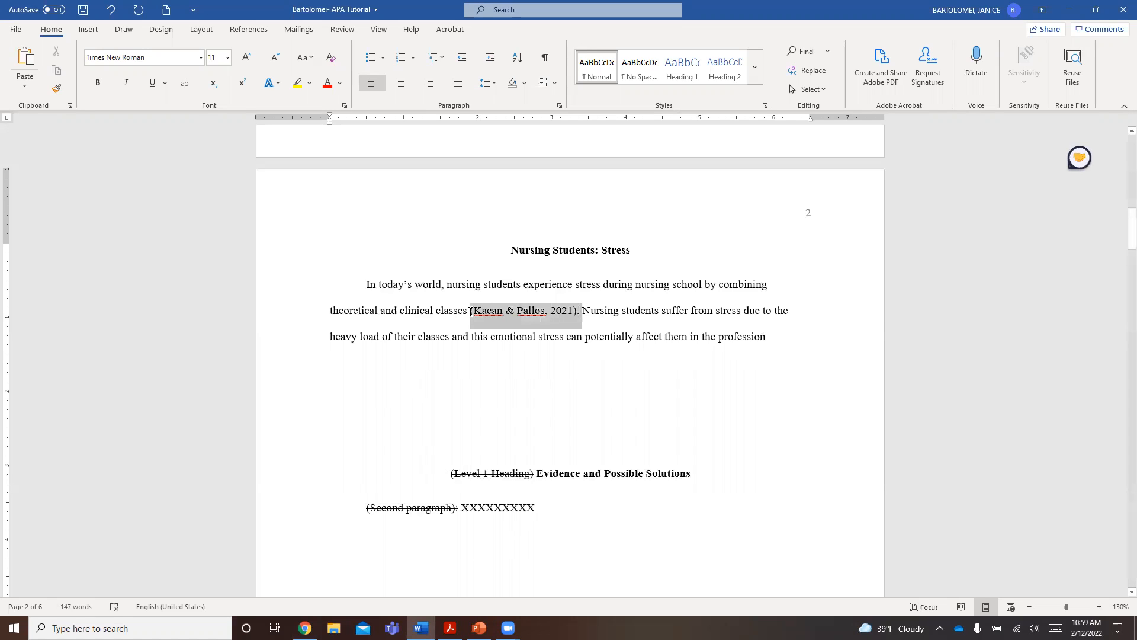
{"action": "left_click", "coordinate": [770, 336]}
{"action": "key", "text": "ctrl+v"}
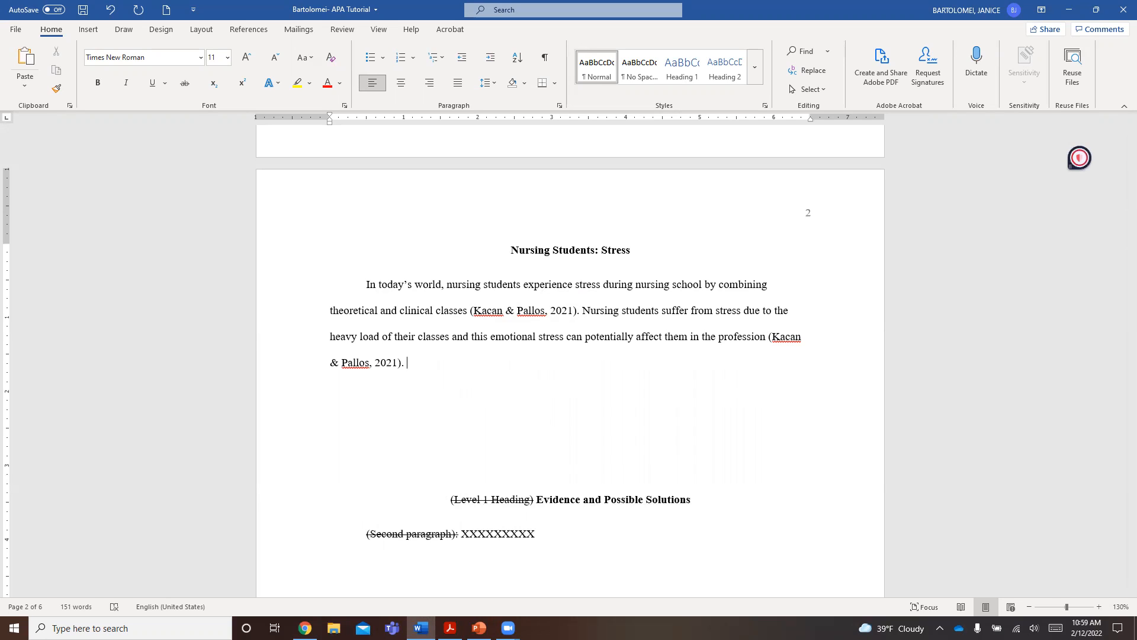
- After the second in-text citation, start a purpose sentence reading "This paper will explore the effect of stress in nursing students and how"
{"action": "type", "text": "This paper will explore the"}
{"action": "type", "text": "effect of th"}
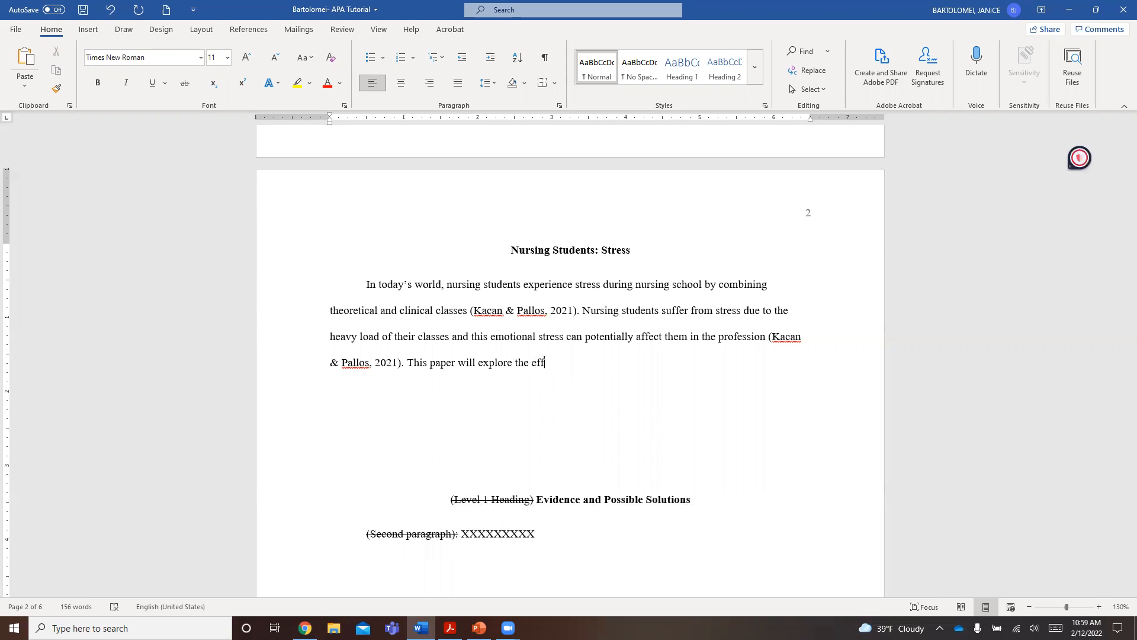
{"action": "key", "text": "BackSpace"}
{"action": "key", "text": "BackSpace"}
{"action": "type", "text": "str"}
{"action": "key", "text": "BackSpace"}
{"action": "type", "text": "ress in nursing t"}
{"action": "type", "text": "tudents and how "}
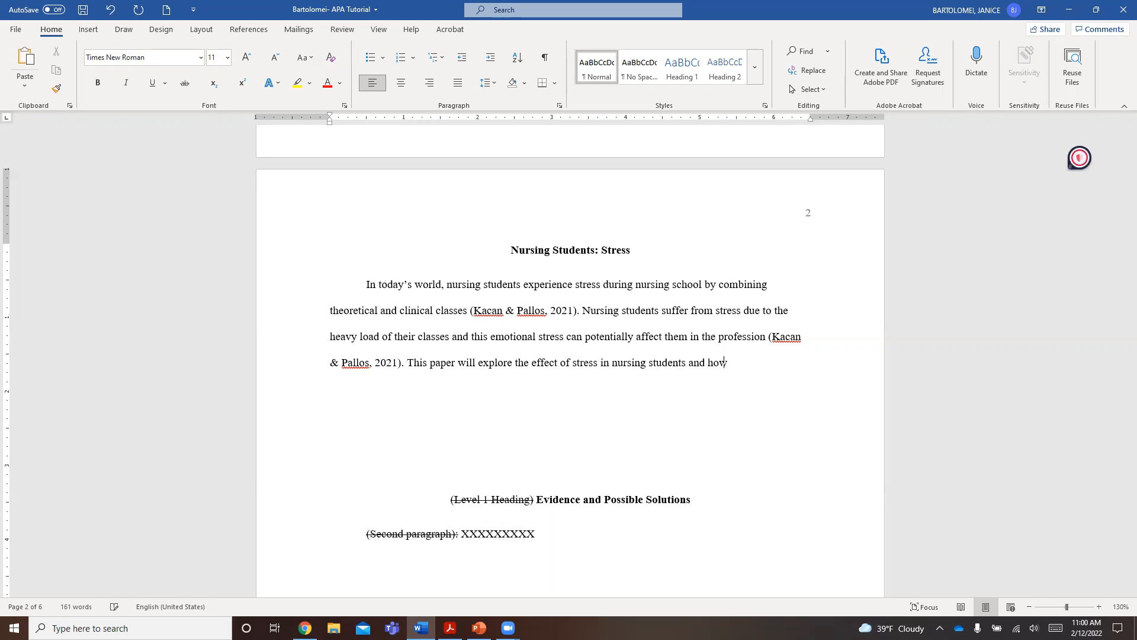
{"action": "type", "text": "can"}
- Replace "how" at the end of the purpose sentence with "tools to overcome it."
{"action": "key", "text": "BackSpace"}
{"action": "key", "text": "BackSpace"}
{"action": "key", "text": "BackSpace"}
{"action": "key", "text": "BackSpace"}
{"action": "key", "text": "BackSpace"}
{"action": "key", "text": "BackSpace"}
{"action": "key", "text": "BackSpace"}
{"action": "key", "text": "BackSpace"}
{"action": "key", "text": "BackSpace"}
{"action": "type", "text": "tools to overcome it."}
{"action": "left_click", "coordinate": [716, 373]}
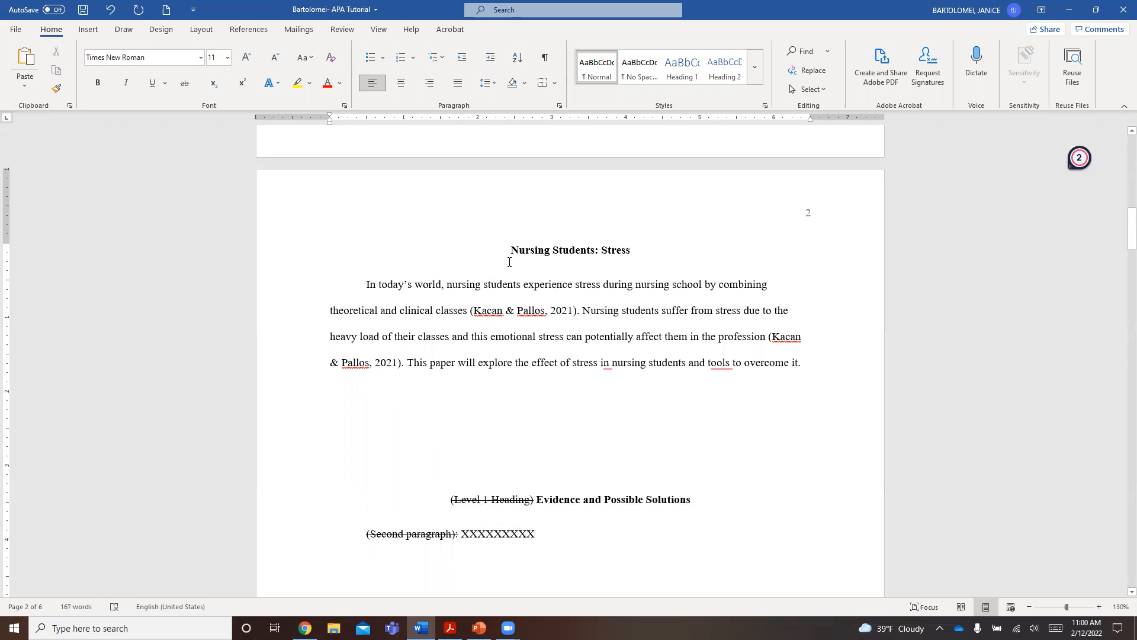
- Delete the blank lines between the introduction paragraph and the "Evidence and Possible Solutions" heading
{"action": "left_click", "coordinate": [810, 368]}
{"action": "key", "text": "Delete"}
{"action": "key", "text": "Delete"}
{"action": "key", "text": "Delete"}
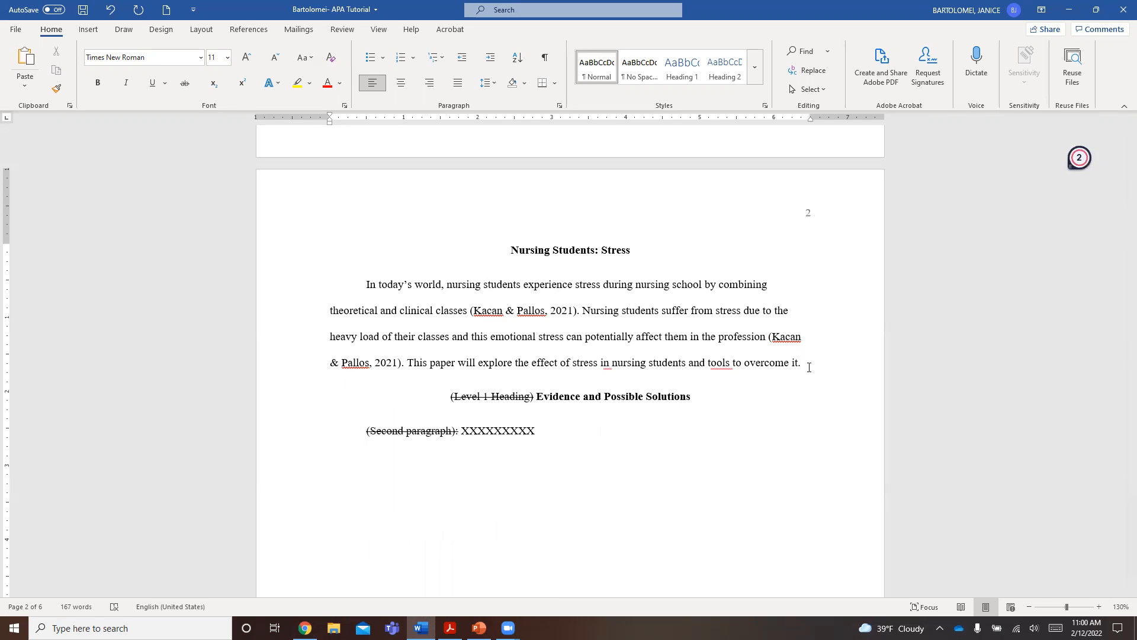
- Check the paragraph requirements in the Cultural Competence Written Assignment Guidelines PDF in Acrobat, then return to the paper in Word
{"action": "left_click", "coordinate": [451, 628]}
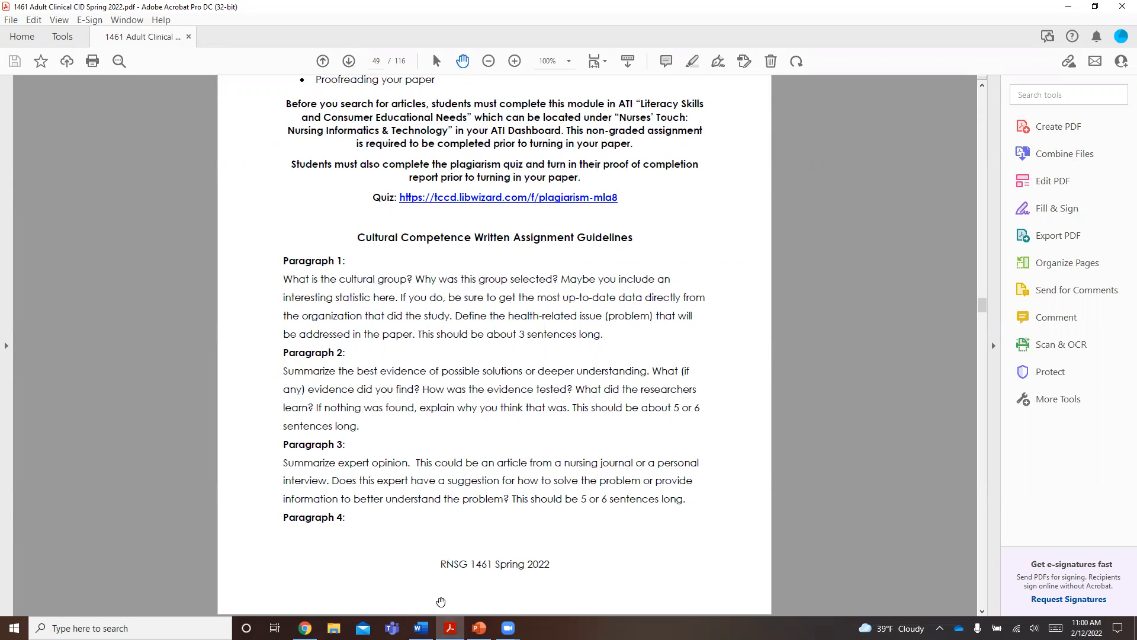
{"action": "mouse_move", "coordinate": [451, 627]}
{"action": "left_click", "coordinate": [421, 628]}
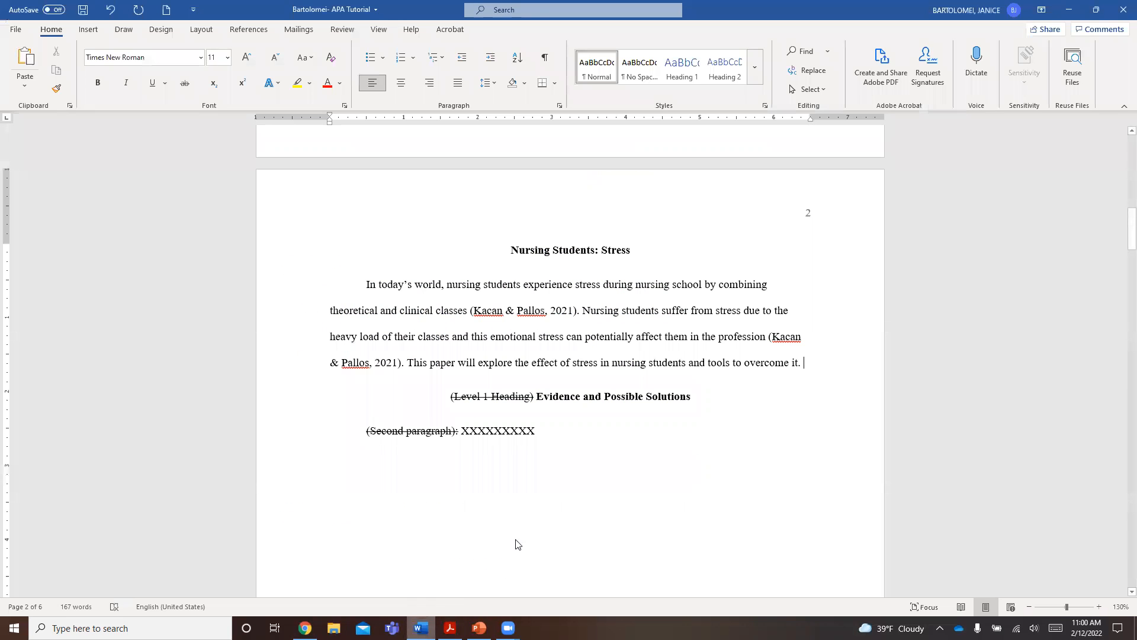
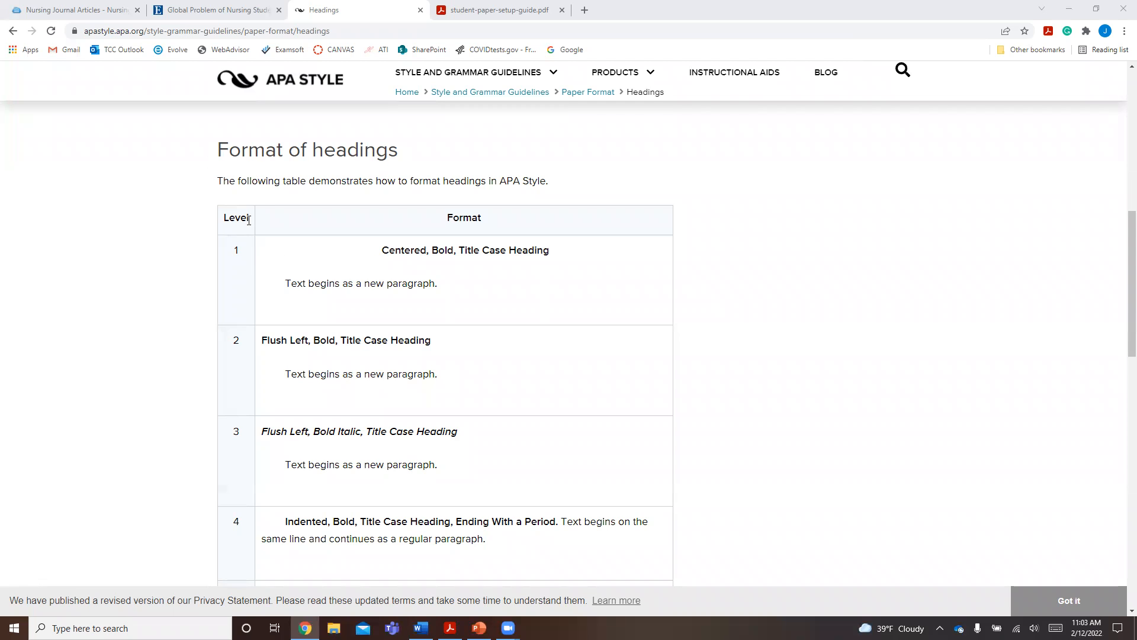
- Examine the level 1 heading format in the APA Style headings table, then return to the paper in Word
{"action": "scroll", "coordinate": [248, 221], "scroll_direction": "down", "scroll_amount": 1}
{"action": "scroll", "coordinate": [248, 220], "scroll_direction": "down", "scroll_amount": 1}
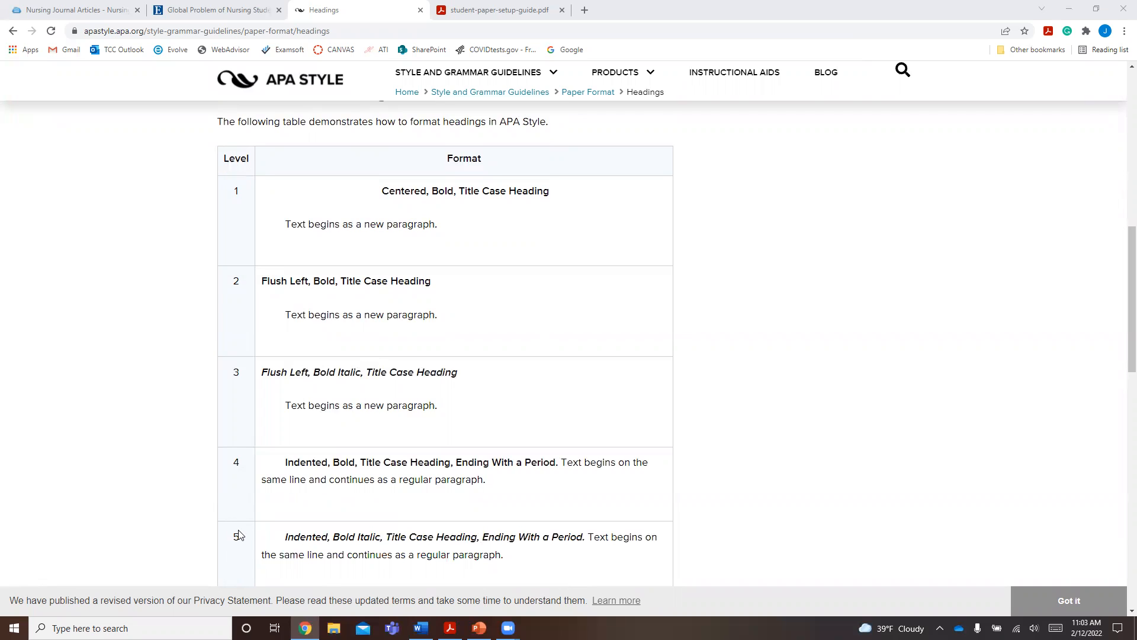
{"action": "left_click_drag", "start_coordinate": [224, 158], "coordinate": [248, 196]}
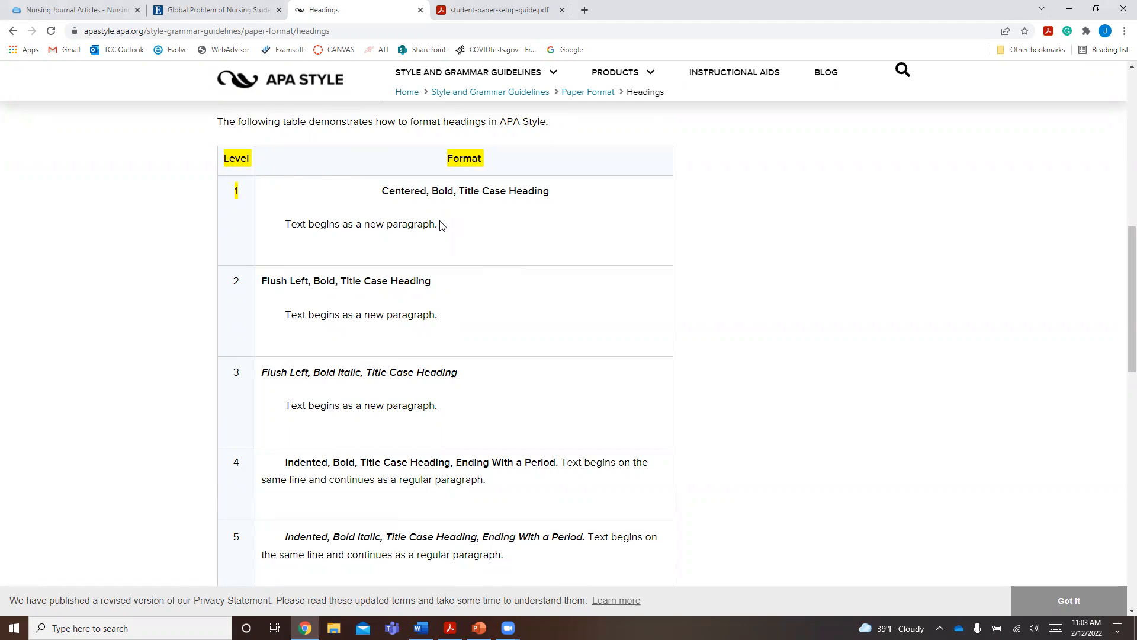
{"action": "left_click", "coordinate": [286, 186]}
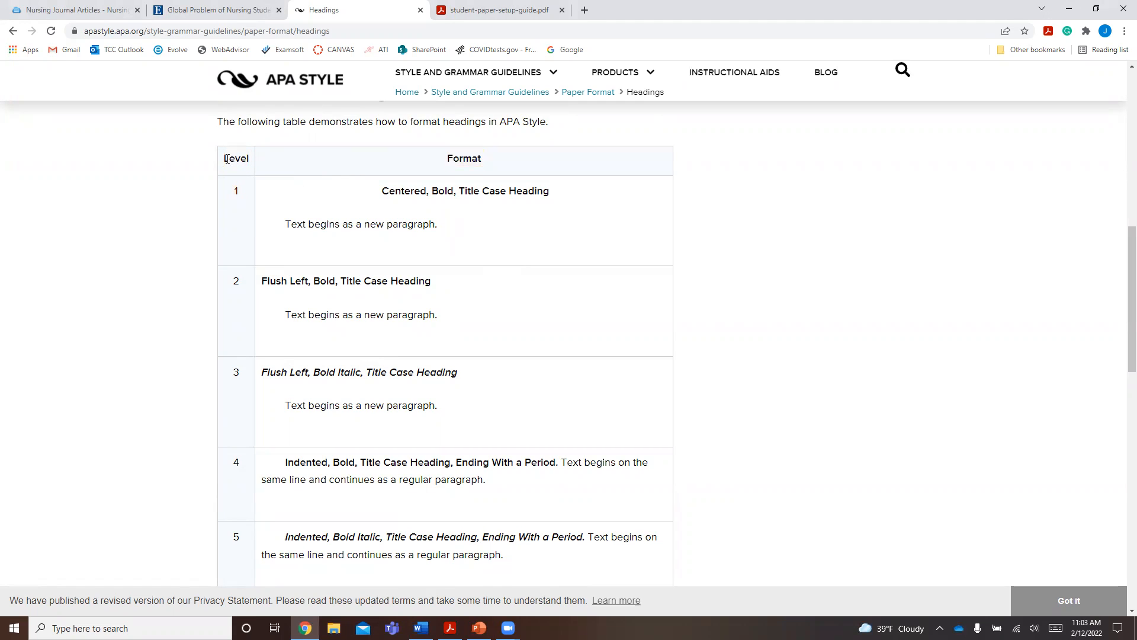
{"action": "left_click_drag", "start_coordinate": [224, 158], "coordinate": [244, 193]}
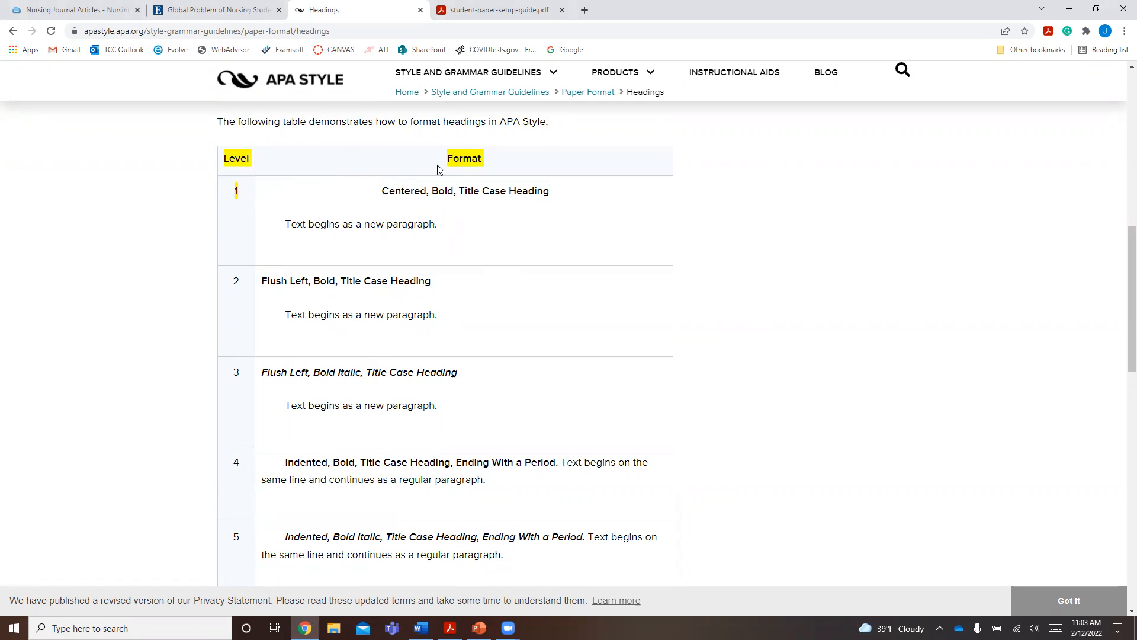
{"action": "left_click_drag", "start_coordinate": [379, 192], "coordinate": [451, 193]}
{"action": "left_click_drag", "start_coordinate": [461, 195], "coordinate": [557, 200]}
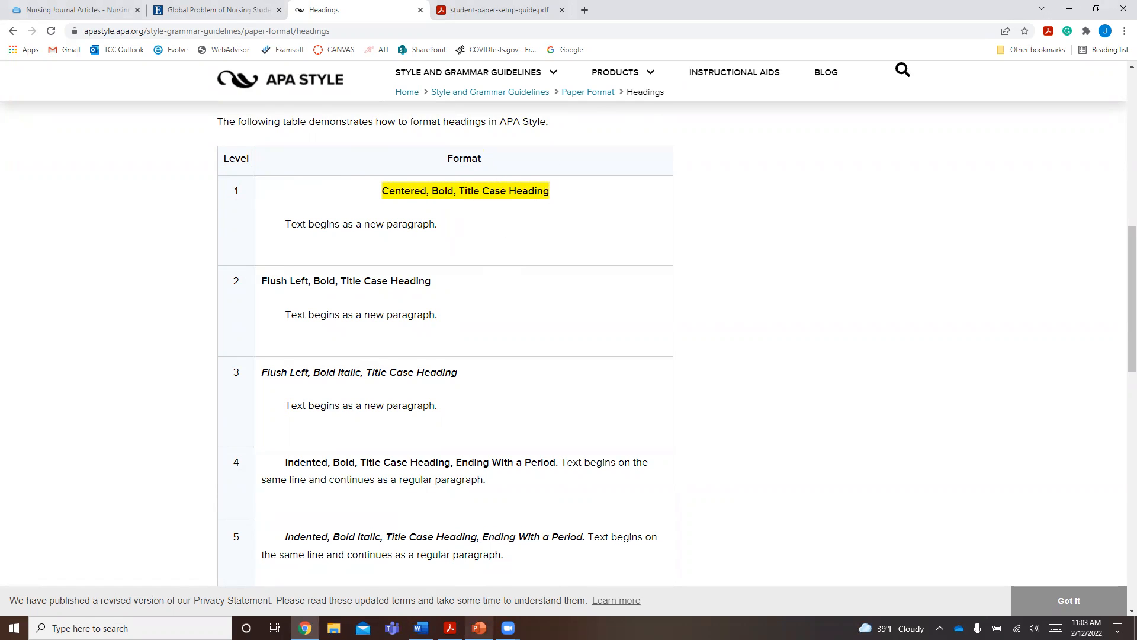
{"action": "left_click", "coordinate": [421, 627]}
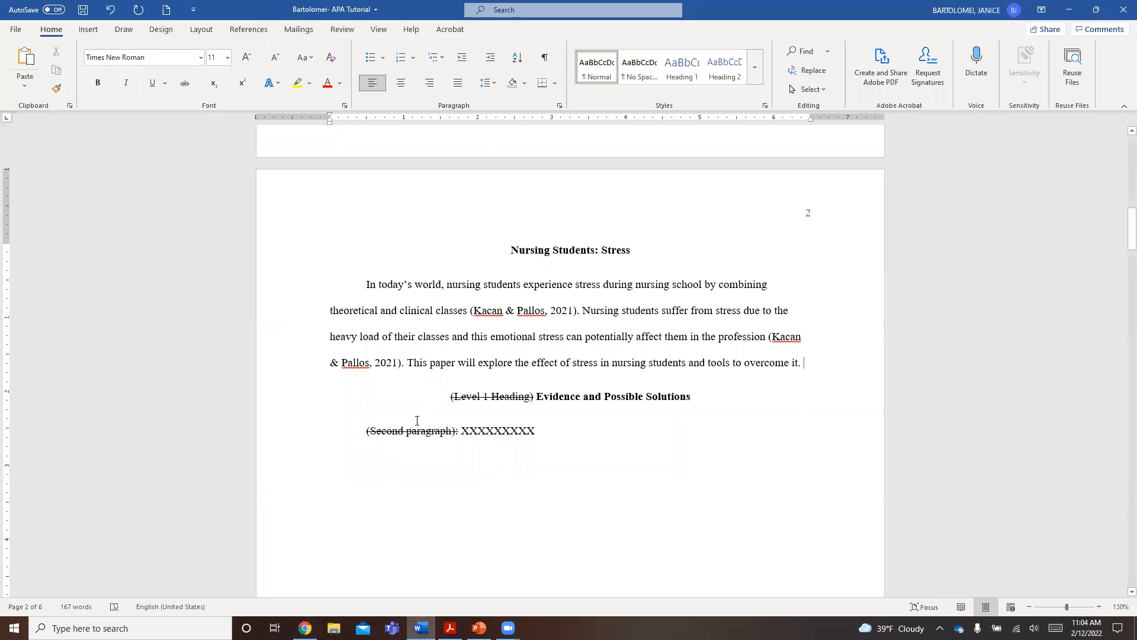
- Delete the struck-through "(Level 1 Heading)" label in front of the "Evidence and Possible Solutions" heading
{"action": "left_click", "coordinate": [538, 396]}
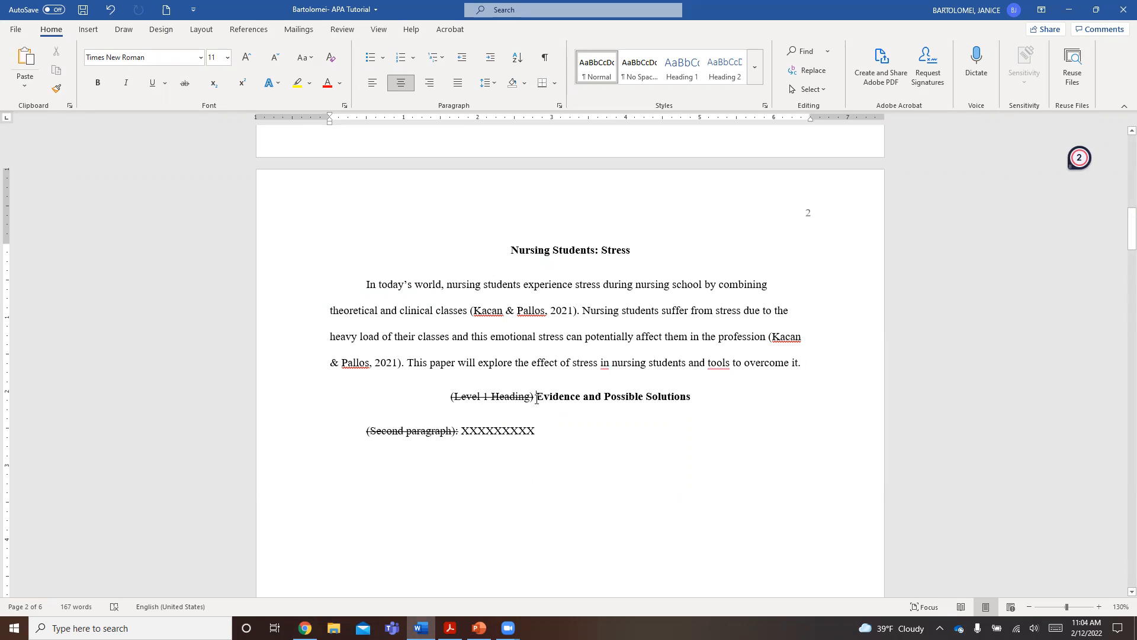
{"action": "left_click_drag", "start_coordinate": [538, 398], "coordinate": [455, 400]}
{"action": "key", "text": "Delete"}
{"action": "key", "text": "Delete"}
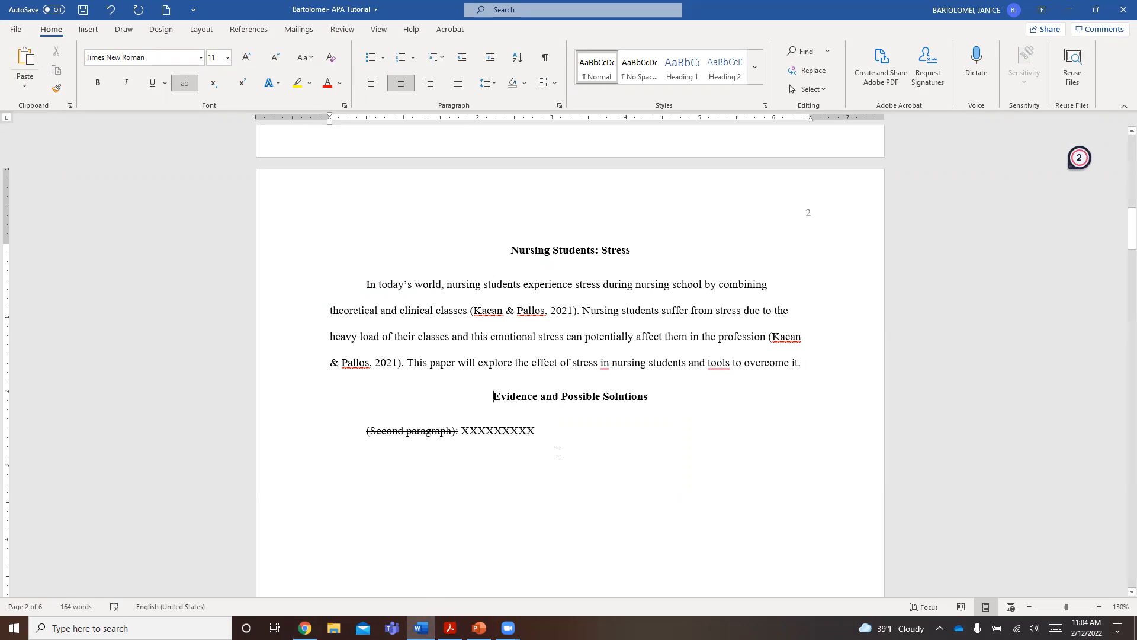
- Compare the "Evidence and Possible Solutions" heading with the level 1 format on the APA Style page, returning to Word
{"action": "left_click", "coordinate": [305, 628]}
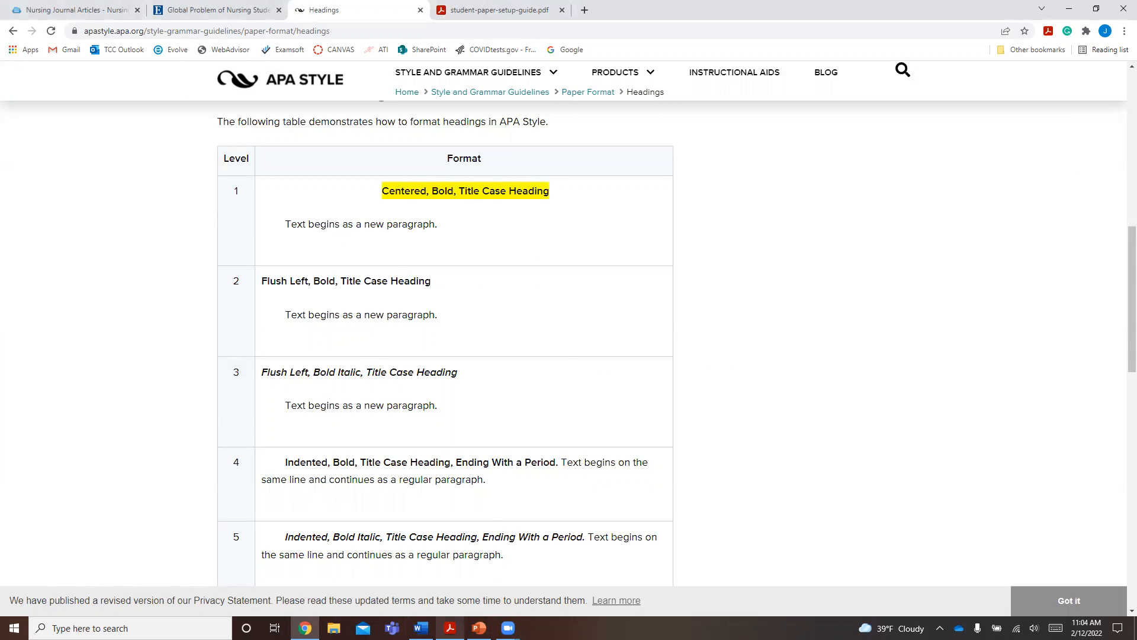
{"action": "left_click", "coordinate": [420, 628]}
{"action": "left_click_drag", "start_coordinate": [539, 397], "coordinate": [558, 400]}
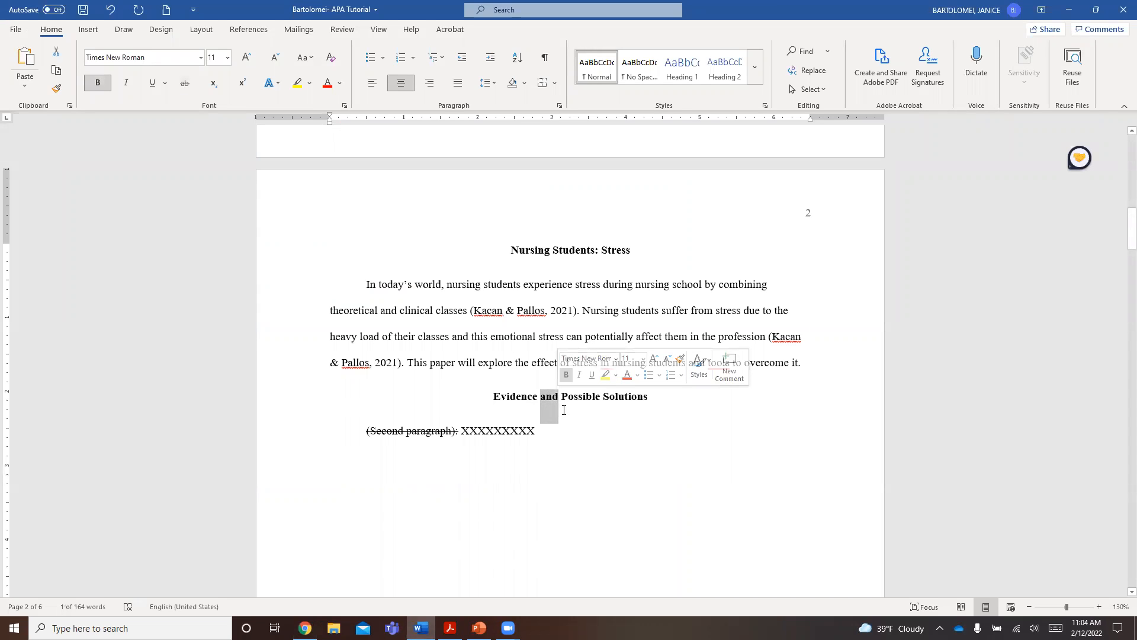
{"action": "left_click", "coordinate": [499, 399]}
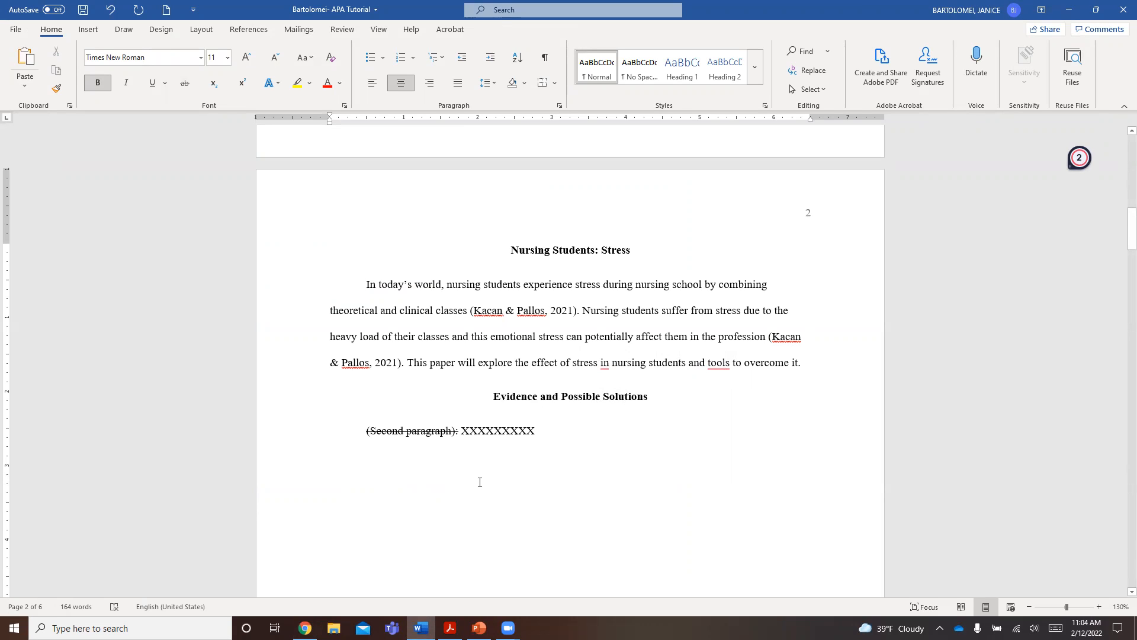
- Replace the struck-through "(Second paragraph):" label and its XXXXXXXXX placeholder with the filler text "hbgiyrgbvou"
{"action": "left_click_drag", "start_coordinate": [538, 430], "coordinate": [371, 436]}
{"action": "key", "text": "BackSpace"}
{"action": "key", "text": "BackSpace"}
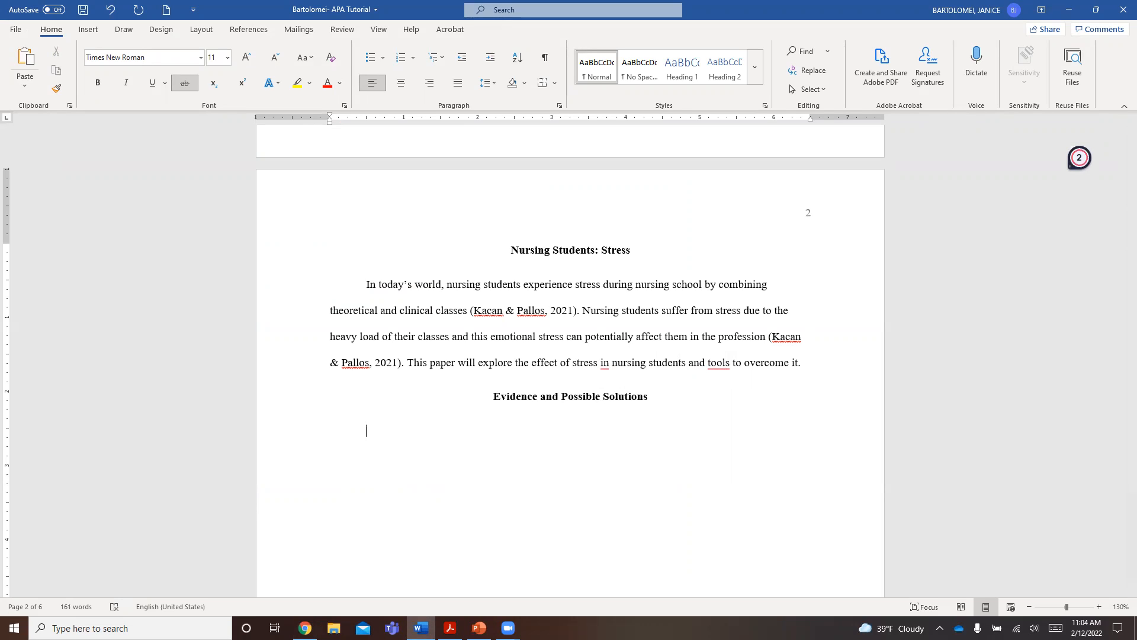
{"action": "type", "text": "hbgiyrgbvou"}
- Remove the strikethrough formatting from the filler text under the "Evidence and Possible Solutions" heading
{"action": "left_click_drag", "start_coordinate": [430, 431], "coordinate": [493, 396]}
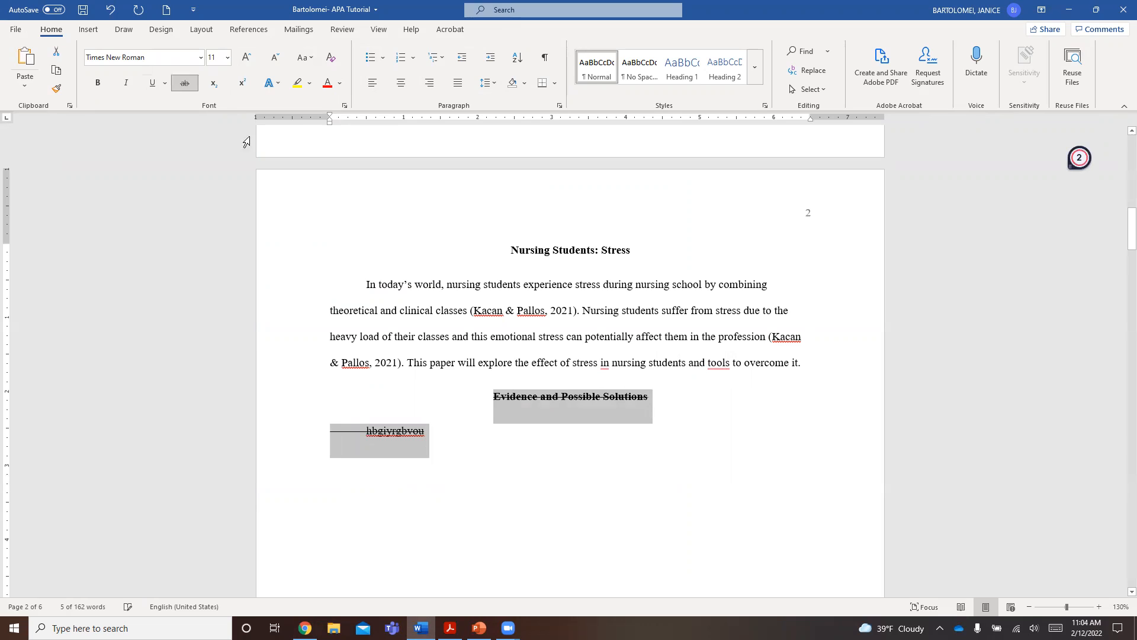
{"action": "left_click", "coordinate": [183, 88]}
{"action": "left_click", "coordinate": [441, 434]}
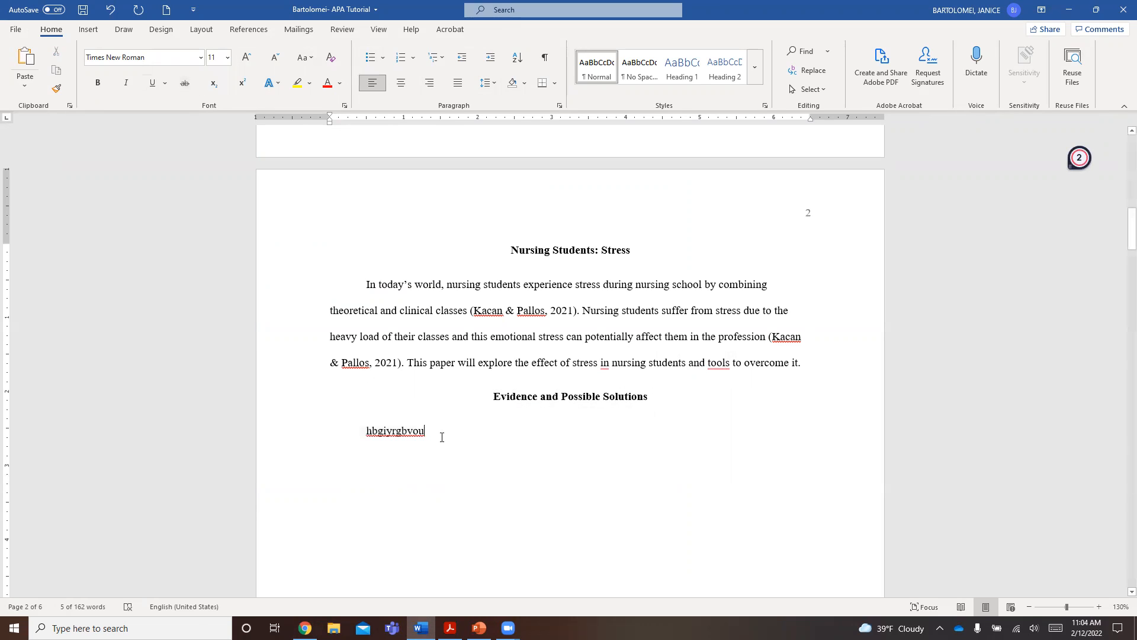
- Extend the filler text in the second paragraph with "XXXXXXX (citation)."
{"action": "type", "text": "XXXXXX"}
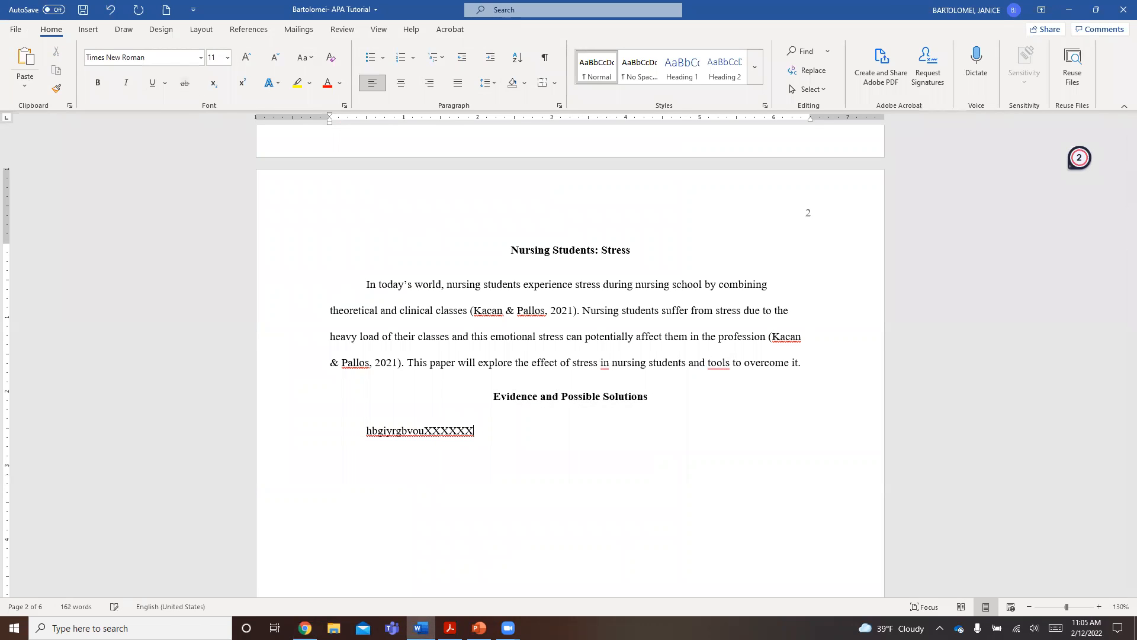
{"action": "type", "text": "X (citt"}
{"action": "key", "text": "BackSpace"}
{"action": "type", "text": "ation)."}
- Examine the References page, checking its heading and the reference entries below it
{"action": "scroll", "coordinate": [488, 349], "scroll_direction": "down", "scroll_amount": 2}
{"action": "scroll", "coordinate": [488, 349], "scroll_direction": "down", "scroll_amount": 5}
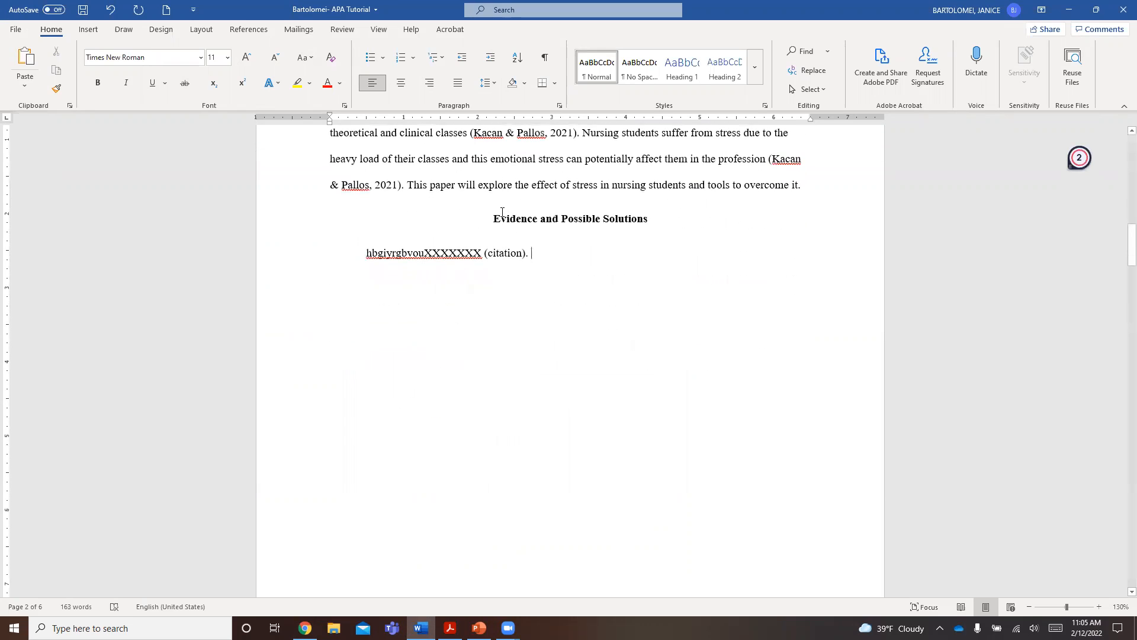
{"action": "scroll", "coordinate": [498, 214], "scroll_direction": "down", "scroll_amount": 5}
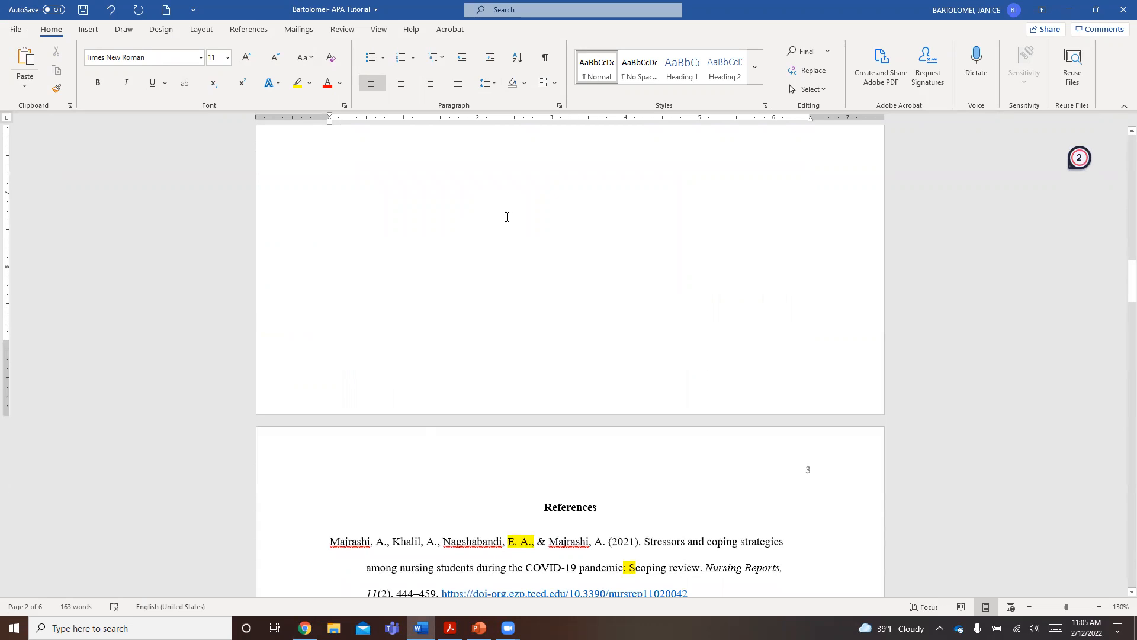
{"action": "scroll", "coordinate": [527, 319], "scroll_direction": "down", "scroll_amount": 3}
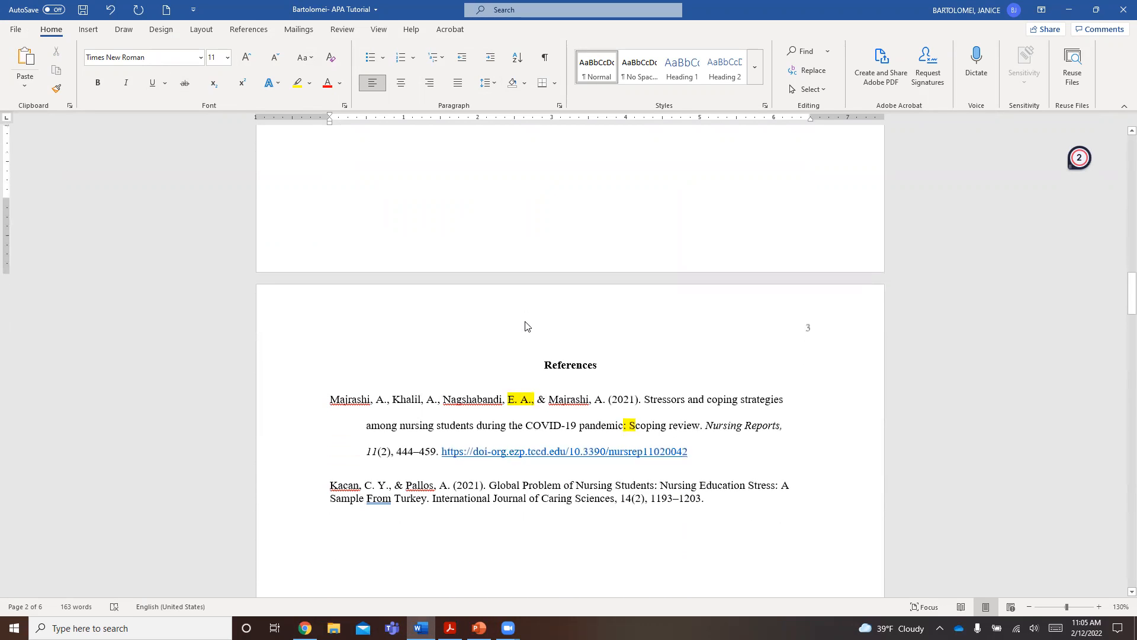
{"action": "scroll", "coordinate": [526, 326], "scroll_direction": "down", "scroll_amount": 1}
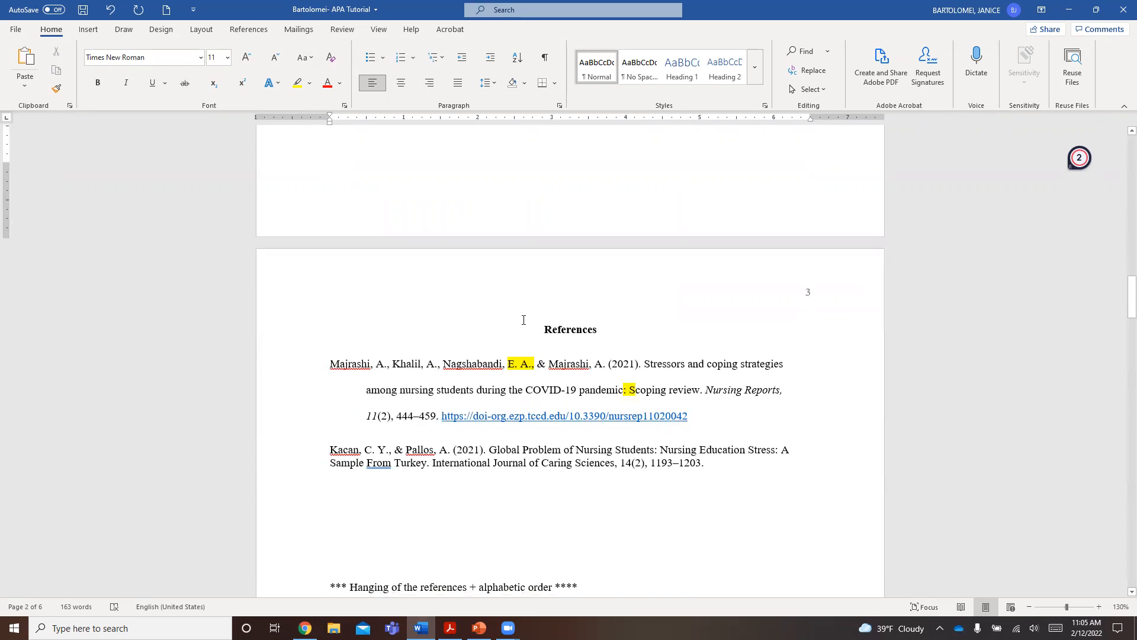
{"action": "scroll", "coordinate": [523, 320], "scroll_direction": "down", "scroll_amount": 2}
{"action": "left_click_drag", "start_coordinate": [543, 259], "coordinate": [599, 258]}
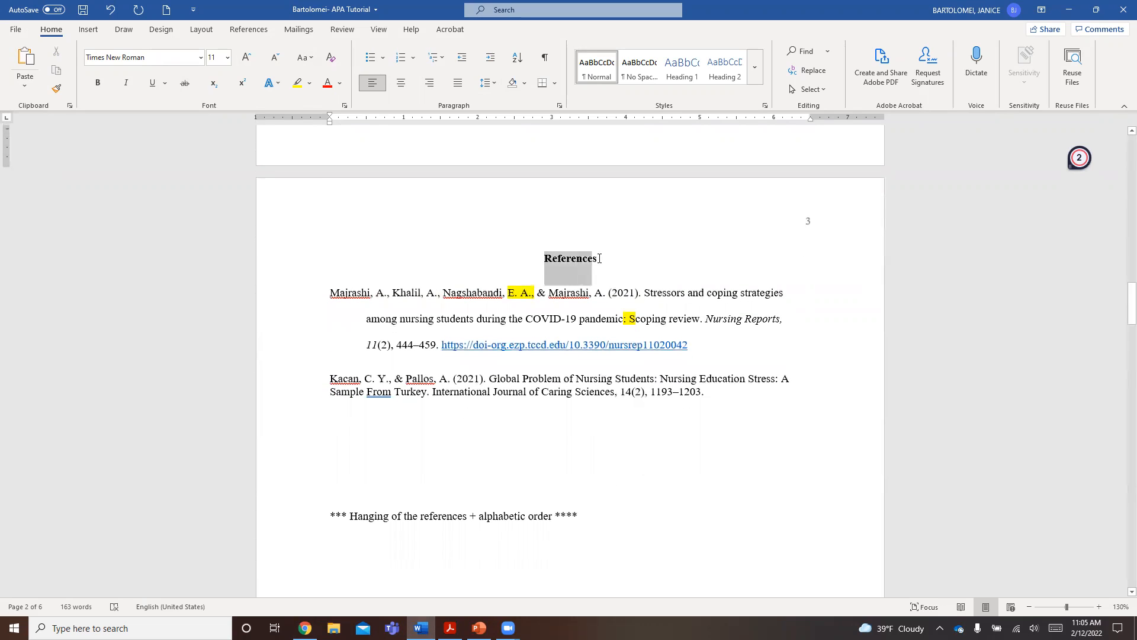
{"action": "left_click", "coordinate": [598, 260]}
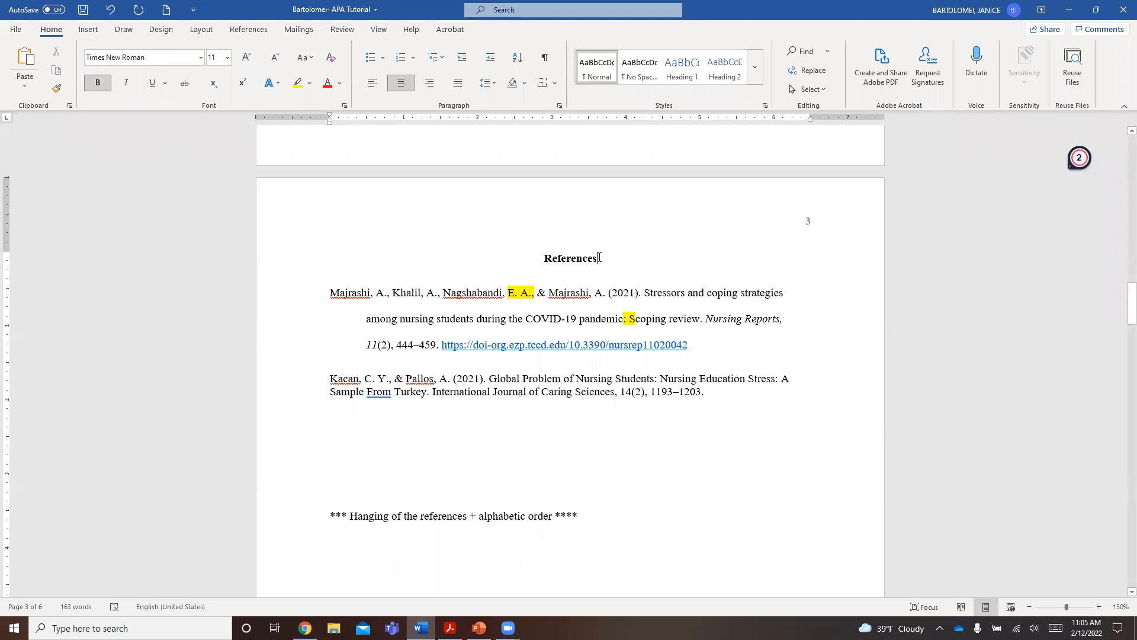
- Insert two blank lines above the "Global Problem of Nursing Students" entry in the reference list
{"action": "scroll", "coordinate": [600, 257], "scroll_direction": "down", "scroll_amount": 1}
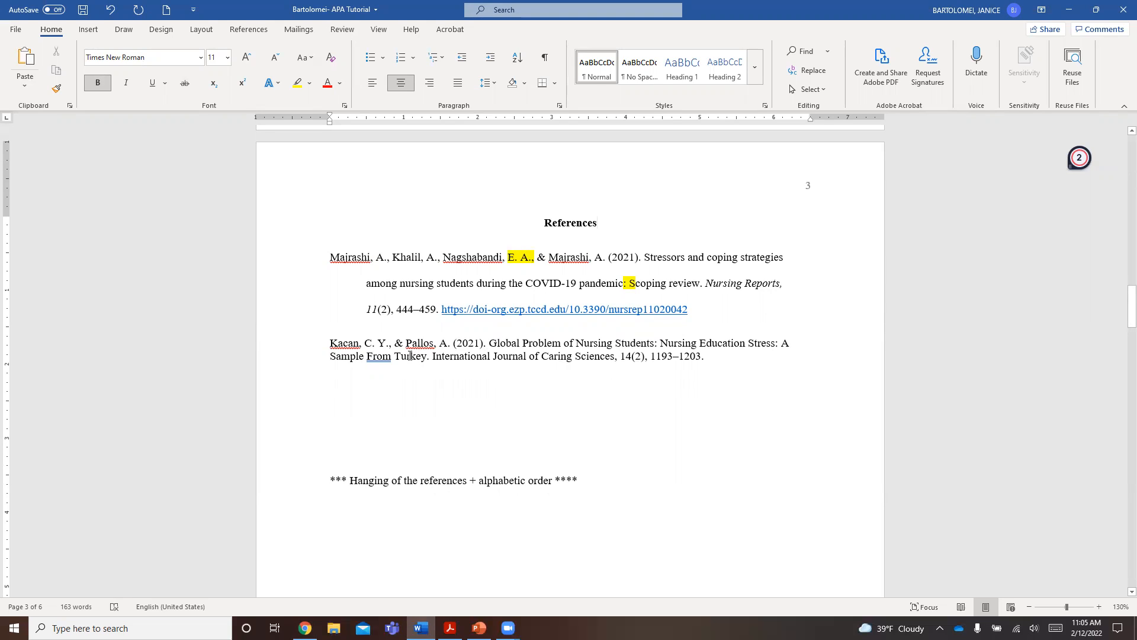
{"action": "left_click", "coordinate": [330, 343]}
{"action": "key", "text": "Return"}
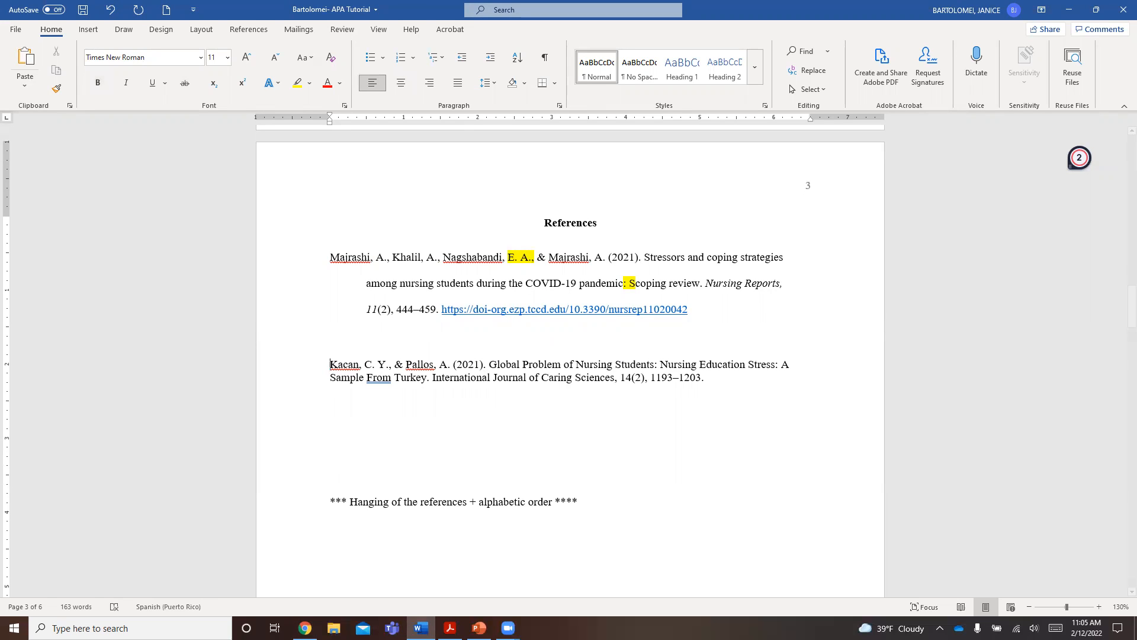
{"action": "key", "text": "Return"}
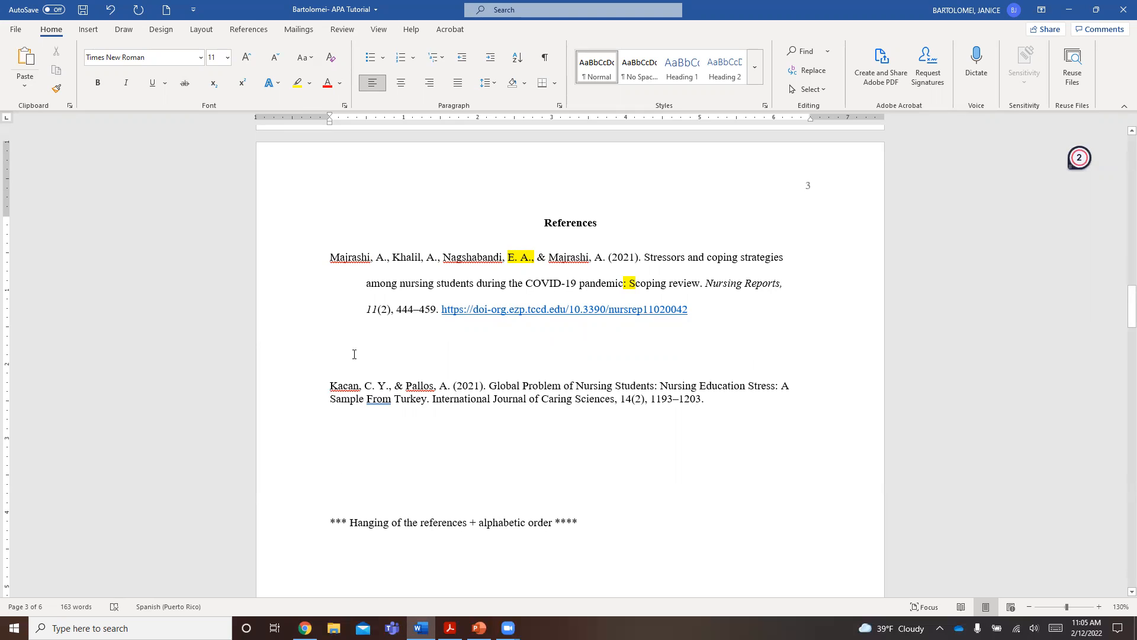
- Set the line spacing of the "Global Problem of Nursing Students" reference to 2.0
{"action": "left_click_drag", "start_coordinate": [331, 356], "coordinate": [705, 399]}
{"action": "left_click", "coordinate": [705, 398]}
{"action": "triple_click", "coordinate": [658, 396]}
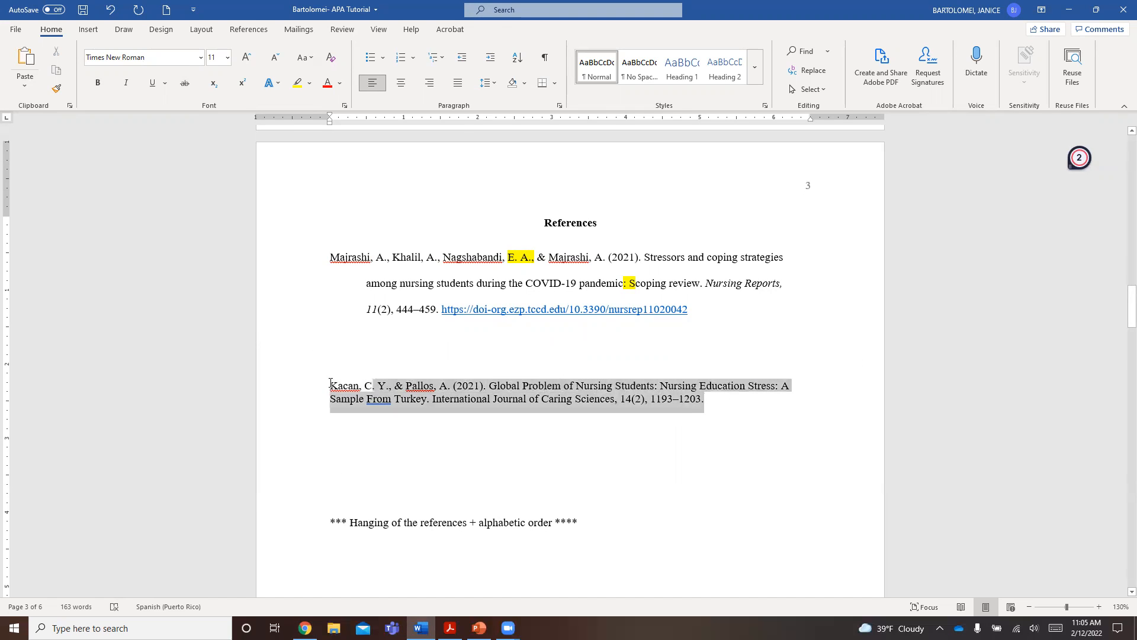
{"action": "left_click", "coordinate": [494, 87]}
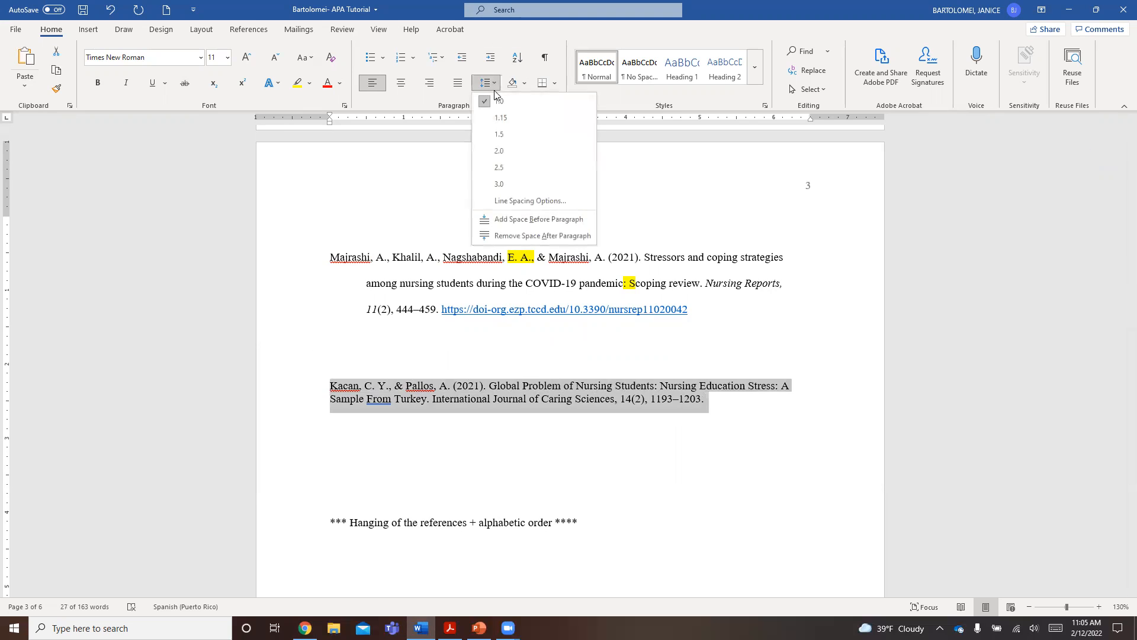
{"action": "left_click", "coordinate": [492, 153]}
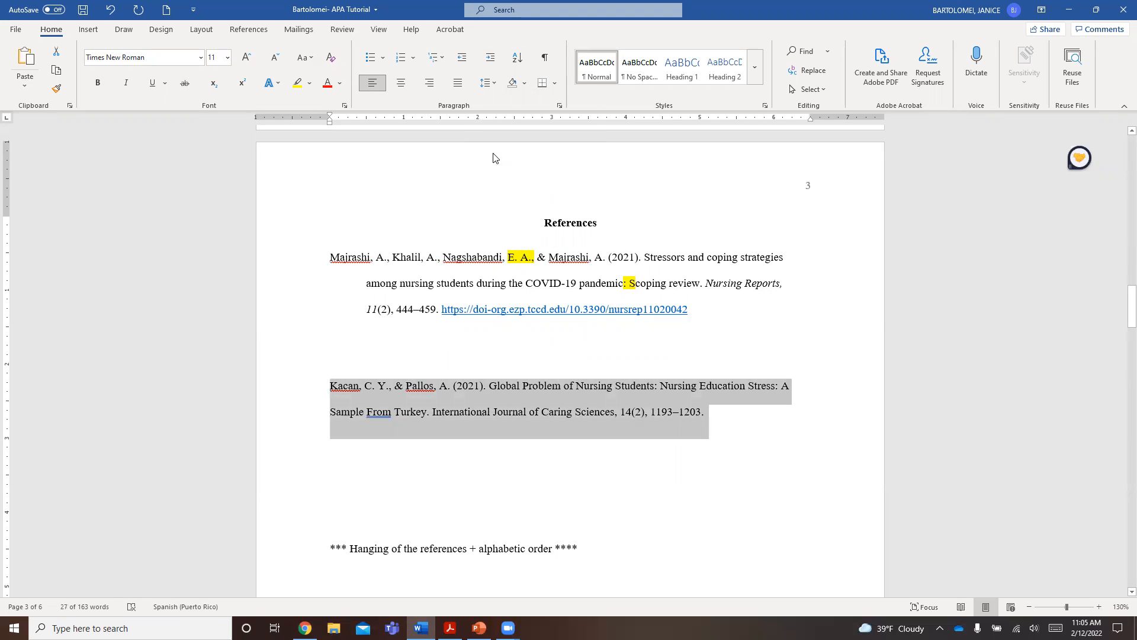
- Apply a hanging special indent of 0.49" to the "Global Problem of Nursing Students" reference
{"action": "left_click", "coordinate": [560, 106]}
{"action": "left_click", "coordinate": [663, 448]}
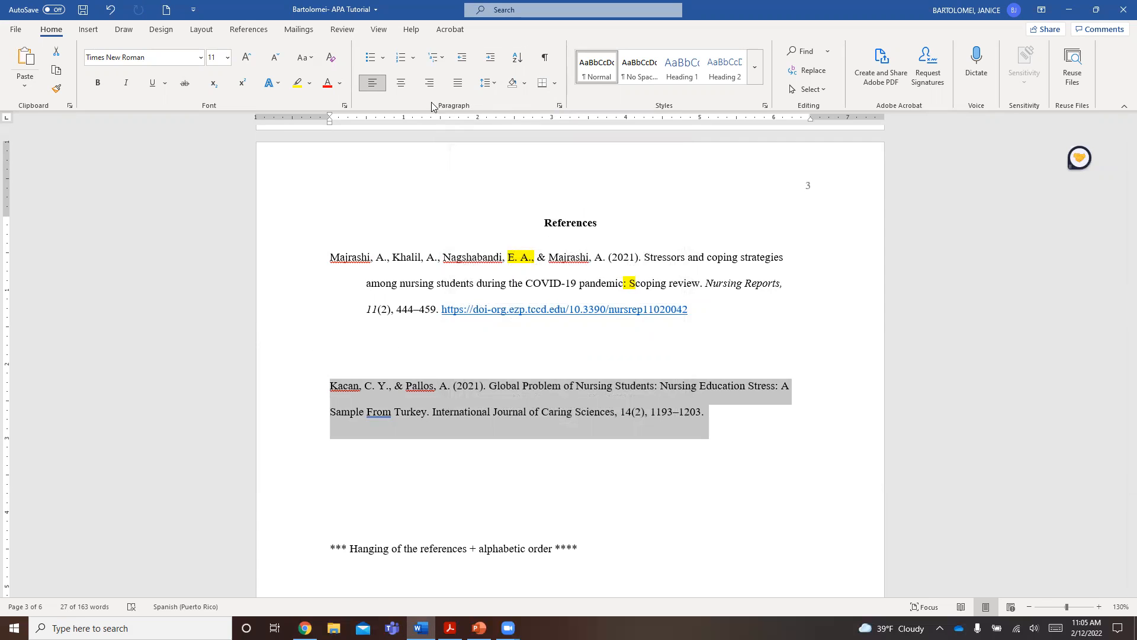
{"action": "left_click", "coordinate": [560, 106]}
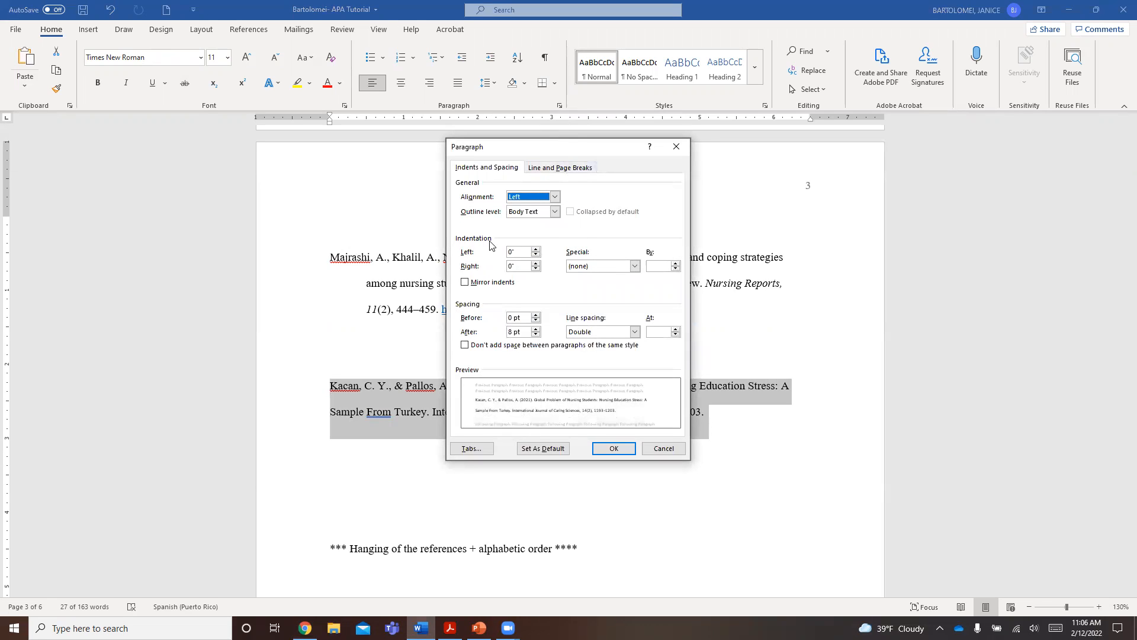
{"action": "left_click", "coordinate": [632, 268]}
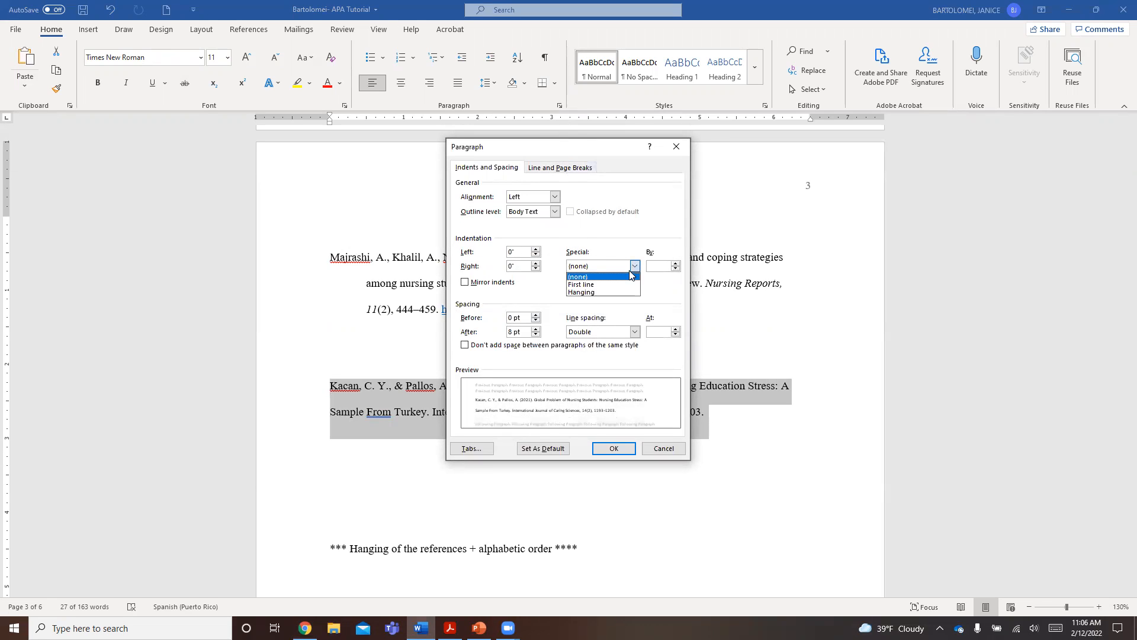
{"action": "left_click", "coordinate": [626, 292]}
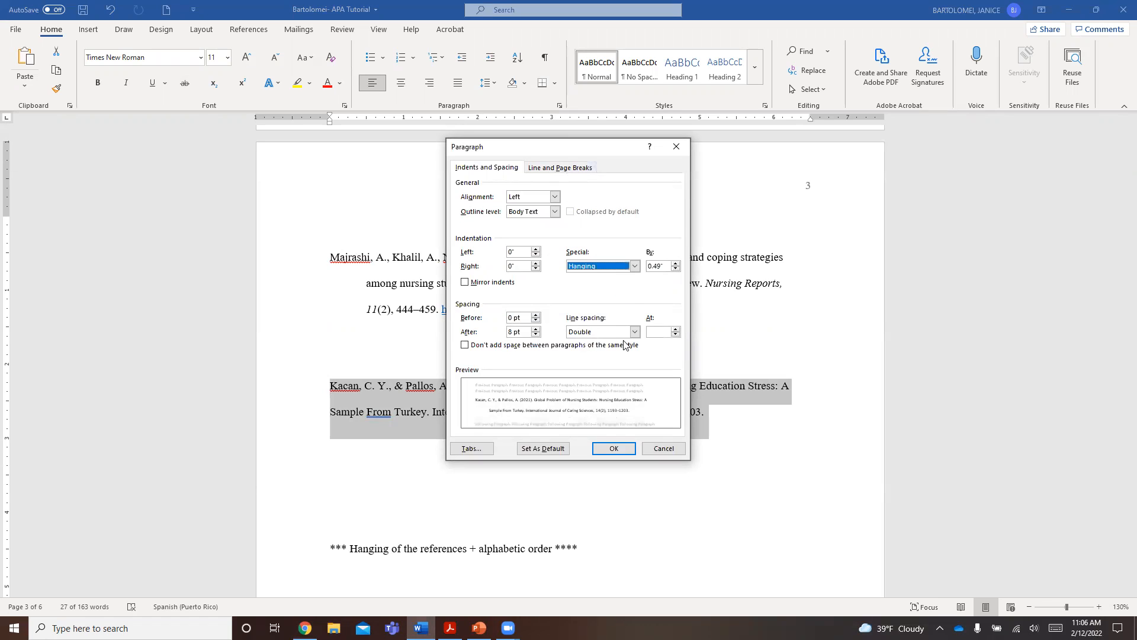
{"action": "left_click", "coordinate": [620, 449]}
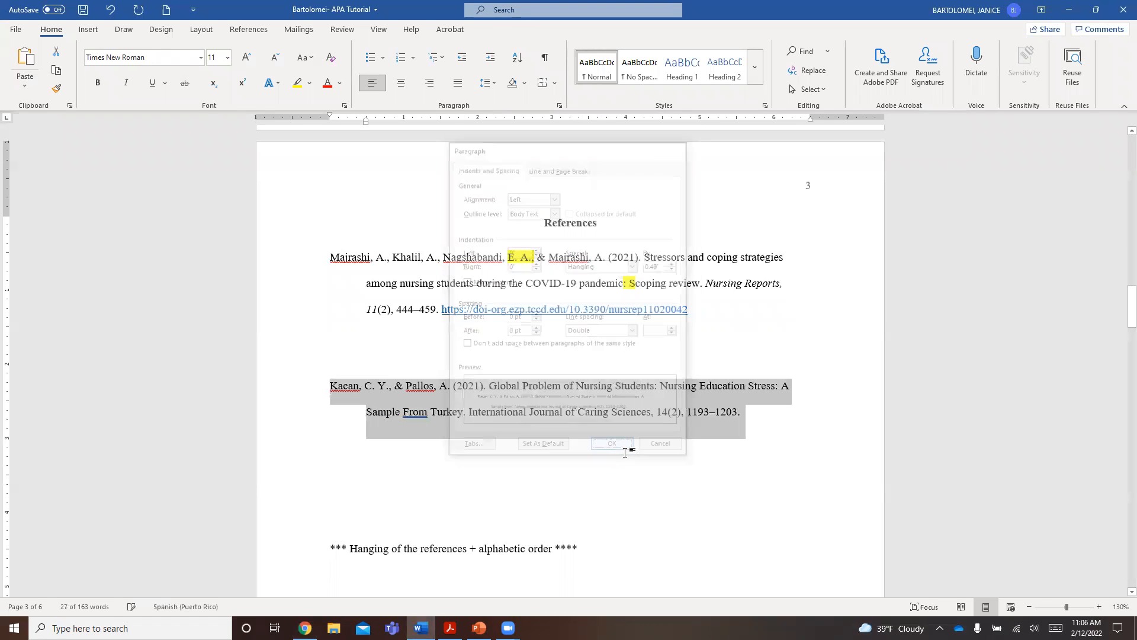
{"action": "left_click", "coordinate": [330, 387]}
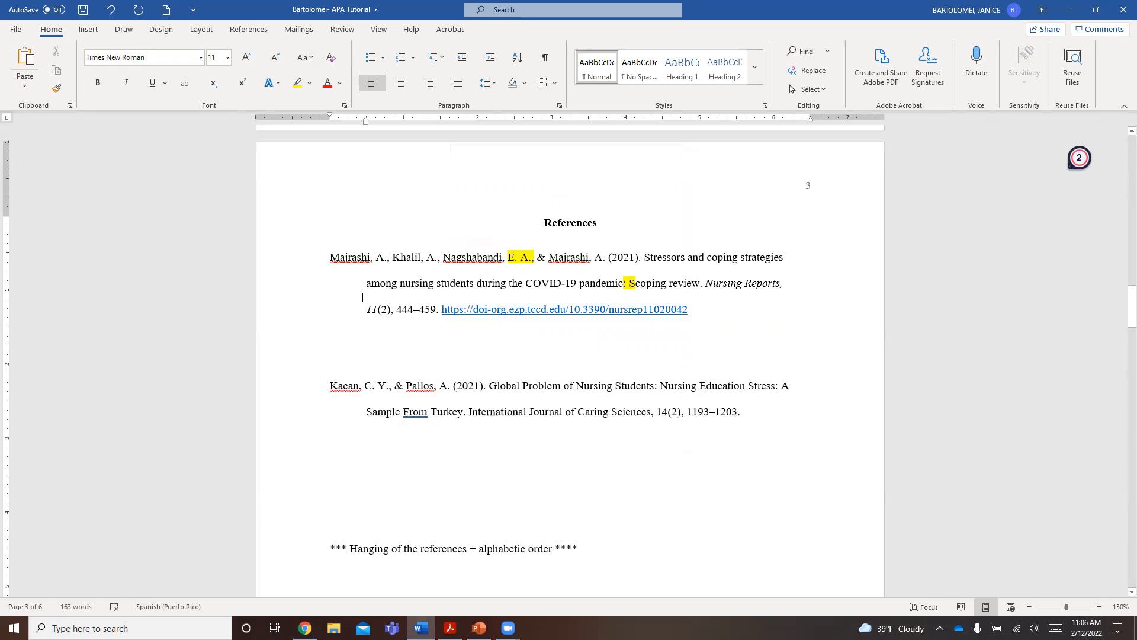
- Move the "Global Problem of Nursing Students" reference above the "Stressors and coping strategies" entry for alphabetical order
{"action": "left_click_drag", "start_coordinate": [330, 384], "coordinate": [755, 416]}
{"action": "key", "text": "ctrl+c"}
{"action": "key", "text": "Delete"}
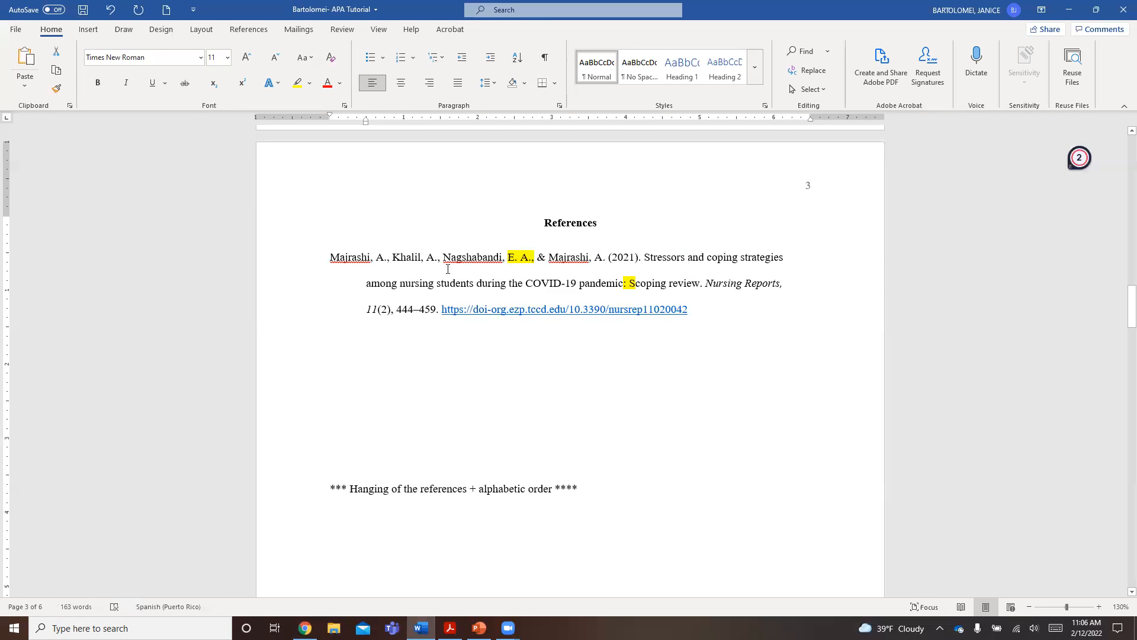
{"action": "key", "text": "Up"}
{"action": "key", "text": "Up"}
{"action": "key", "text": "Up"}
{"action": "key", "text": "Return"}
{"action": "key", "text": "Up"}
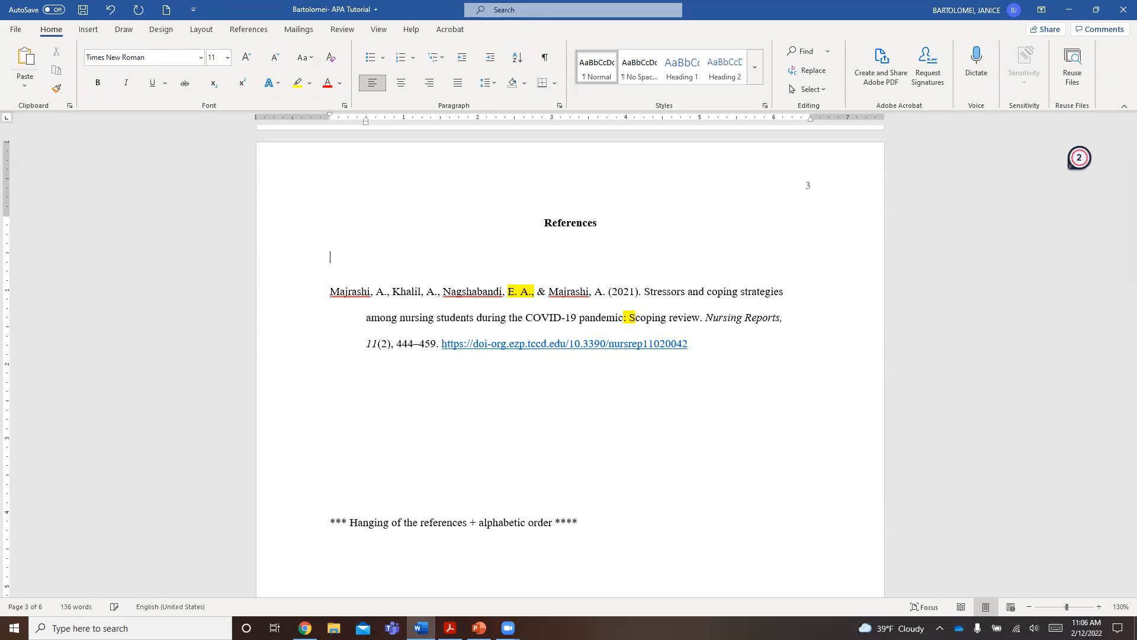
{"action": "key", "text": "ctrl+v"}
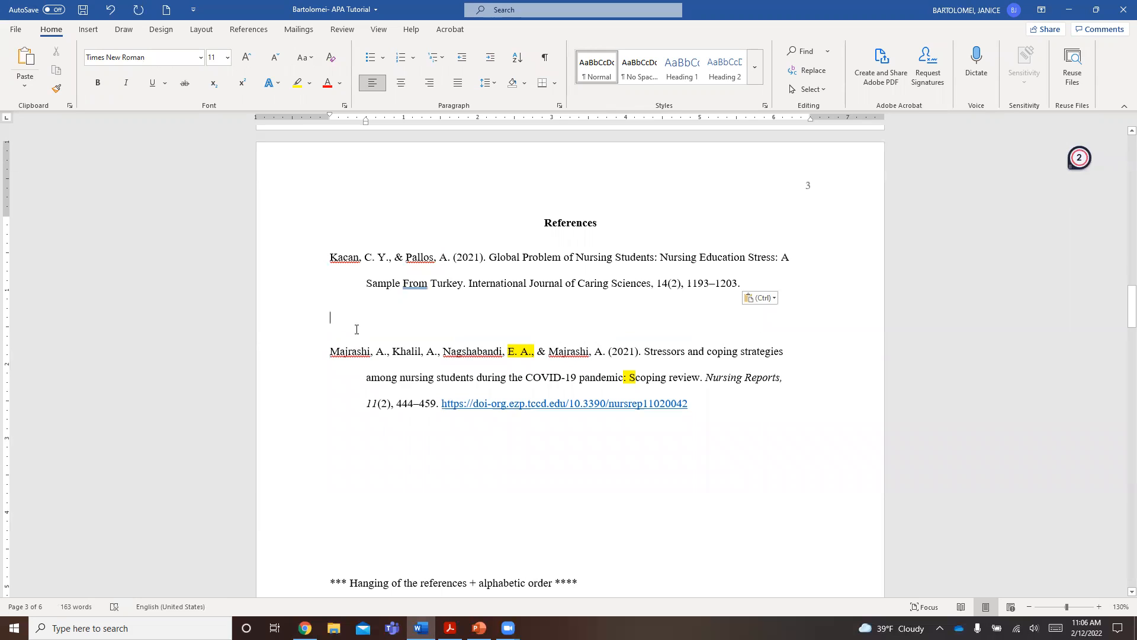
- Delete the blank line between the two entries in the reference list
{"action": "key", "text": "Delete"}
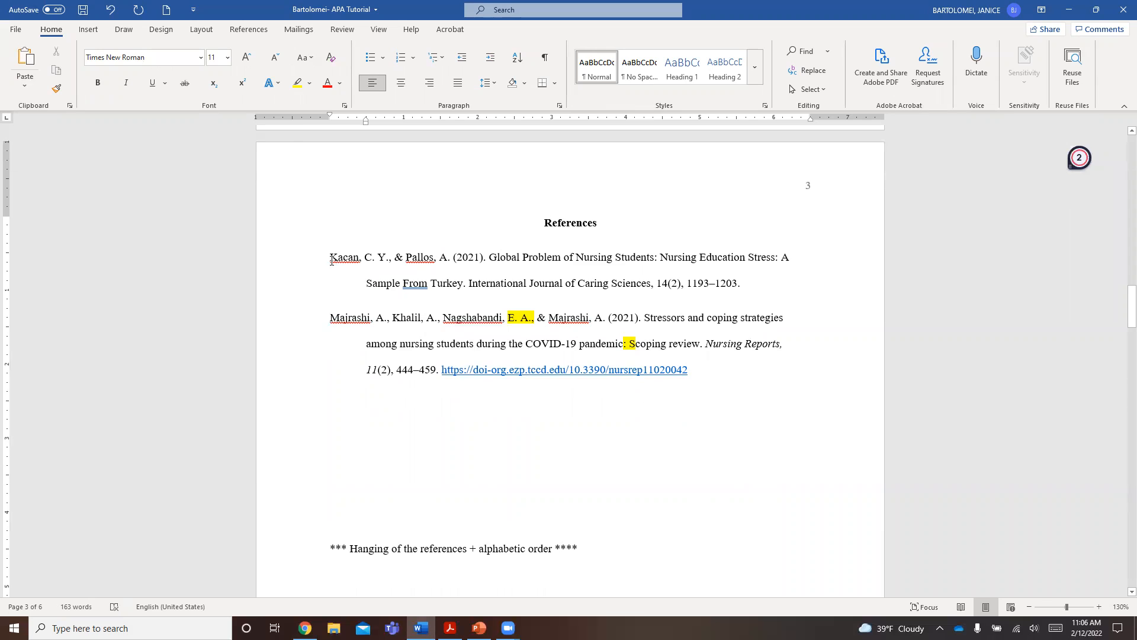
- Examine the authors' initials and the publication year in the "Global Problem of Nursing Students" reference
{"action": "left_click_drag", "start_coordinate": [332, 259], "coordinate": [372, 258]}
{"action": "left_click", "coordinate": [358, 268]}
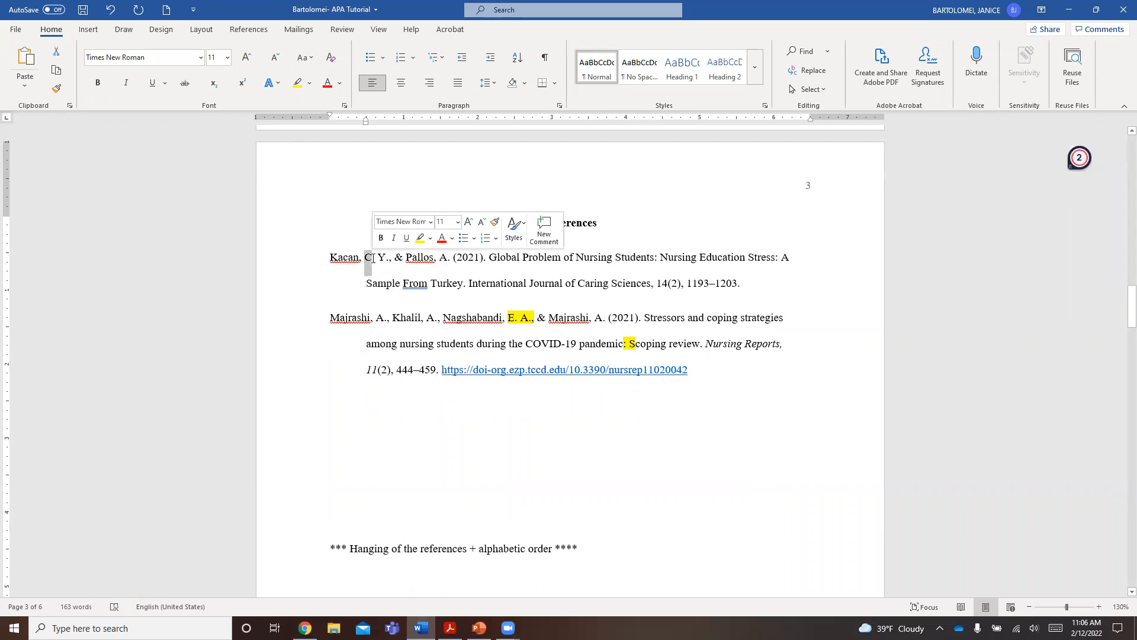
{"action": "left_click", "coordinate": [373, 259]}
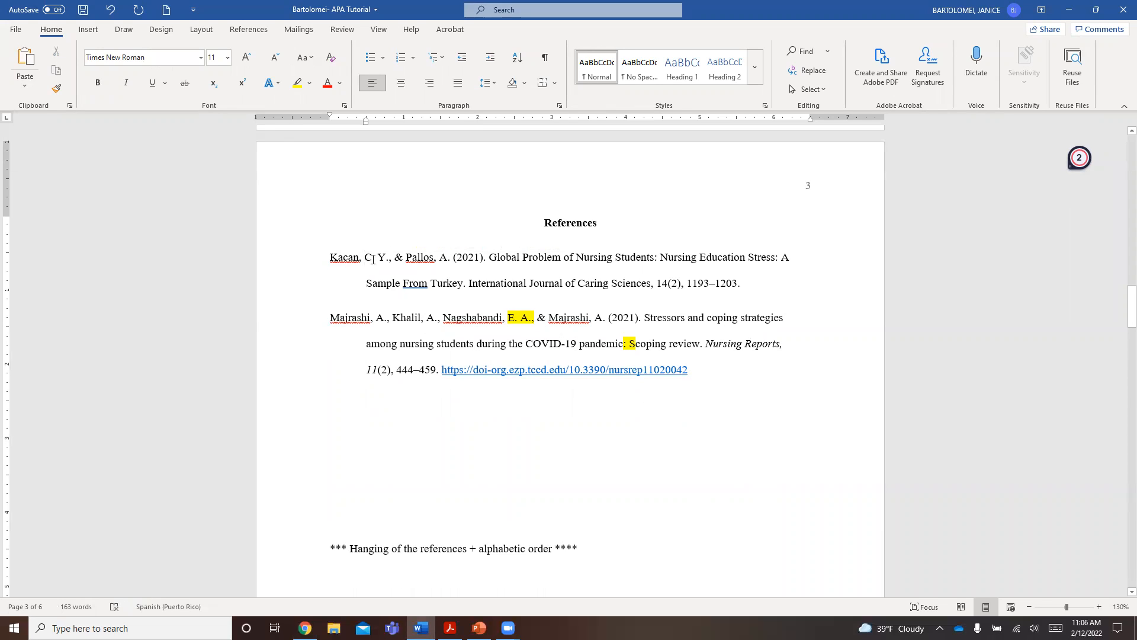
{"action": "double_click", "coordinate": [368, 257]}
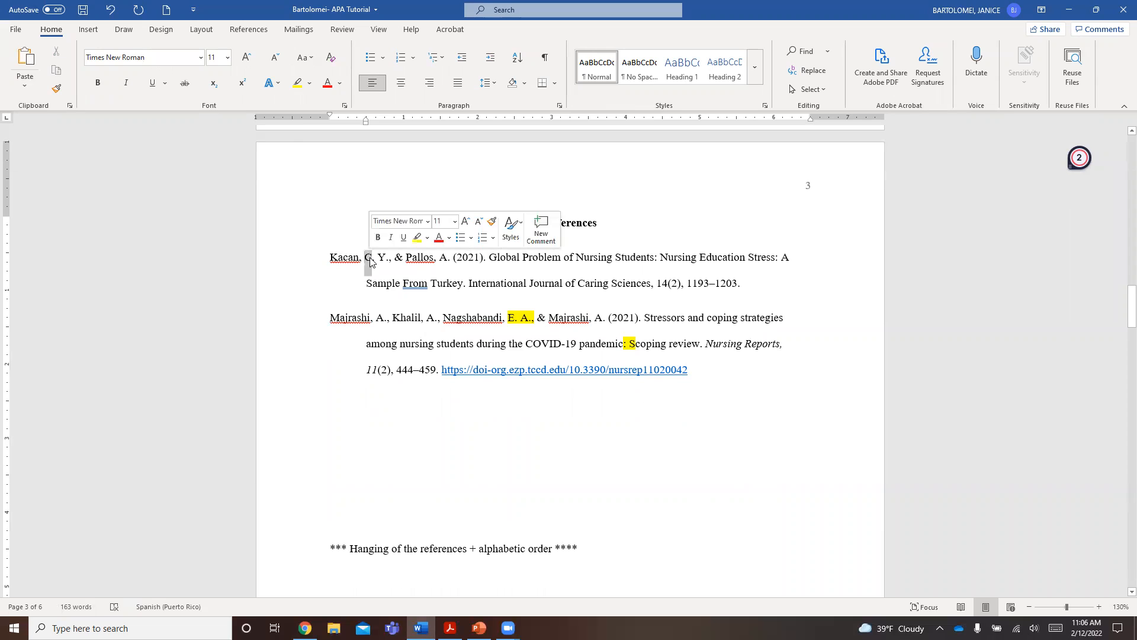
{"action": "double_click", "coordinate": [382, 257]}
{"action": "left_click", "coordinate": [386, 259]}
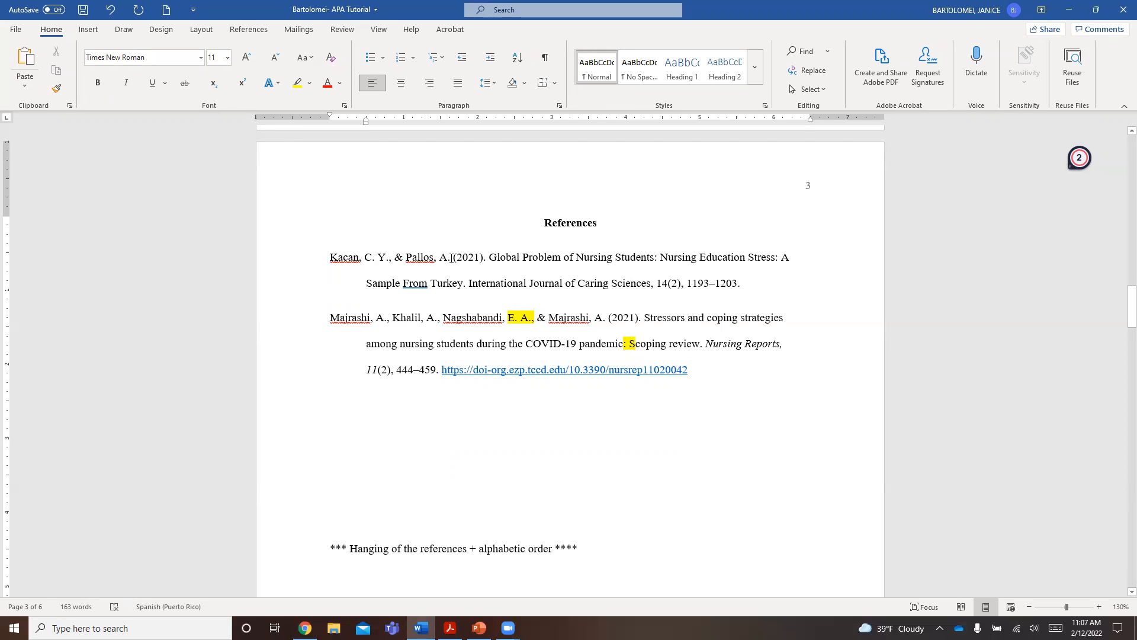
{"action": "left_click", "coordinate": [454, 257]}
{"action": "left_click_drag", "start_coordinate": [482, 258], "coordinate": [482, 263]}
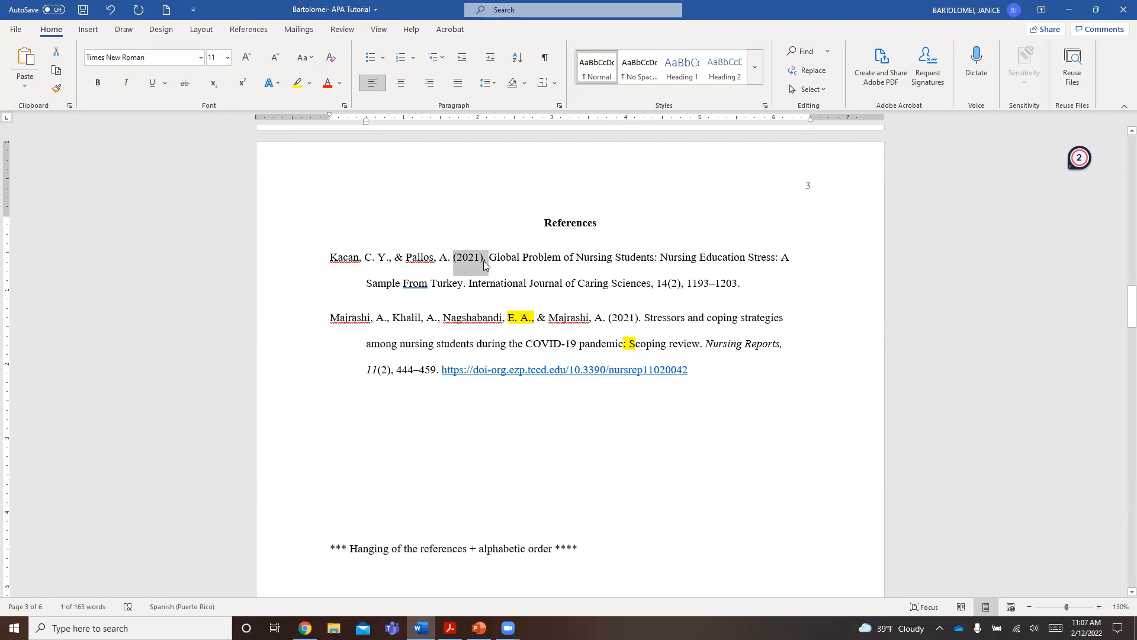
{"action": "left_click", "coordinate": [483, 261]}
- Compare the capitalization of the first reference's article title with the title of the source PDF in the browser
{"action": "left_click_drag", "start_coordinate": [489, 258], "coordinate": [720, 270]}
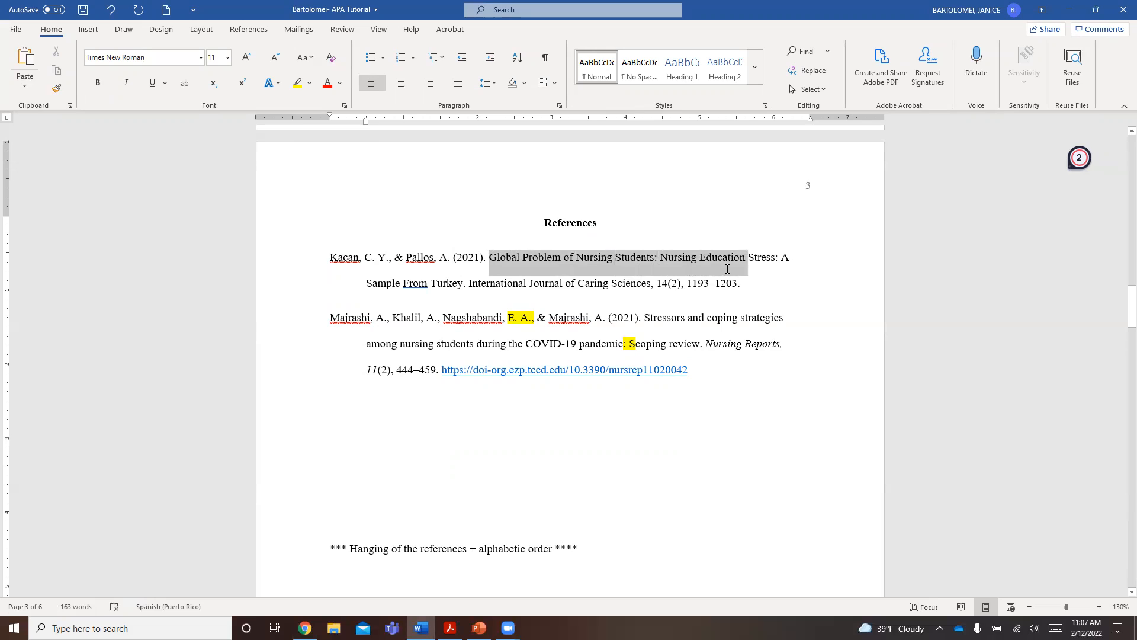
{"action": "left_click_drag", "start_coordinate": [737, 264], "coordinate": [462, 285]}
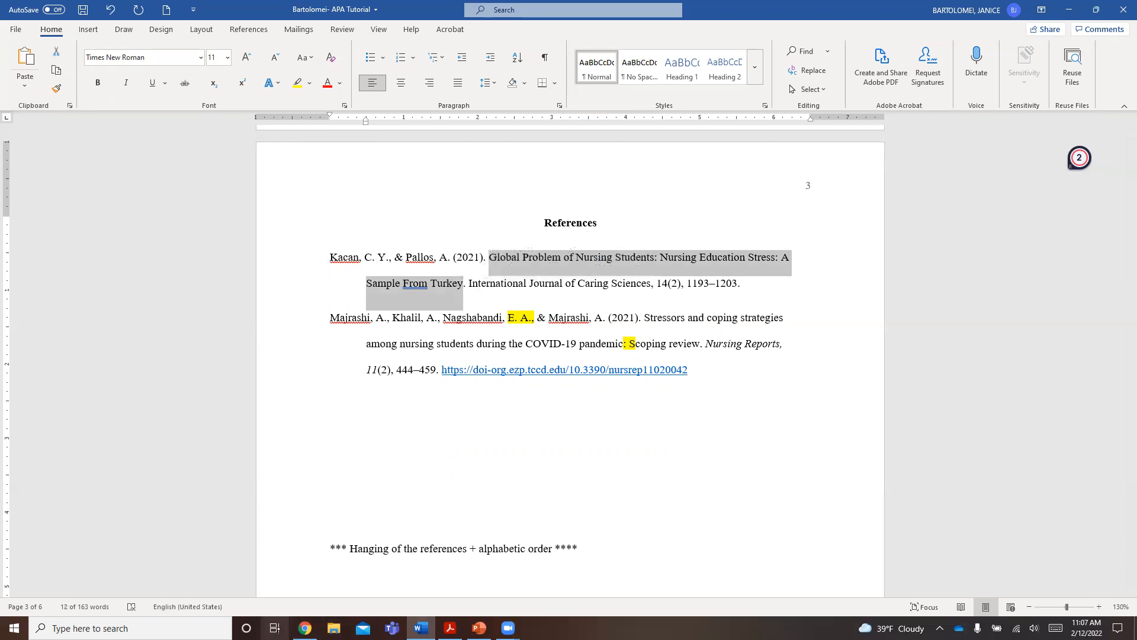
{"action": "left_click", "coordinate": [305, 628]}
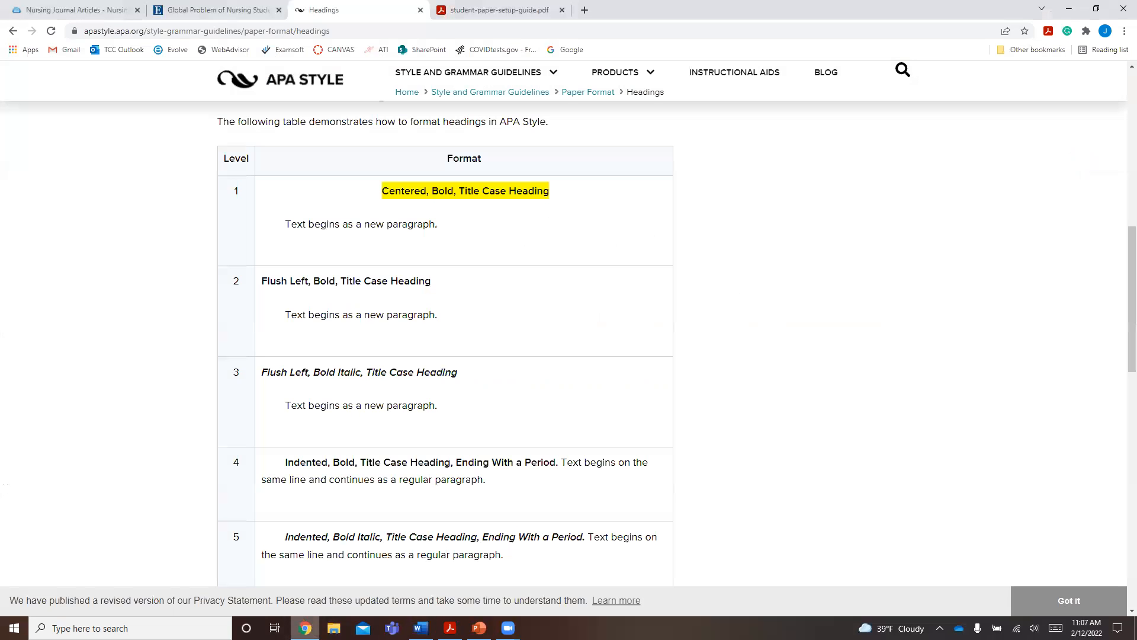
{"action": "left_click", "coordinate": [173, 9]}
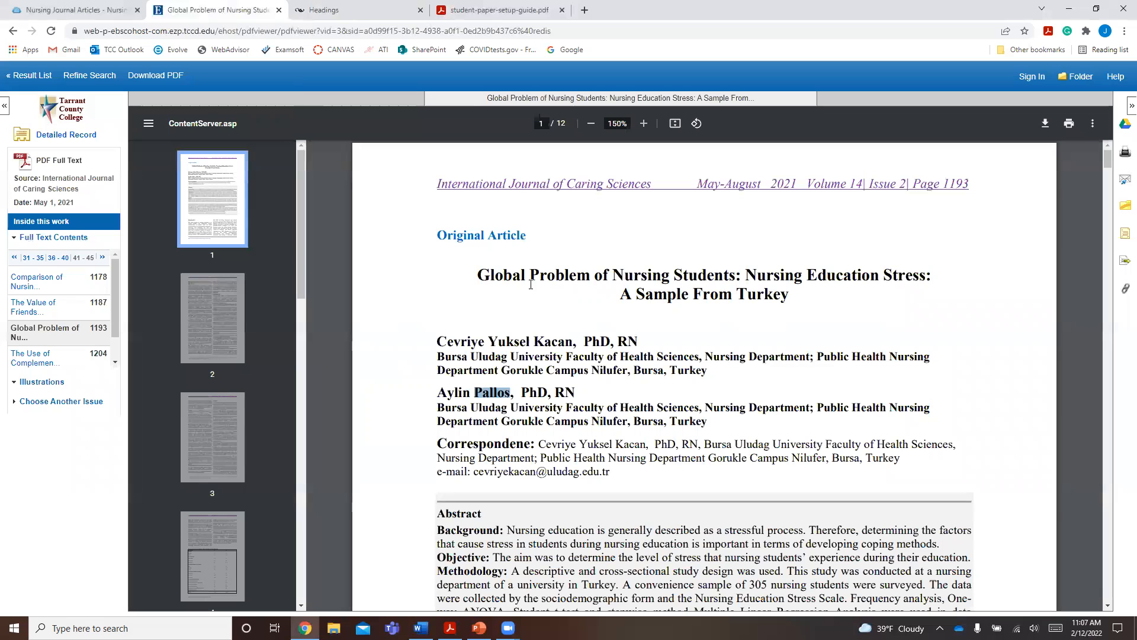
{"action": "left_click_drag", "start_coordinate": [475, 274], "coordinate": [785, 301]}
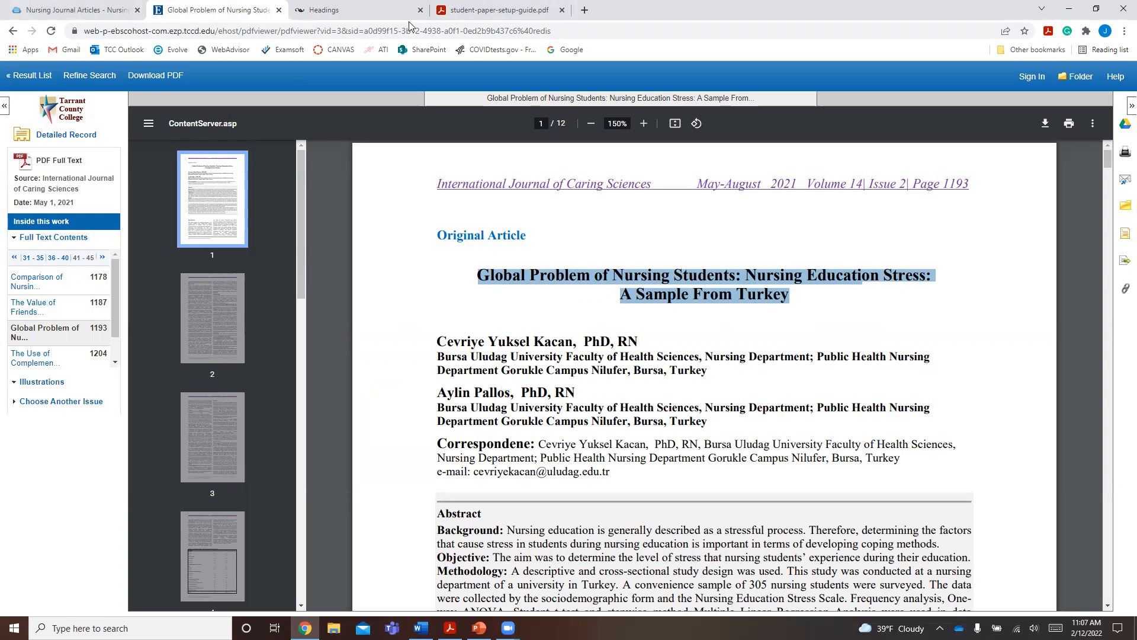
{"action": "key", "text": "alt+Tab"}
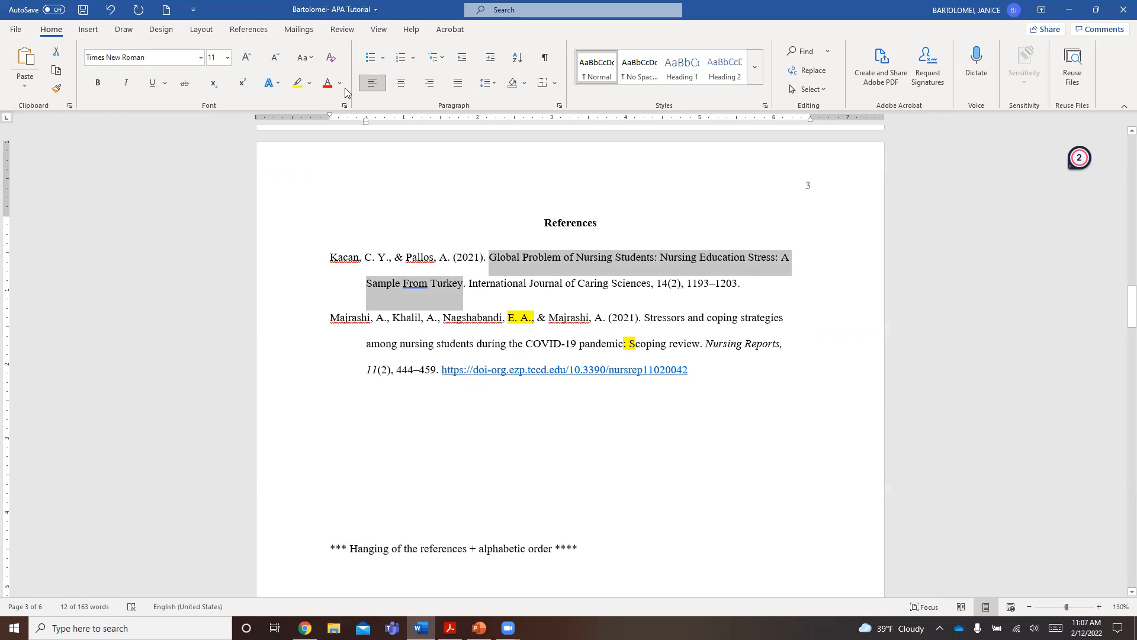
- Try to change the article title "Global Problem of Nursing Students: Nursing Education Stress: A Sample From Turkey" directly to sentence case
{"action": "left_click", "coordinate": [309, 60]}
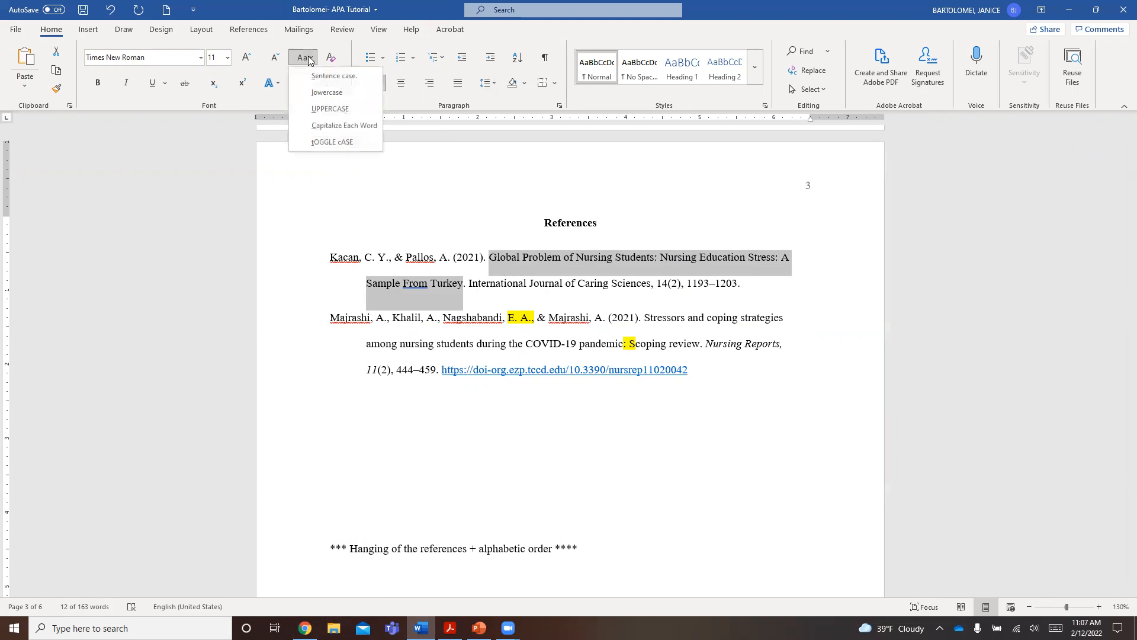
{"action": "left_click", "coordinate": [312, 78]}
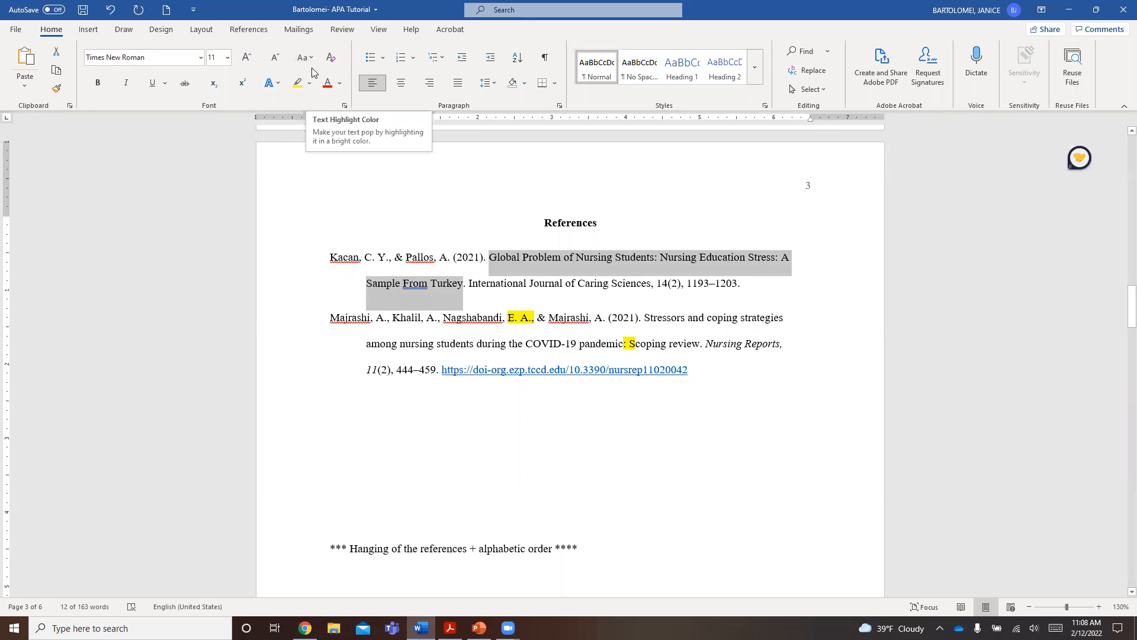
{"action": "left_click", "coordinate": [303, 56]}
{"action": "left_click", "coordinate": [314, 81]}
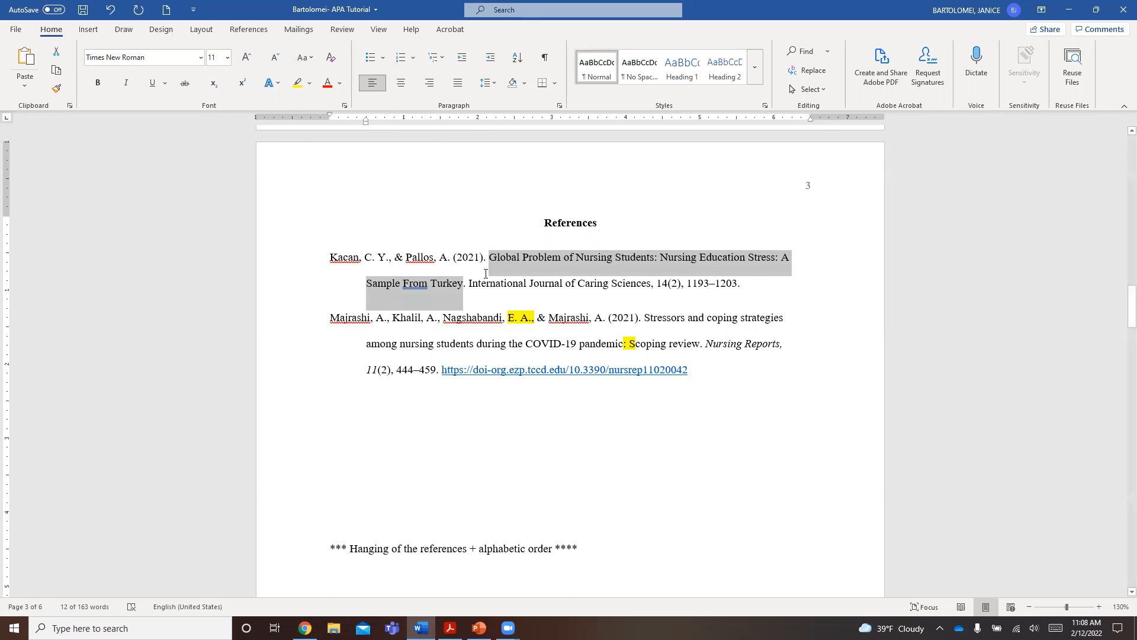
{"action": "left_click", "coordinate": [488, 260]}
{"action": "left_click_drag", "start_coordinate": [490, 259], "coordinate": [463, 285]}
{"action": "left_click", "coordinate": [304, 57]}
{"action": "left_click", "coordinate": [320, 81]}
{"action": "left_click", "coordinate": [565, 394]}
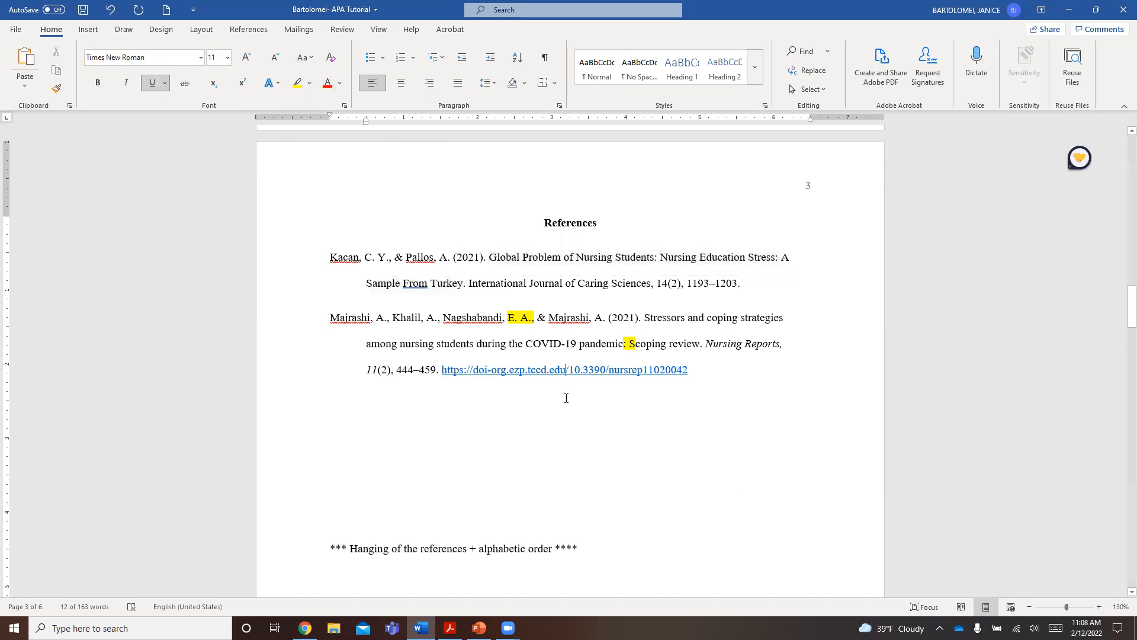
- Save the document and convert the first reference's article title to sentence case by way of lowercase
{"action": "left_click", "coordinate": [83, 10]}
{"action": "left_click", "coordinate": [520, 282]}
{"action": "left_click_drag", "start_coordinate": [492, 267], "coordinate": [463, 283]}
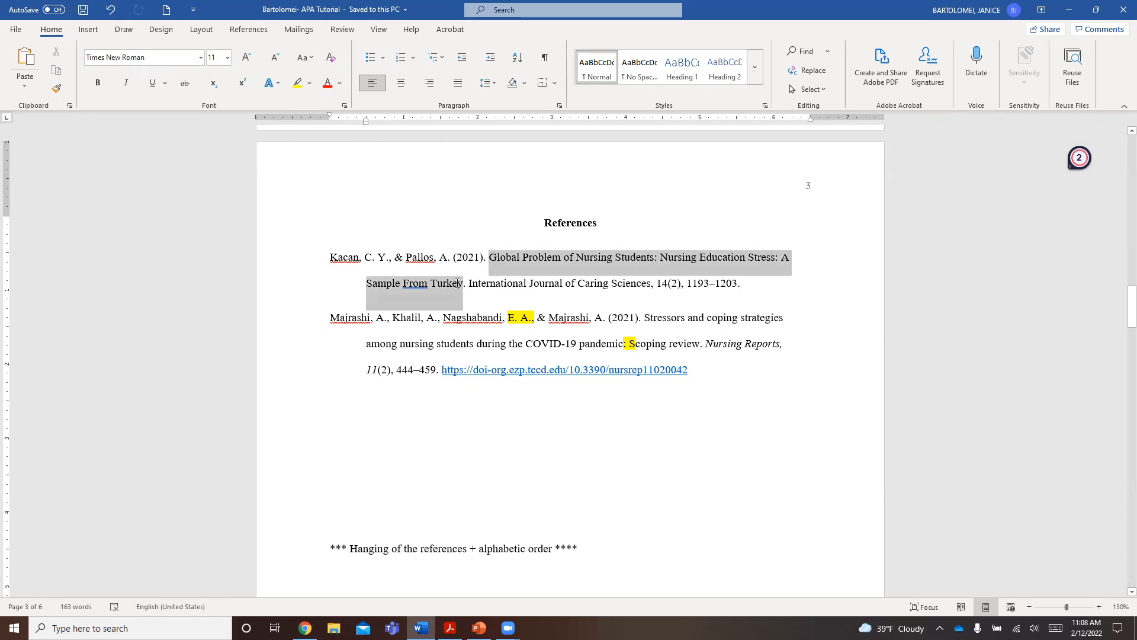
{"action": "left_click", "coordinate": [314, 59]}
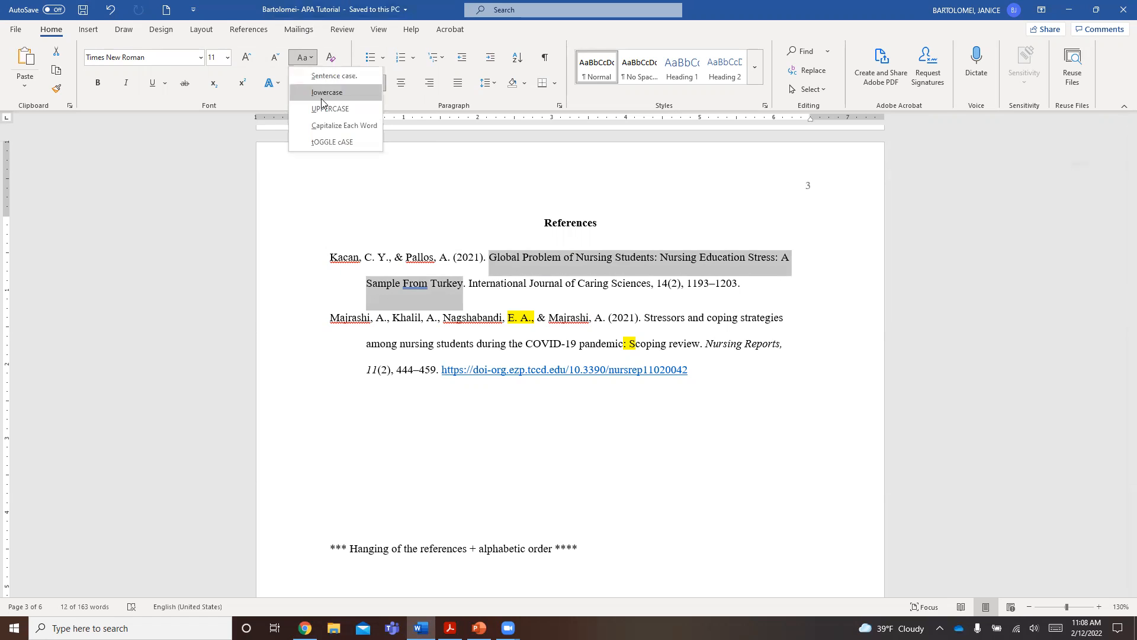
{"action": "left_click", "coordinate": [324, 93]}
{"action": "left_click", "coordinate": [306, 58]}
{"action": "left_click", "coordinate": [314, 77]}
{"action": "left_click", "coordinate": [444, 408]}
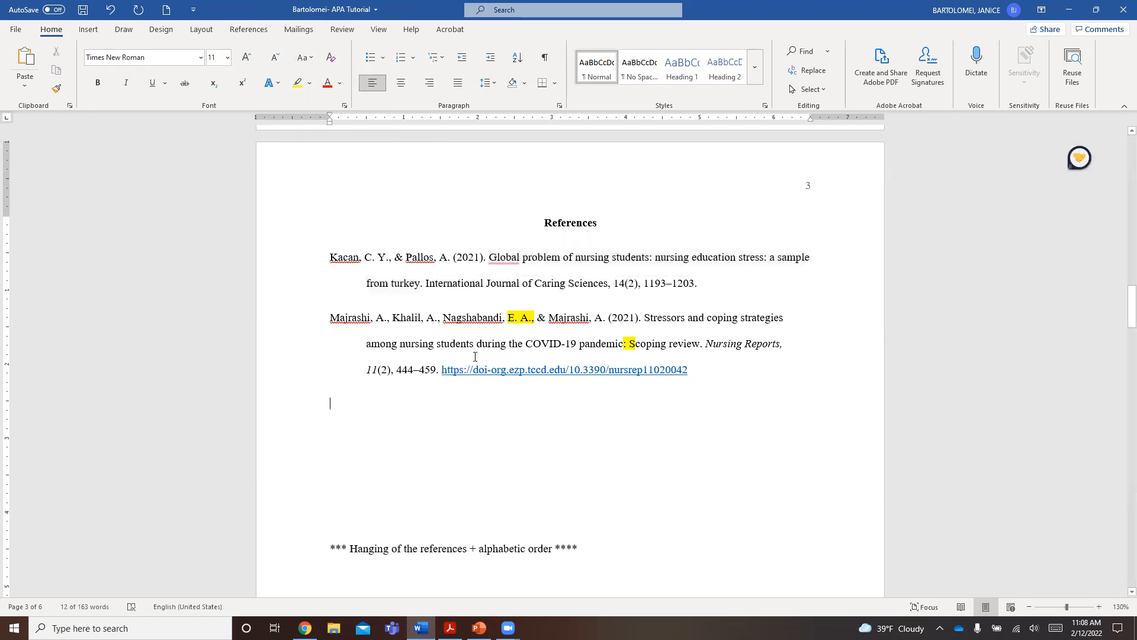
- Capitalize "Turkey" and the first word after each colon, "Nursing" and "A", in the first reference's article title
{"action": "mouse_move", "coordinate": [512, 257]}
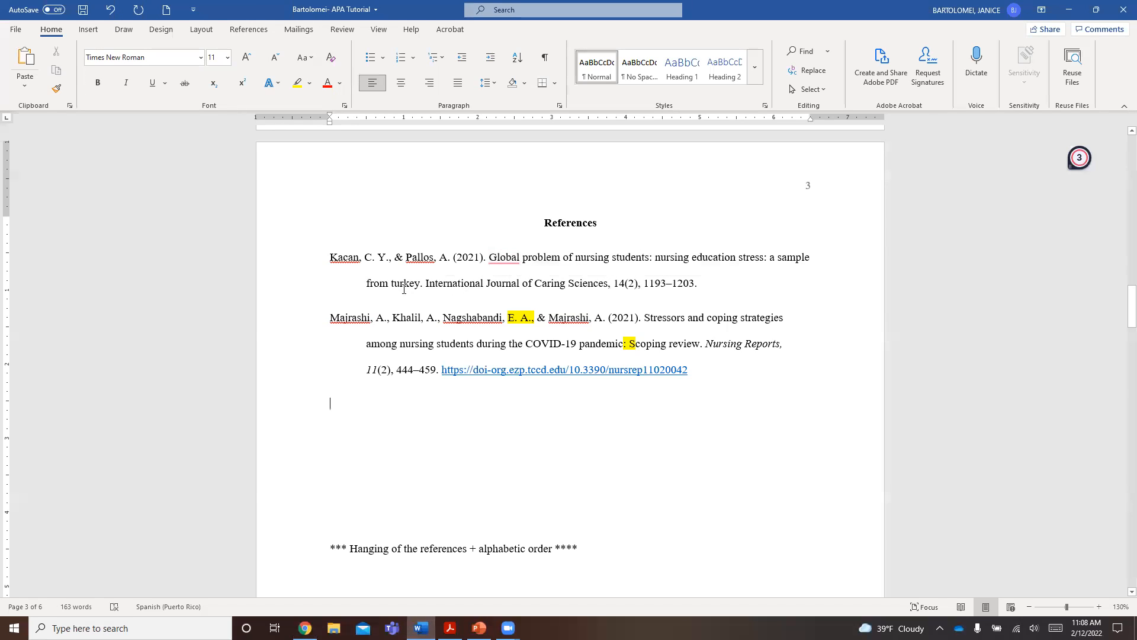
{"action": "left_click_drag", "start_coordinate": [397, 289], "coordinate": [391, 287]}
{"action": "type", "text": "T"}
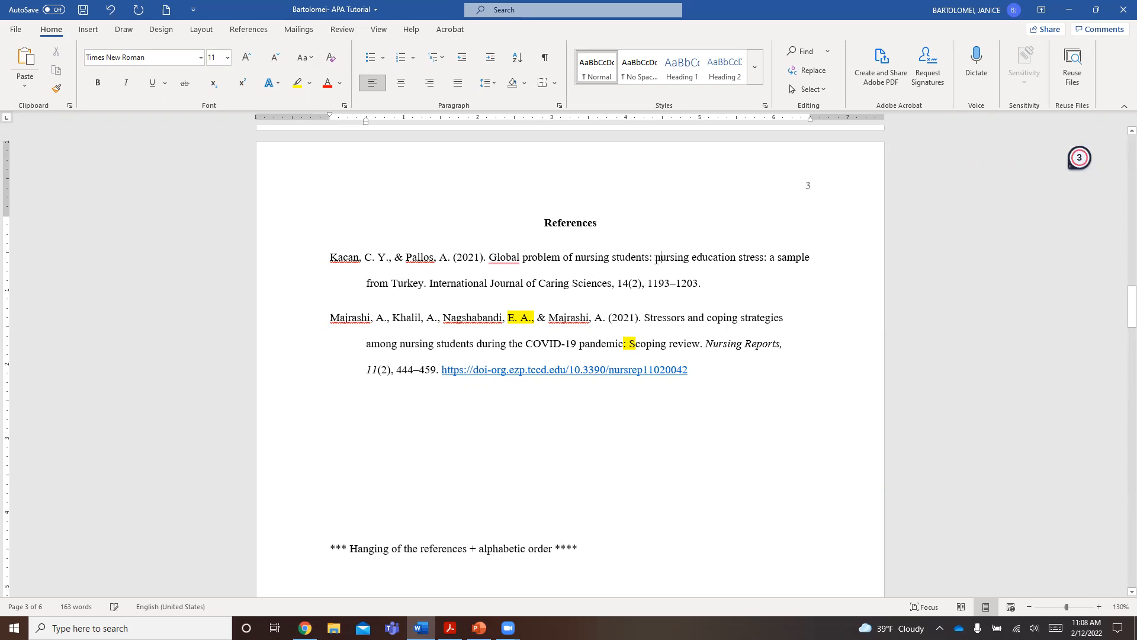
{"action": "left_click_drag", "start_coordinate": [655, 258], "coordinate": [662, 258]}
{"action": "type", "text": "N"}
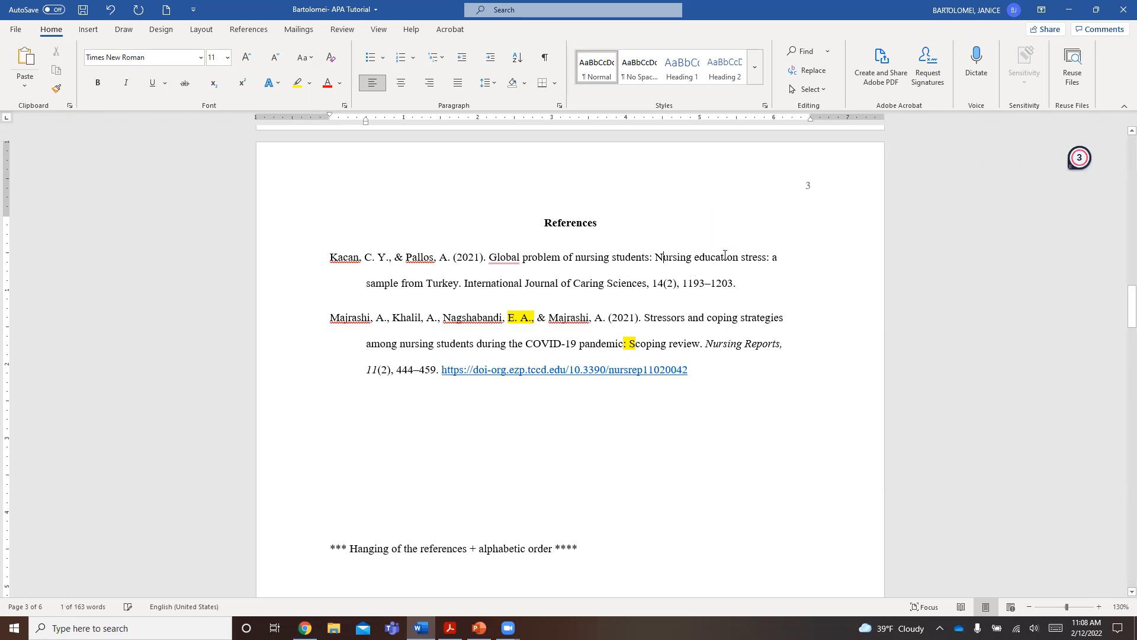
{"action": "left_click_drag", "start_coordinate": [771, 258], "coordinate": [778, 258]}
{"action": "type", "text": "A"}
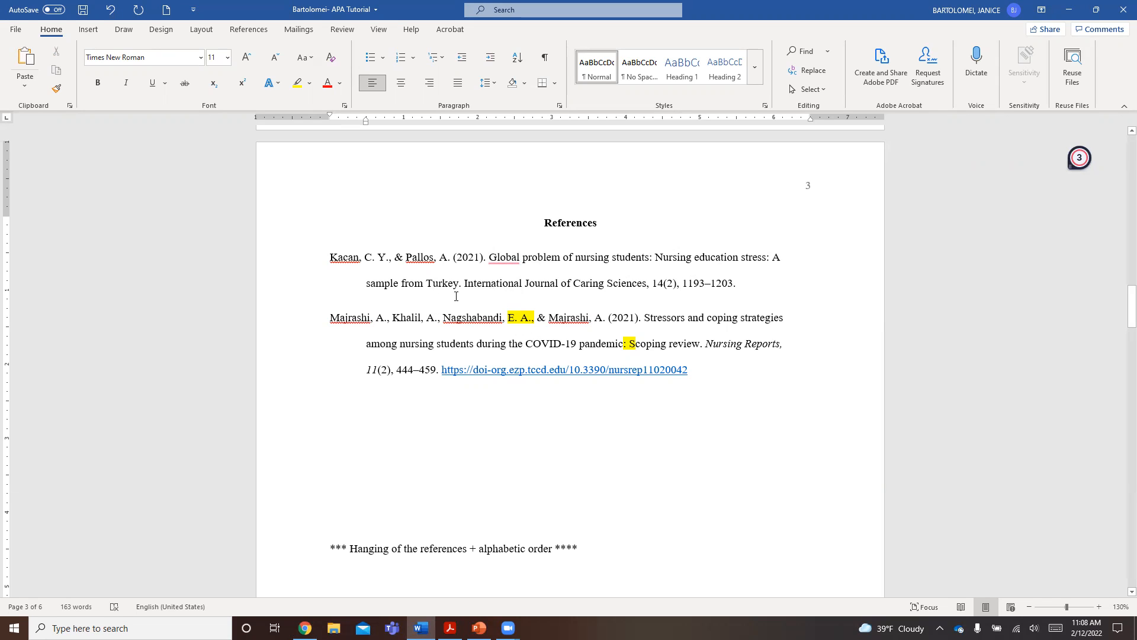
- Italicize the journal name "International Journal of Caring Sciences" and the volume number 14, checking the volume against the source article
{"action": "left_click_drag", "start_coordinate": [465, 283], "coordinate": [629, 289]}
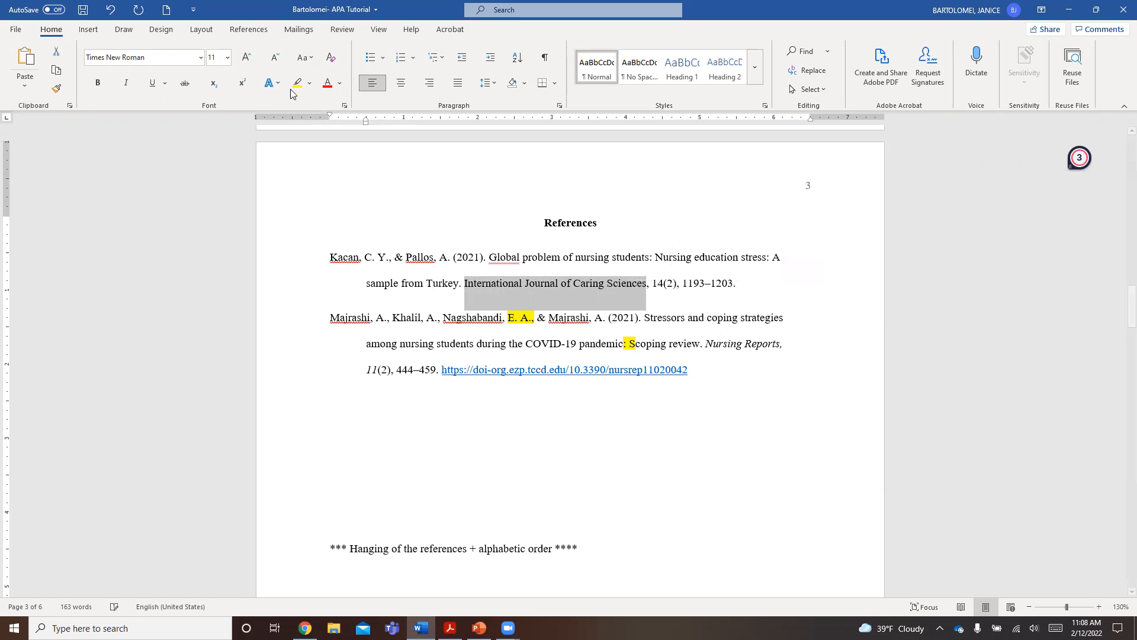
{"action": "left_click", "coordinate": [126, 85]}
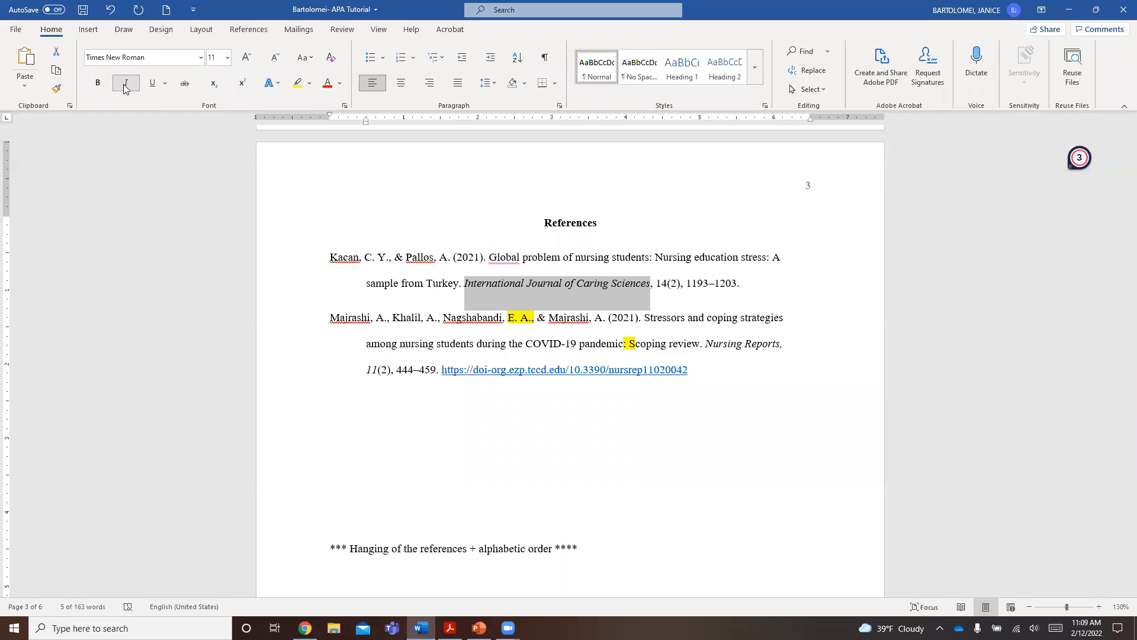
{"action": "left_click_drag", "start_coordinate": [657, 282], "coordinate": [667, 284]}
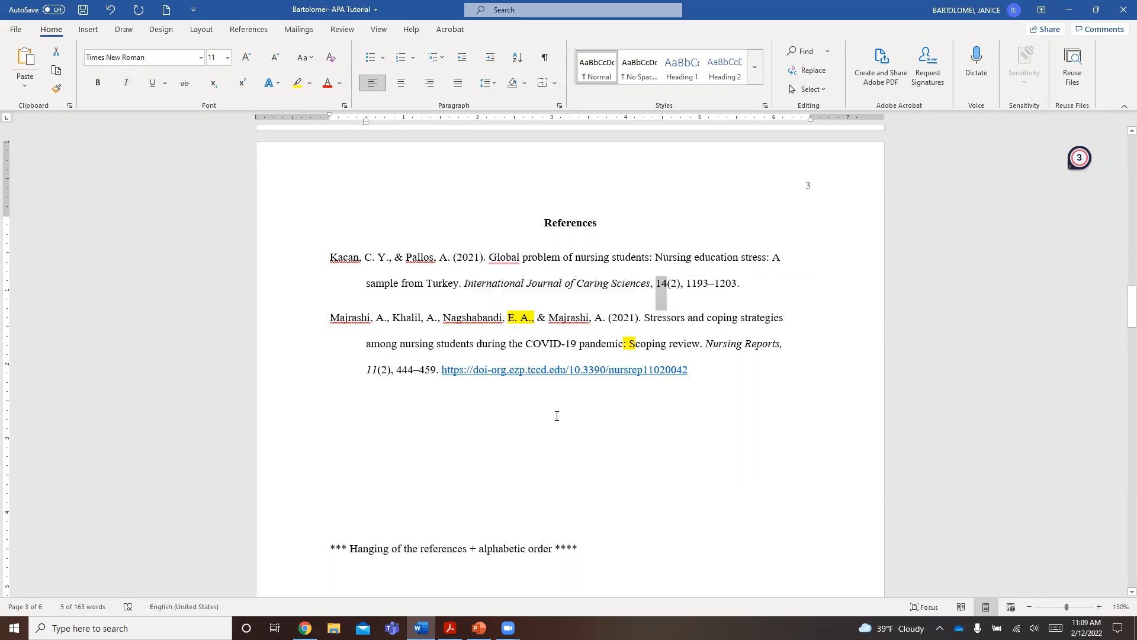
{"action": "left_click", "coordinate": [305, 628]}
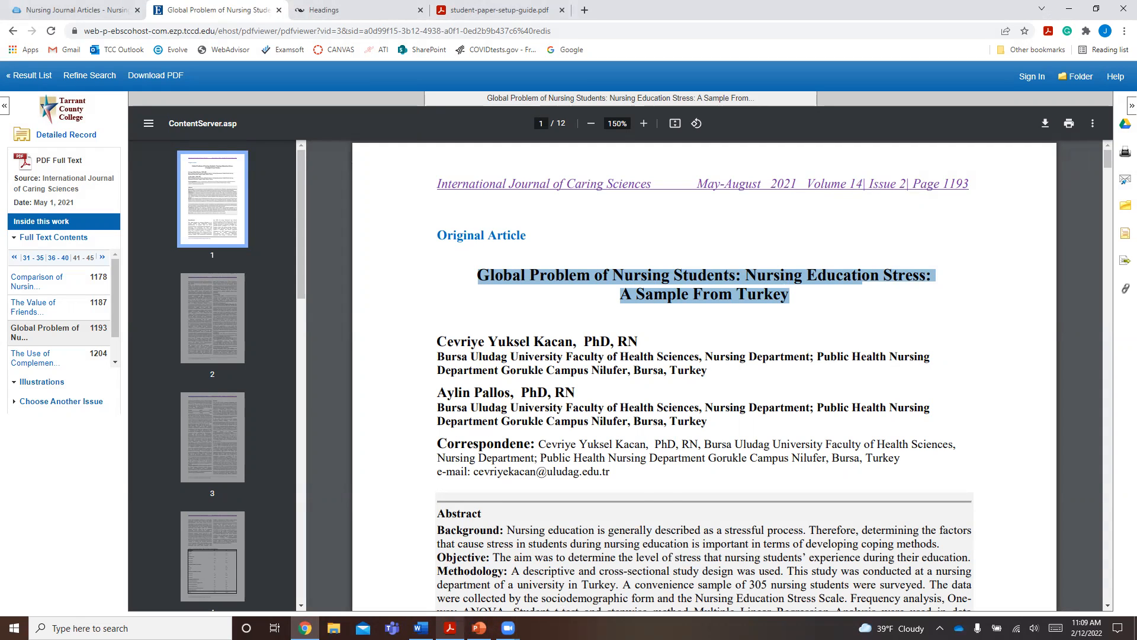
{"action": "left_click_drag", "start_coordinate": [807, 183], "coordinate": [863, 183]}
{"action": "left_click", "coordinate": [421, 628]}
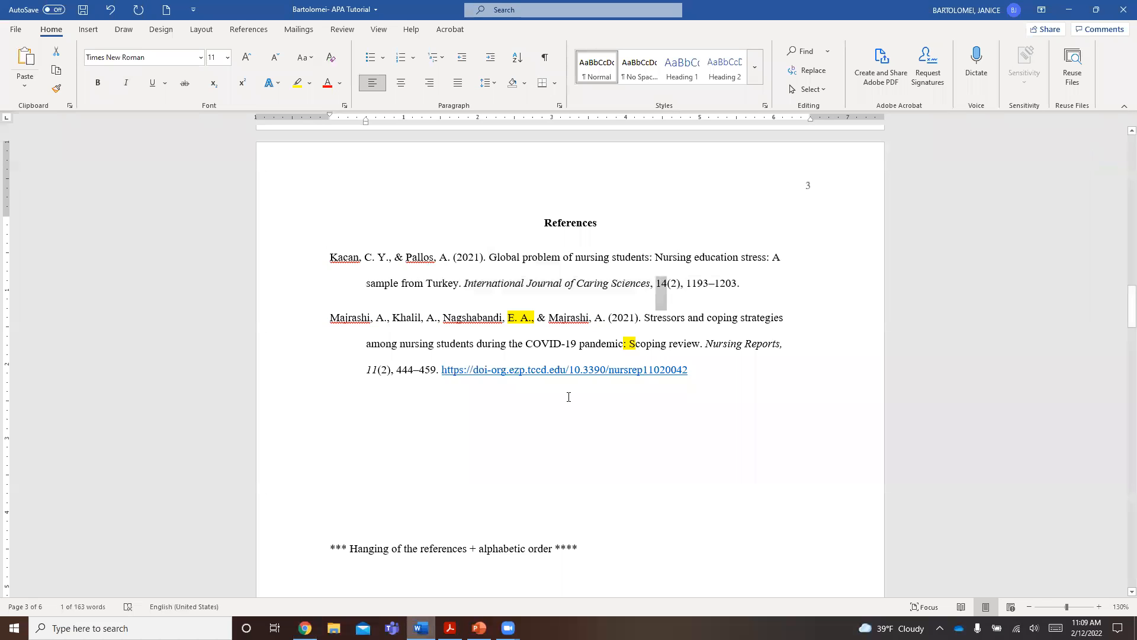
{"action": "left_click", "coordinate": [125, 82]}
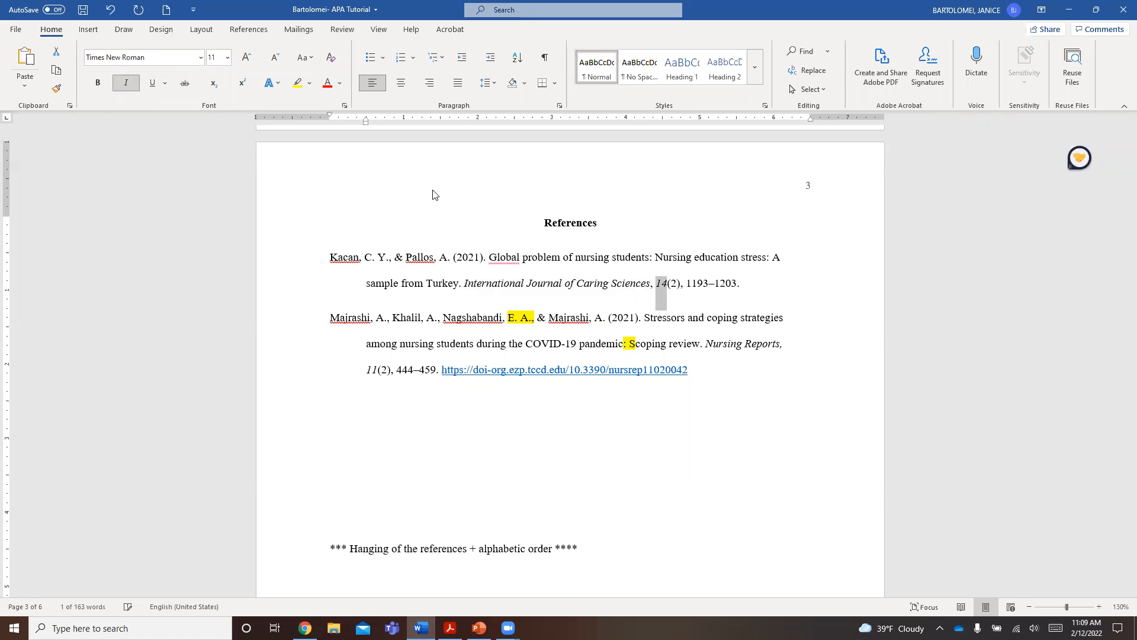
- Check the volume and issue numbers in the first reference against the header of the source article in the browser
{"action": "left_click", "coordinate": [672, 283]}
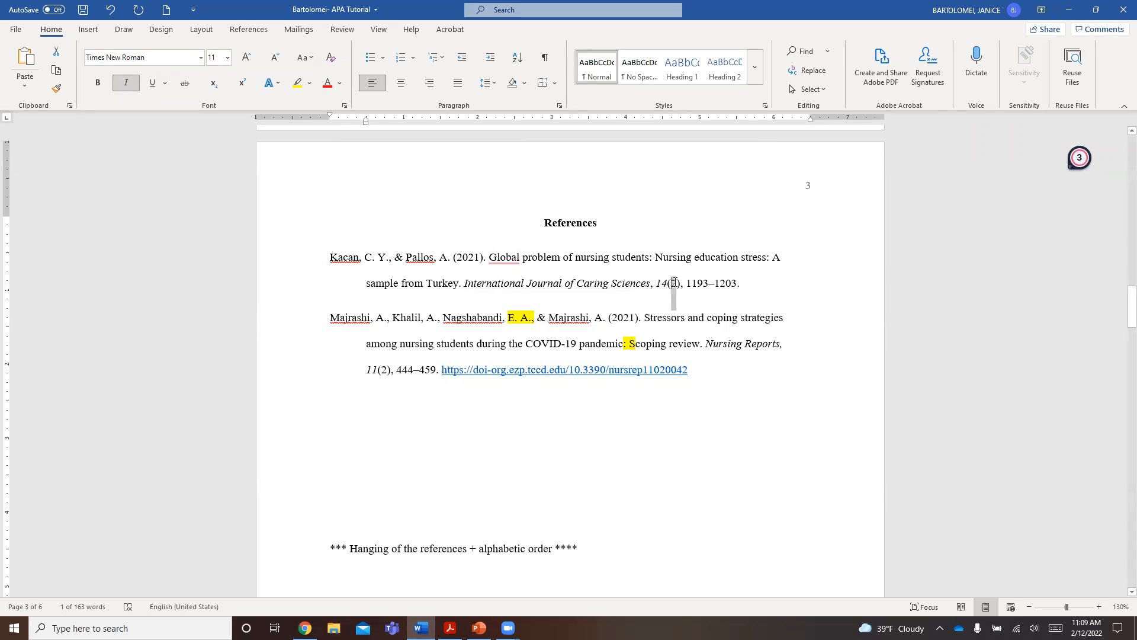
{"action": "key", "text": "alt+Tab"}
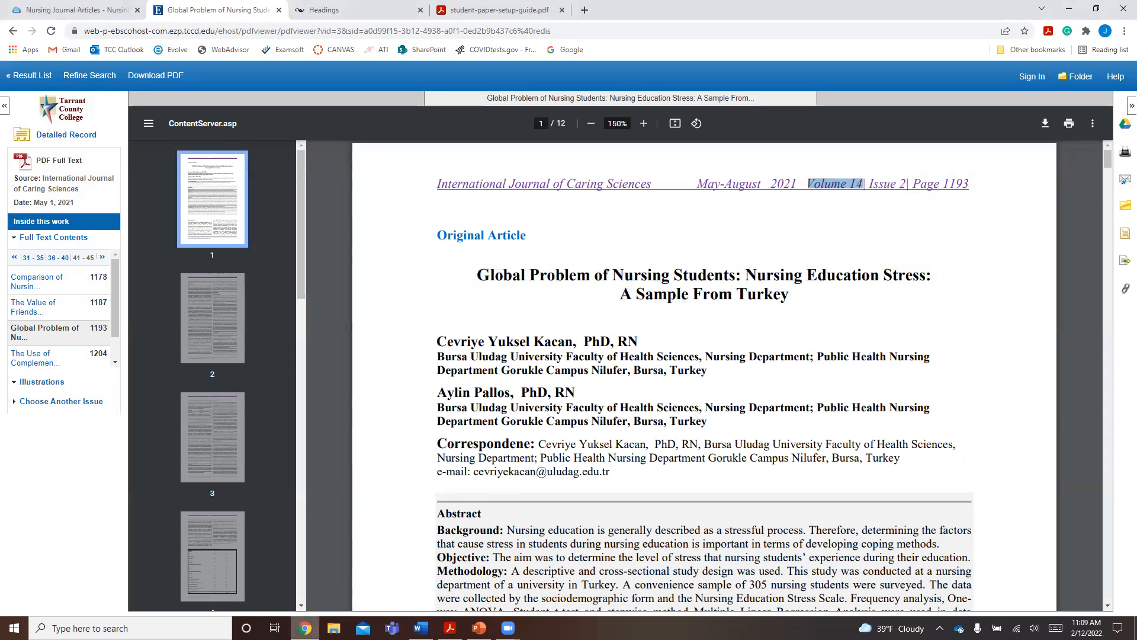
{"action": "key", "text": "alt+Tab"}
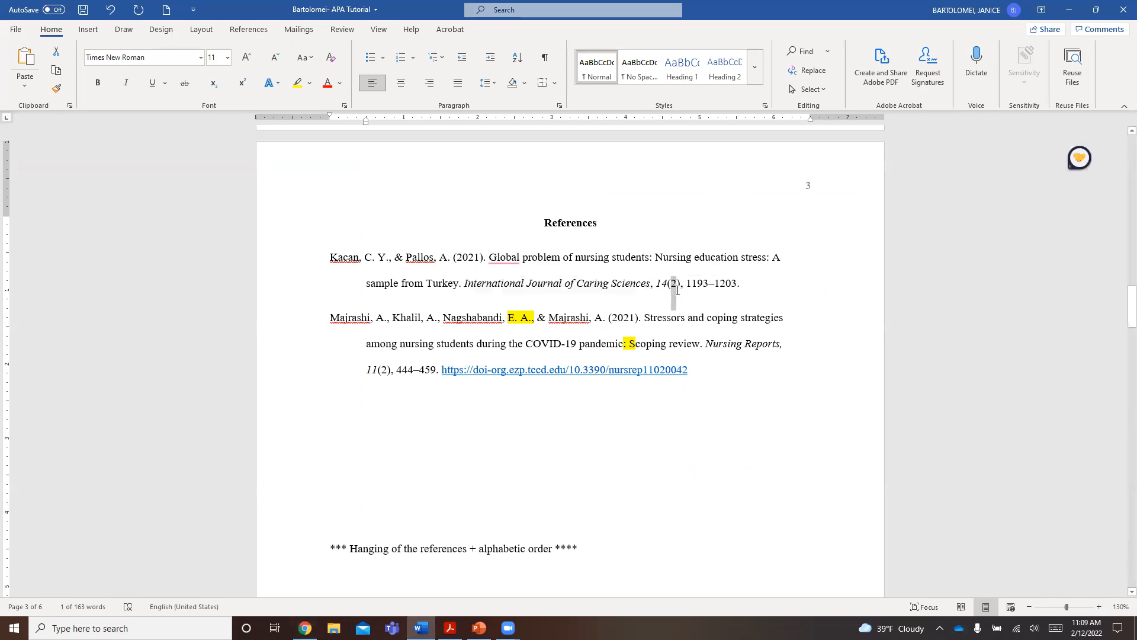
{"action": "left_click", "coordinate": [672, 285]}
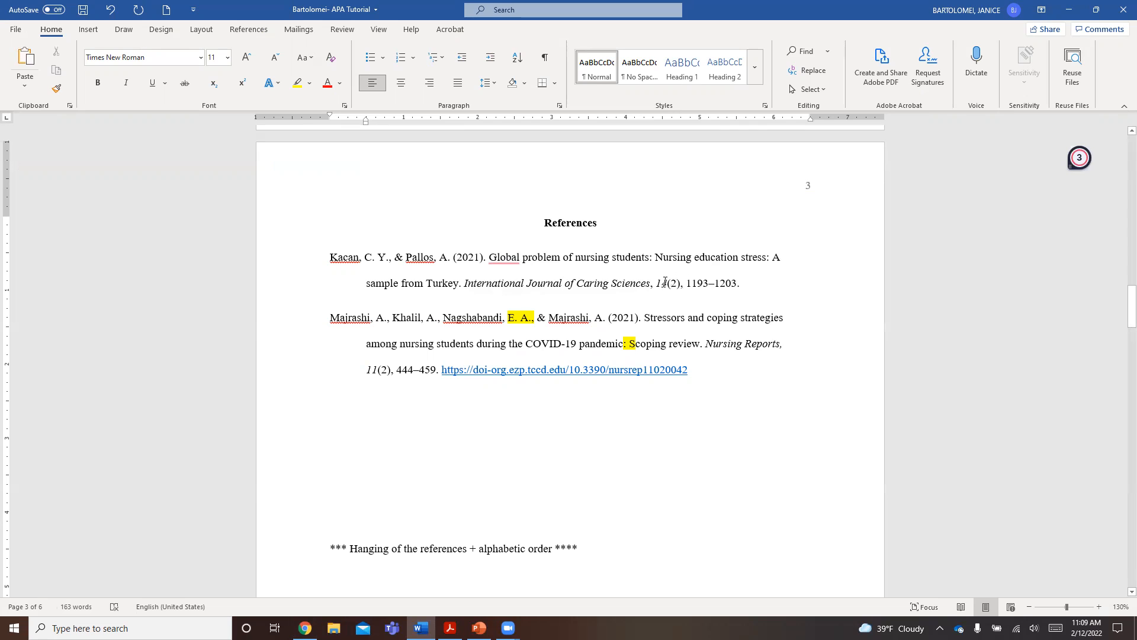
{"action": "double_click", "coordinate": [664, 284]}
{"action": "left_click", "coordinate": [663, 286]}
{"action": "double_click", "coordinate": [659, 284]}
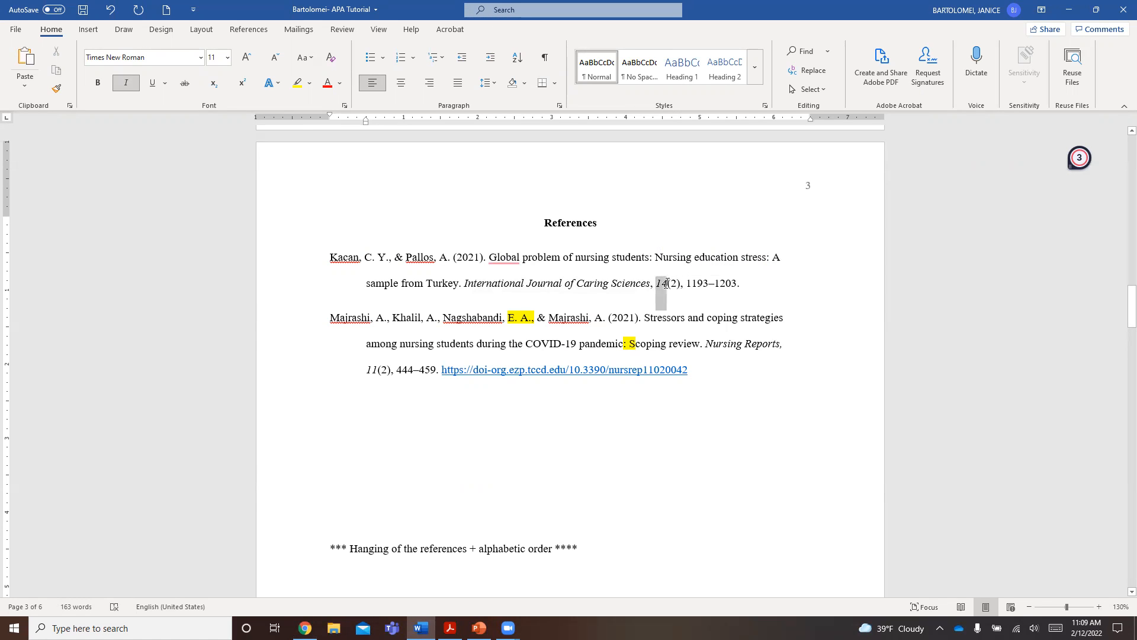
{"action": "left_click", "coordinate": [673, 285]}
- Check the page range 1193–1203 in the first reference against the first and last page numbers of the source article in Chrome
{"action": "left_click_drag", "start_coordinate": [688, 284], "coordinate": [738, 285]}
{"action": "left_click", "coordinate": [305, 628]}
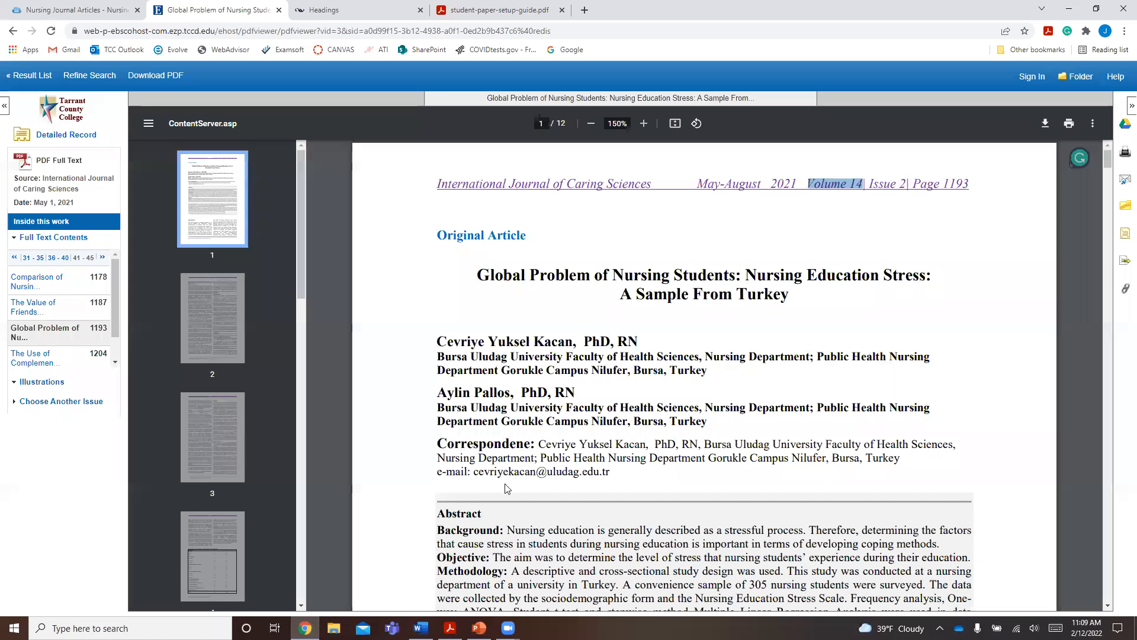
{"action": "scroll", "coordinate": [957, 292], "scroll_direction": "down", "scroll_amount": 4}
{"action": "scroll", "coordinate": [957, 291], "scroll_direction": "down", "scroll_amount": 10}
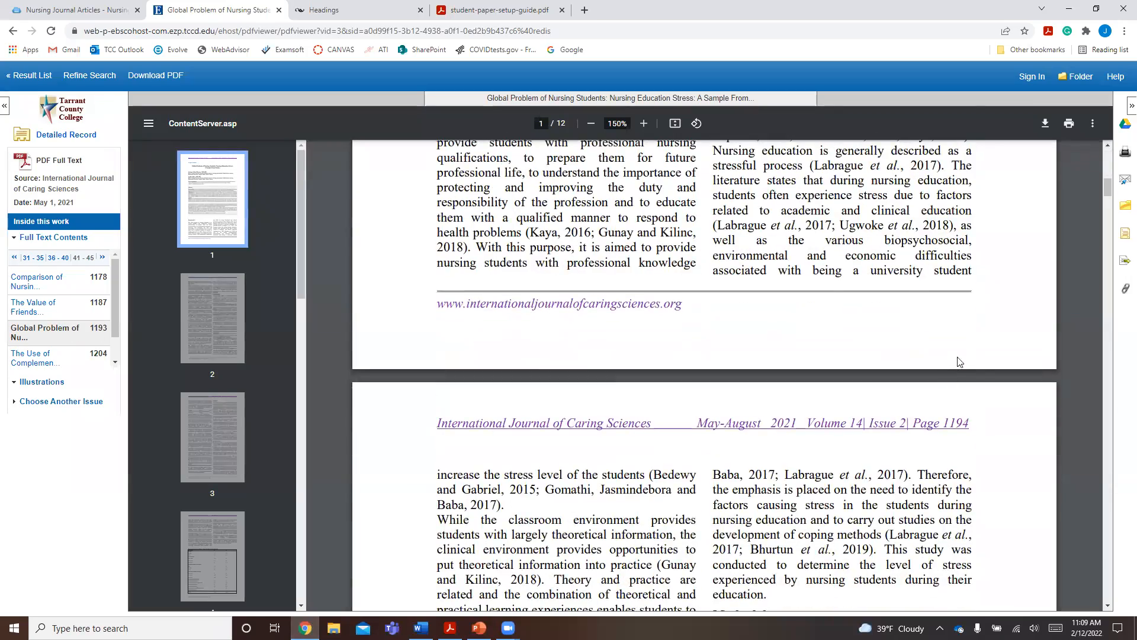
{"action": "scroll", "coordinate": [985, 359], "scroll_direction": "down", "scroll_amount": 8}
{"action": "scroll", "coordinate": [984, 355], "scroll_direction": "up", "scroll_amount": 8}
{"action": "scroll", "coordinate": [988, 318], "scroll_direction": "down", "scroll_amount": 20}
{"action": "scroll", "coordinate": [937, 308], "scroll_direction": "up", "scroll_amount": 5}
{"action": "scroll", "coordinate": [959, 332], "scroll_direction": "down", "scroll_amount": 9}
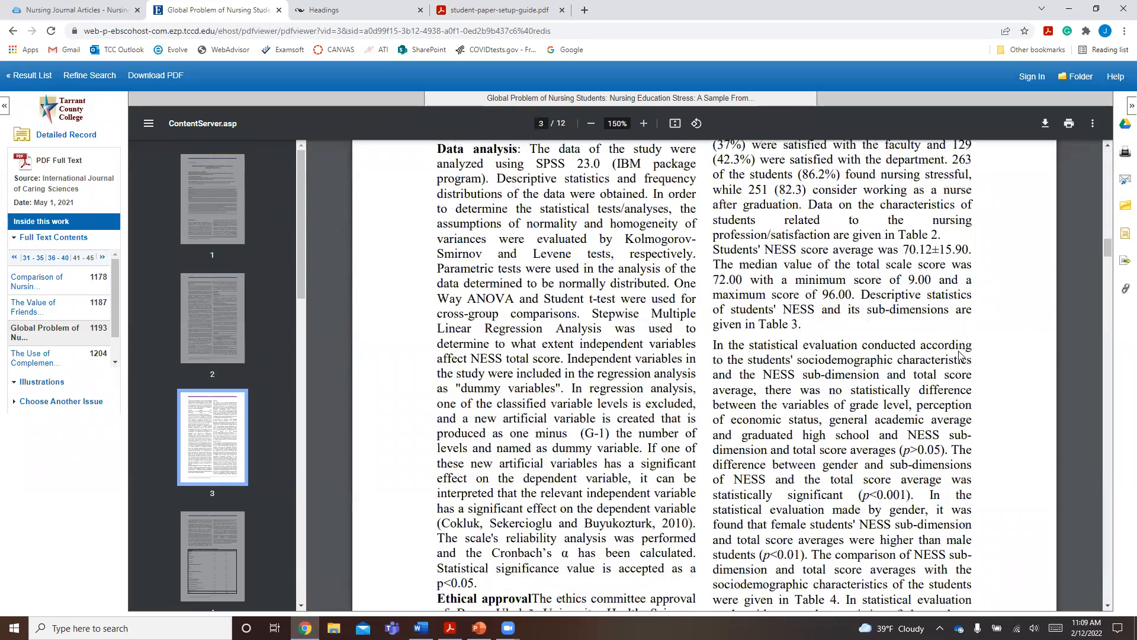
{"action": "scroll", "coordinate": [961, 355], "scroll_direction": "down", "scroll_amount": 20}
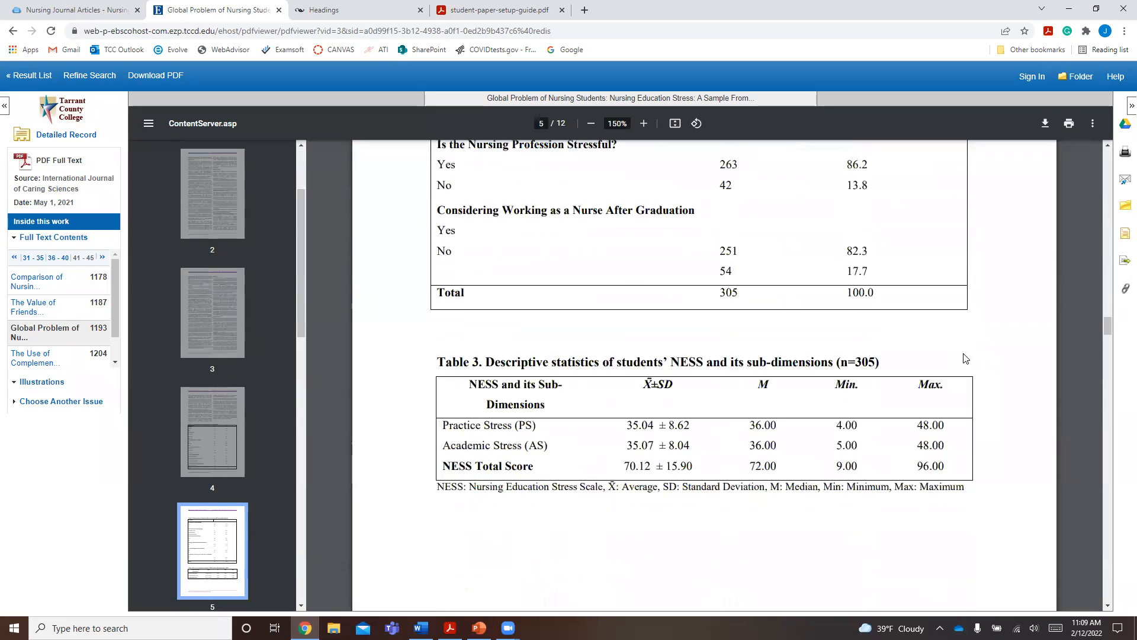
{"action": "scroll", "coordinate": [966, 358], "scroll_direction": "down", "scroll_amount": 20}
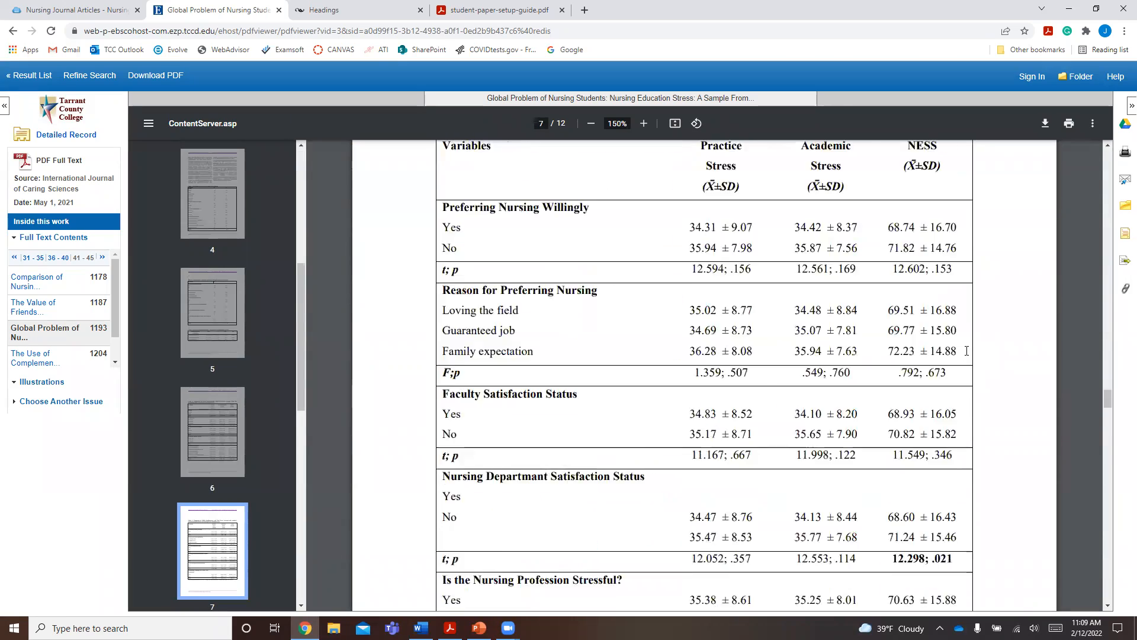
{"action": "scroll", "coordinate": [967, 351], "scroll_direction": "down", "scroll_amount": 20}
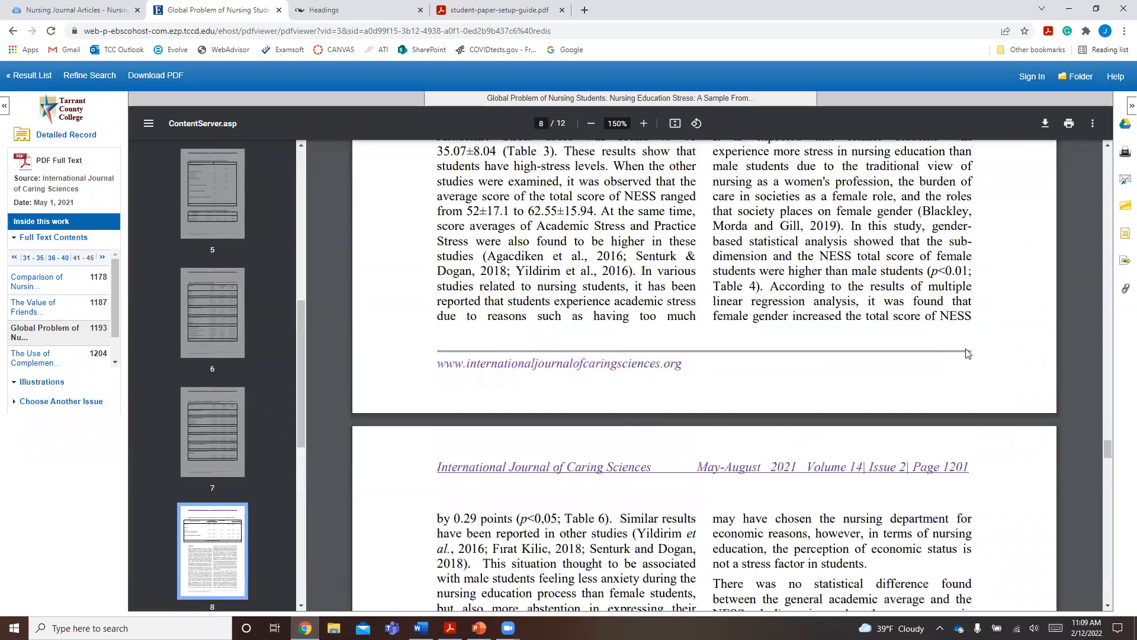
{"action": "scroll", "coordinate": [969, 354], "scroll_direction": "down", "scroll_amount": 20}
{"action": "scroll", "coordinate": [969, 354], "scroll_direction": "down", "scroll_amount": 20}
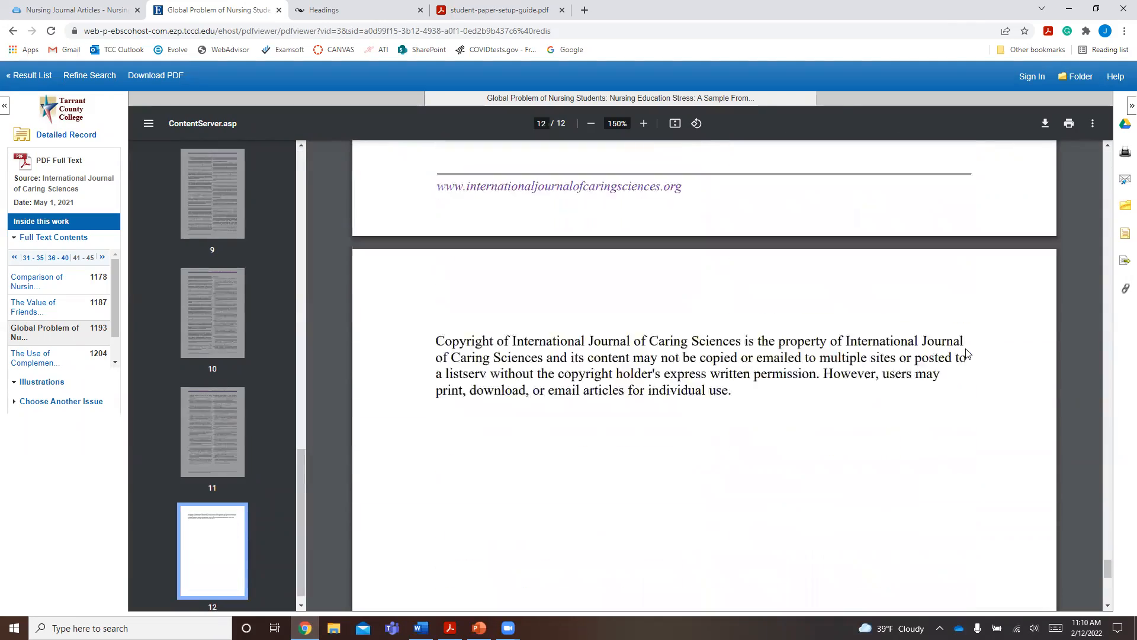
{"action": "scroll", "coordinate": [968, 350], "scroll_direction": "up", "scroll_amount": 20}
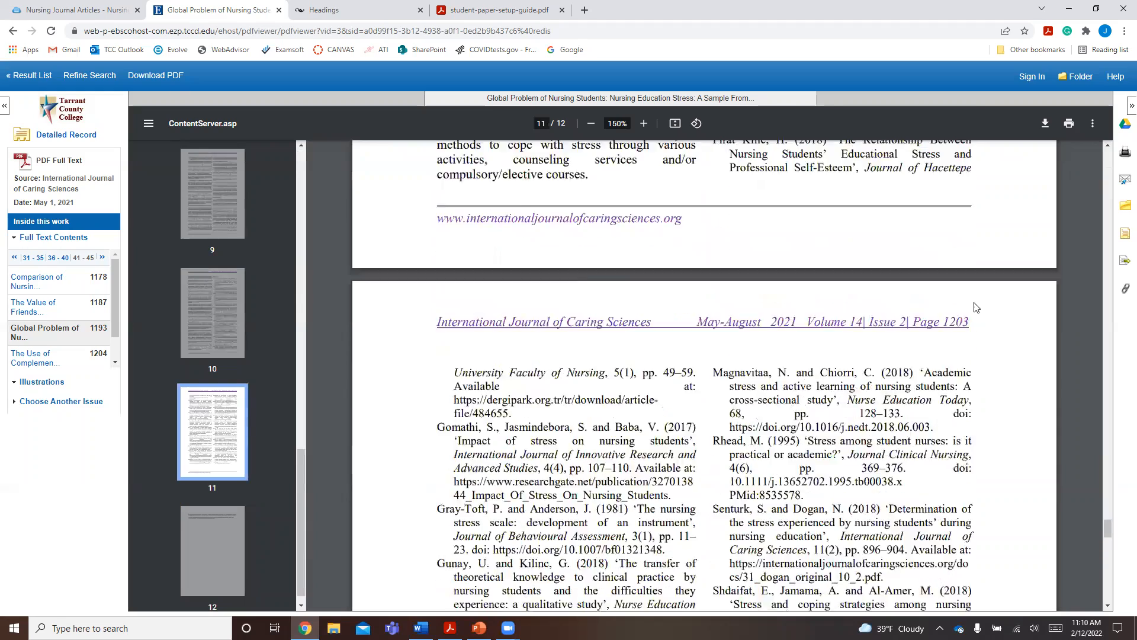
{"action": "scroll", "coordinate": [976, 307], "scroll_direction": "up", "scroll_amount": 2}
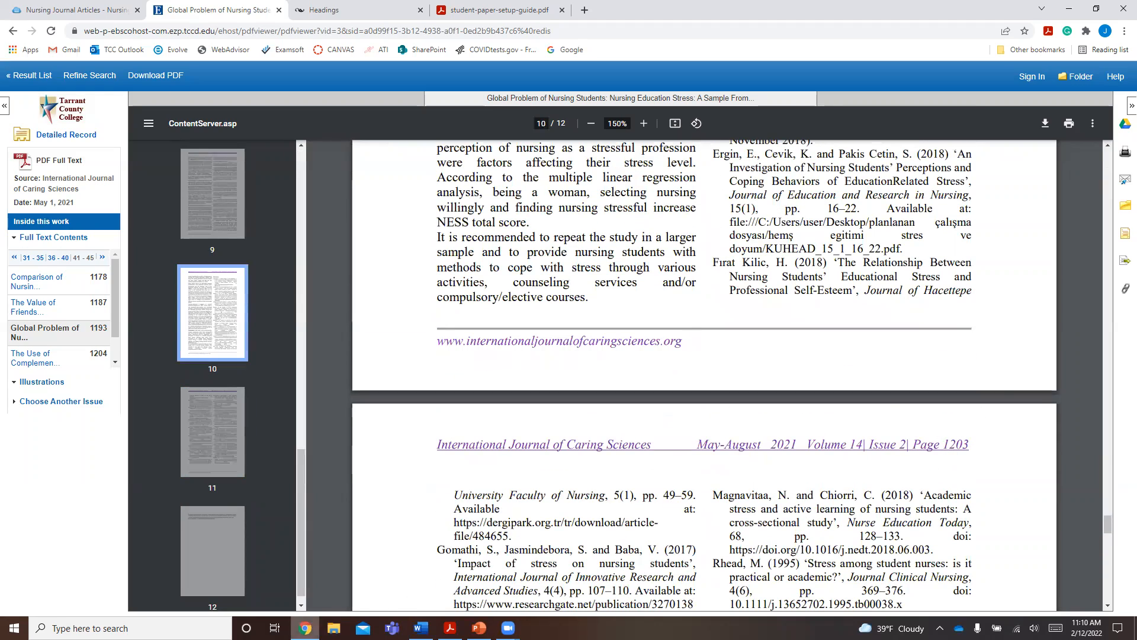
{"action": "left_click", "coordinate": [421, 628]}
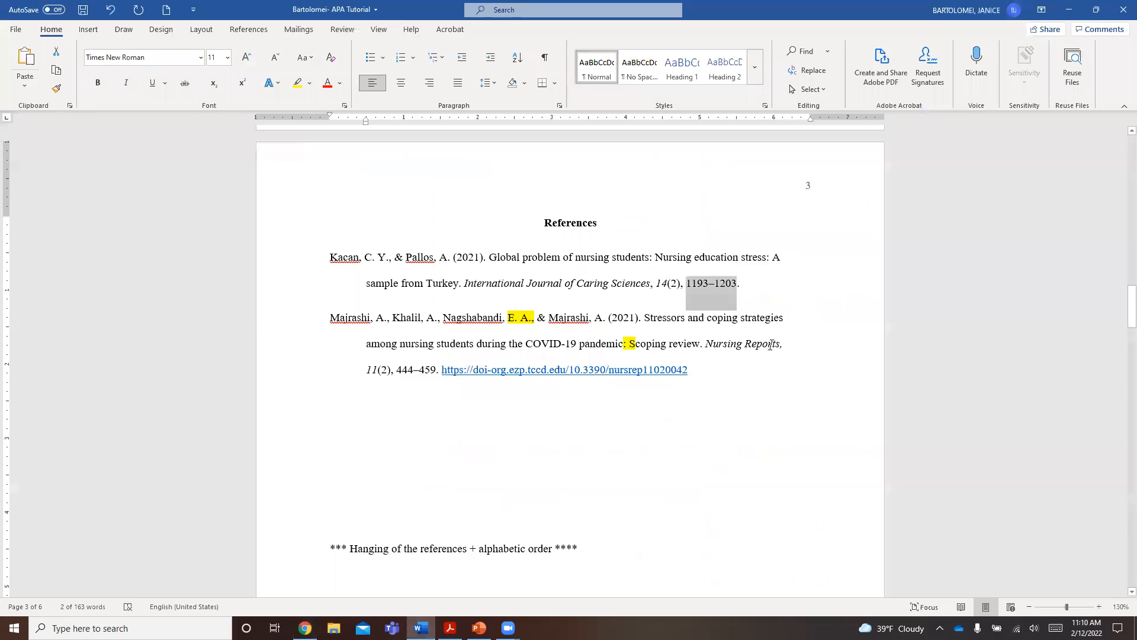
{"action": "left_click", "coordinate": [693, 282]}
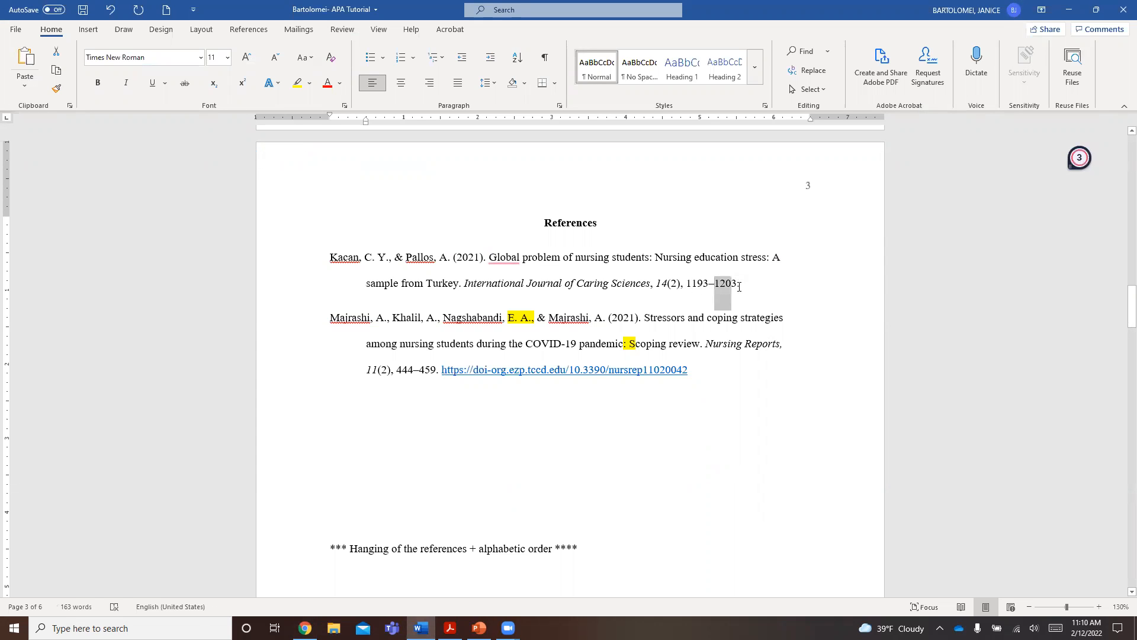
{"action": "left_click", "coordinate": [744, 285]}
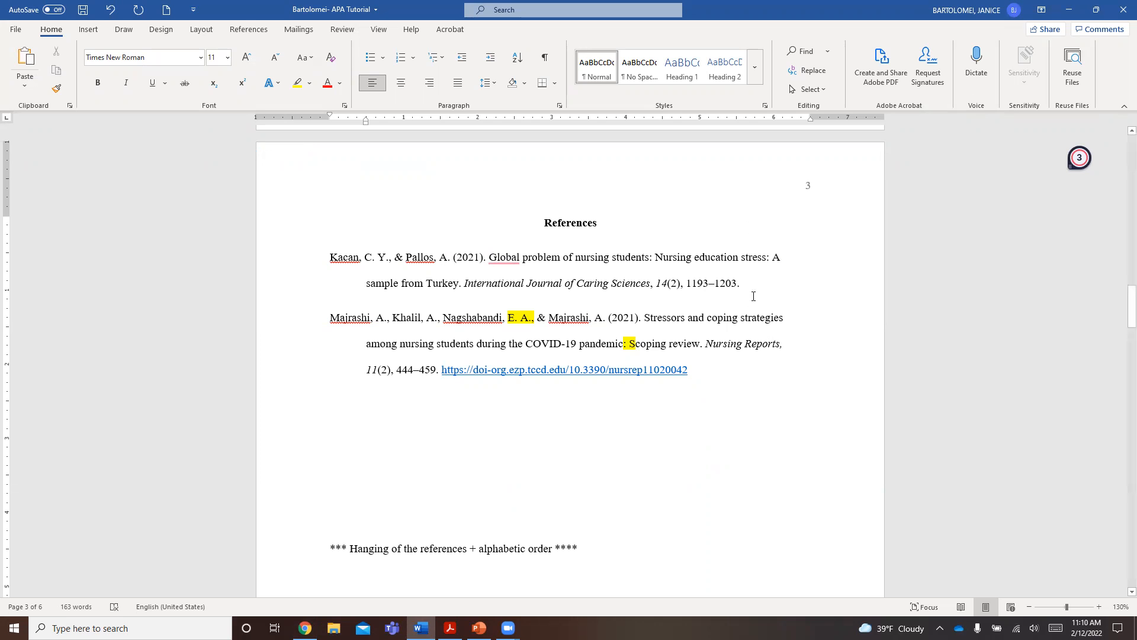
{"action": "left_click_drag", "start_coordinate": [747, 283], "coordinate": [714, 284]}
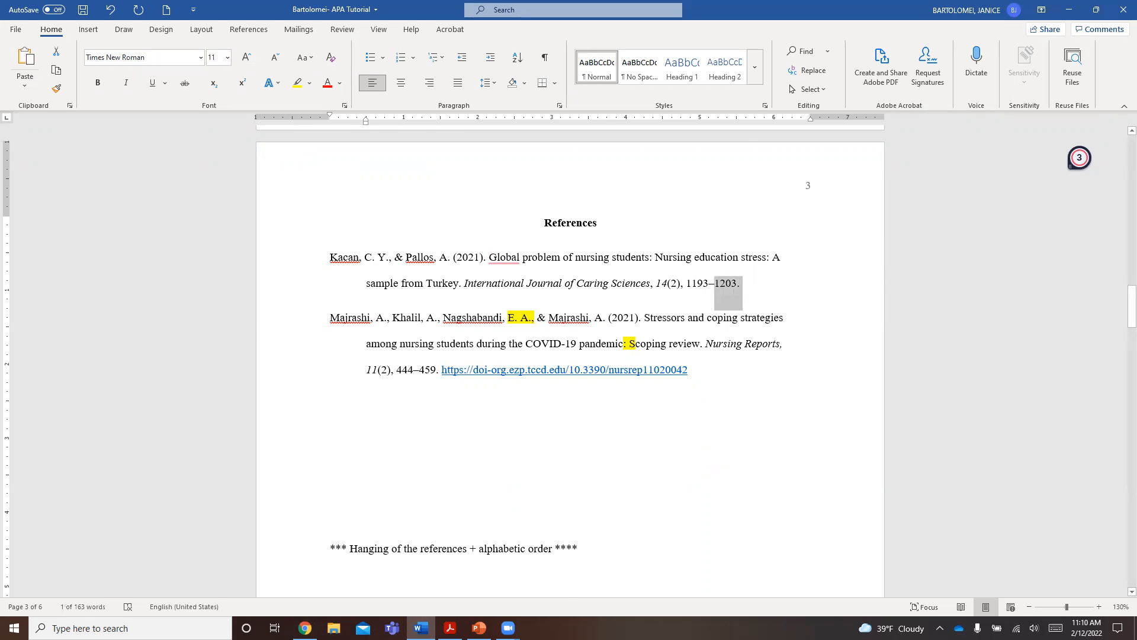
- Review the APA 7th Edition entry in the EBSCO citation formats for the source article in Chrome, and close the citation view
{"action": "left_click", "coordinate": [305, 628]}
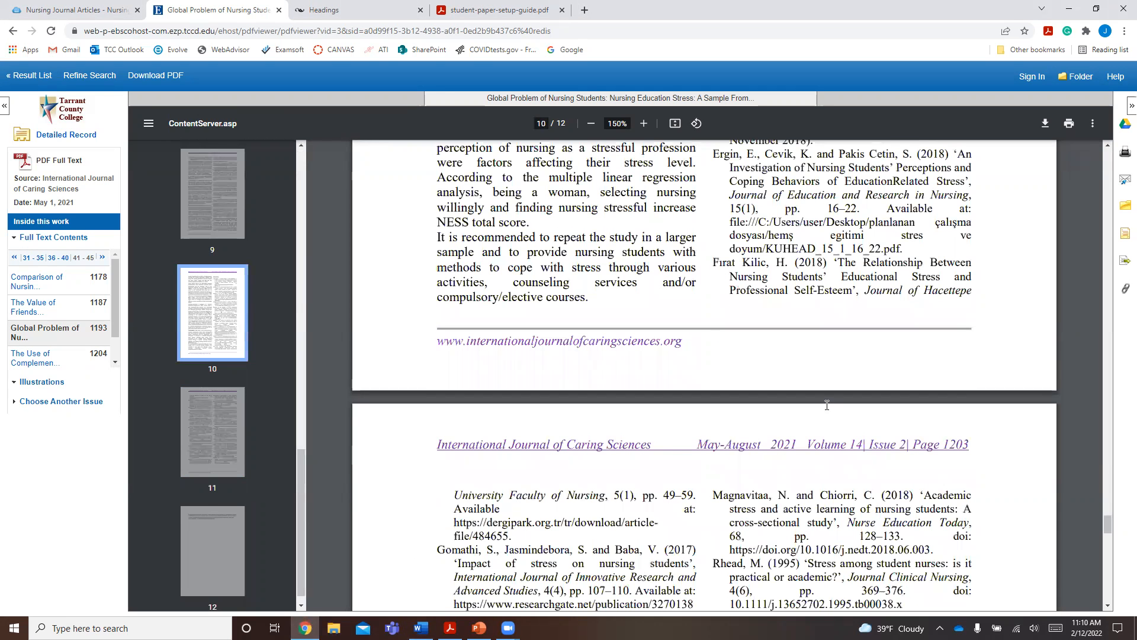
{"action": "left_click", "coordinate": [1123, 234]}
{"action": "scroll", "coordinate": [729, 204], "scroll_direction": "down", "scroll_amount": 1}
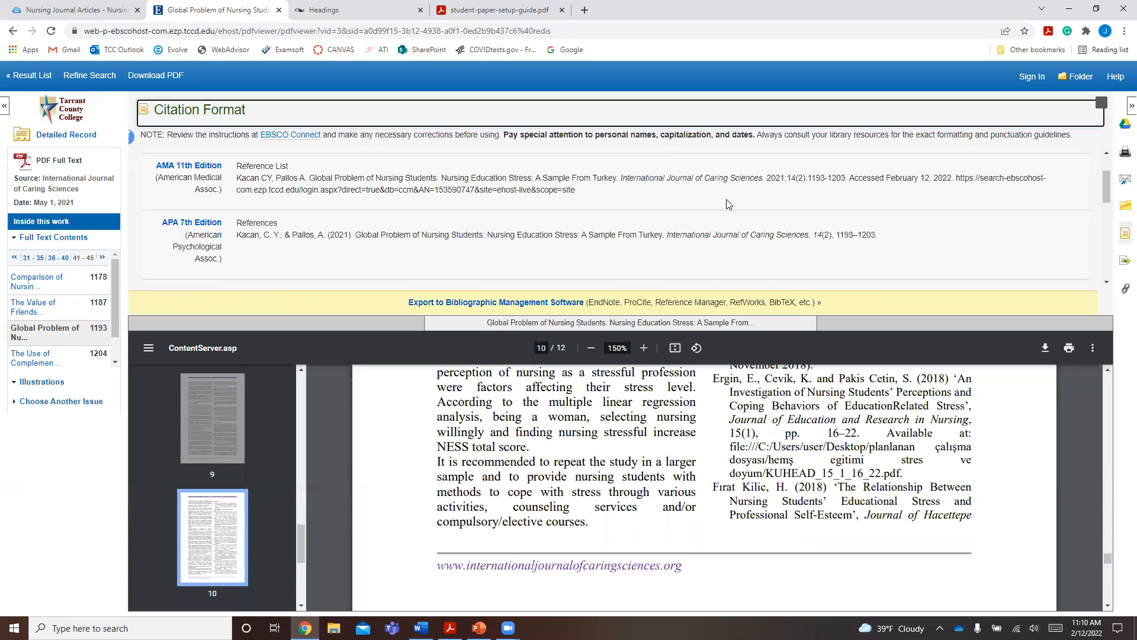
{"action": "scroll", "coordinate": [711, 228], "scroll_direction": "down", "scroll_amount": 1}
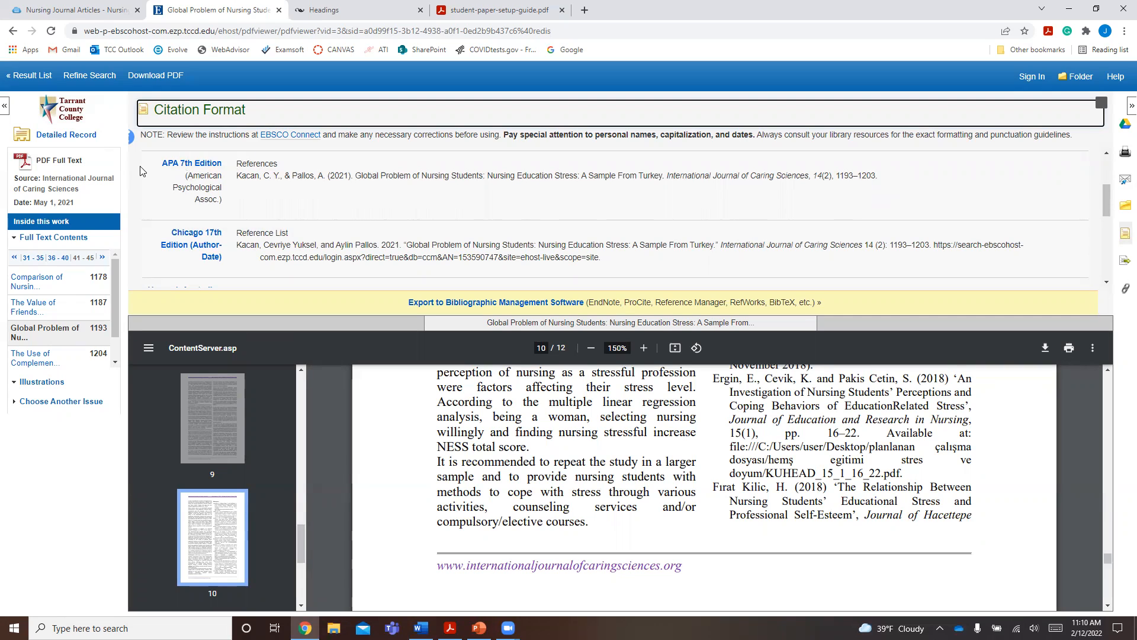
{"action": "left_click_drag", "start_coordinate": [167, 166], "coordinate": [158, 180]}
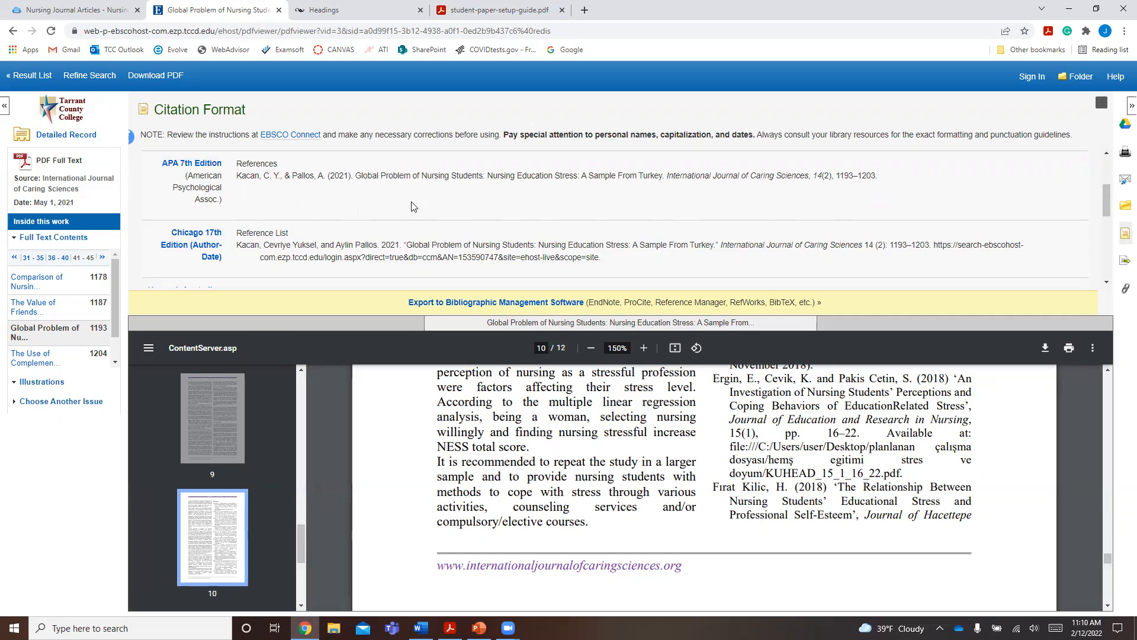
{"action": "left_click", "coordinate": [1125, 233]}
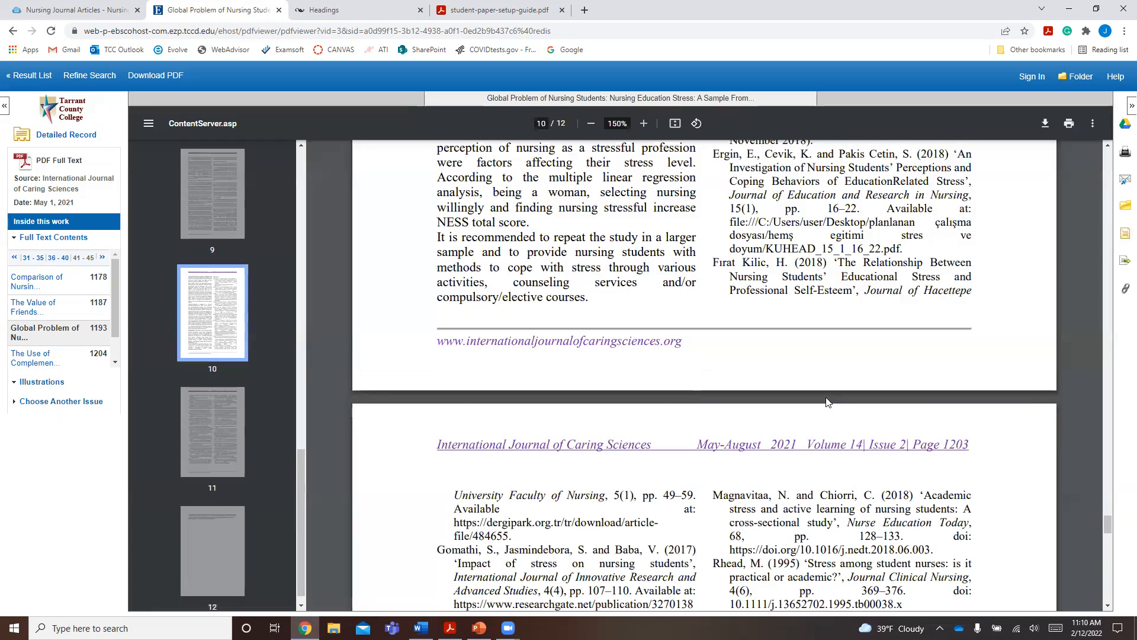
- Look back through the source article's pages, from the reference list to the first pages, for a DOI or journal web address
{"action": "scroll", "coordinate": [825, 401], "scroll_direction": "up", "scroll_amount": 15}
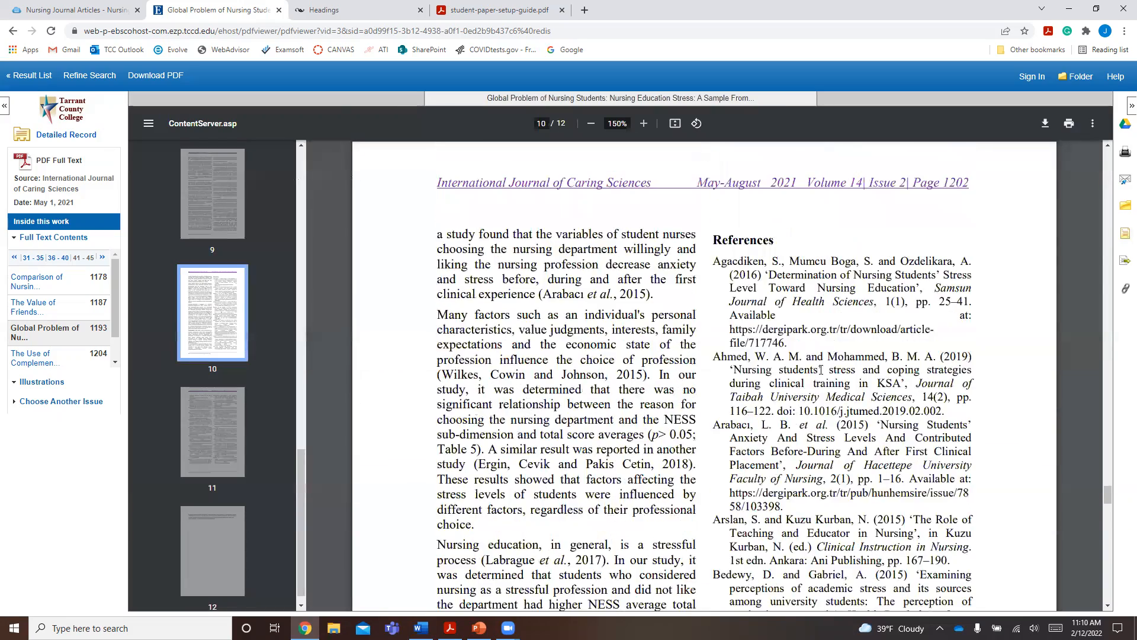
{"action": "scroll", "coordinate": [821, 370], "scroll_direction": "up", "scroll_amount": 4}
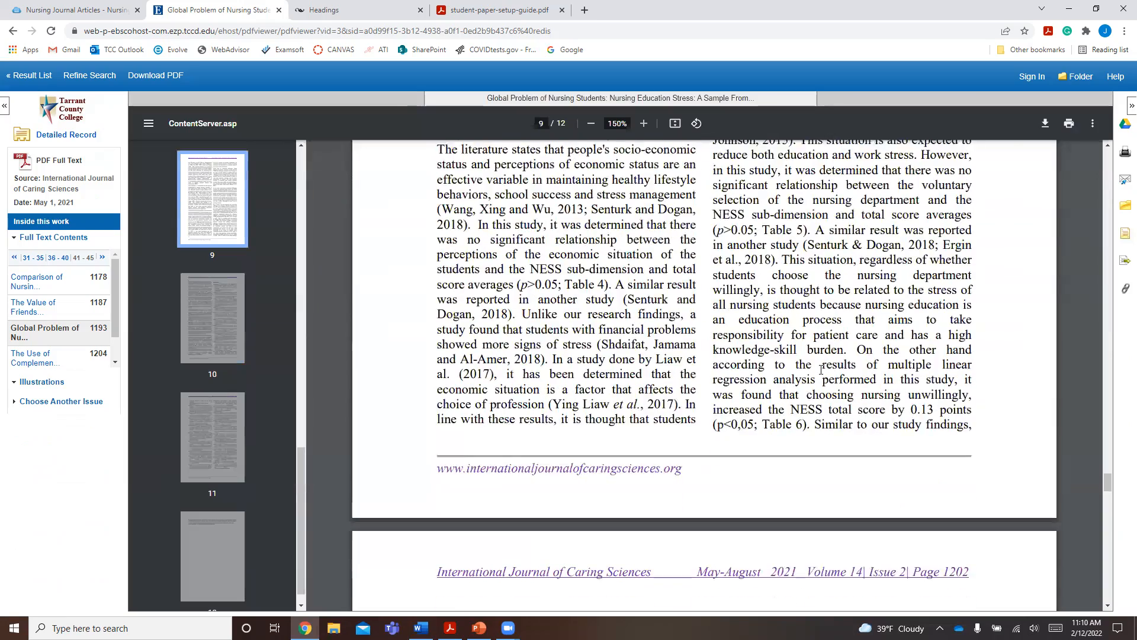
{"action": "scroll", "coordinate": [821, 369], "scroll_direction": "up", "scroll_amount": 9}
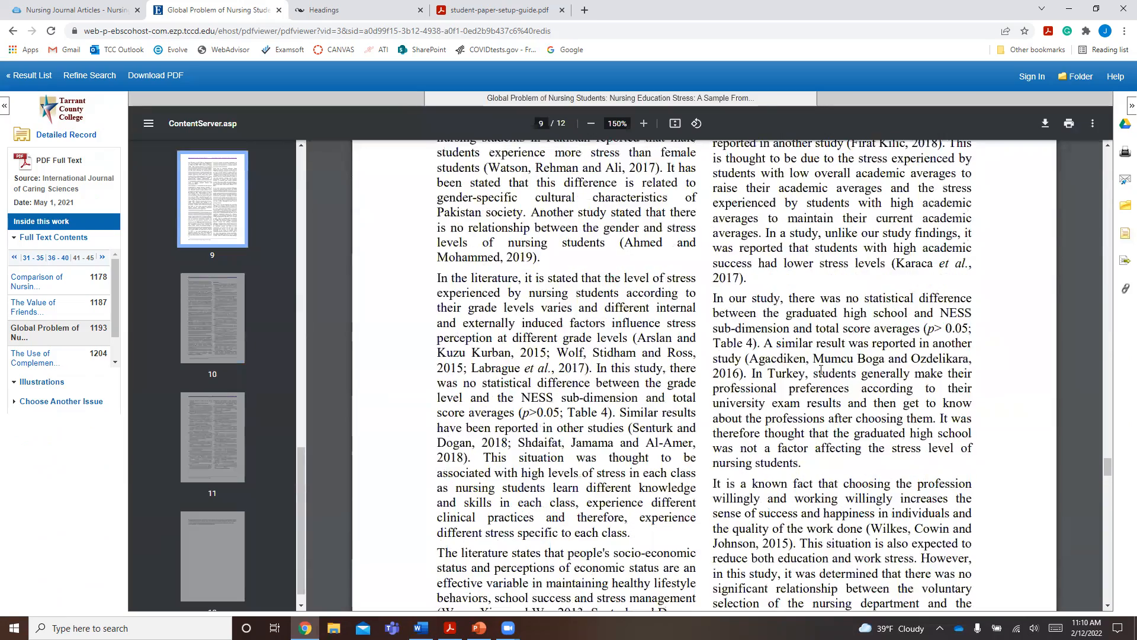
{"action": "scroll", "coordinate": [821, 370], "scroll_direction": "up", "scroll_amount": 10}
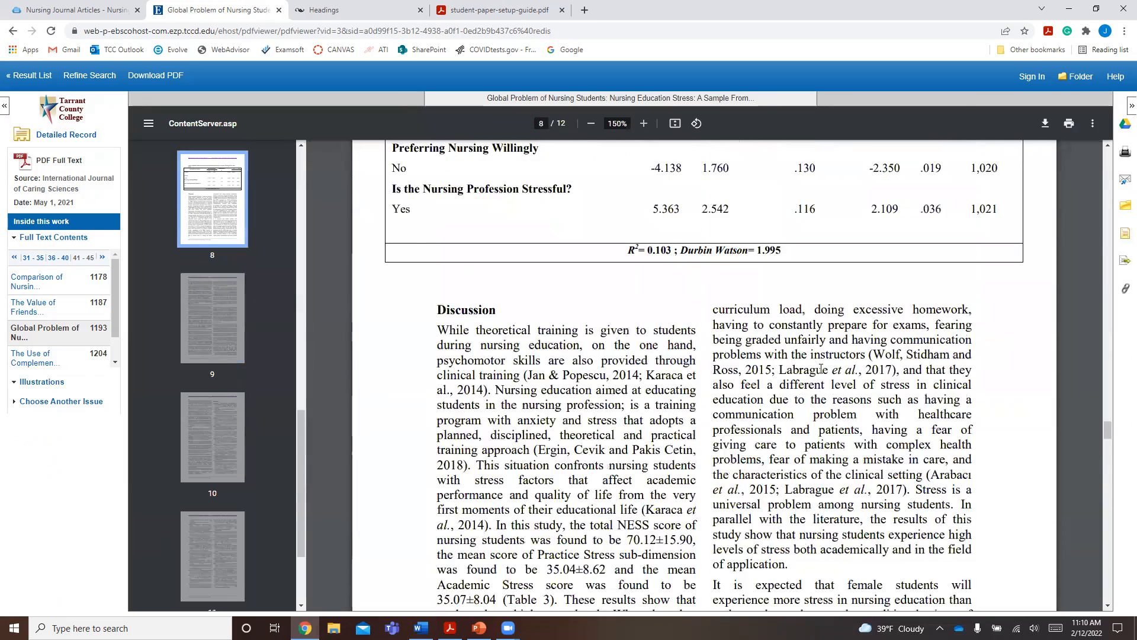
{"action": "left_click_drag", "start_coordinate": [1102, 422], "coordinate": [1093, 155]}
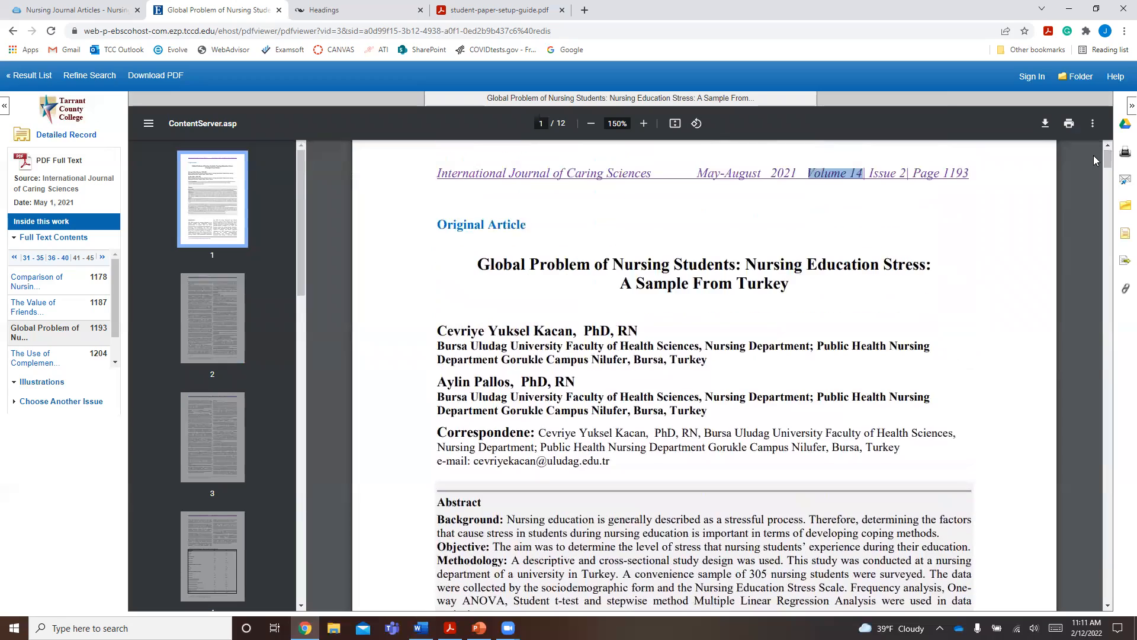
{"action": "scroll", "coordinate": [675, 288], "scroll_direction": "down", "scroll_amount": 15}
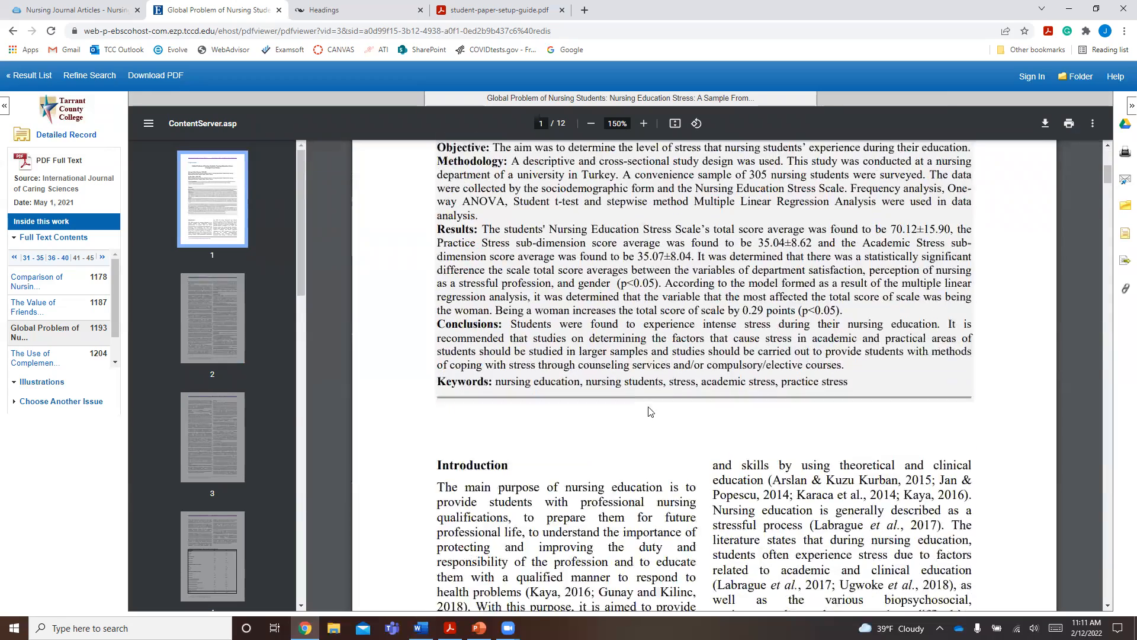
{"action": "scroll", "coordinate": [646, 398], "scroll_direction": "down", "scroll_amount": 1}
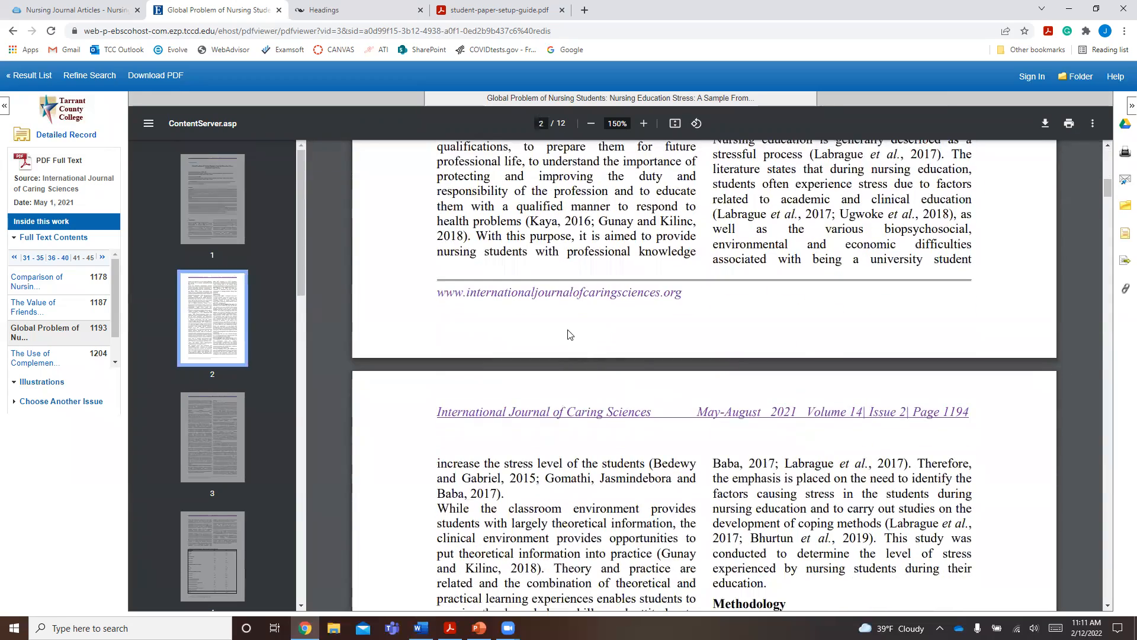
{"action": "scroll", "coordinate": [570, 335], "scroll_direction": "down", "scroll_amount": 4}
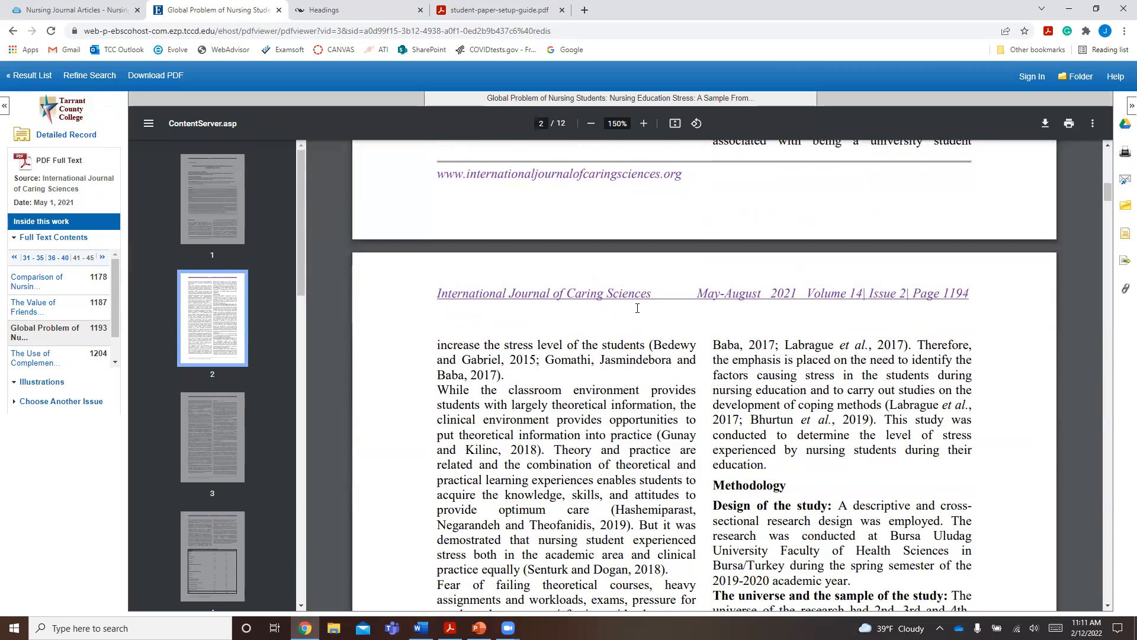
{"action": "scroll", "coordinate": [638, 308], "scroll_direction": "up", "scroll_amount": 4}
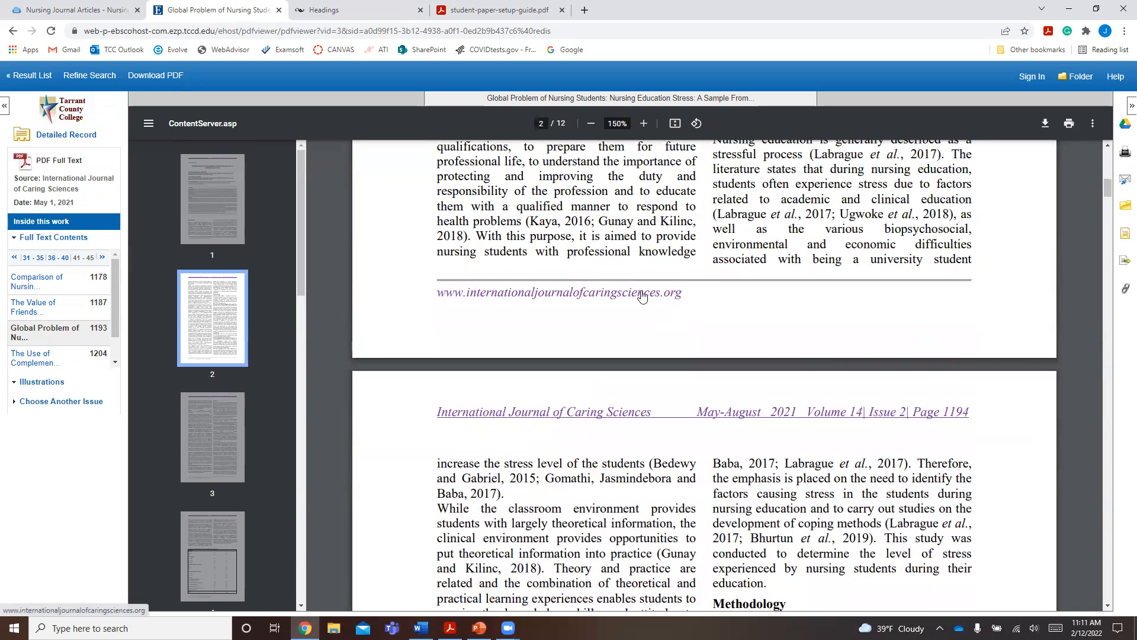
{"action": "left_click", "coordinate": [443, 296]}
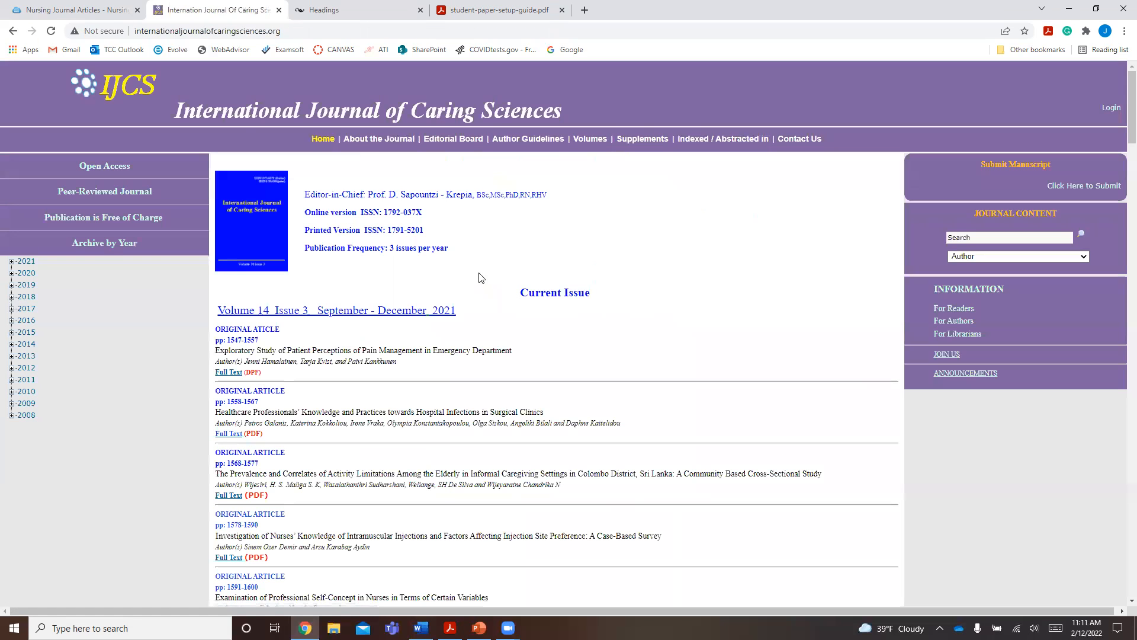
{"action": "left_click", "coordinate": [172, 30]}
{"action": "key", "text": "ctrl+c"}
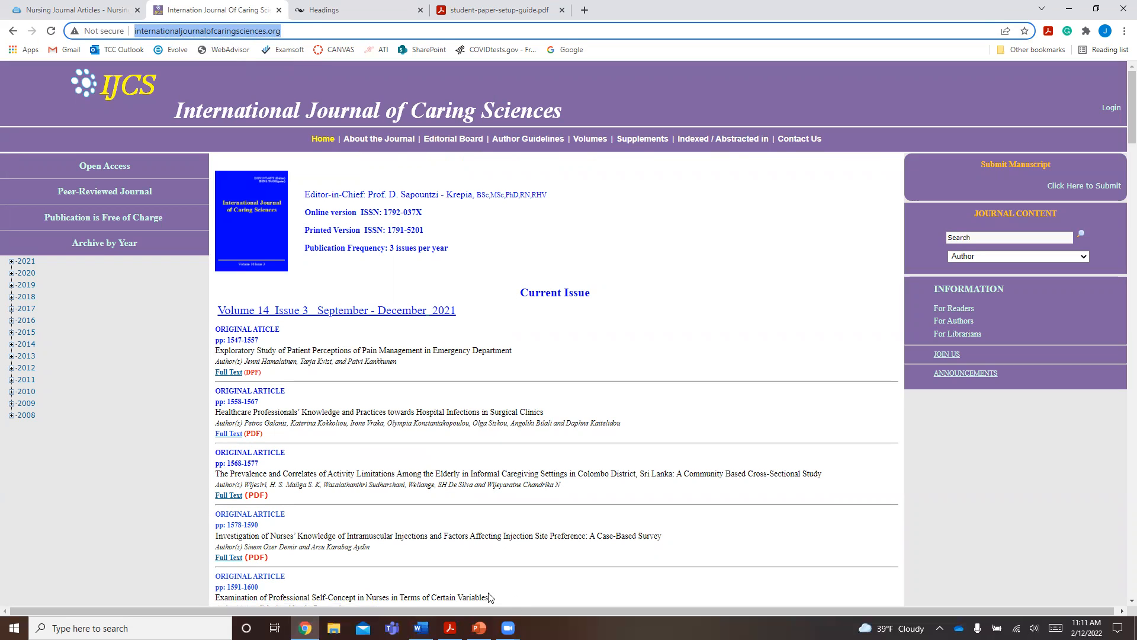
{"action": "left_click", "coordinate": [421, 628]}
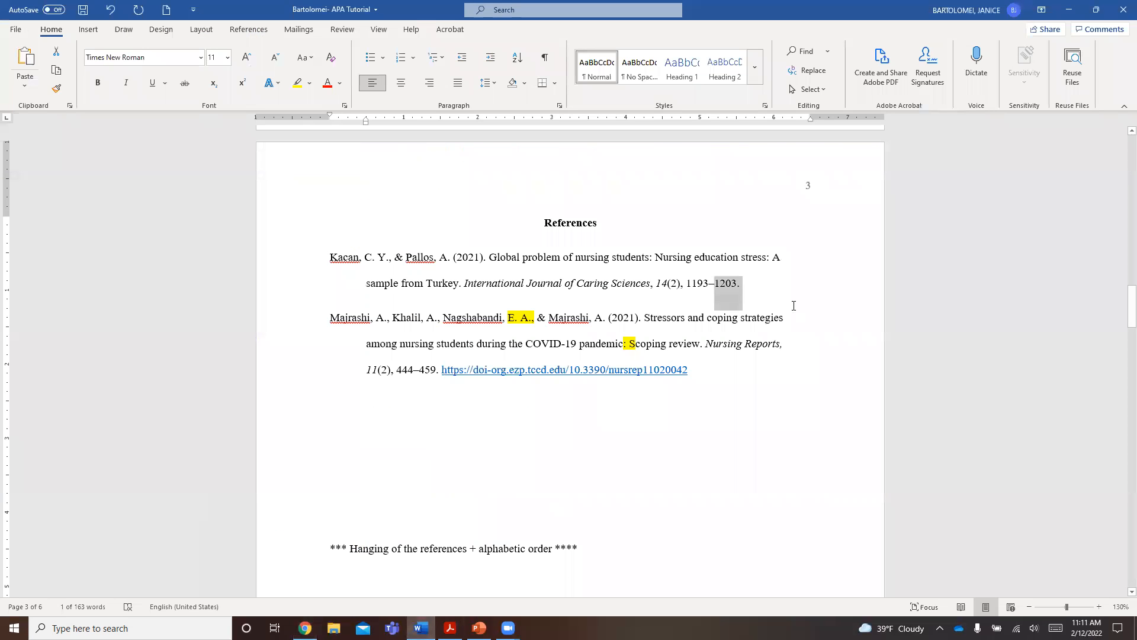
{"action": "right_click", "coordinate": [760, 289]}
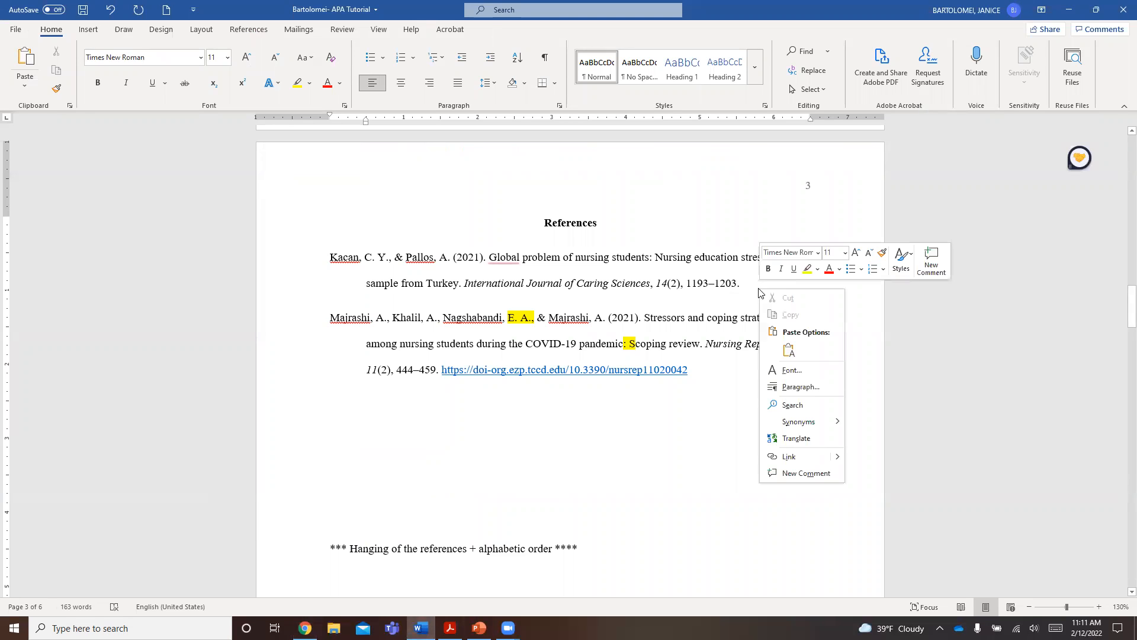
{"action": "left_click", "coordinate": [790, 353]}
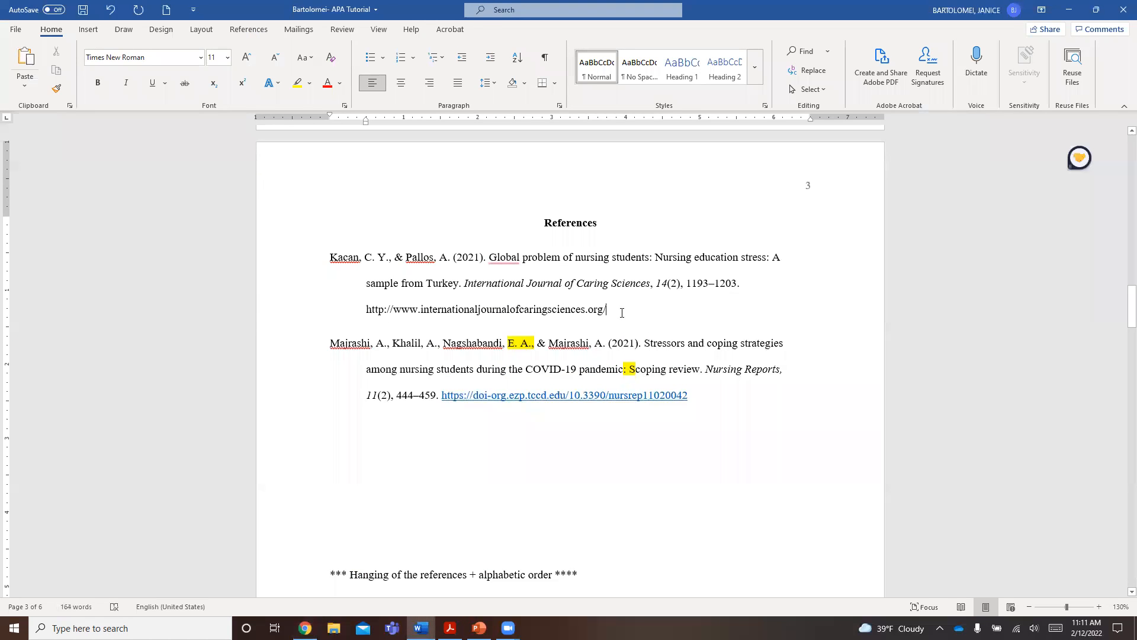
{"action": "key", "text": "Return"}
{"action": "key", "text": "Delete"}
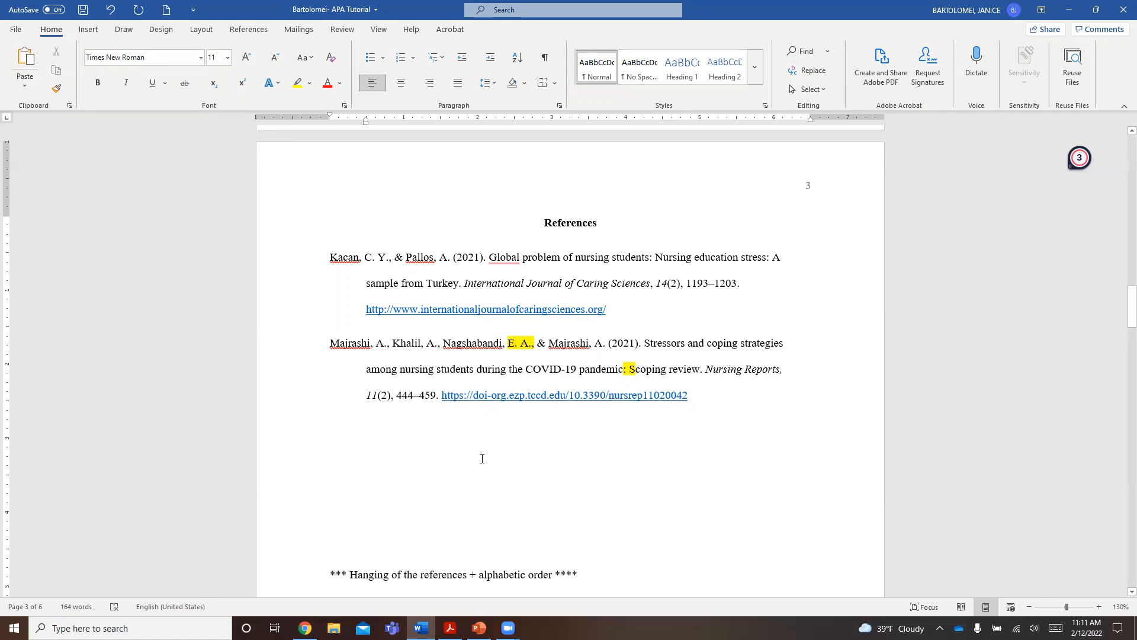
- Return to the EBSCO results in Chrome and open the citation formats for the article on clinical dishonesty and perceived clinical stress
{"action": "left_click", "coordinate": [305, 628]}
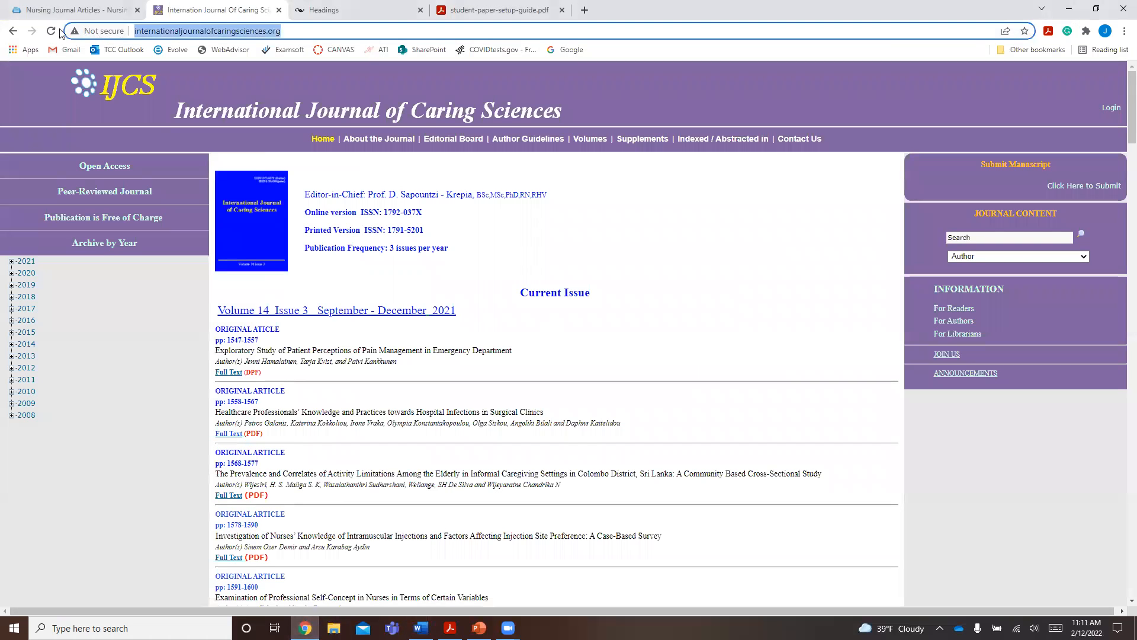
{"action": "left_click", "coordinate": [13, 31]}
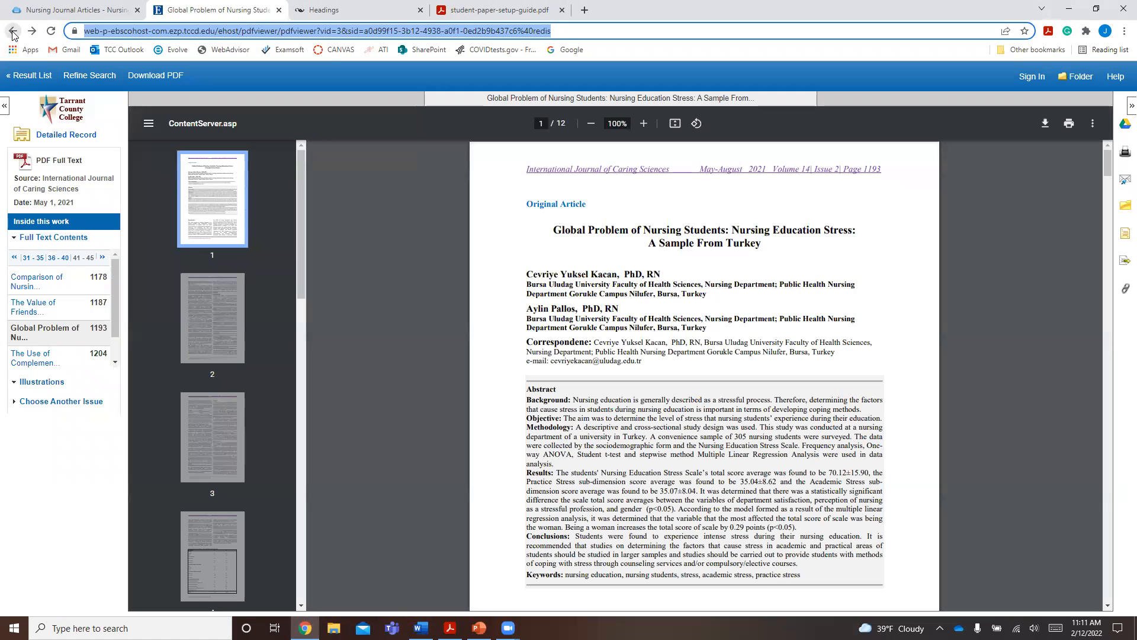
{"action": "left_click", "coordinate": [13, 31]}
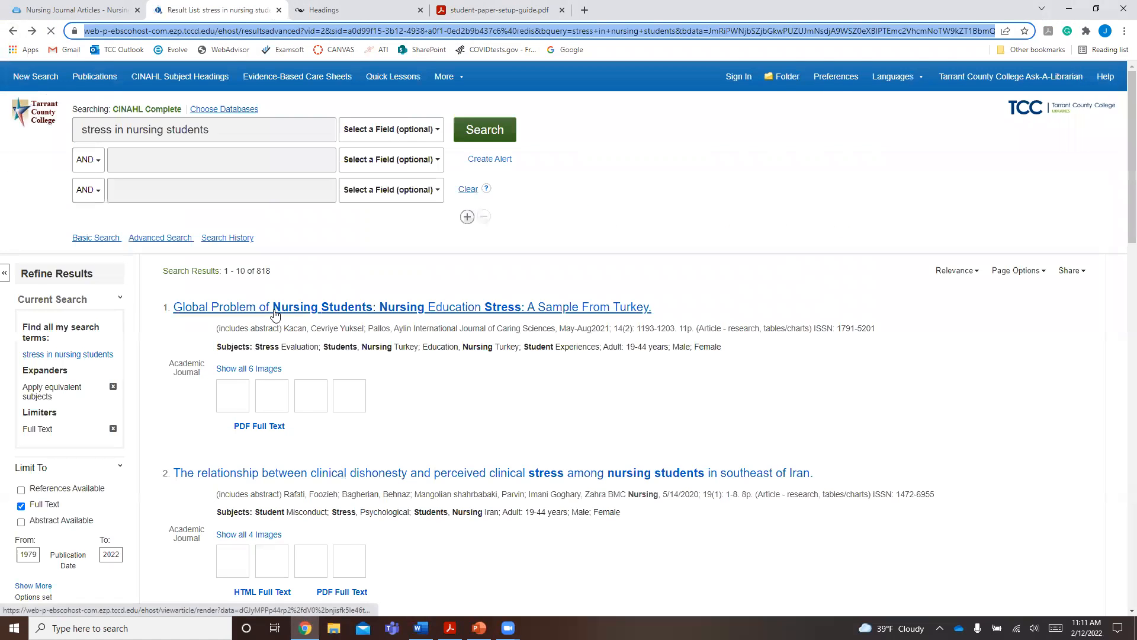
{"action": "scroll", "coordinate": [308, 340], "scroll_direction": "down", "scroll_amount": 2}
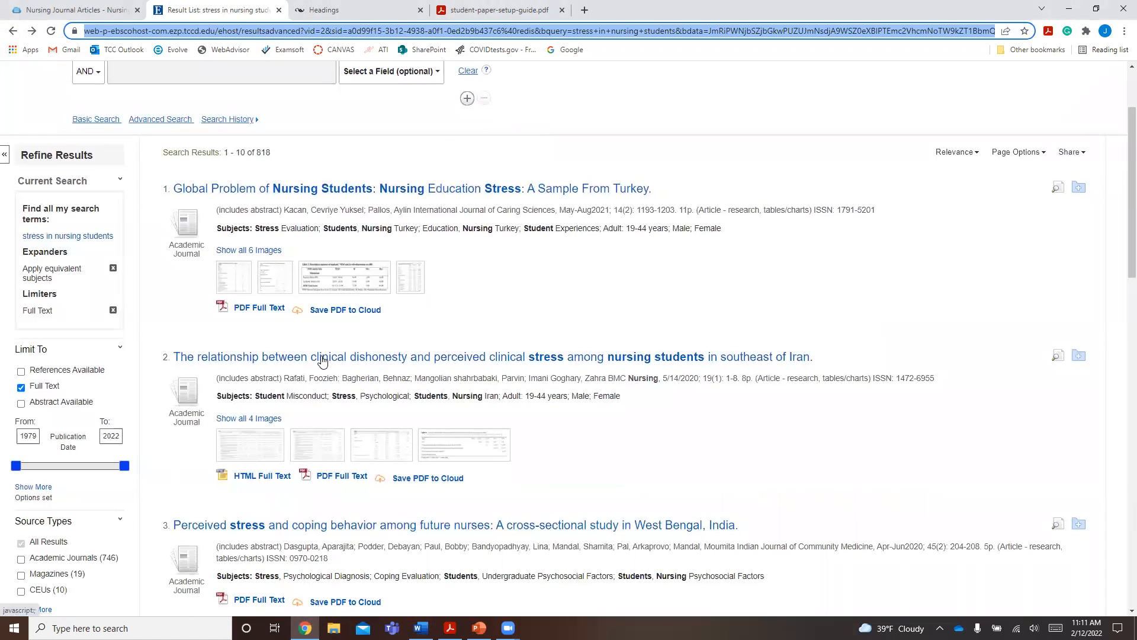
{"action": "left_click", "coordinate": [321, 359]}
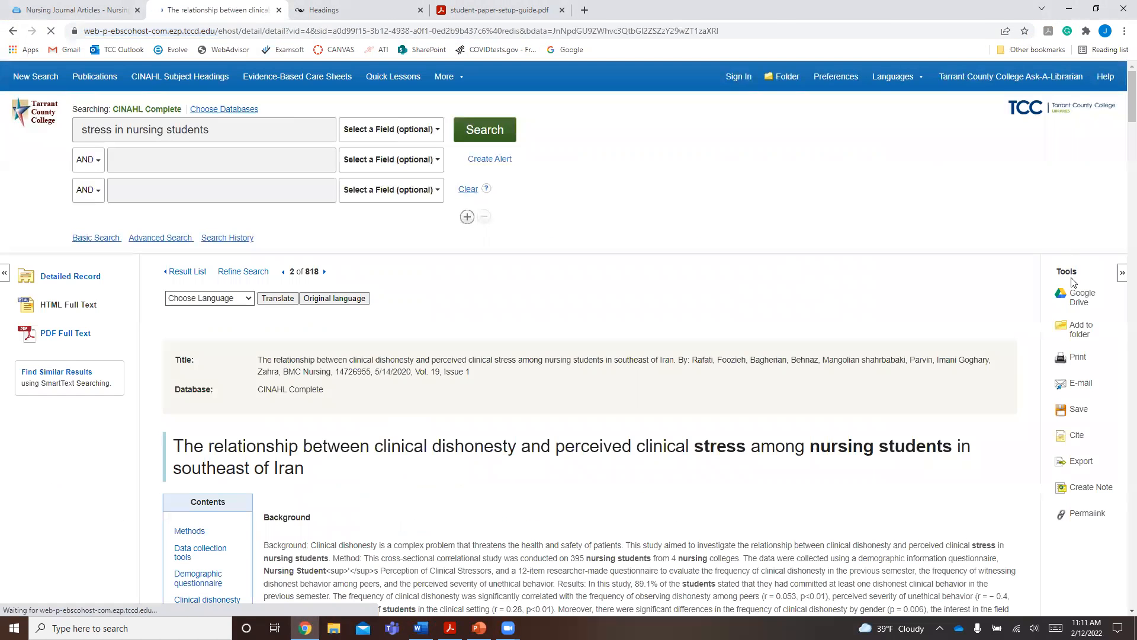
{"action": "left_click", "coordinate": [1068, 438]}
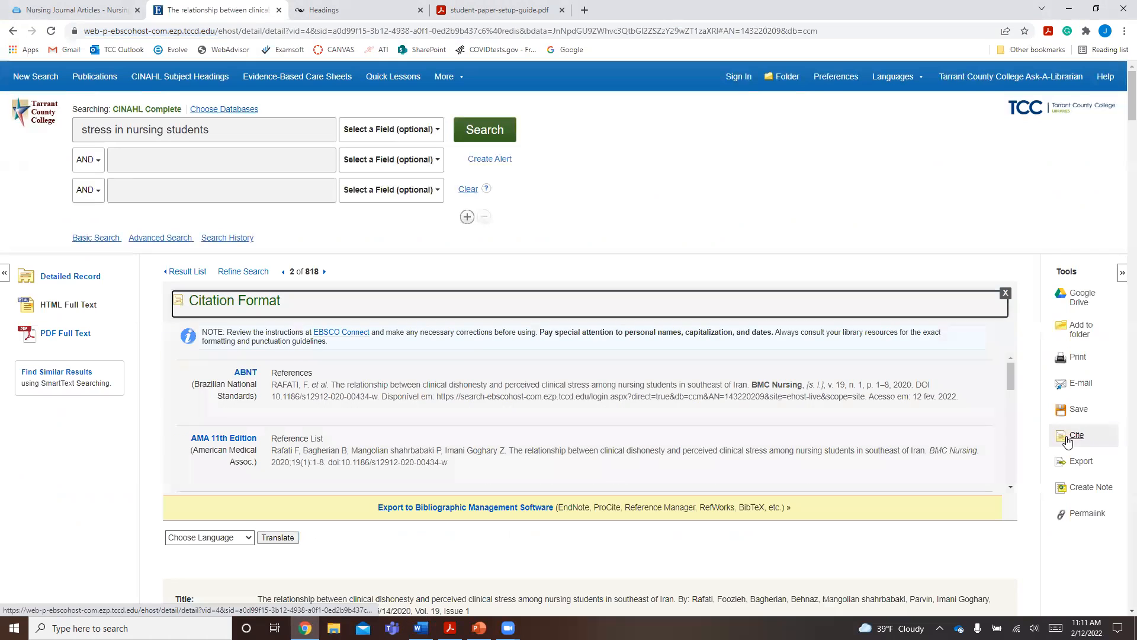
- Examine the APA 7th Edition citation and highlight its DOI link rather than the page's web address
{"action": "scroll", "coordinate": [410, 444], "scroll_direction": "down", "scroll_amount": 2}
{"action": "left_click_drag", "start_coordinate": [389, 411], "coordinate": [595, 414]}
{"action": "left_click", "coordinate": [604, 414]}
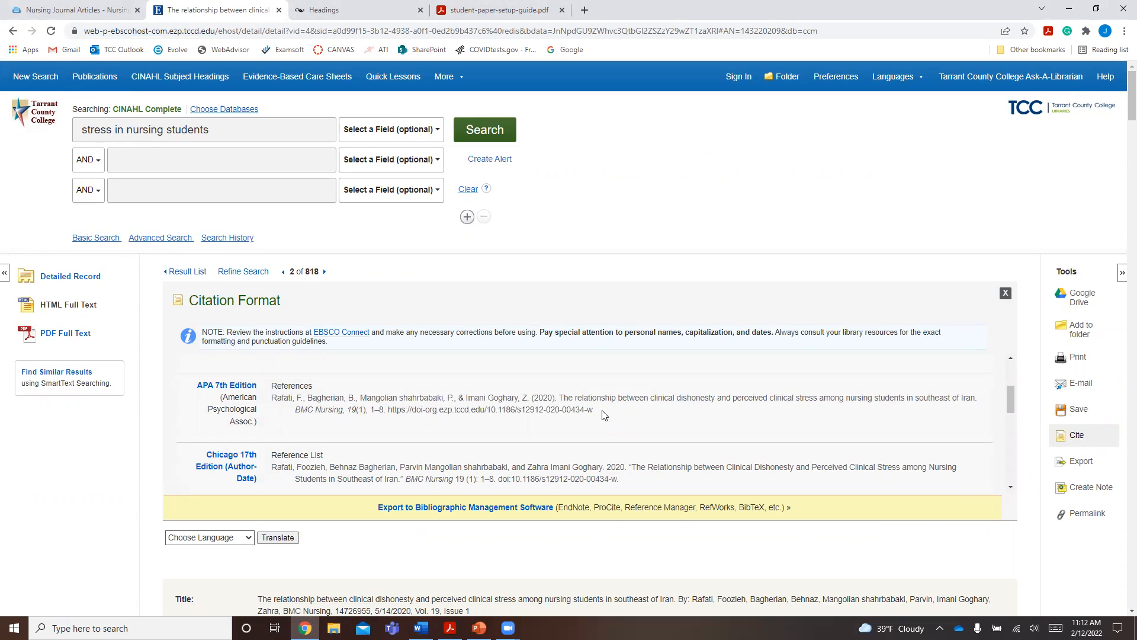
{"action": "left_click", "coordinate": [130, 32]}
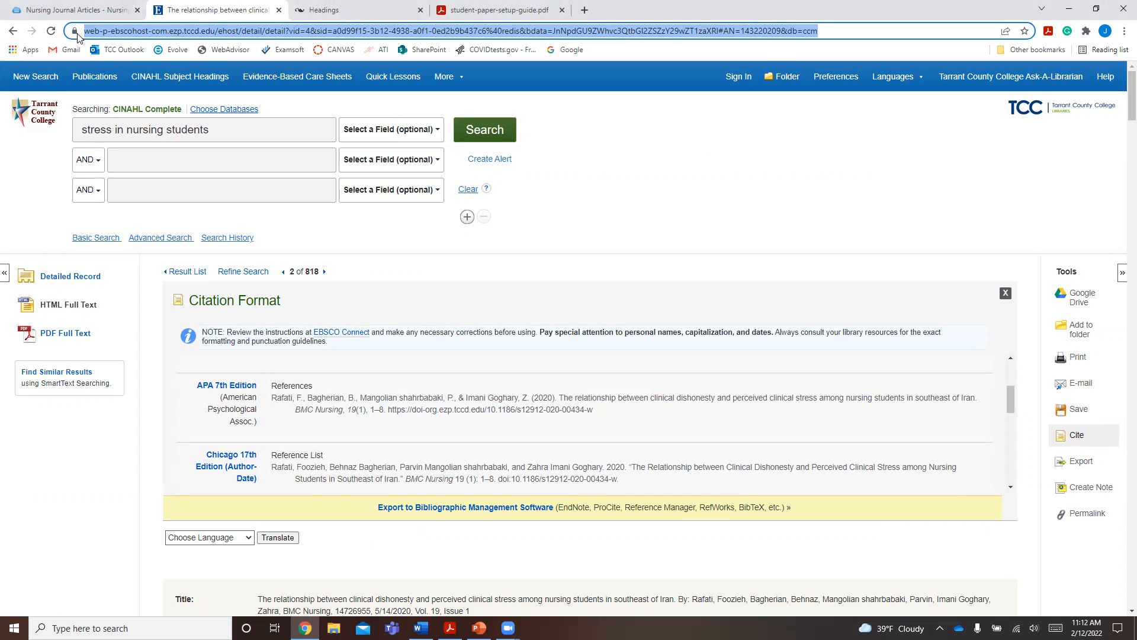
{"action": "left_click", "coordinate": [409, 407]}
{"action": "left_click_drag", "start_coordinate": [388, 409], "coordinate": [594, 410]}
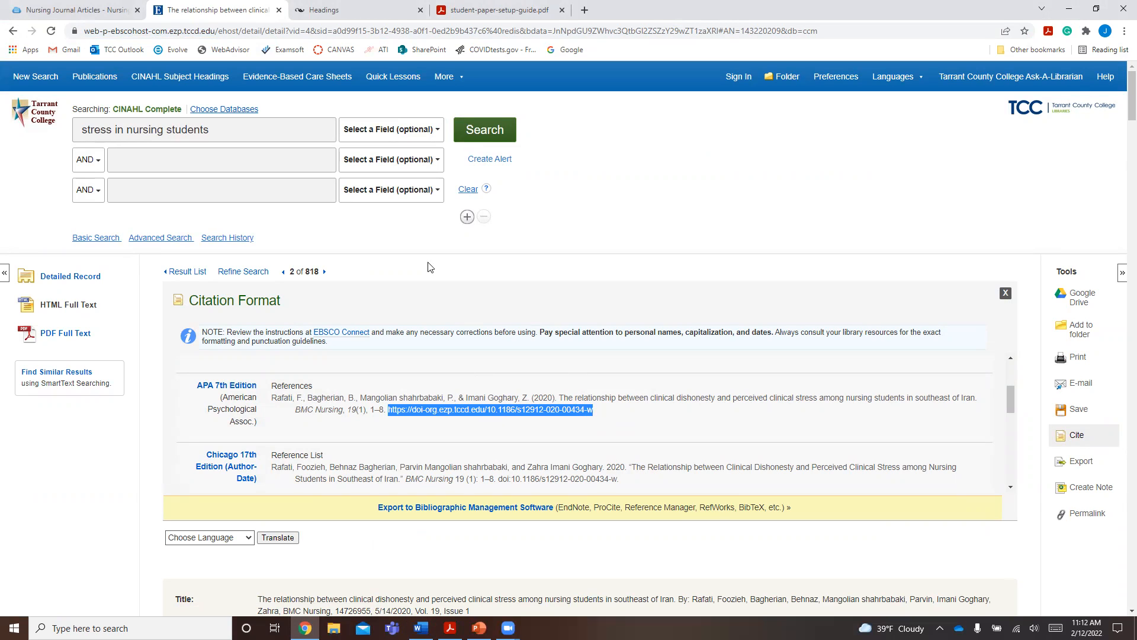
- Switch to Word and remove the extra blank lines between the last reference and the note about hanging references and alphabetic order
{"action": "left_click", "coordinate": [421, 628]}
{"action": "left_click", "coordinate": [406, 446]}
{"action": "scroll", "coordinate": [386, 437], "scroll_direction": "down", "scroll_amount": 1}
{"action": "key", "text": "Delete"}
{"action": "key", "text": "Delete"}
{"action": "key", "text": "Delete"}
{"action": "key", "text": "Delete"}
{"action": "left_click", "coordinate": [525, 459]}
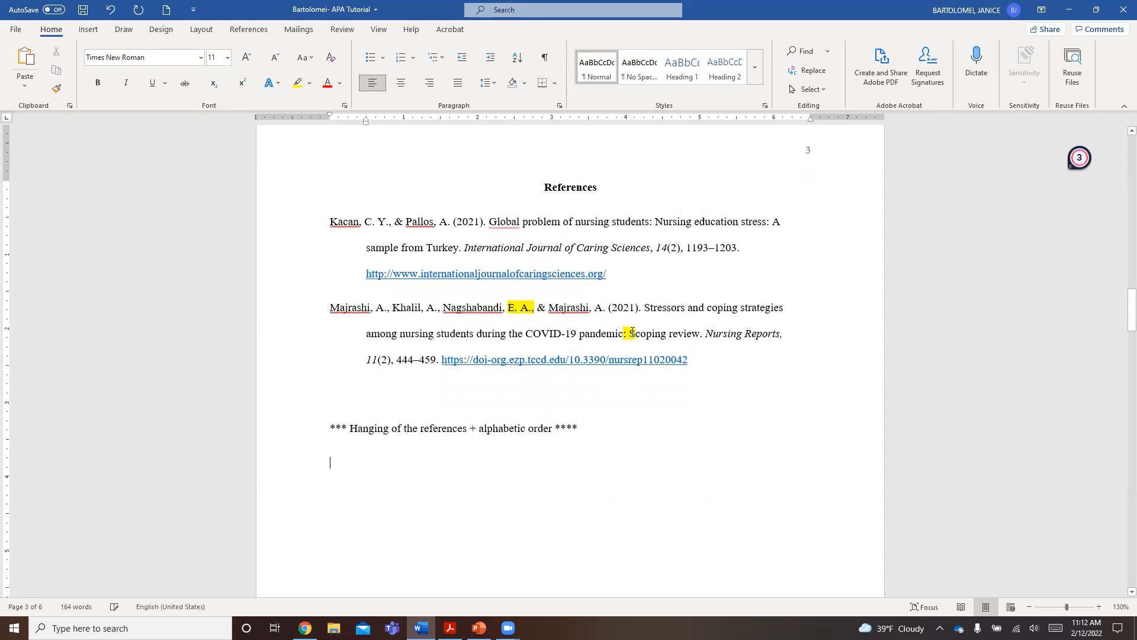
{"action": "double_click", "coordinate": [542, 180]}
{"action": "left_click", "coordinate": [629, 437]}
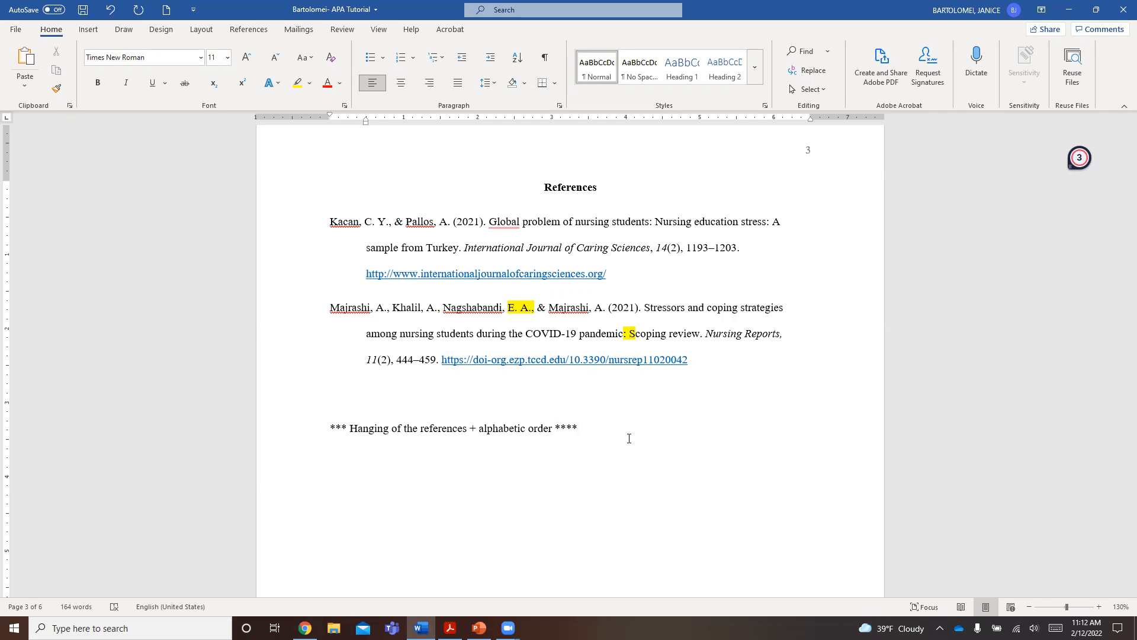
- Switch to Chrome and go from the Headings guideline page to the APA Style home page
{"action": "left_click", "coordinate": [305, 628]}
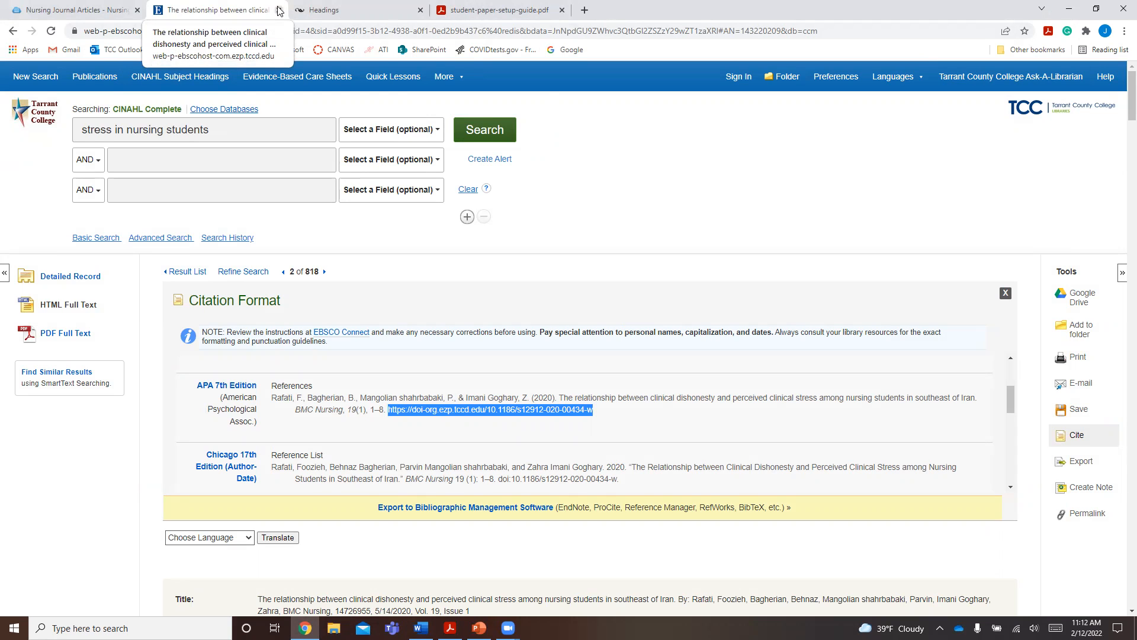
{"action": "left_click", "coordinate": [341, 10]}
{"action": "scroll", "coordinate": [341, 118], "scroll_direction": "up", "scroll_amount": 6}
{"action": "scroll", "coordinate": [340, 112], "scroll_direction": "up", "scroll_amount": 5}
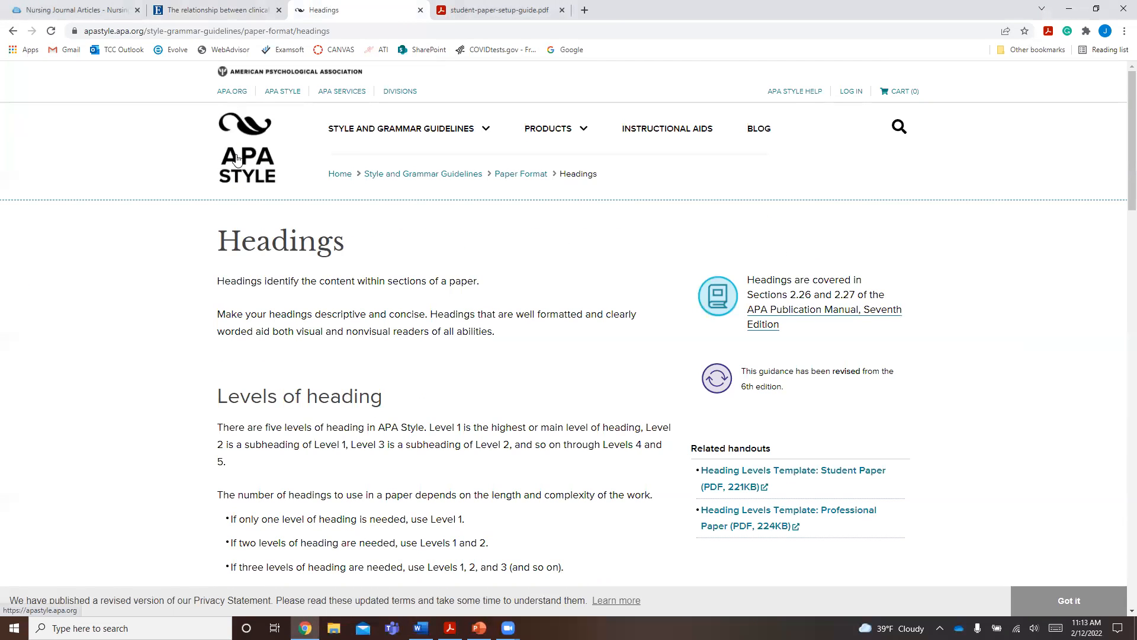
{"action": "left_click", "coordinate": [279, 95]}
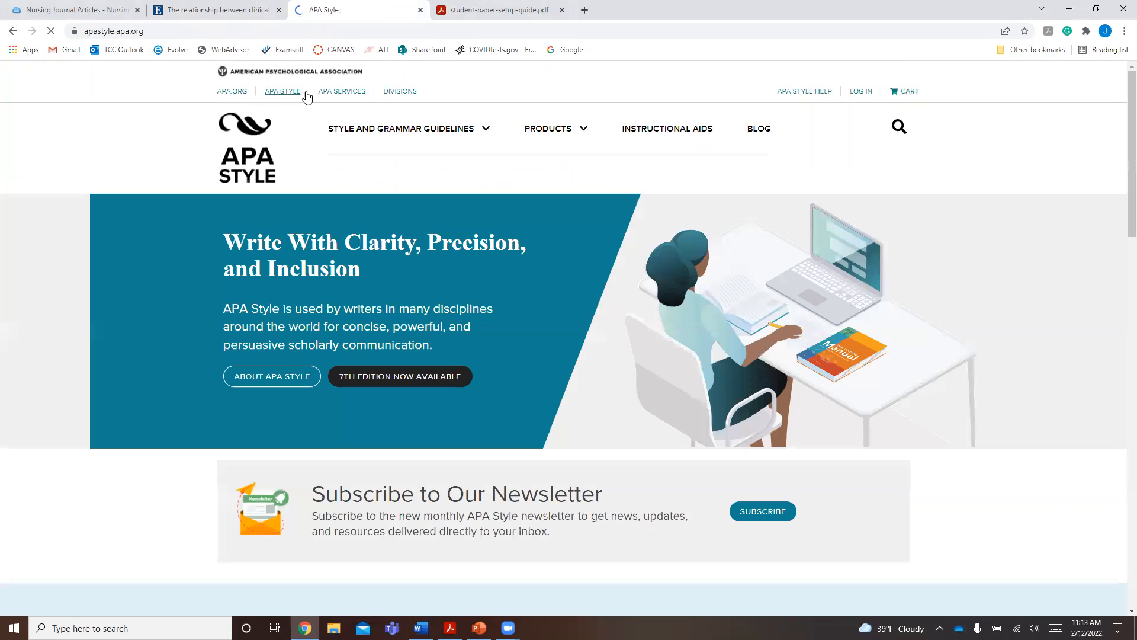
- Look through the popular style guidelines and products on the APA Style home page, and display the Style and Grammar Guidelines topics
{"action": "scroll", "coordinate": [359, 257], "scroll_direction": "down", "scroll_amount": 1}
{"action": "scroll", "coordinate": [361, 261], "scroll_direction": "down", "scroll_amount": 8}
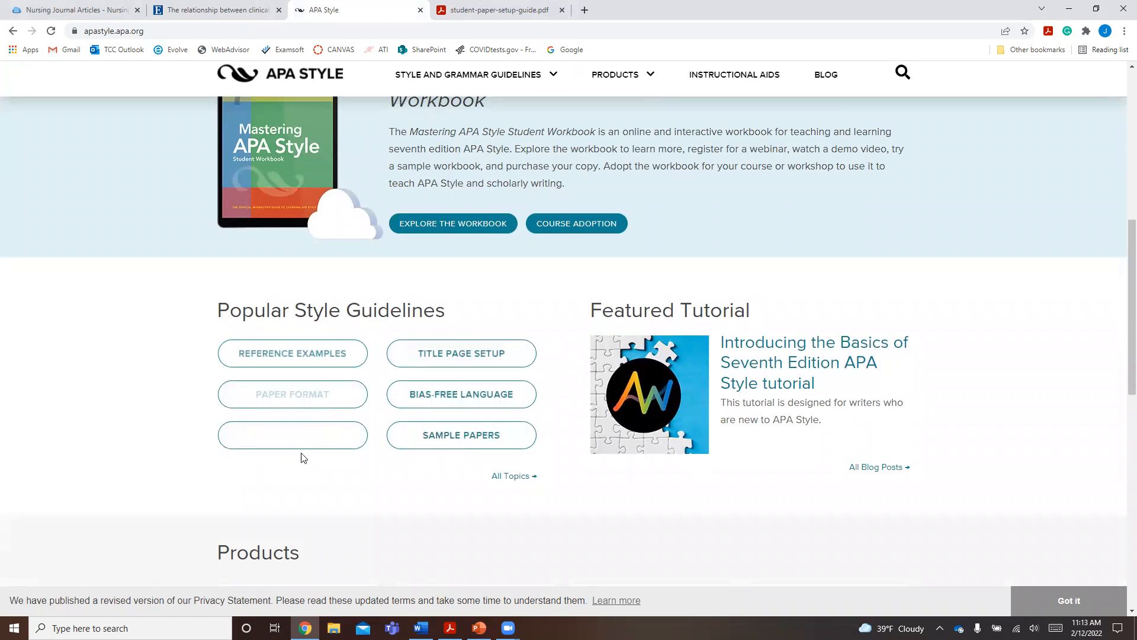
{"action": "scroll", "coordinate": [464, 462], "scroll_direction": "down", "scroll_amount": 7}
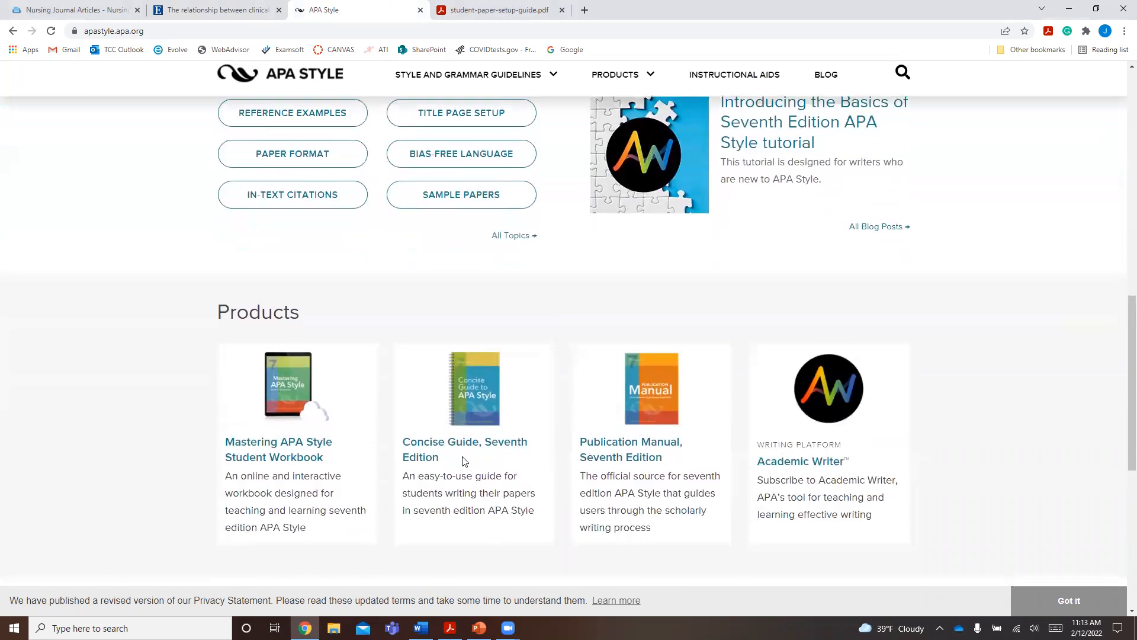
{"action": "scroll", "coordinate": [464, 459], "scroll_direction": "up", "scroll_amount": 10}
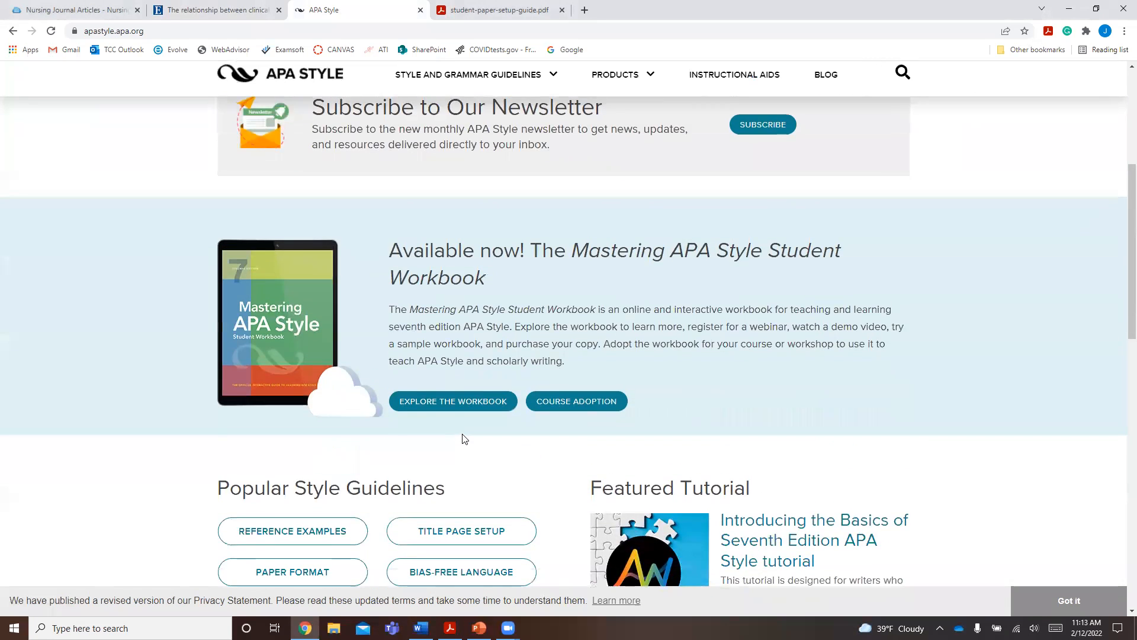
{"action": "scroll", "coordinate": [464, 437], "scroll_direction": "up", "scroll_amount": 5}
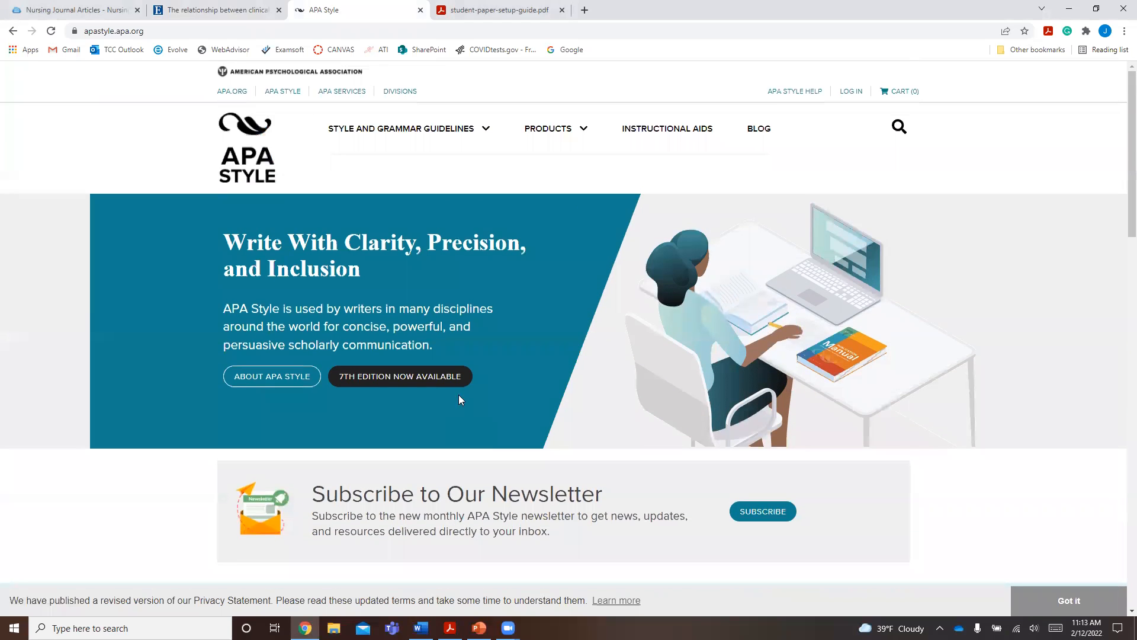
{"action": "left_click", "coordinate": [417, 134]}
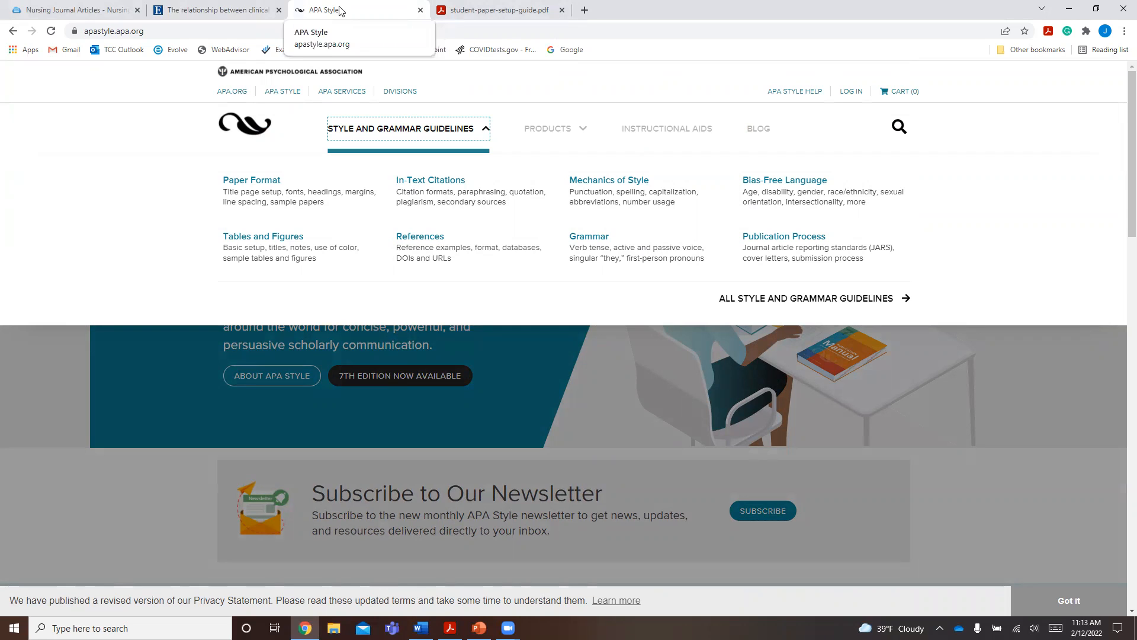
- Switch to PowerPoint and start the slide show from the current slide
{"action": "left_click", "coordinate": [590, 26]}
{"action": "key", "text": "shift+F5"}
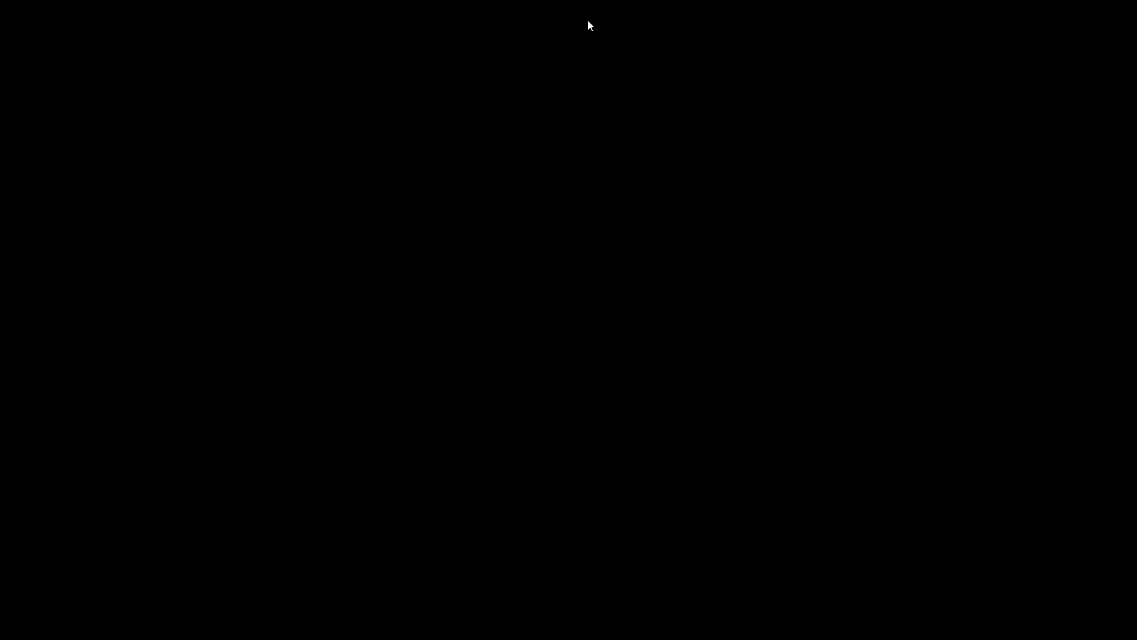